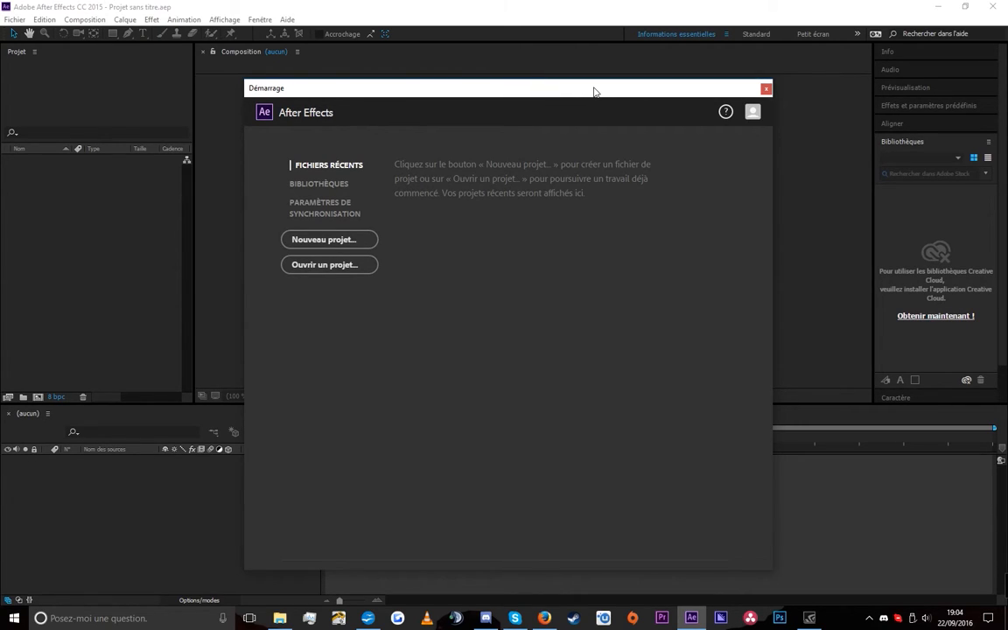
left_click_drag(501, 100, 474, 93)
left_click(298, 176)
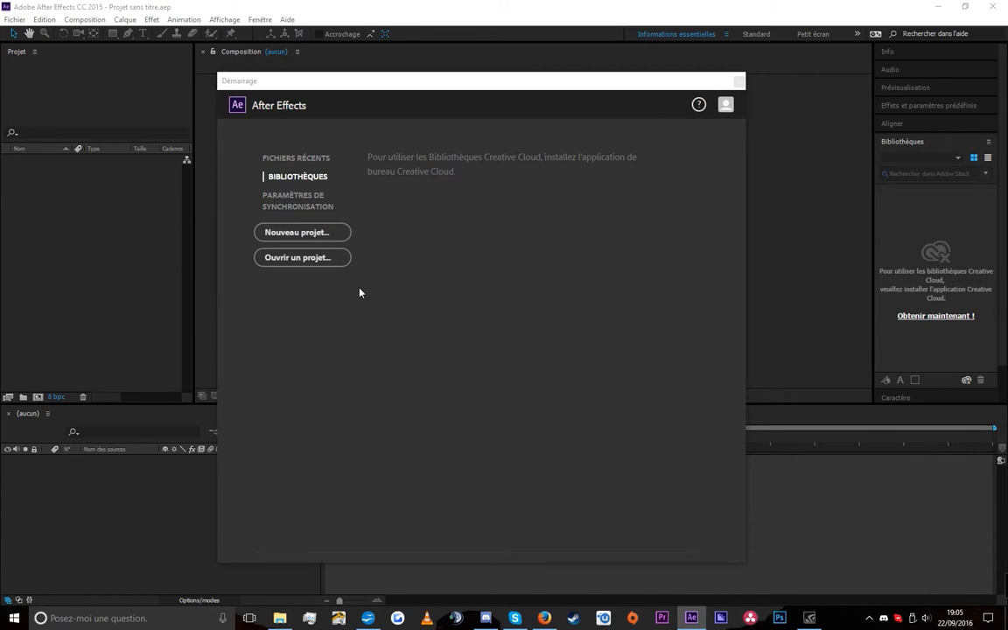
left_click(307, 260)
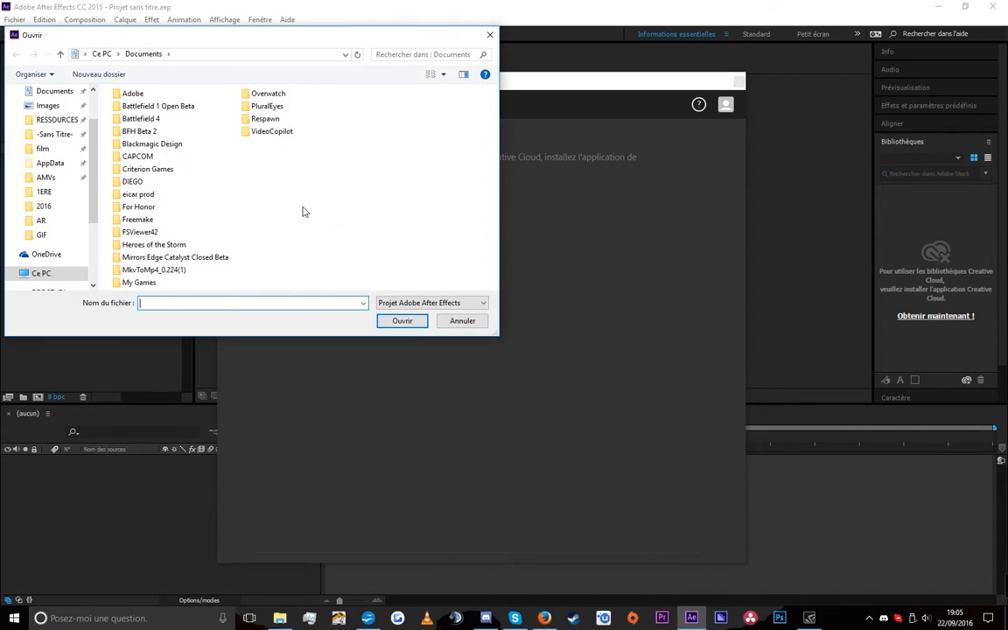
left_click(55, 148)
left_click(59, 135)
scroll(149, 184, "down", 1)
scroll(140, 120, "up", 1)
double_click(131, 122)
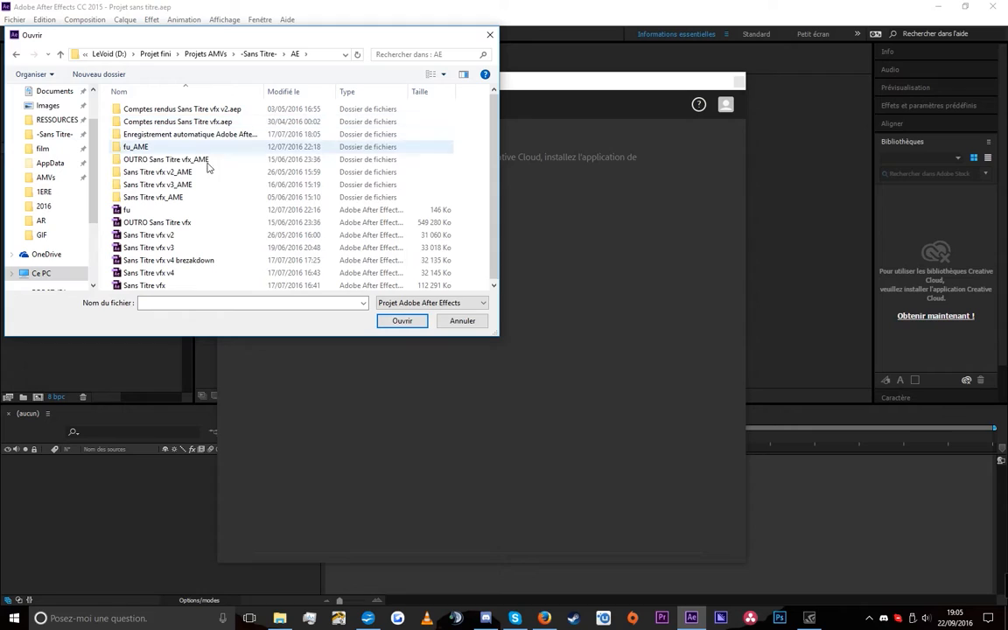
left_click(462, 320)
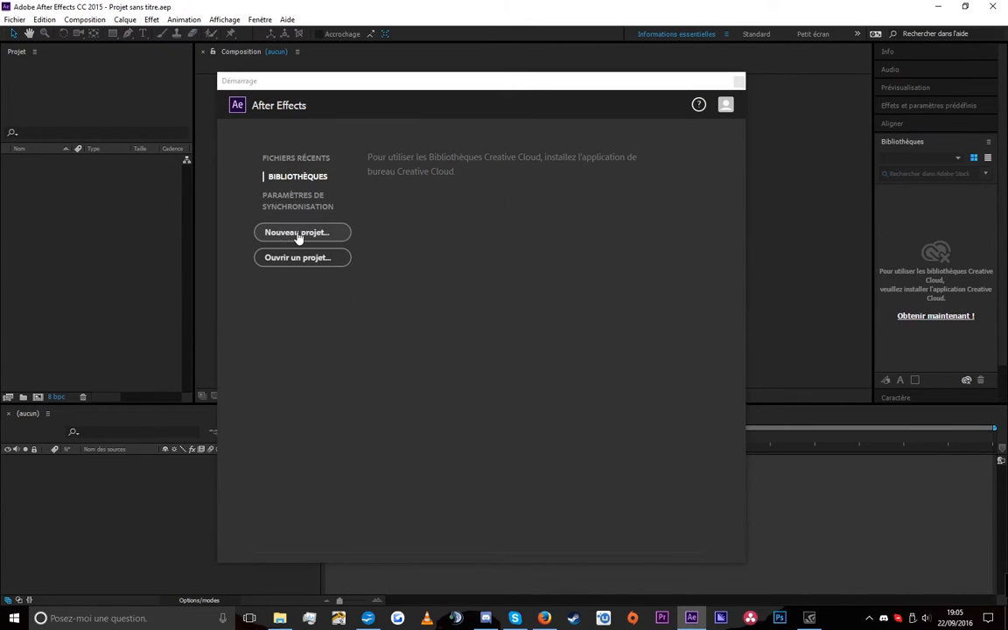
Create a new project and choose the Informations essentielles workspace
left_click(298, 235)
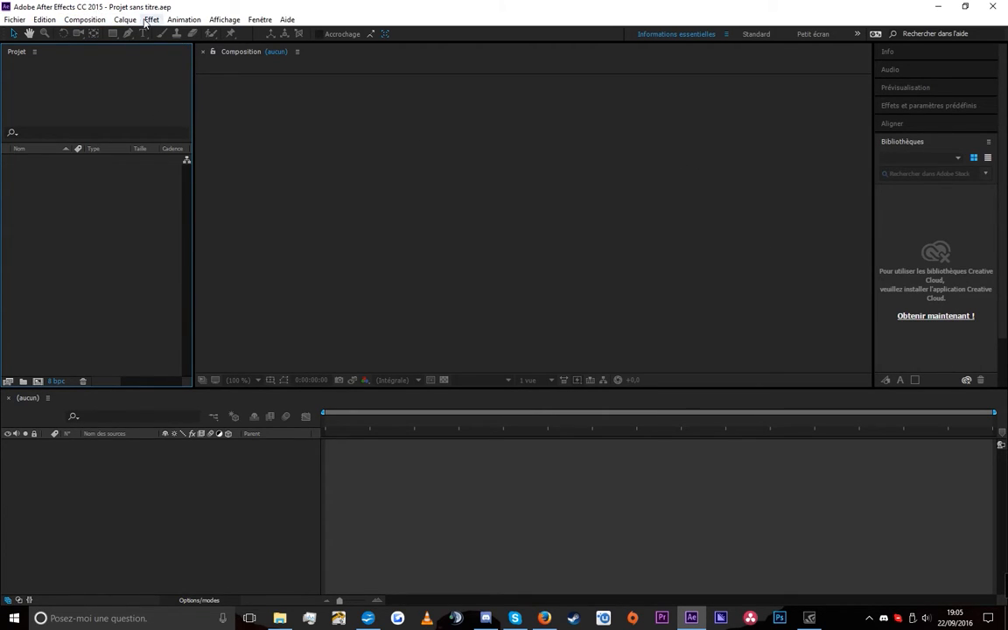
left_click(260, 20)
mouse_move(350, 32)
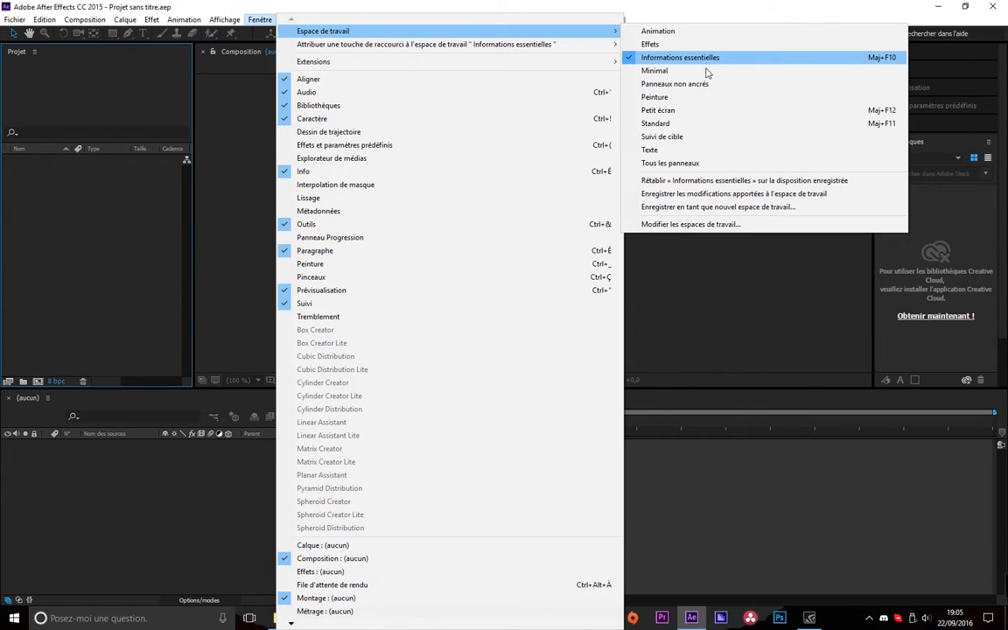
left_click(679, 57)
left_click(260, 19)
left_click(685, 60)
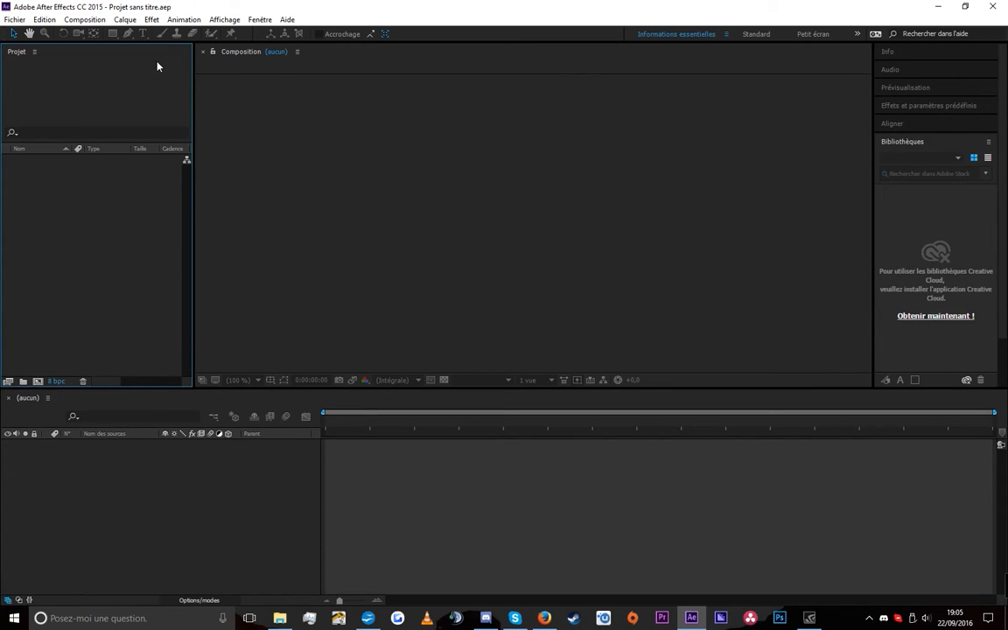
Dock the timeline panel beside the Composition panel and make the Composition panel narrower
left_click(244, 63)
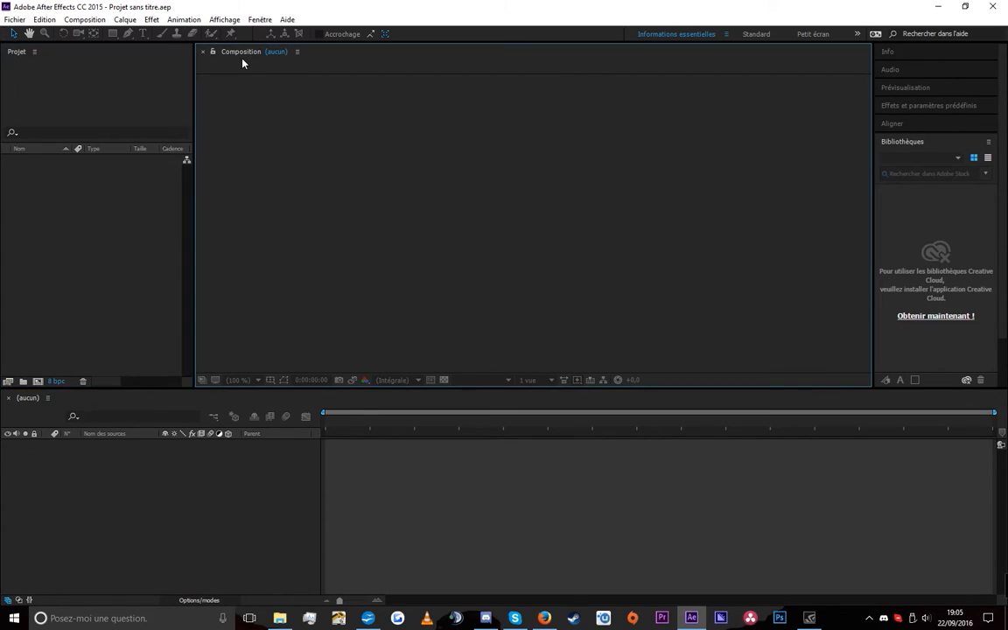
left_click(438, 478)
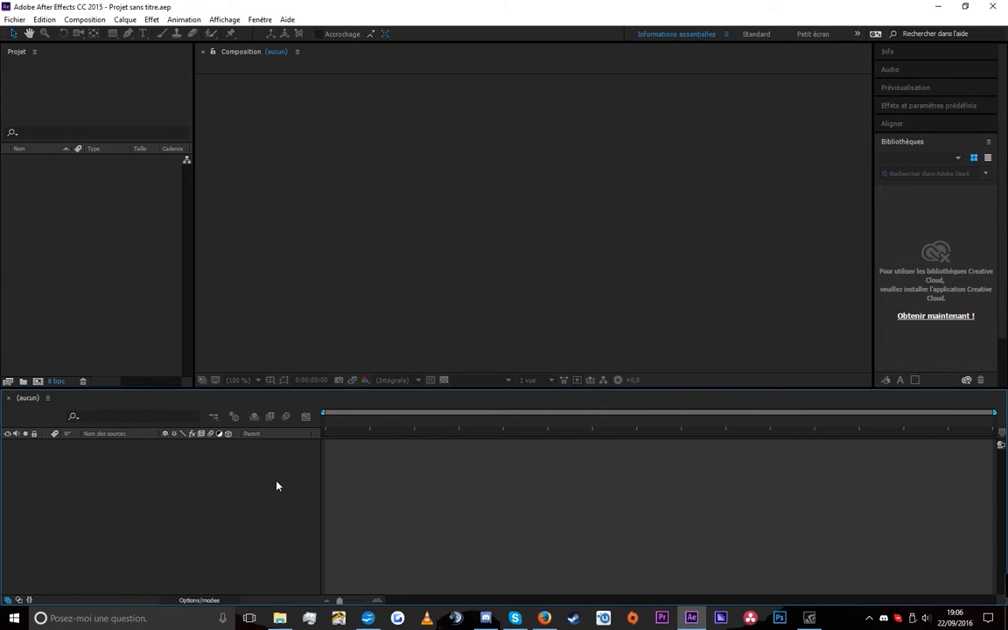
left_click_drag(33, 401, 770, 154)
left_click_drag(837, 181, 845, 184)
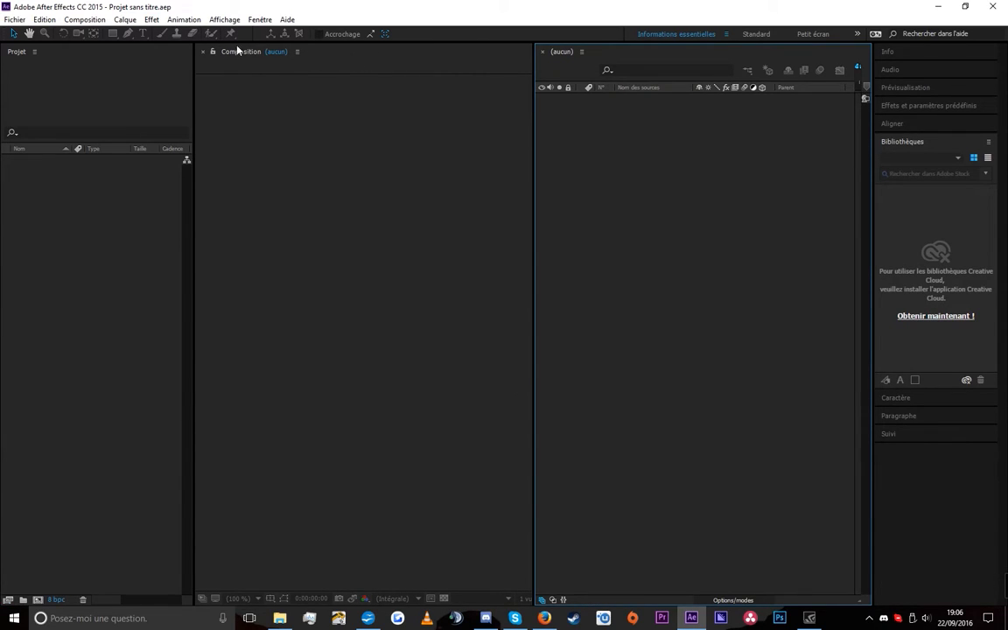
left_click_drag(252, 63, 174, 279)
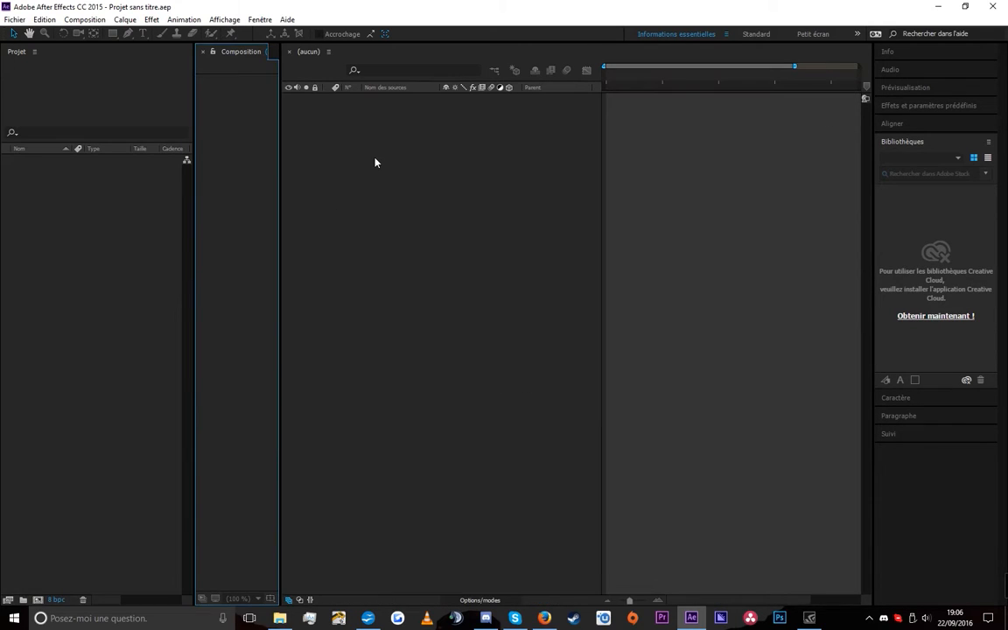
Reset the Informations essentielles workspace to its saved layout
left_click(259, 20)
mouse_move(301, 33)
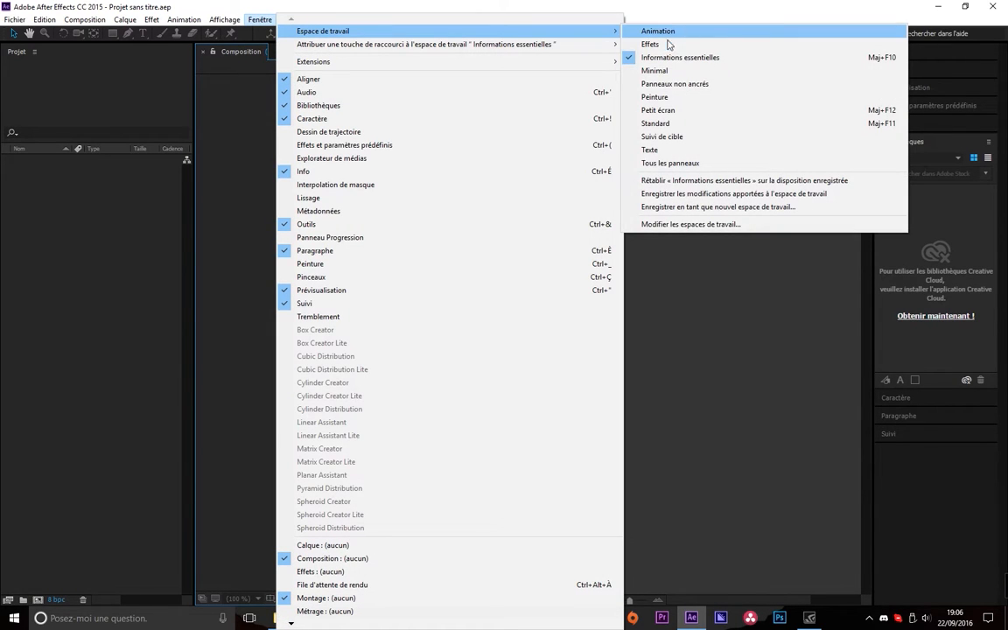
left_click(700, 185)
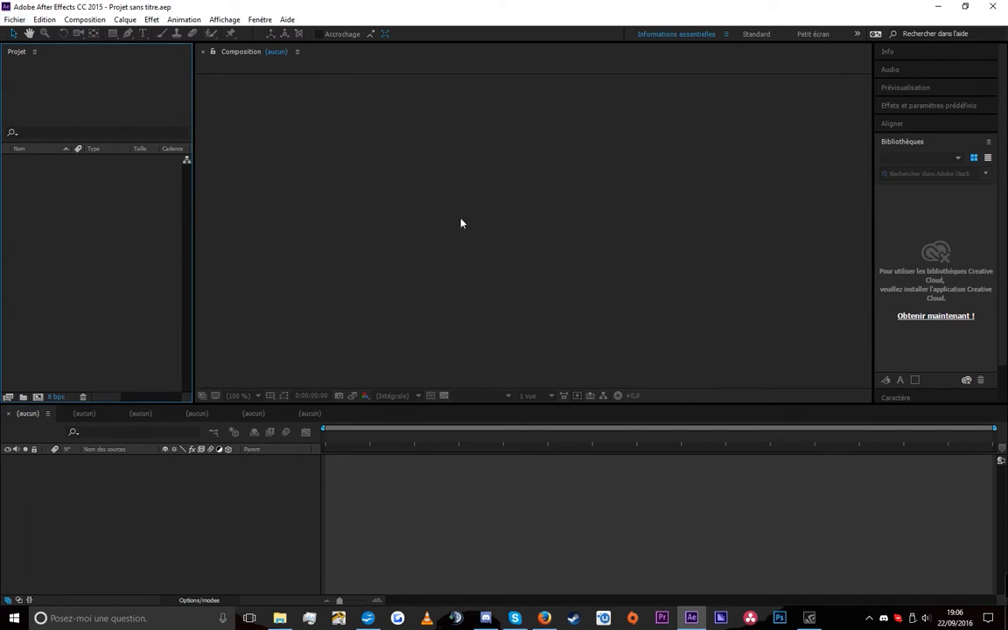
Try to browse files in Adobe Bridge
left_click(13, 19)
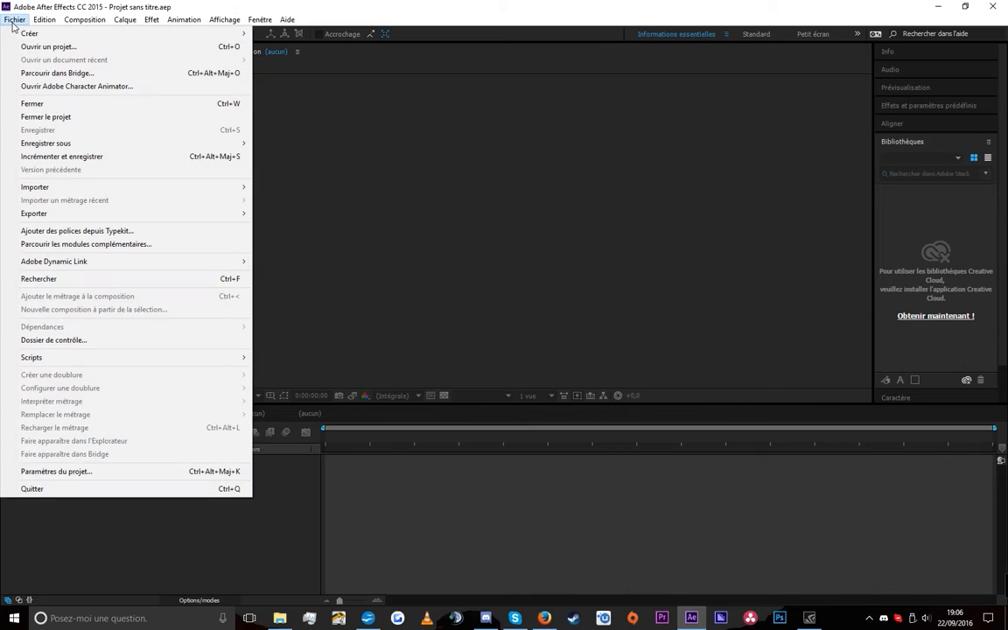
mouse_move(124, 19)
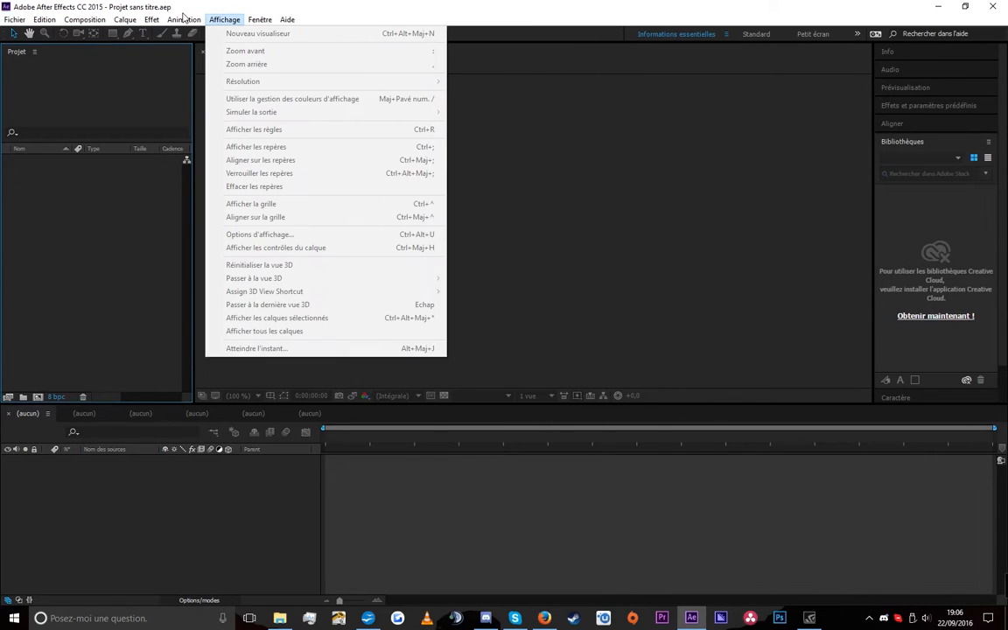
mouse_move(43, 19)
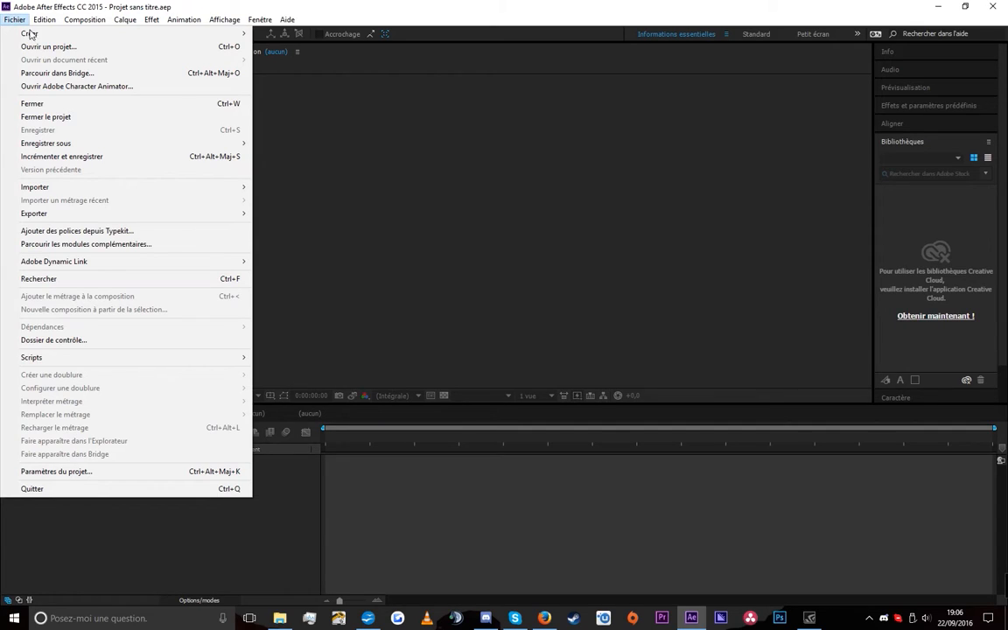
mouse_move(42, 38)
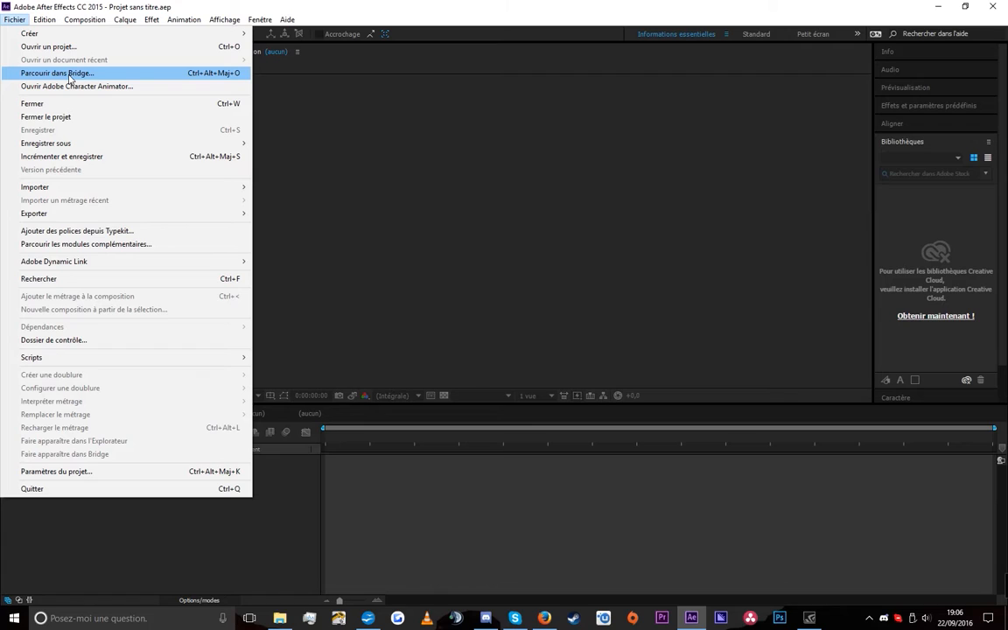
left_click(69, 73)
left_click(614, 335)
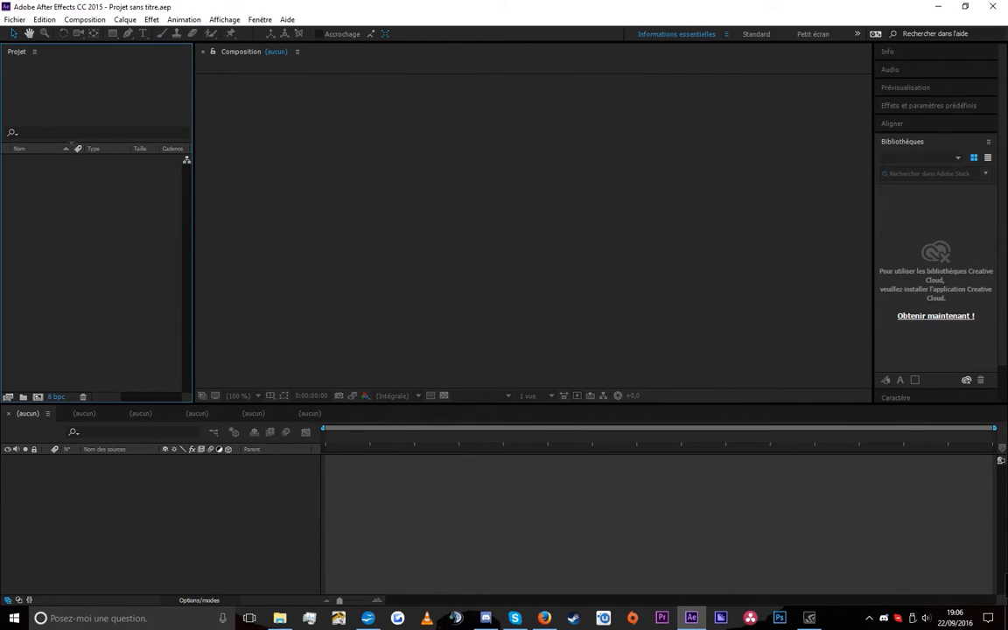
Examine the project settings for time display, colour and audio, and close them without making changes
left_click(15, 19)
mouse_move(95, 187)
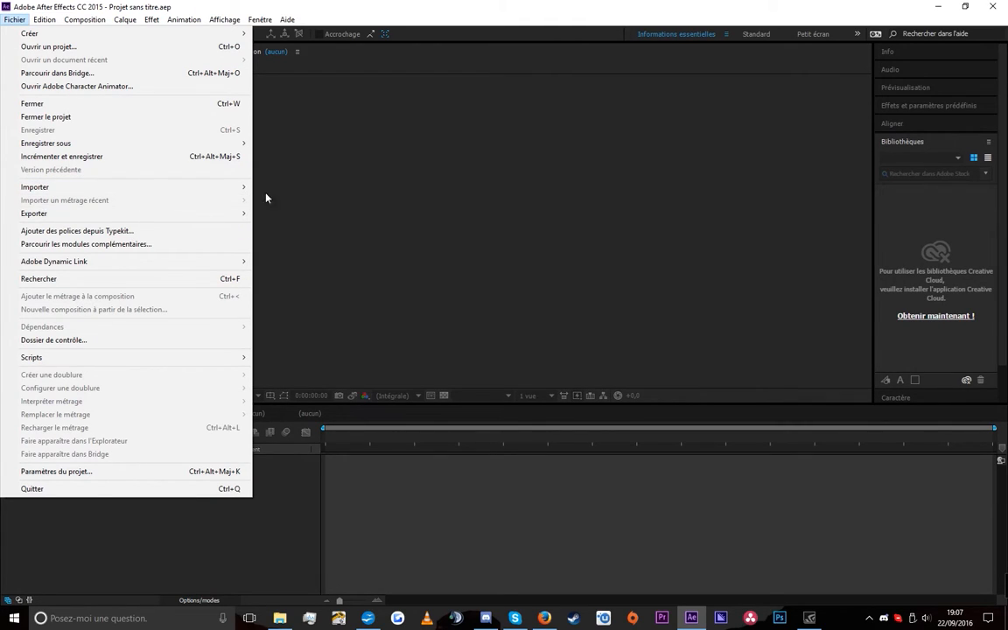
mouse_move(201, 221)
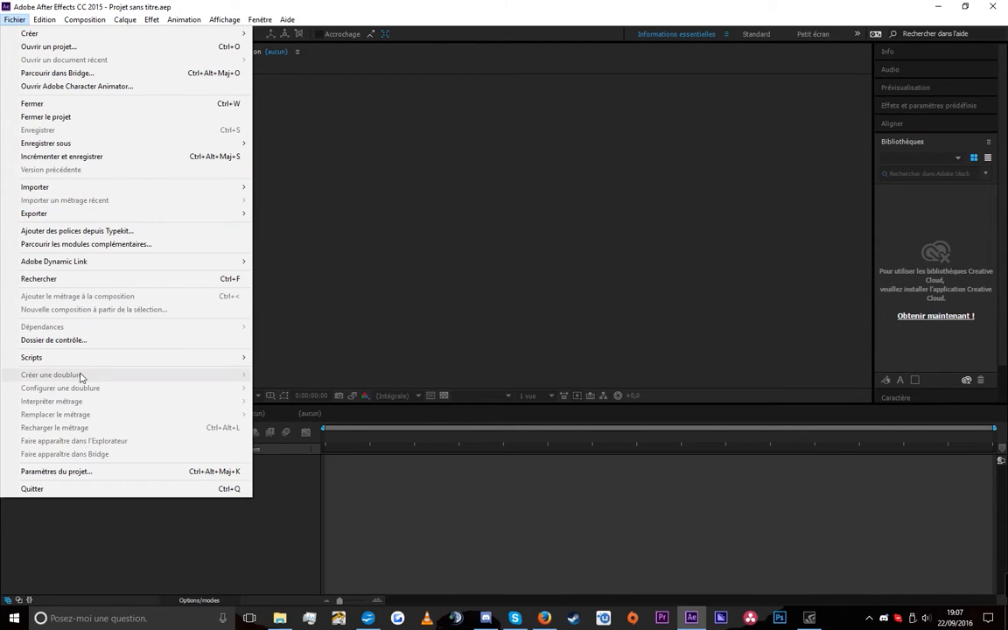
left_click(95, 474)
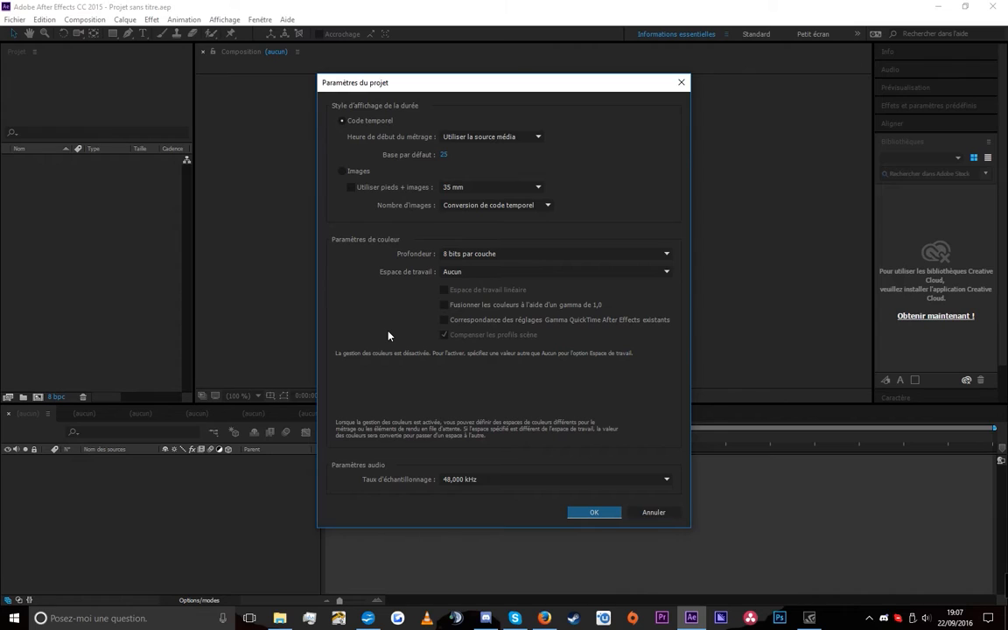
left_click(653, 513)
Import the "Cmoididi - Sans titre - JE16" MP4 video and create a composition from it
left_click(45, 19)
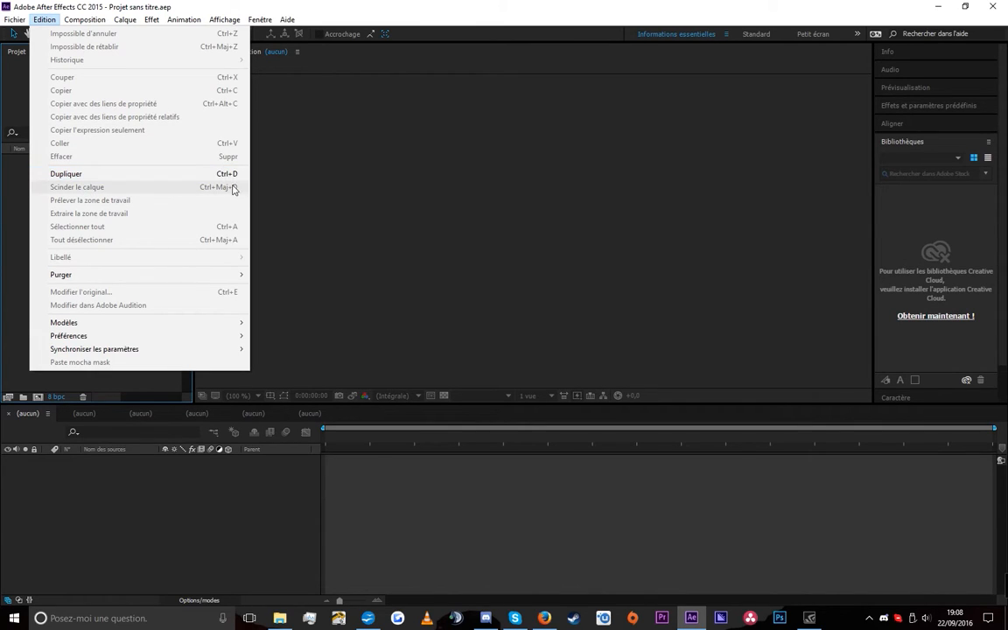
left_click(328, 470)
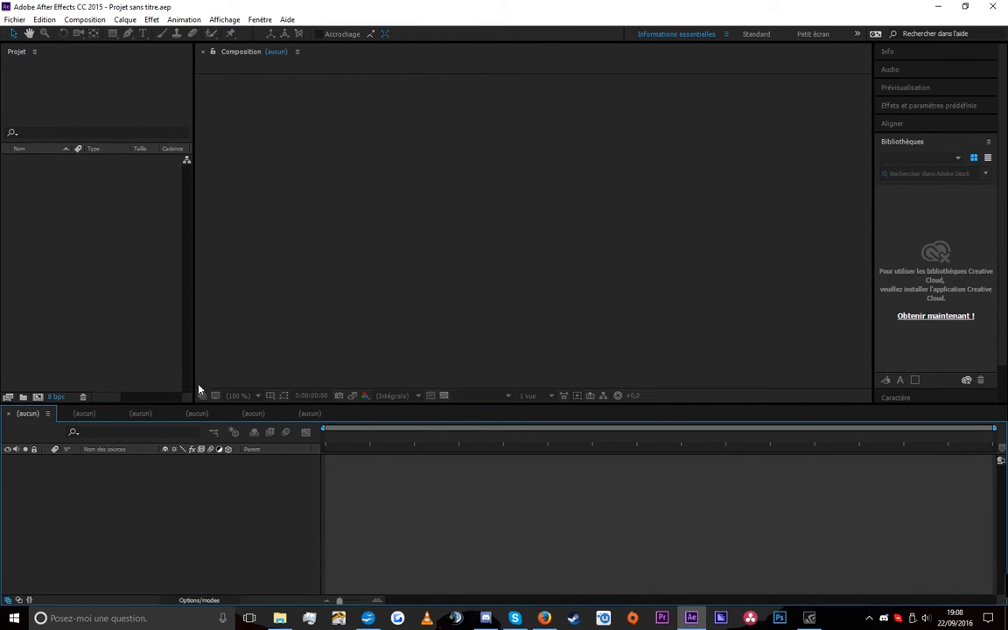
double_click(50, 228)
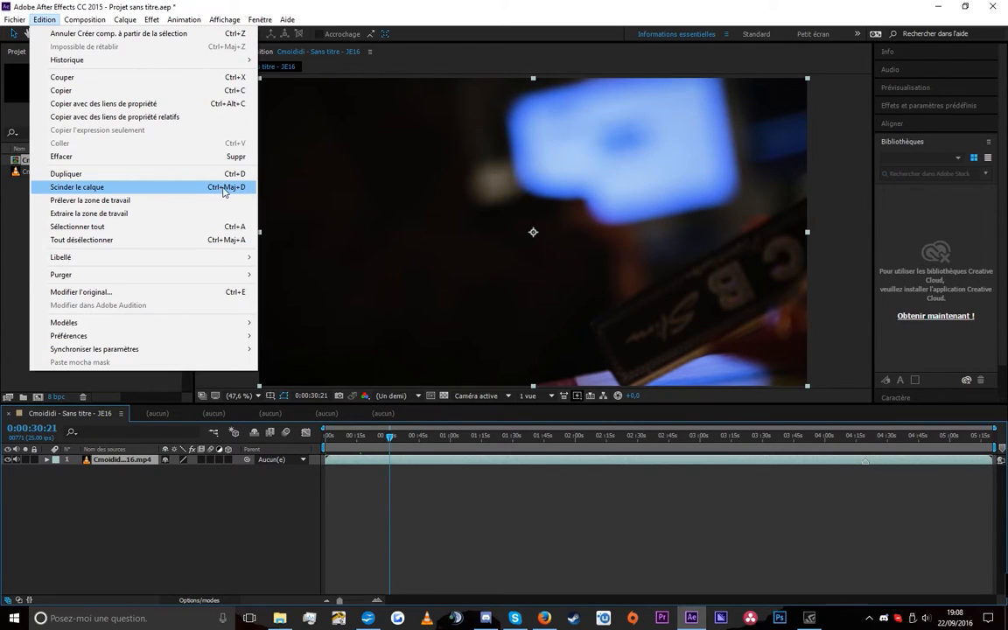
Split the video layer at six successive times, including 0:00:30:21, 0:01:00:14, 0:01:38:23 and 0:02:20:11
left_click(228, 187)
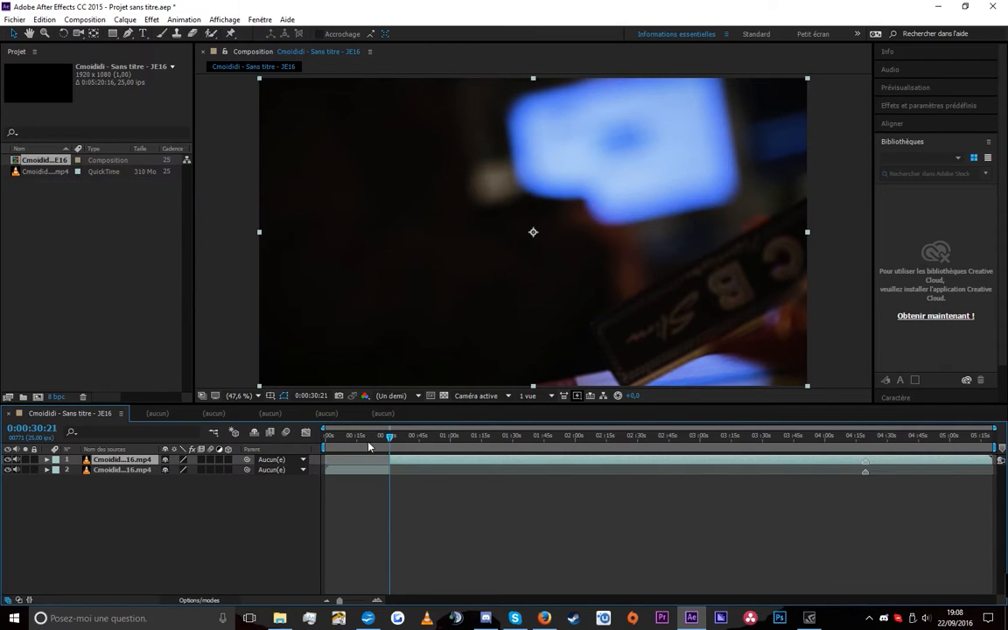
left_click(451, 435)
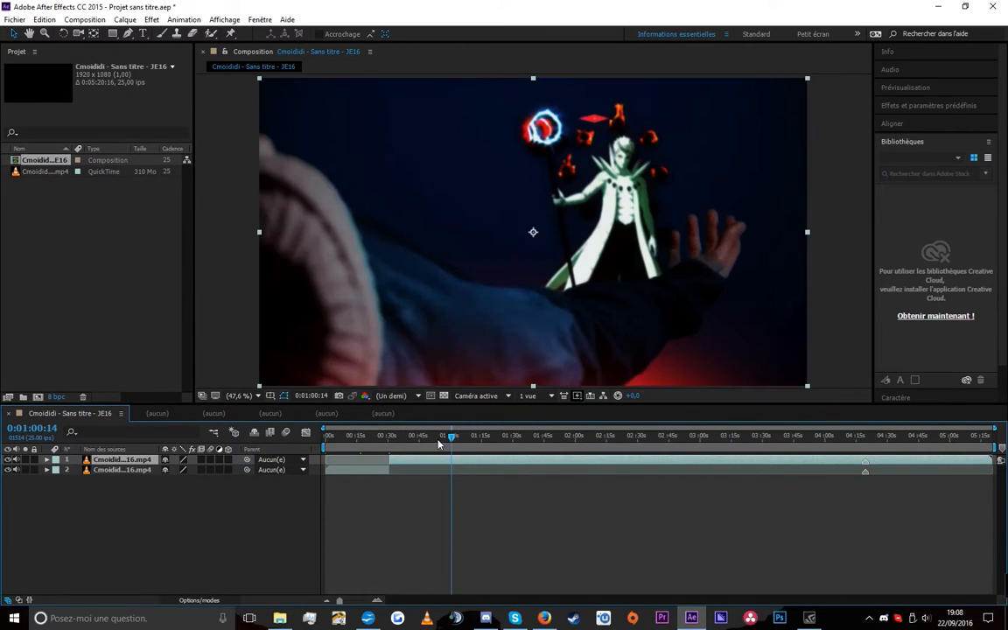
key("ctrl+shift+d")
left_click(487, 437)
key("ctrl+shift+d")
left_click(532, 436)
key("ctrl+shift+d")
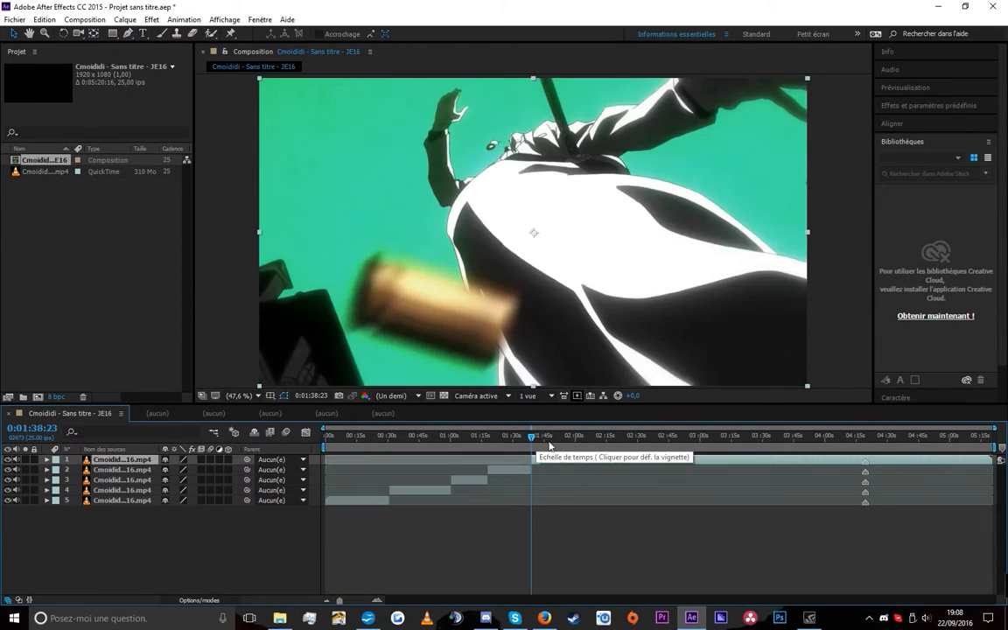
left_click(573, 437)
key("ctrl+shift+d")
left_click(617, 437)
key("ctrl+shift+d")
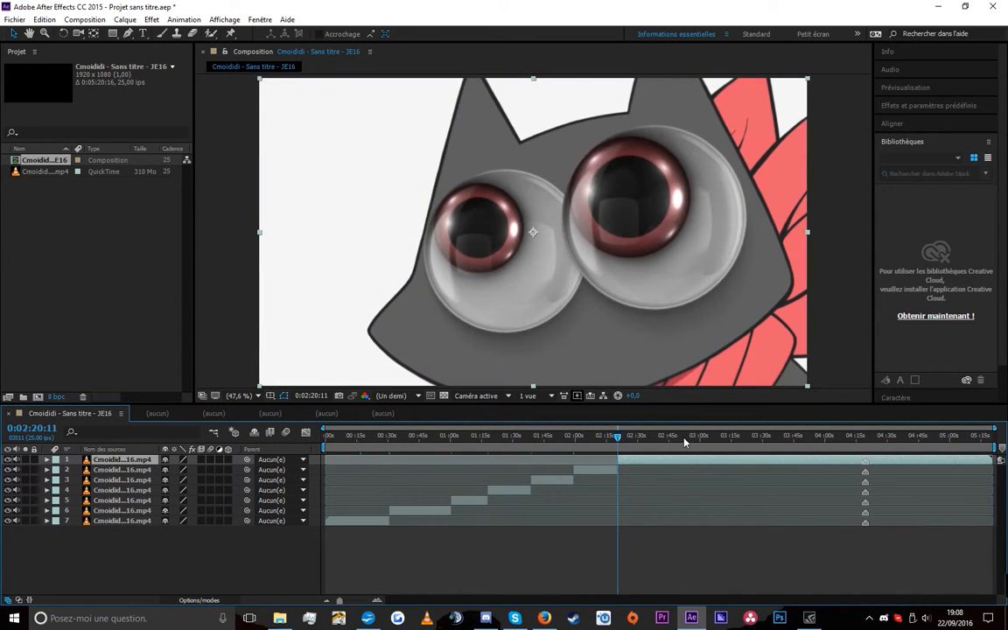
left_click(48, 21)
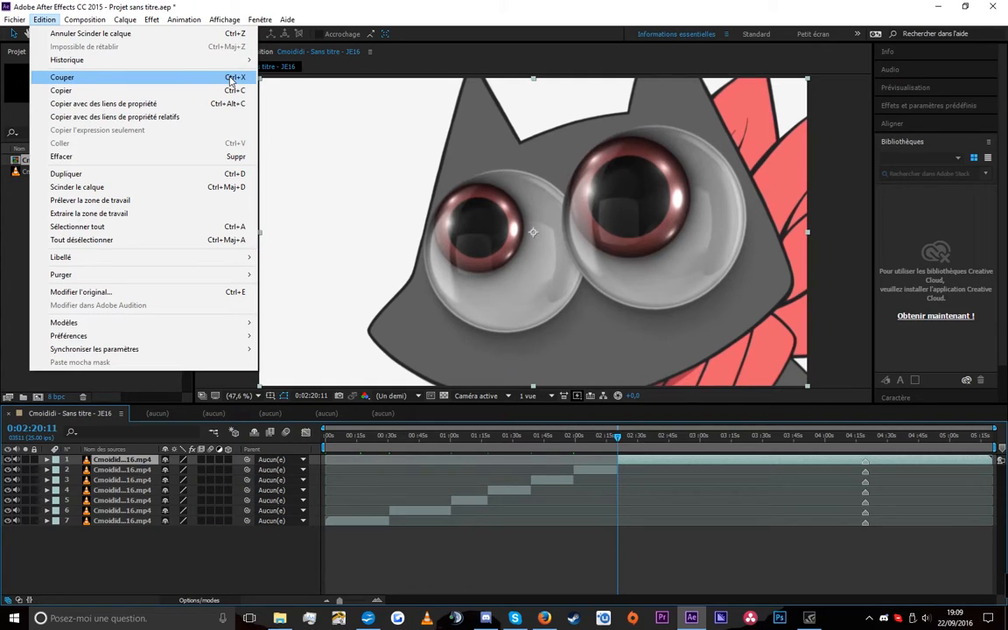
mouse_move(18, 19)
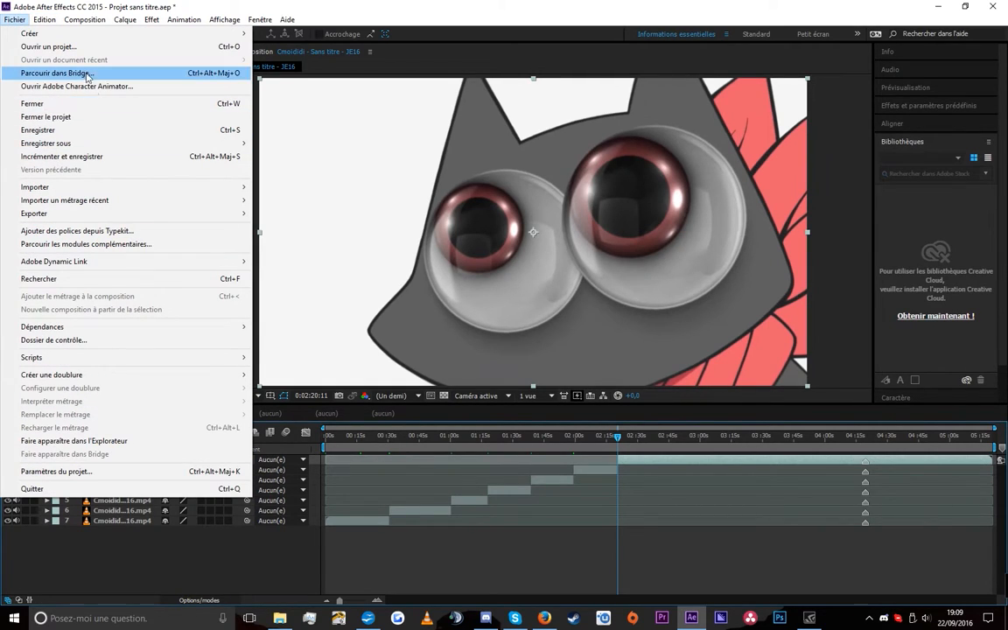
left_click(376, 497)
left_click(402, 573)
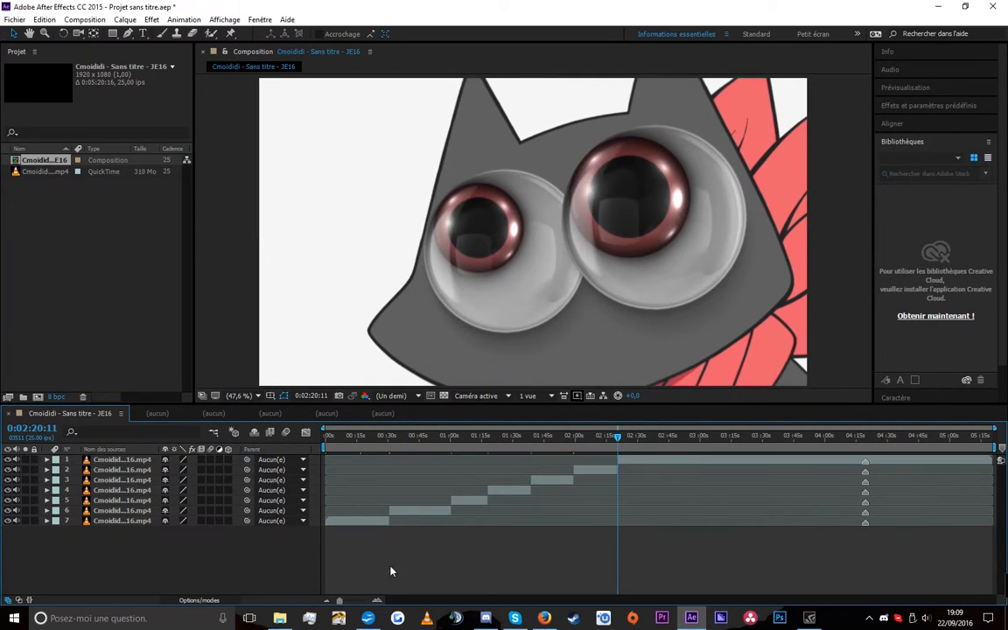
left_click_drag(77, 209, 60, 124)
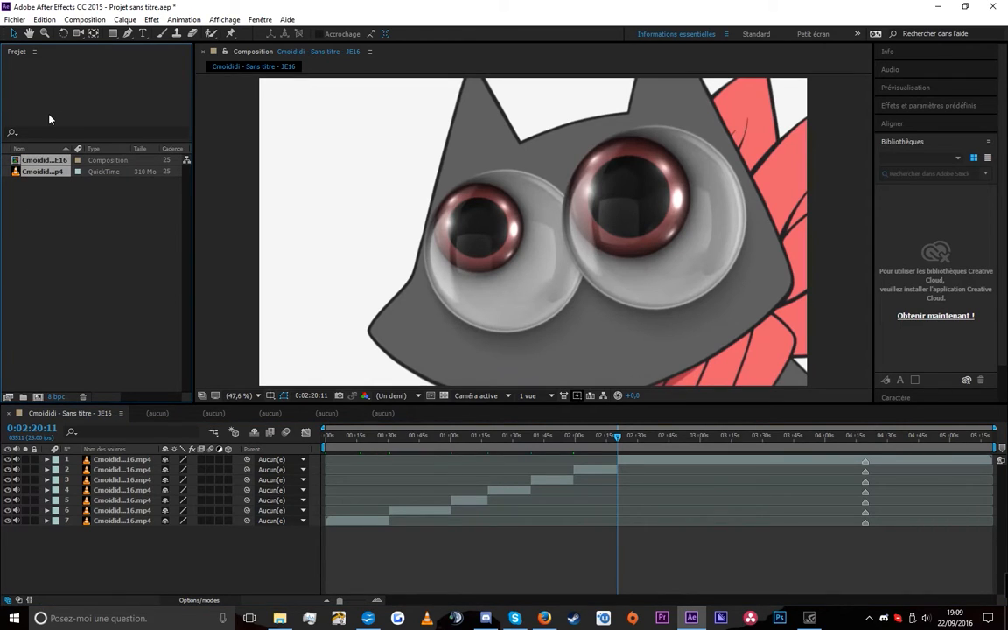
Open the general preferences to examine their options
left_click(42, 19)
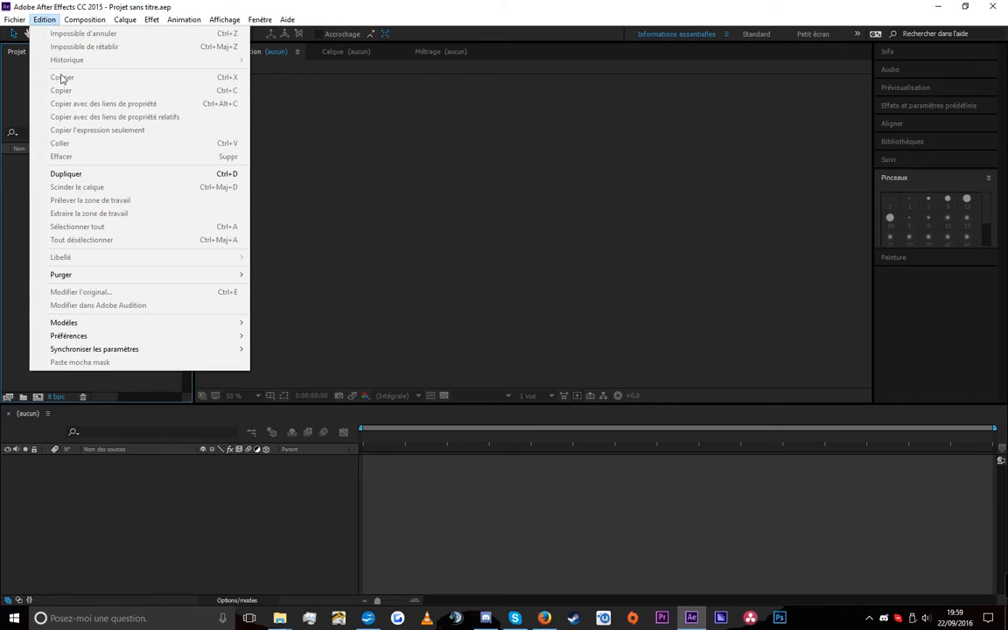
mouse_move(131, 336)
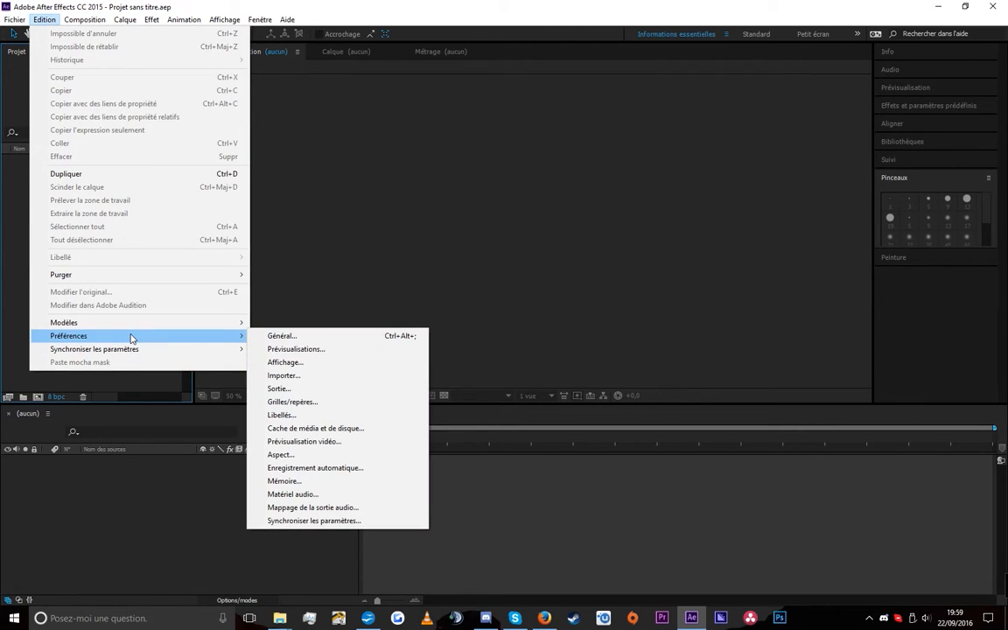
left_click(298, 337)
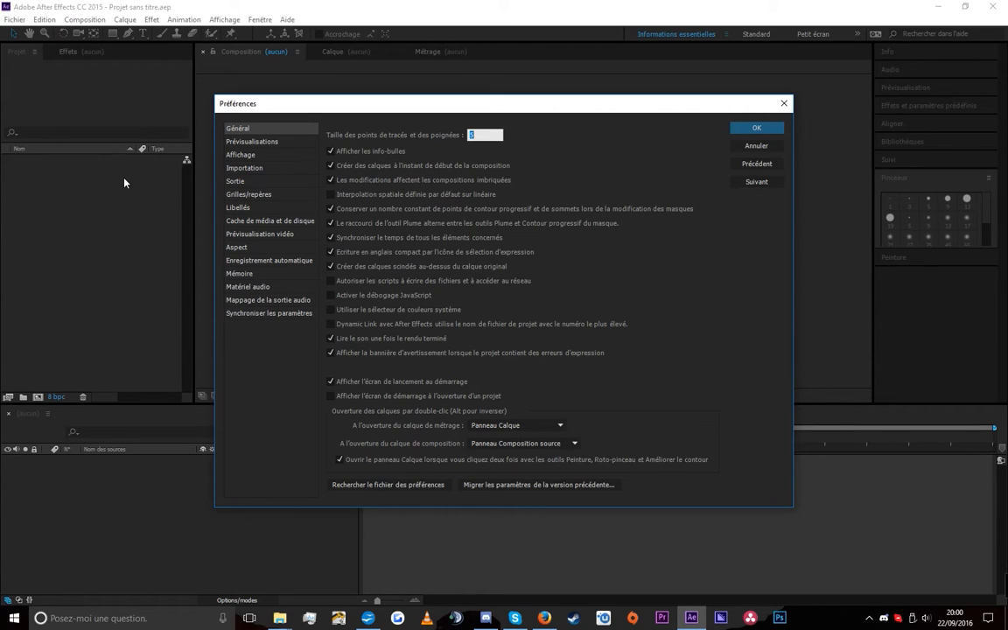
Examine the preview preferences, including the available adaptive resolution limits
left_click(366, 155)
left_click(369, 155)
left_click(252, 142)
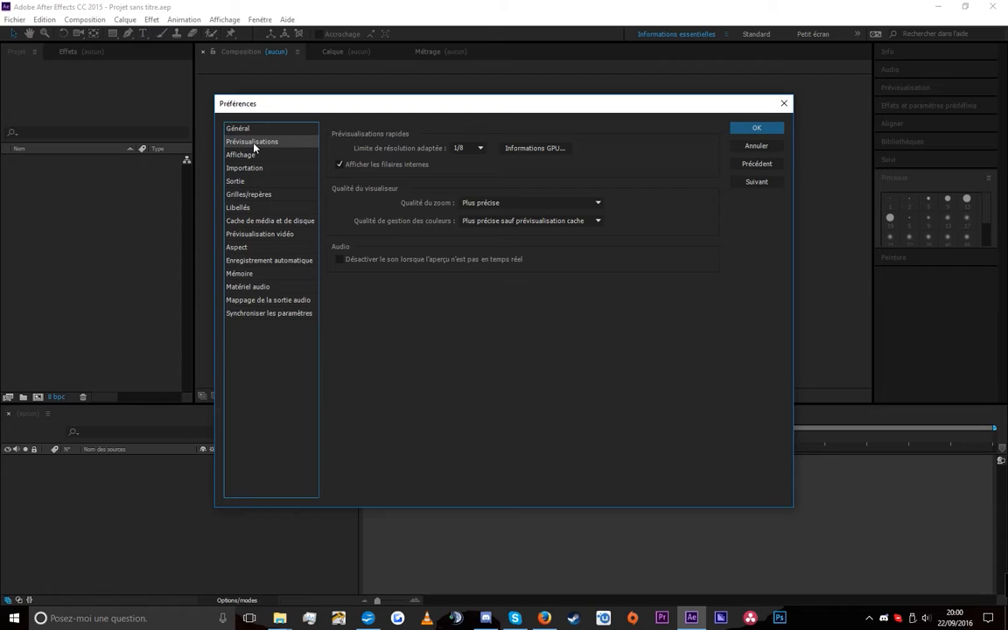
left_click(468, 148)
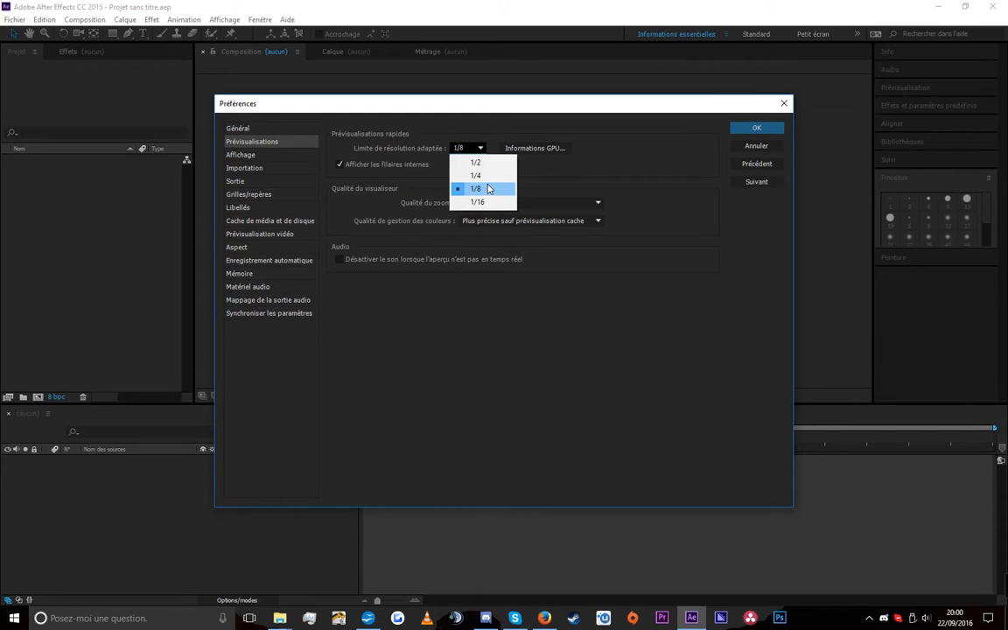
Empty the disk cache and clean the conformed media database and cache in the preferences
left_click(294, 222)
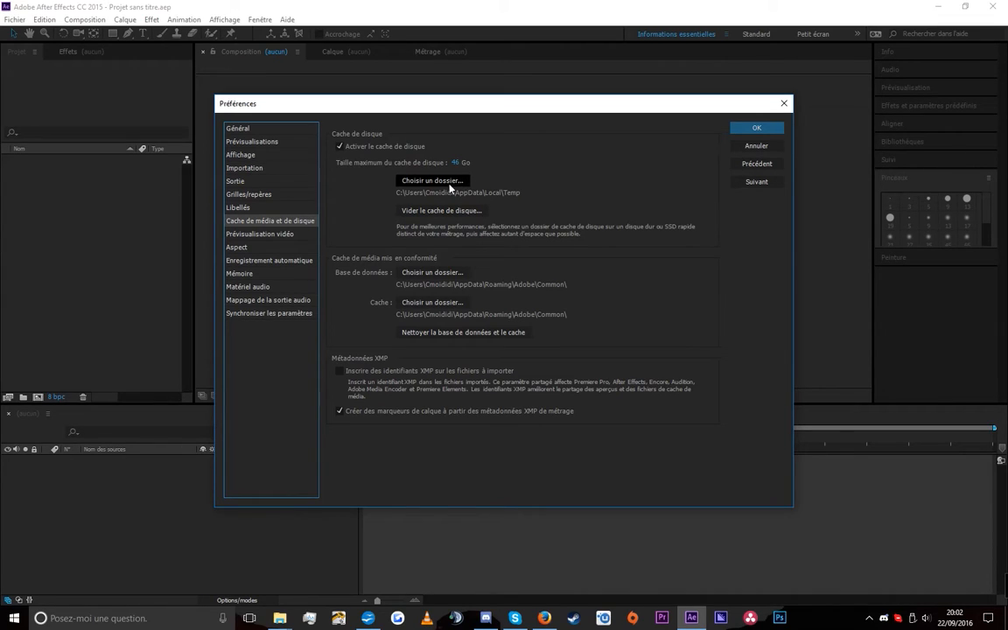
left_click(475, 213)
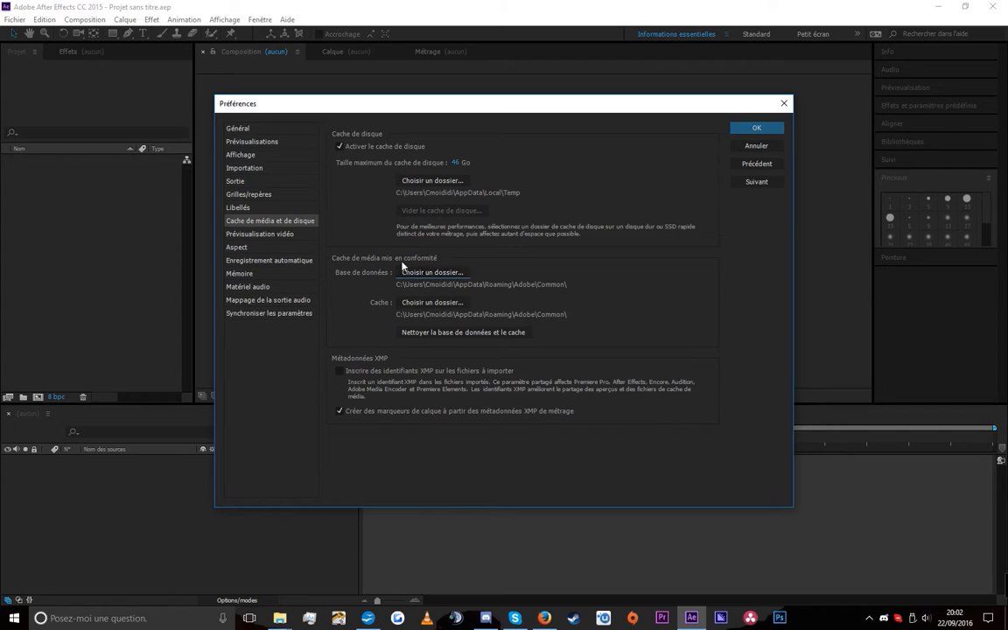
left_click(481, 333)
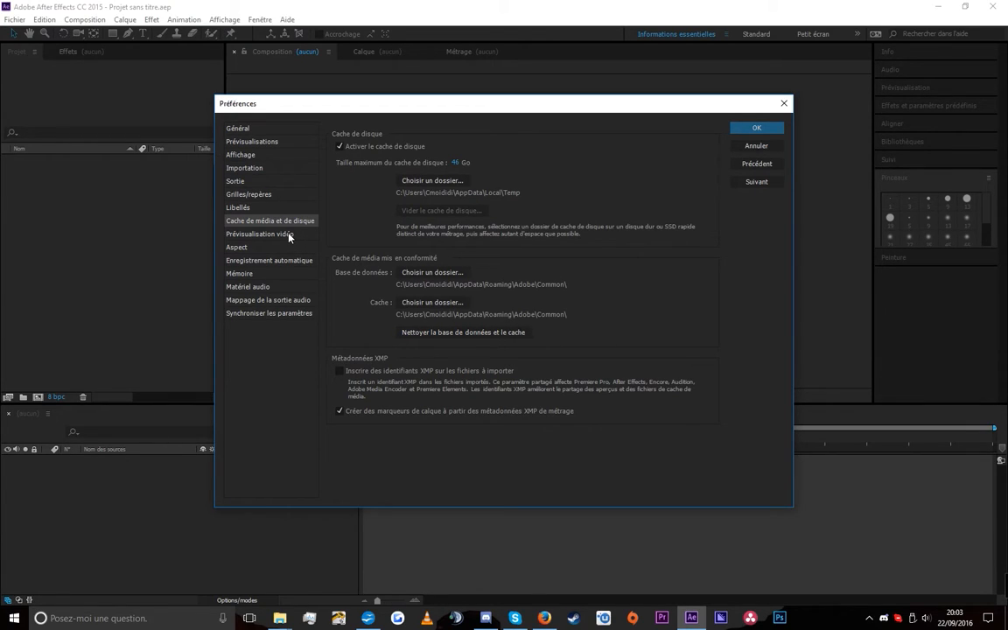
Set the maximum disk cache size to 32 GB and confirm the preferences
left_click_drag(455, 166, 636, 157)
left_click(457, 166)
key("Return")
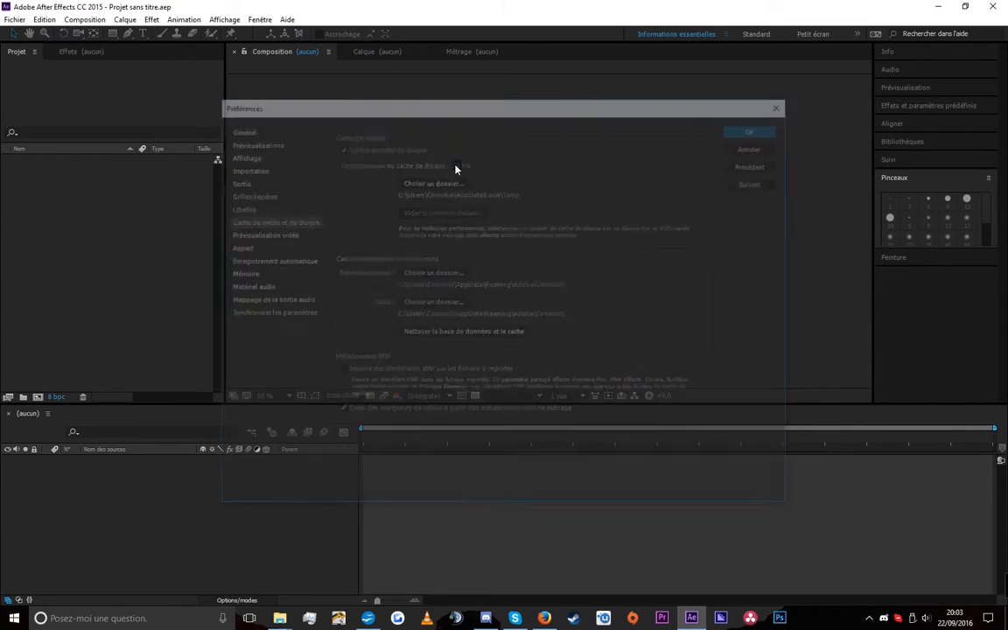
Look over the available options for purging the memory and the image cache
left_click(44, 19)
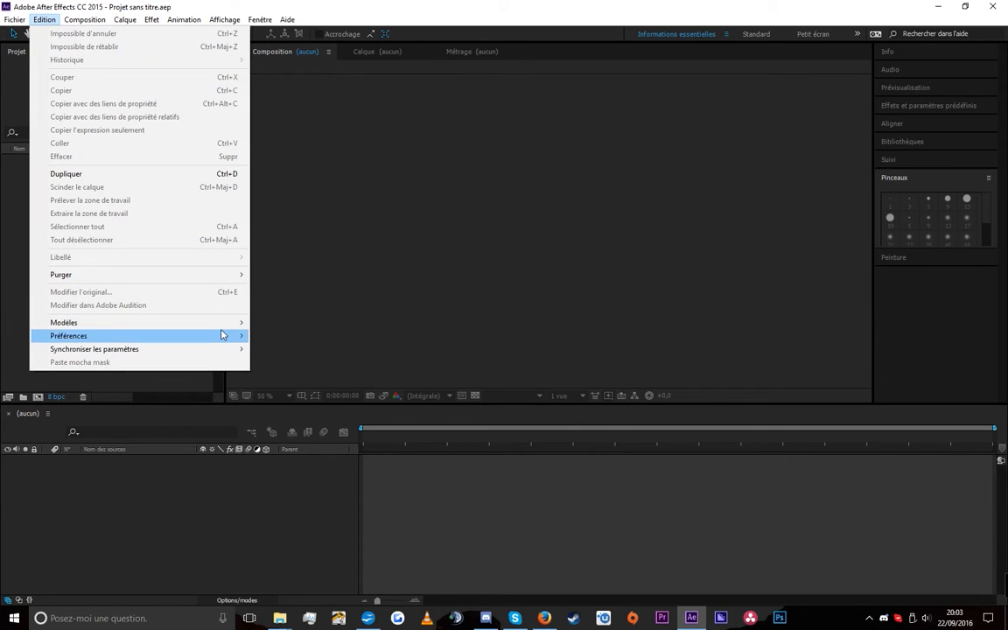
mouse_move(56, 17)
left_click(124, 328)
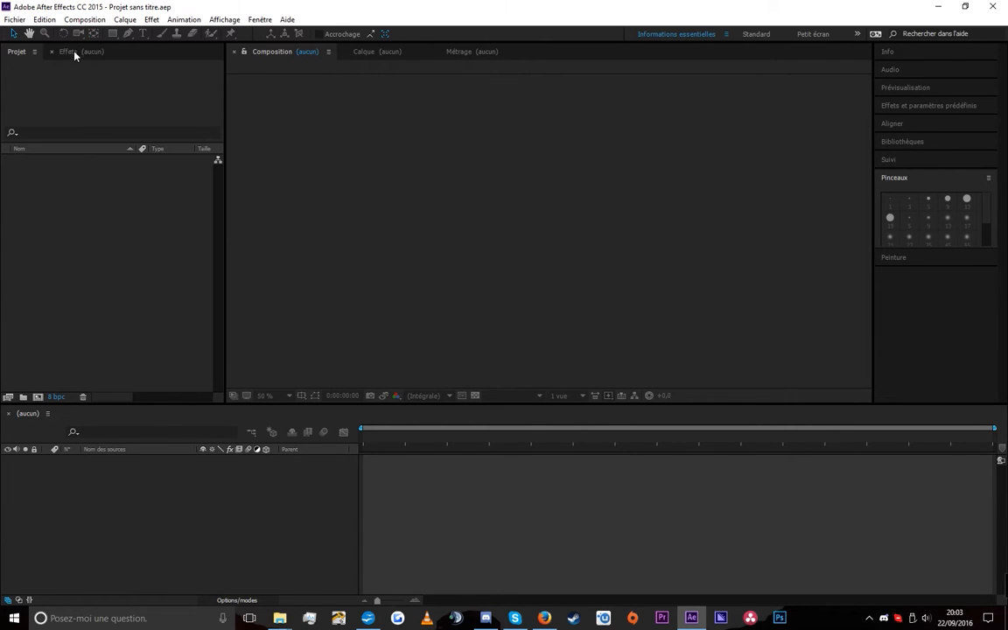
left_click(44, 19)
mouse_move(93, 278)
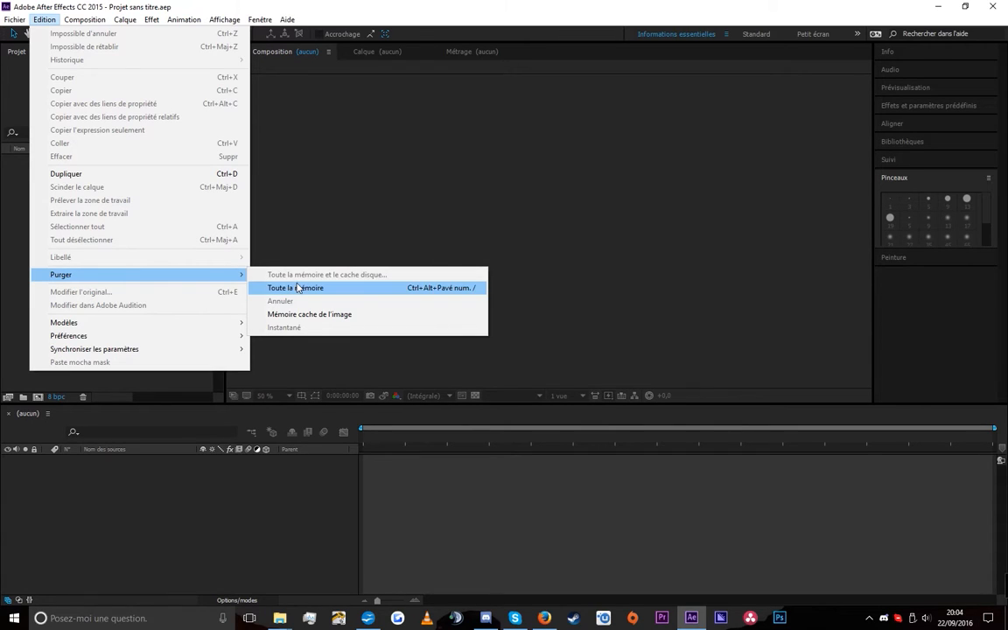
Open the appearance preferences and move the interface brightness to its lightest setting and back to its darkest
mouse_move(150, 337)
left_click(282, 454)
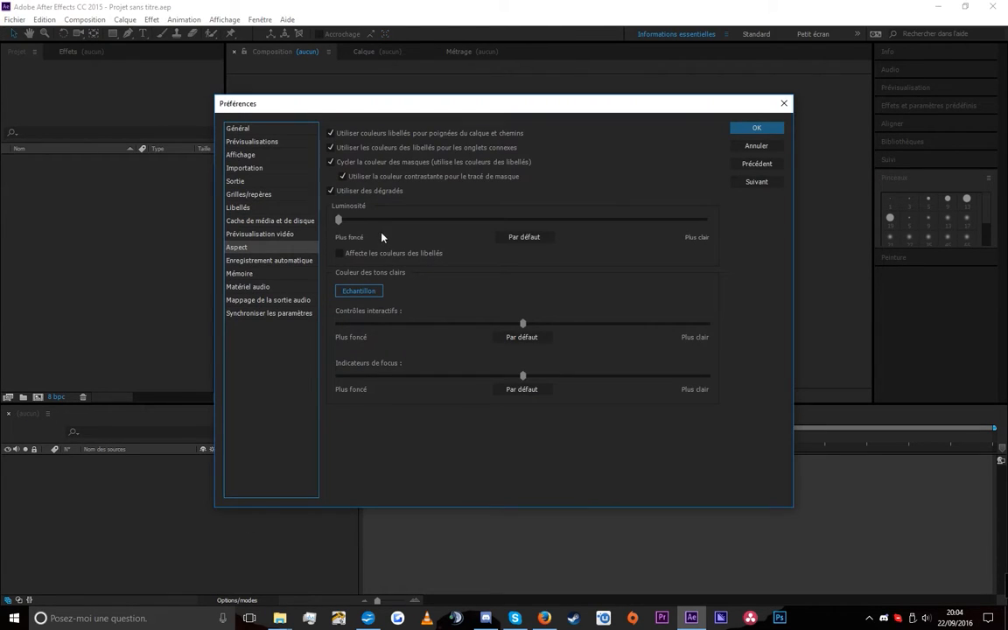
left_click_drag(337, 220, 772, 227)
left_click_drag(544, 224, 316, 234)
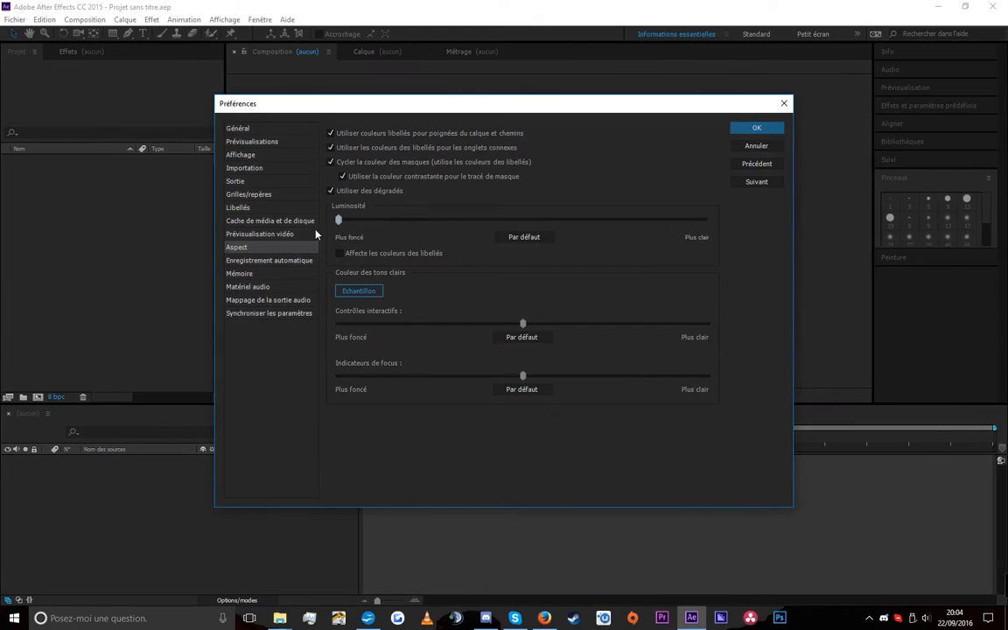
Lighten the highlight colour of the interactive controls and darken the focus indicators in the appearance preferences
left_click_drag(523, 323, 621, 323)
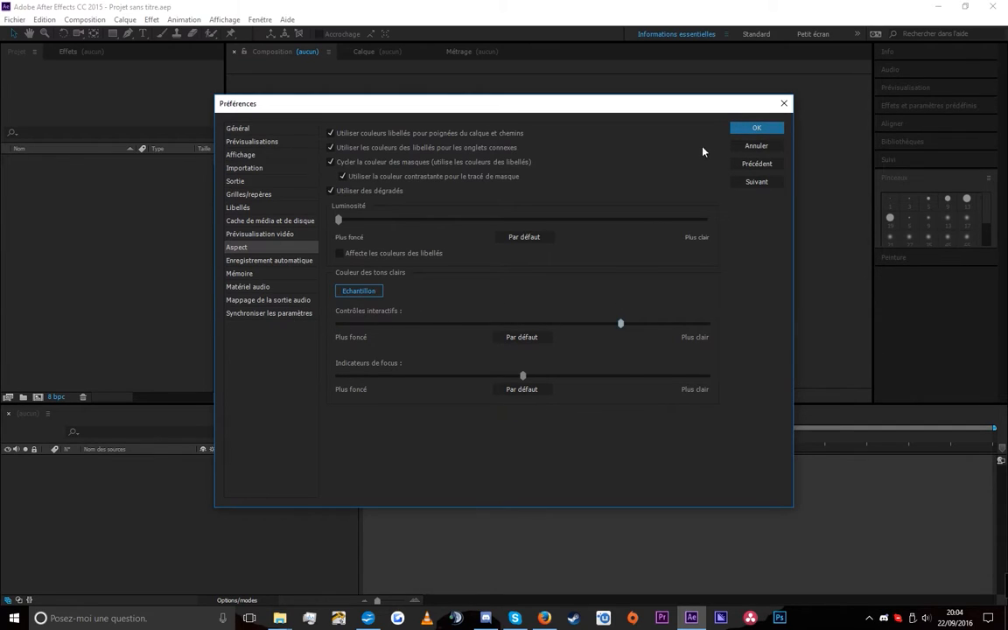
left_click(577, 329)
left_click_drag(522, 375, 493, 372)
left_click_drag(497, 376, 431, 393)
Examine the auto-save, memory, settings synchronisation, general, import and media cache preferences, and accept the dialog
left_click(273, 262)
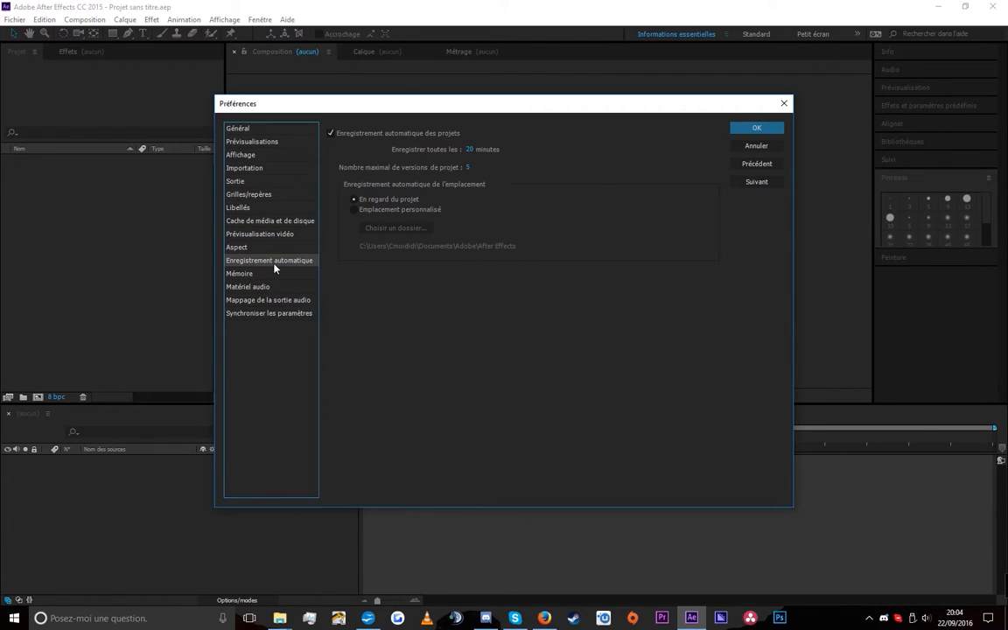
left_click(470, 149)
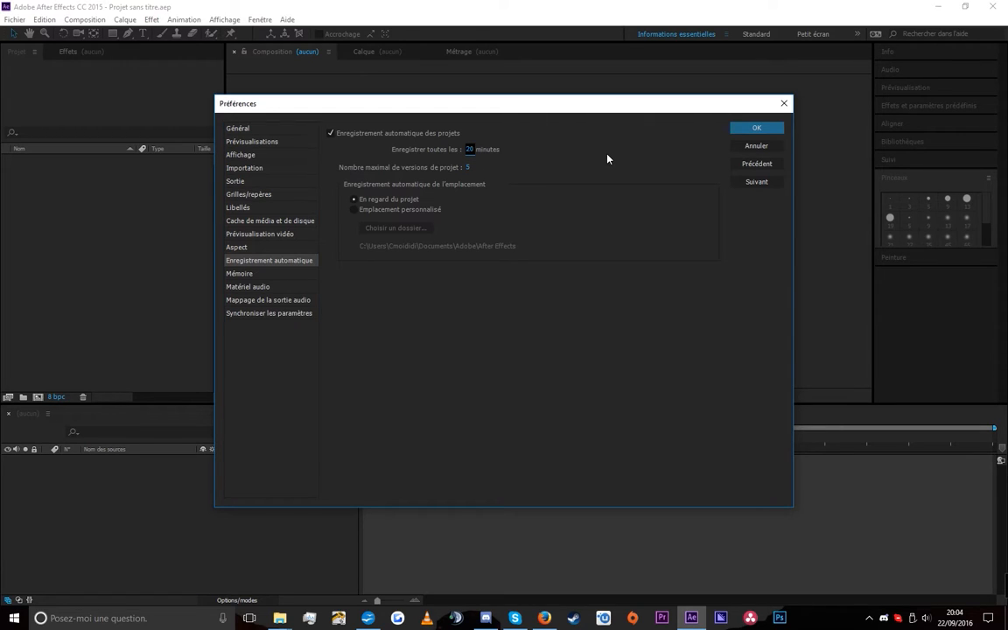
left_click(241, 274)
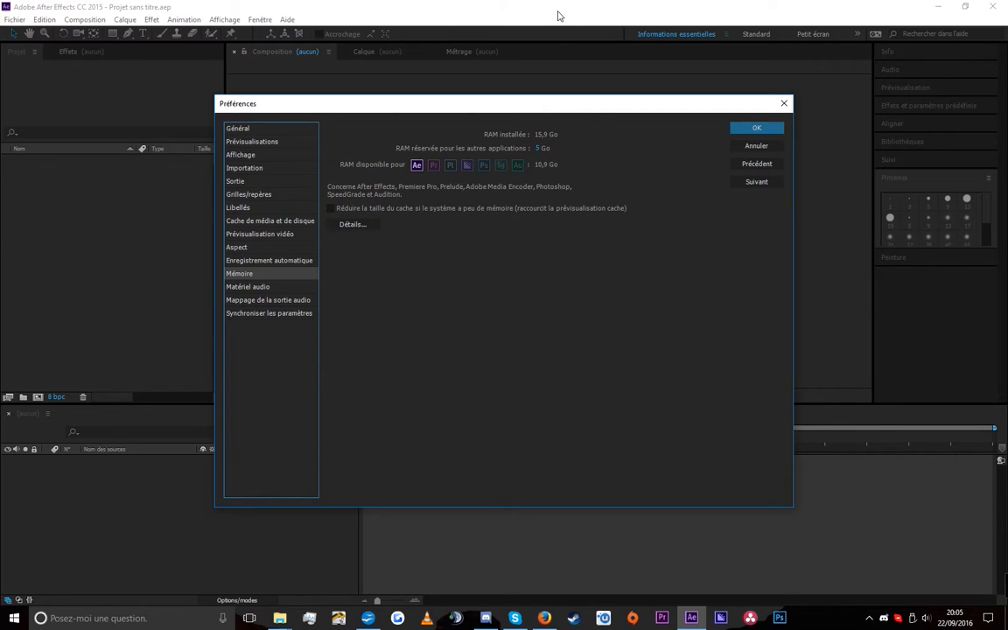
left_click(269, 313)
left_click(257, 131)
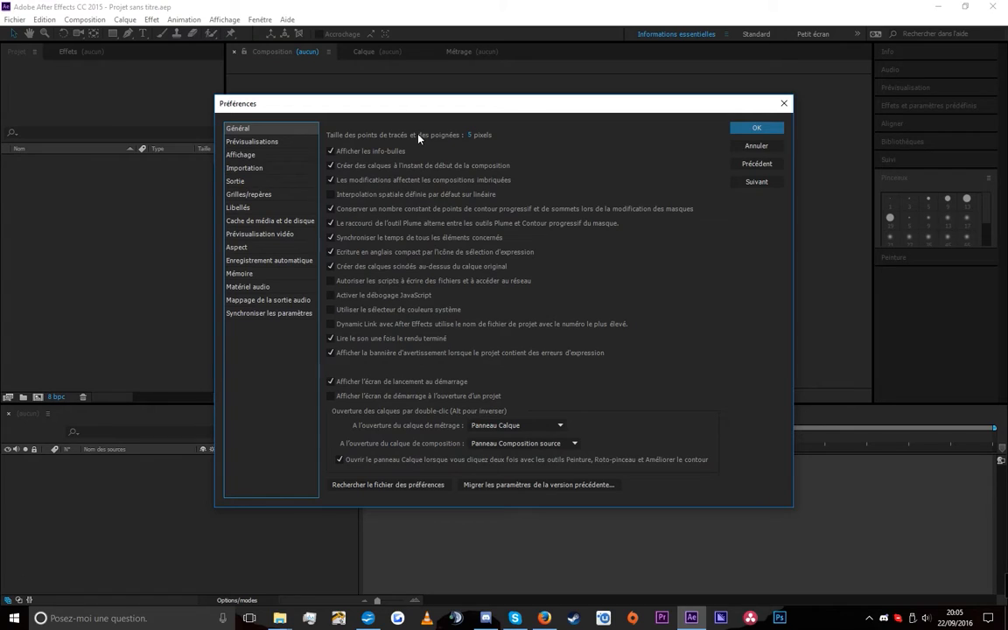
left_click(259, 168)
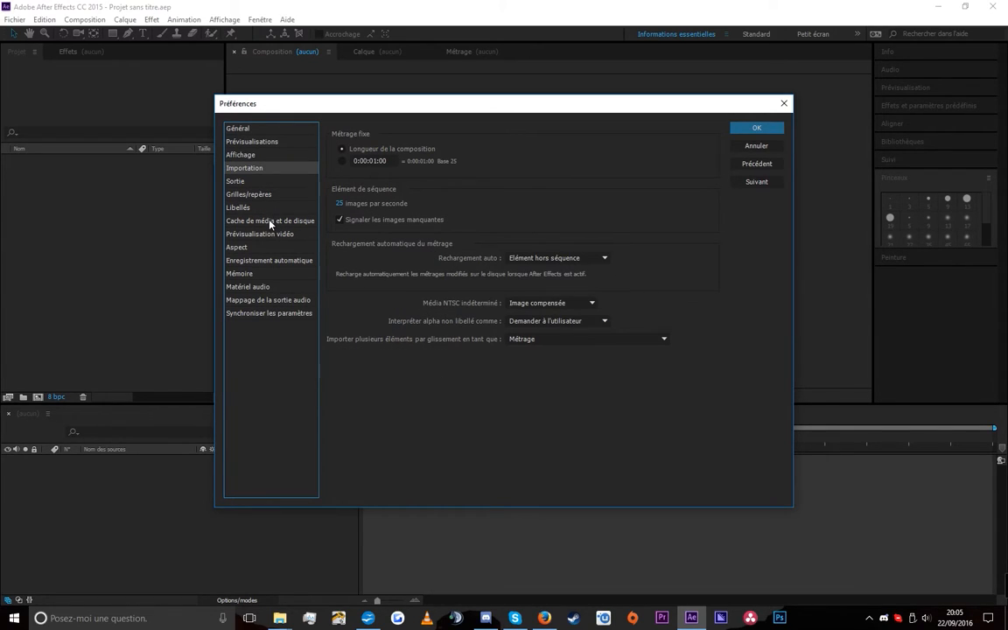
left_click(271, 224)
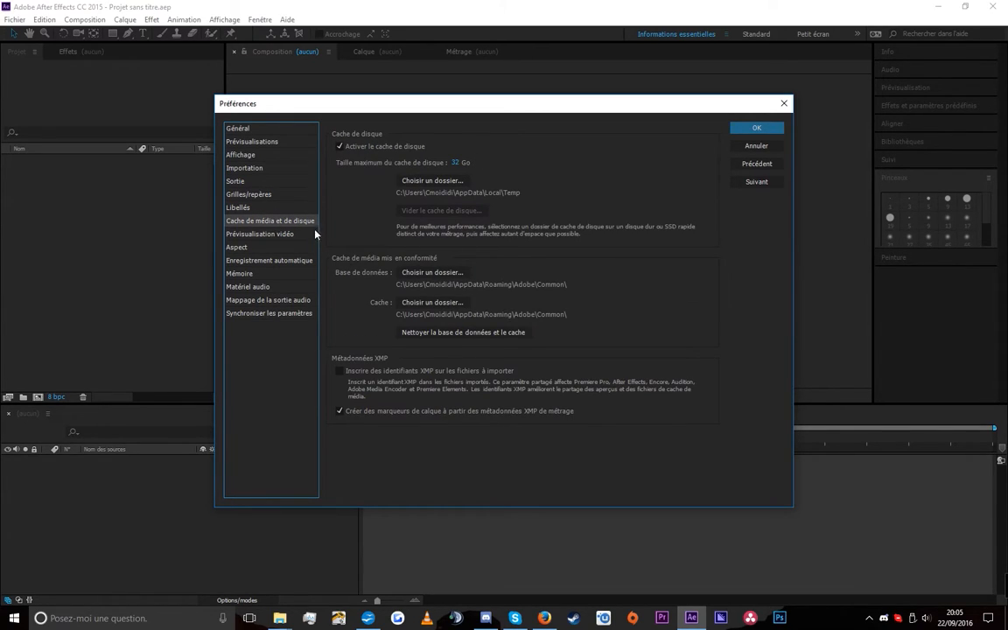
left_click(238, 273)
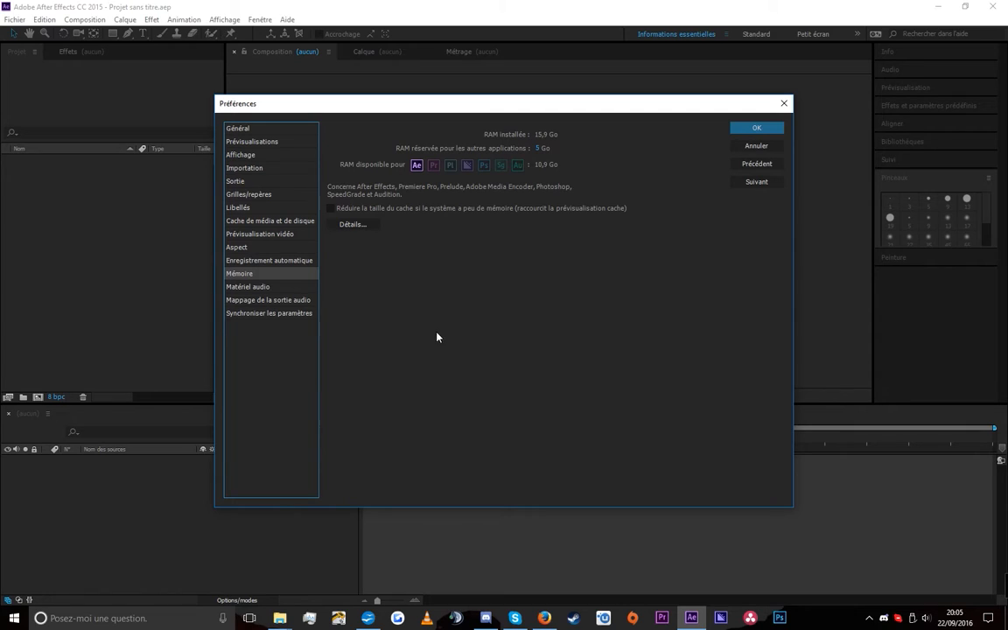
left_click(757, 129)
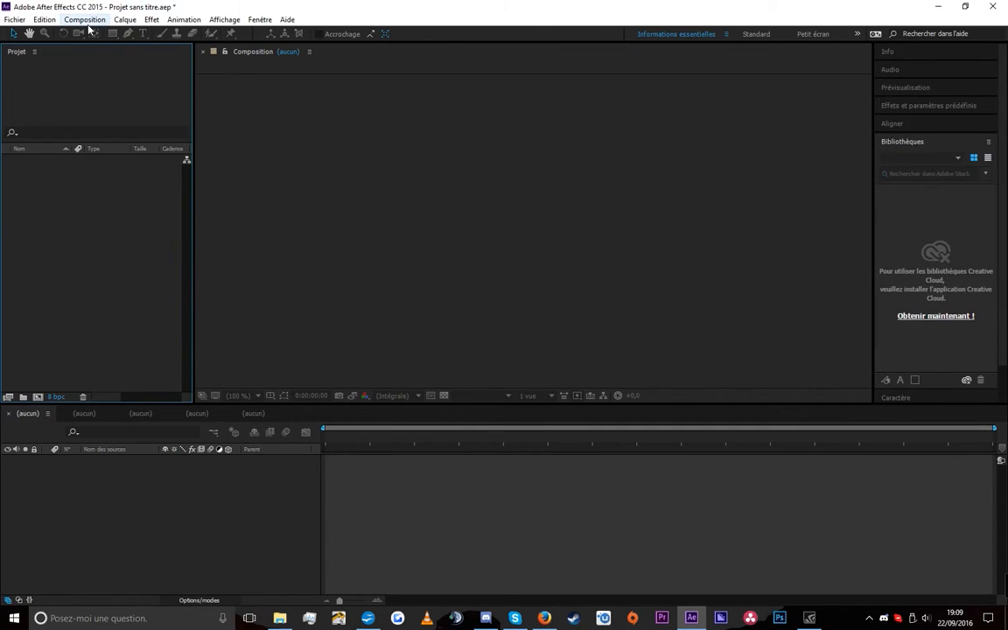
Start a new composition named "Main comp" and look through the available presets
left_click(88, 20)
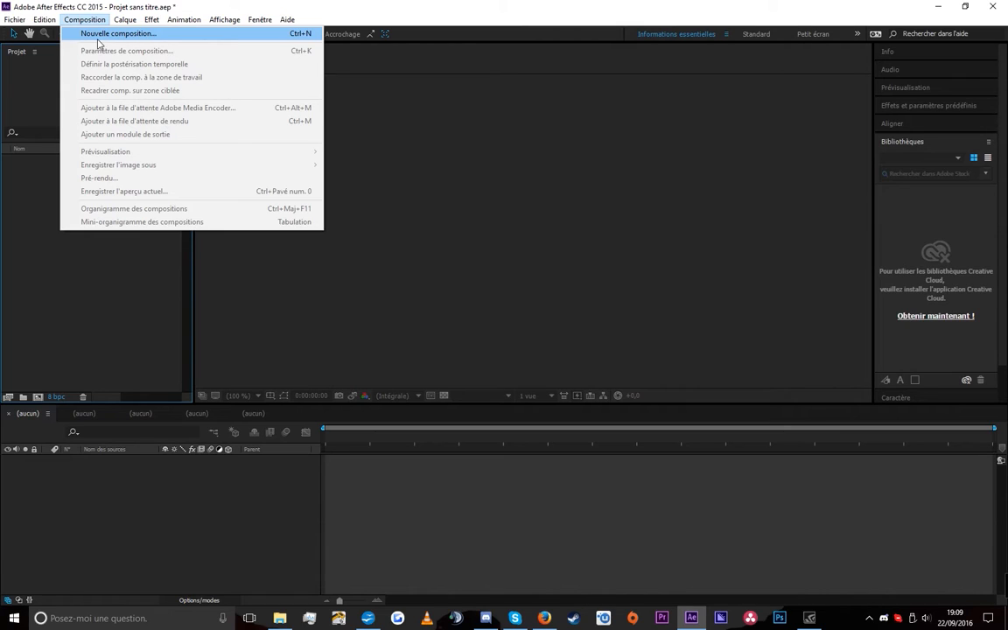
left_click(98, 38)
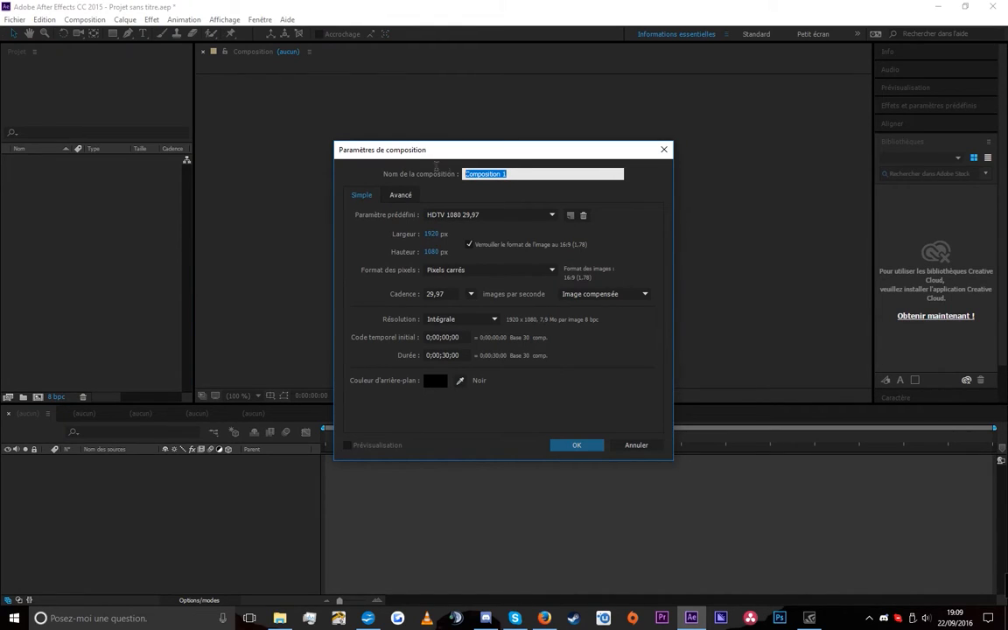
type("Main comp")
left_click(485, 215)
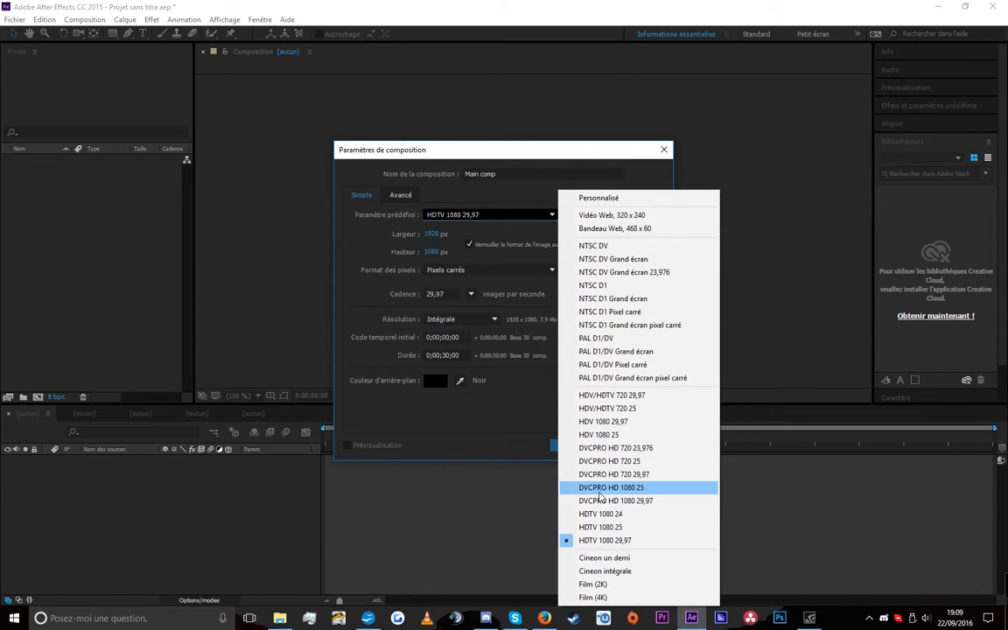
left_click(395, 234)
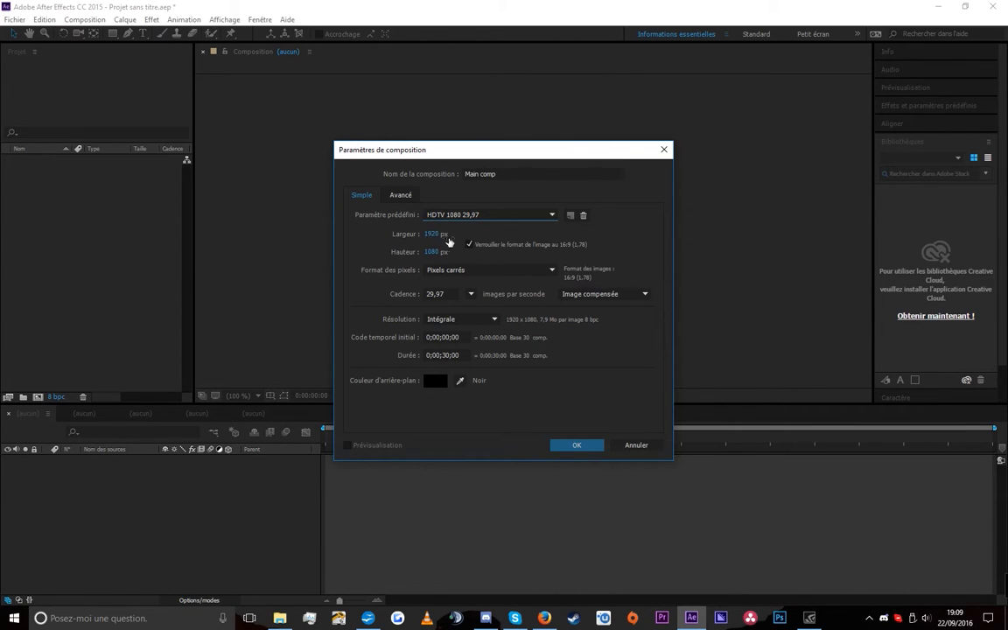
Set the composition's width to 1280 px with the aspect ratio locked, and its frame rate to 23,976 fps
left_click(425, 235)
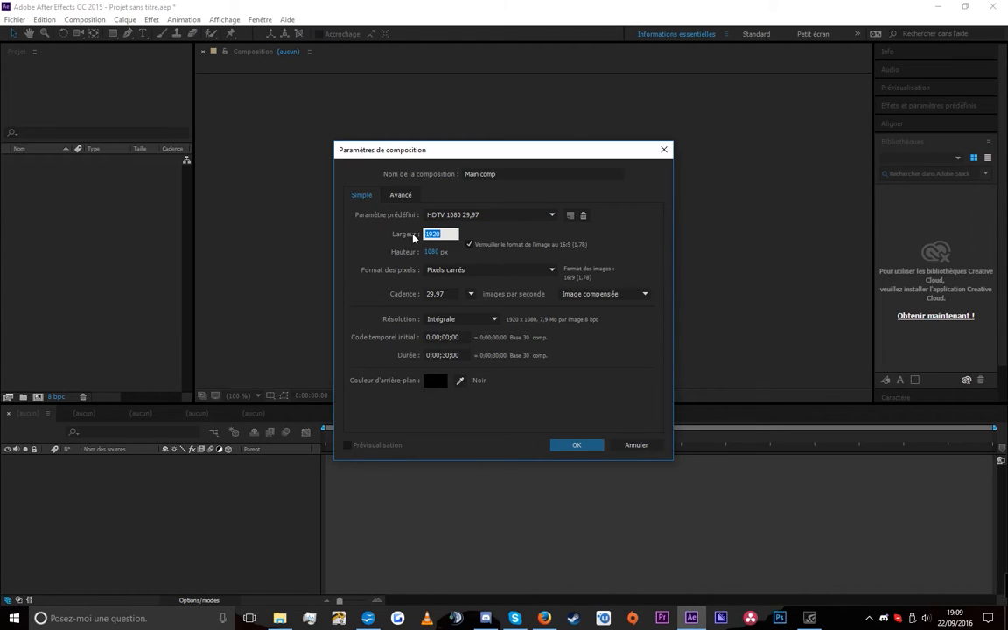
type("1280")
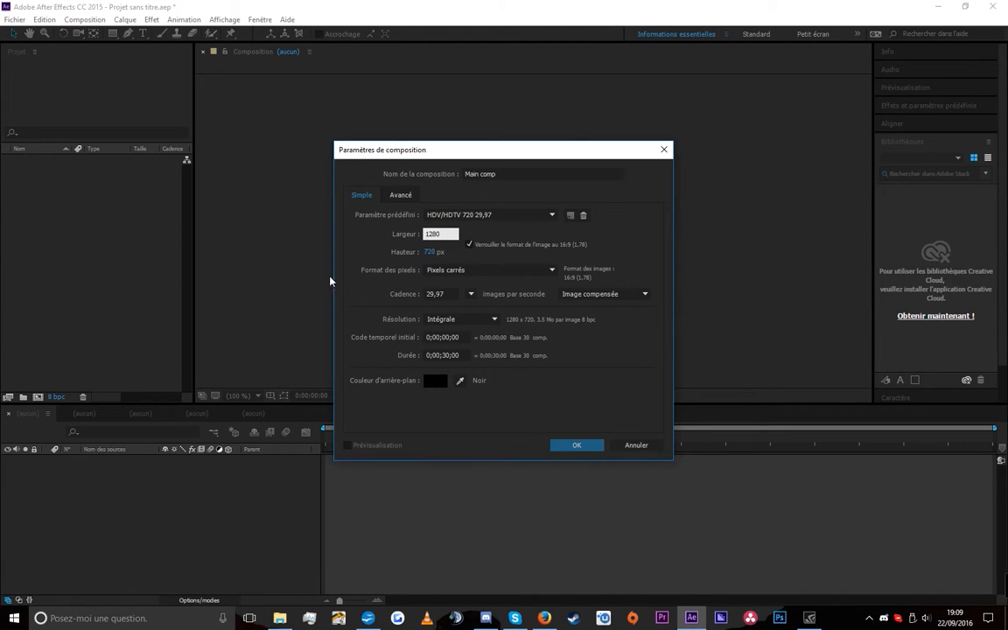
left_click(470, 294)
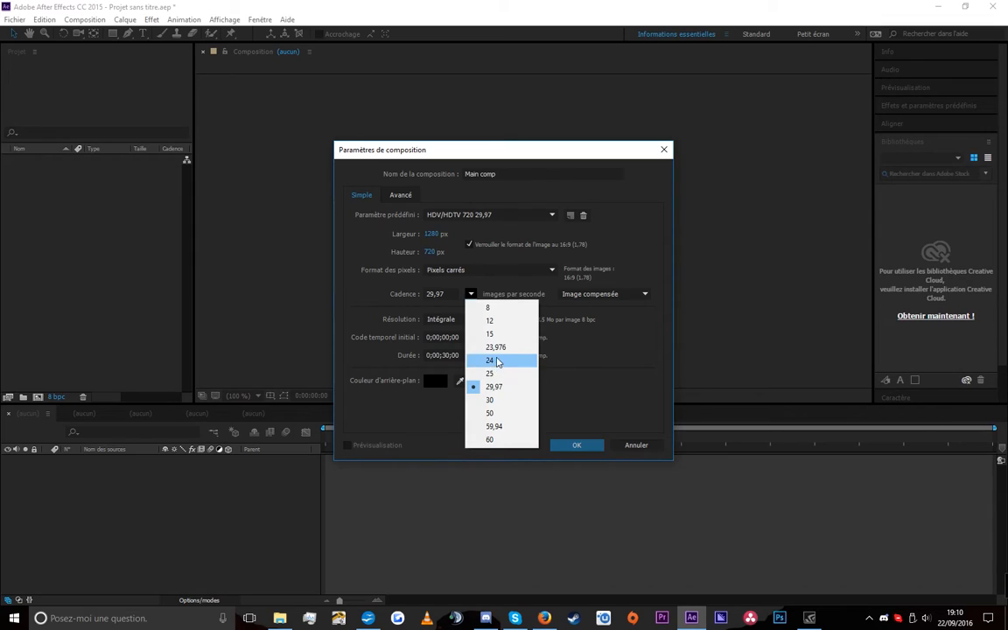
left_click(495, 347)
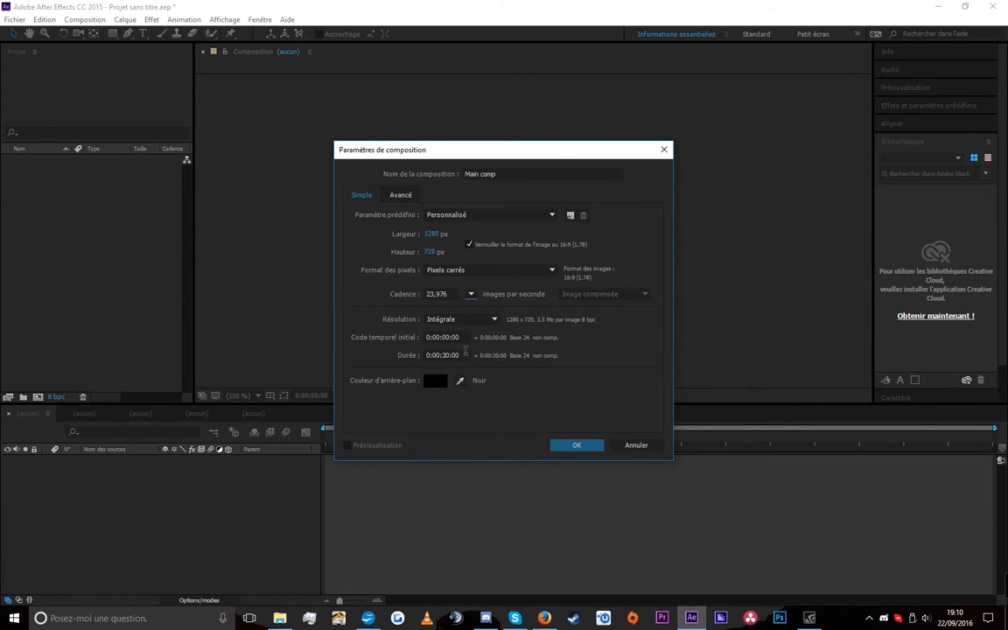
Set the composition's duration to 0:02:30:00 and create it
left_click(450, 353)
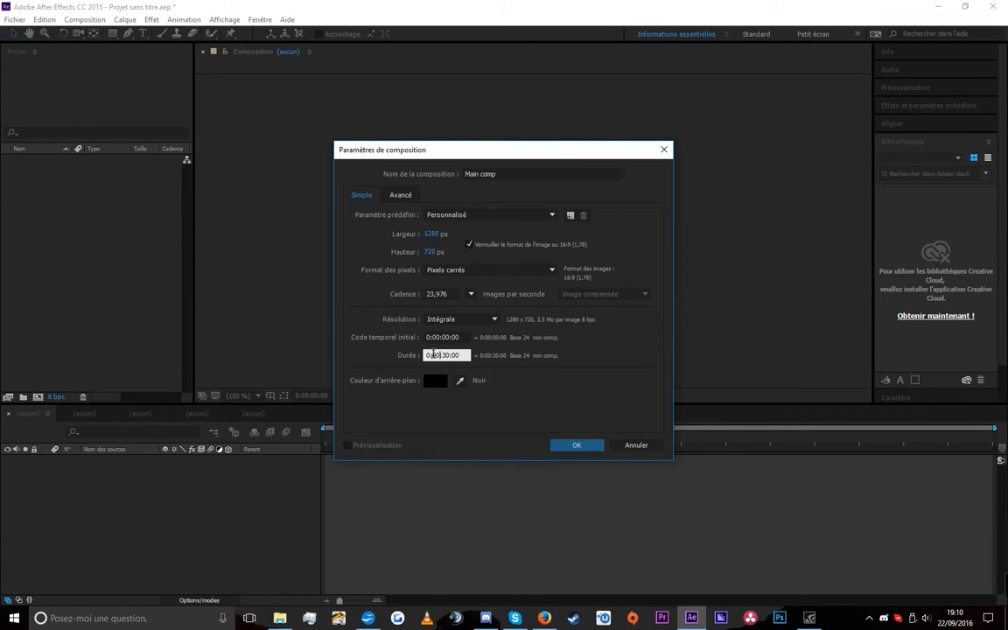
key("Left")
key("Left")
key("BackSpace")
type("1")
key("BackSpace")
type("2")
key("Return")
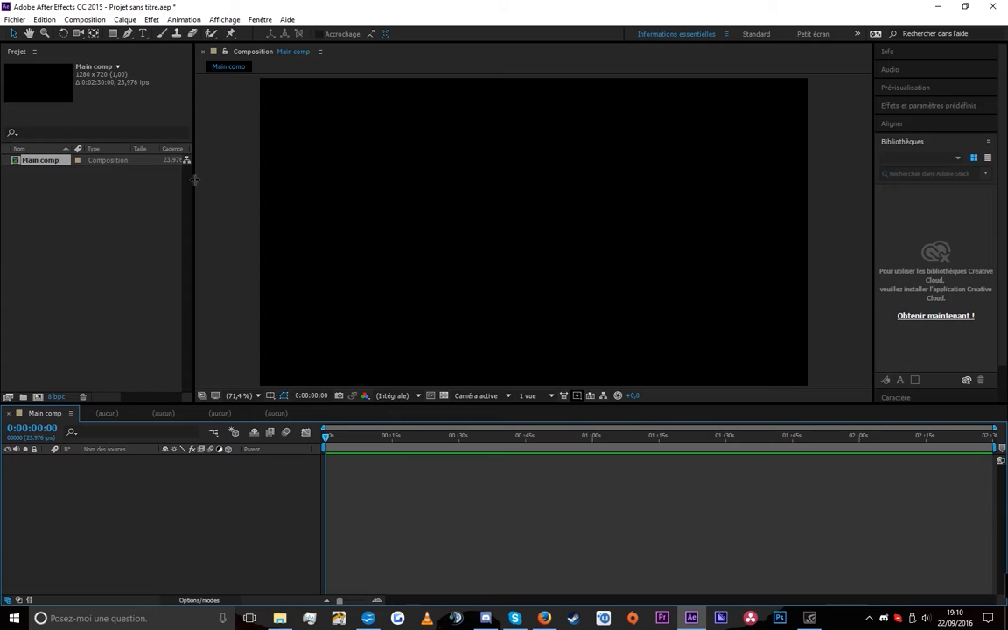
Widen the Project panel and look over the layer types that can be created
left_click_drag(194, 183, 225, 182)
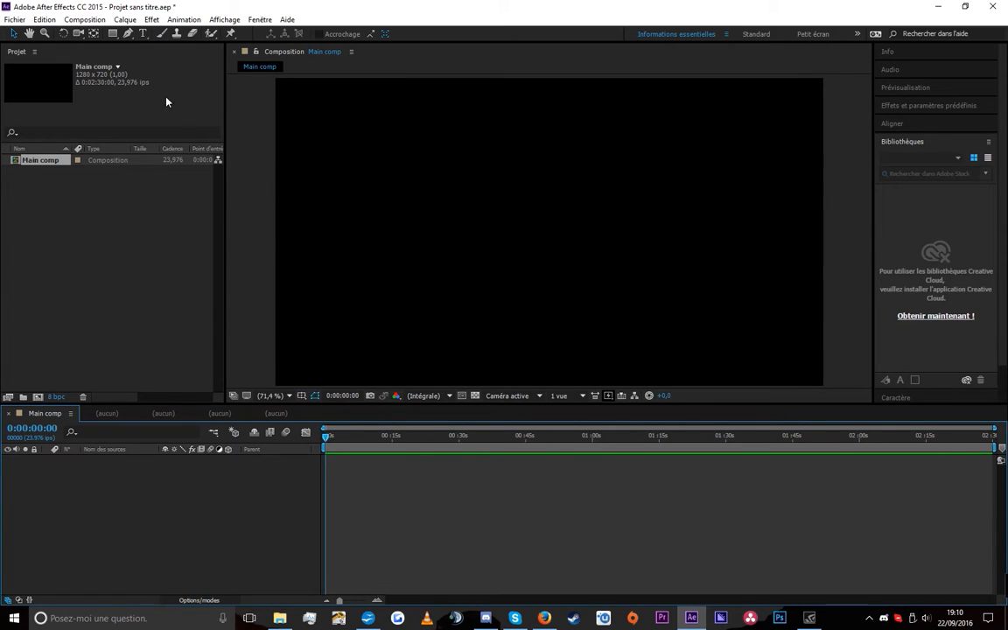
left_click(126, 21)
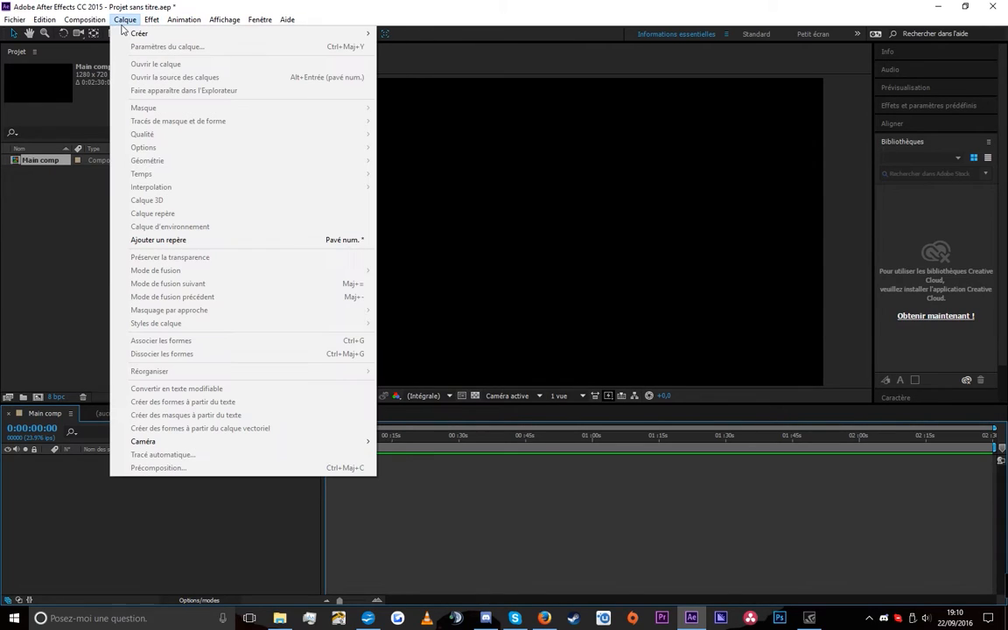
mouse_move(136, 33)
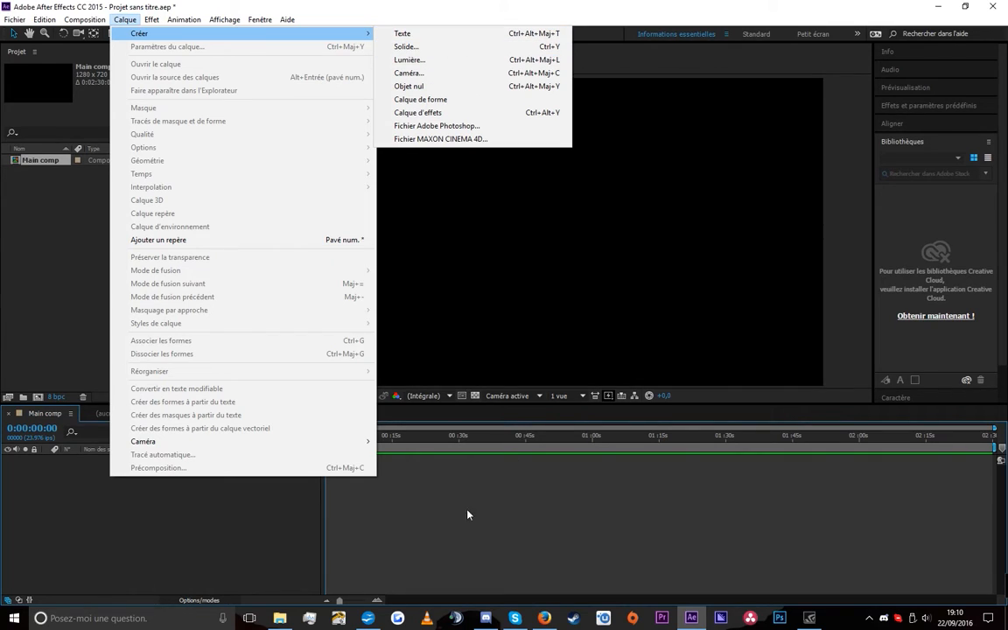
left_click(381, 480)
Create a text layer in Main comp containing the text "thrthrfthhtergh"
right_click(380, 478)
mouse_move(402, 482)
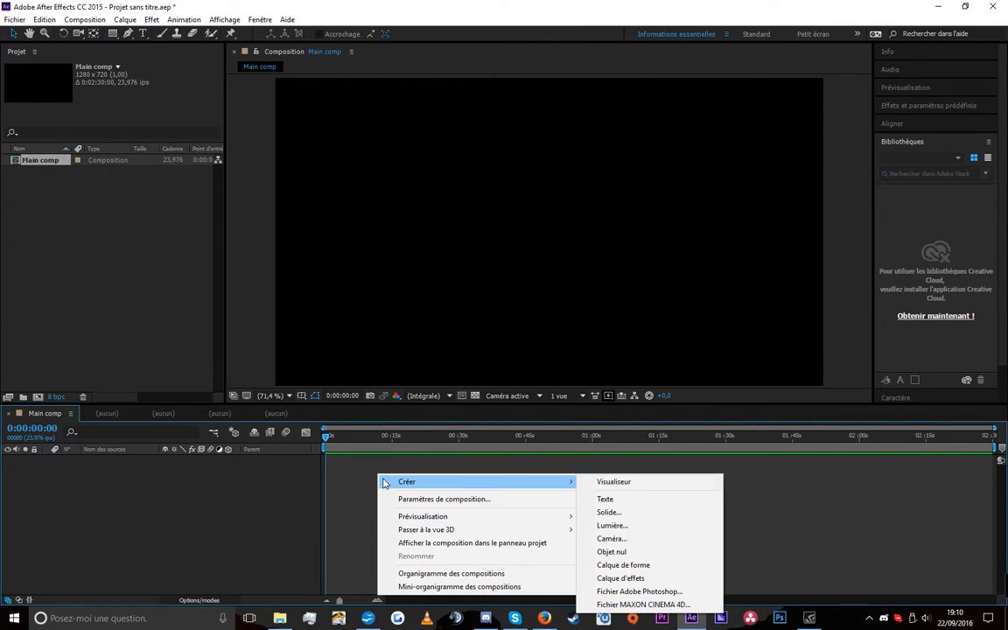
right_click(552, 511)
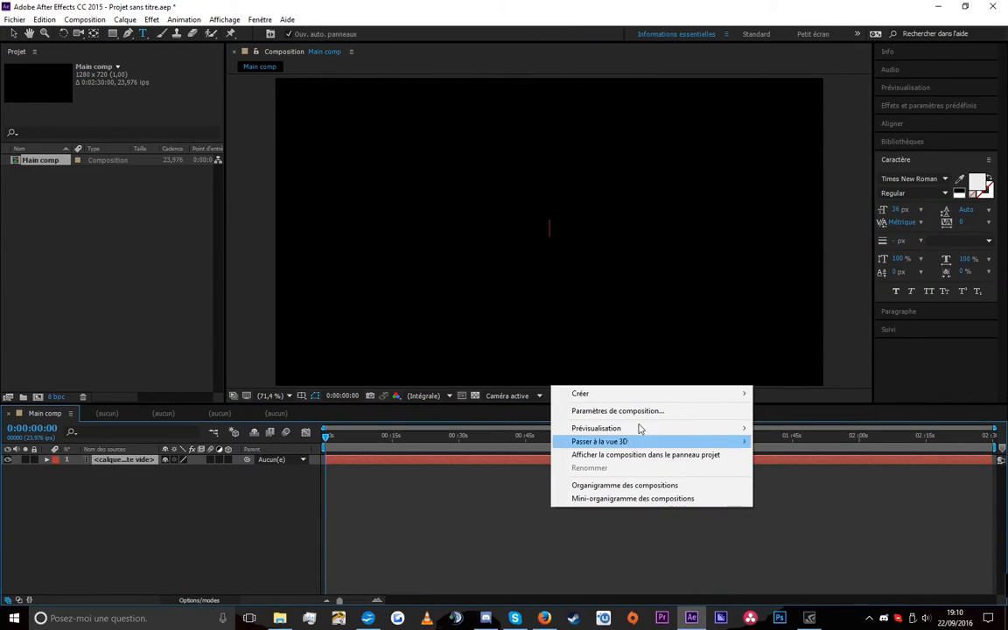
left_click(124, 19)
mouse_move(350, 32)
left_click(397, 37)
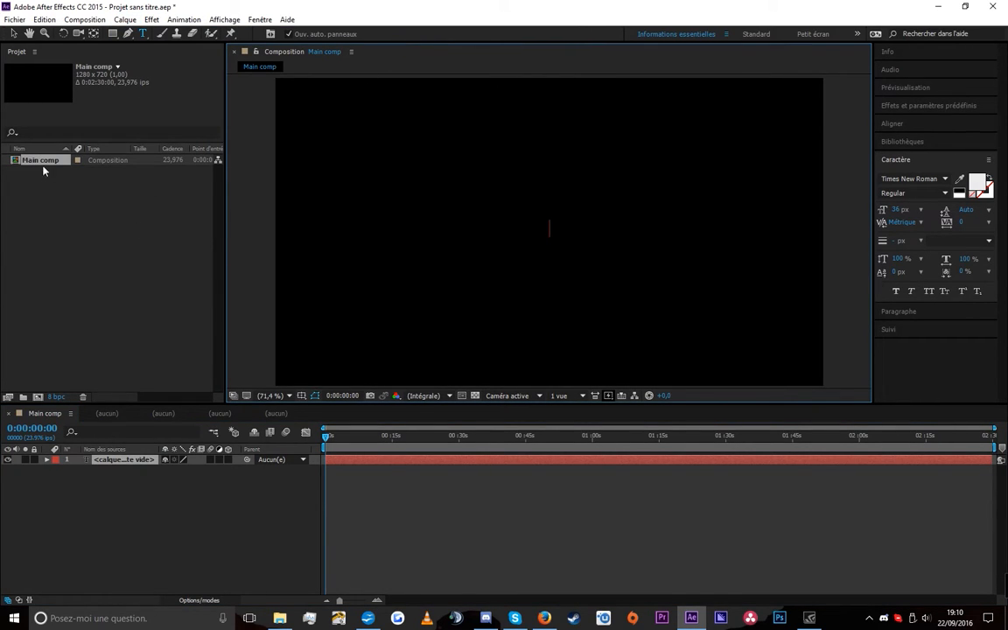
type("thrthrfthhtergh")
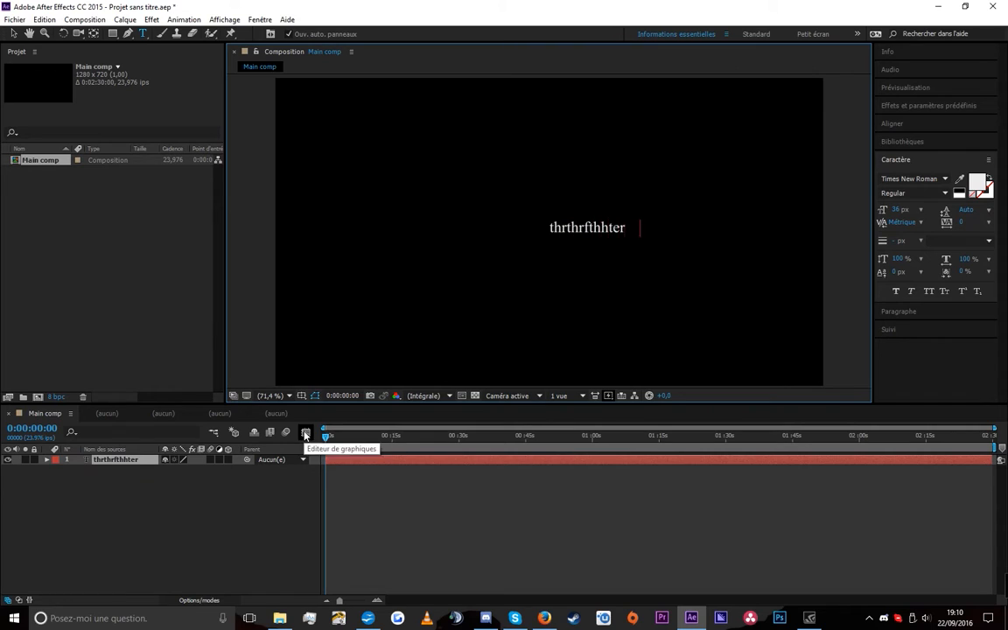
Create a red solid layer at the composition size of 1280 x 720 px
left_click(125, 19)
mouse_move(350, 34)
left_click(432, 49)
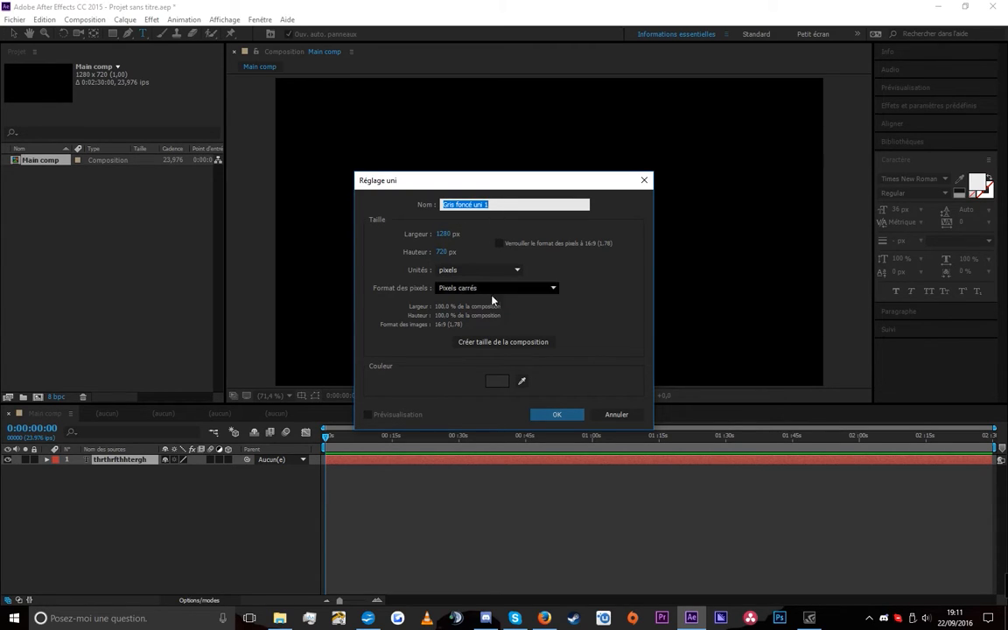
left_click(497, 381)
left_click(508, 233)
left_click(610, 239)
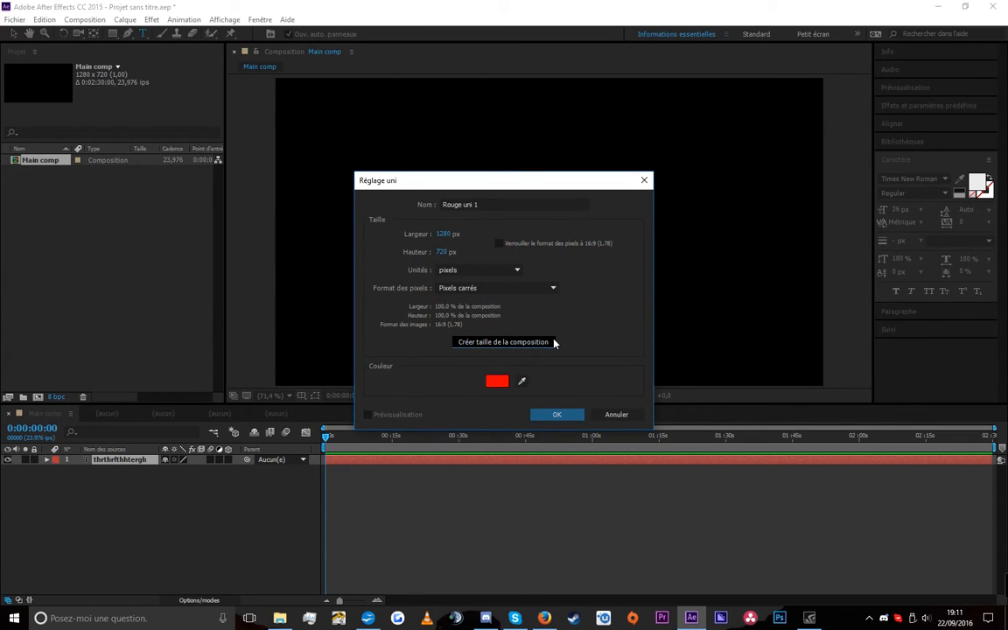
left_click(556, 414)
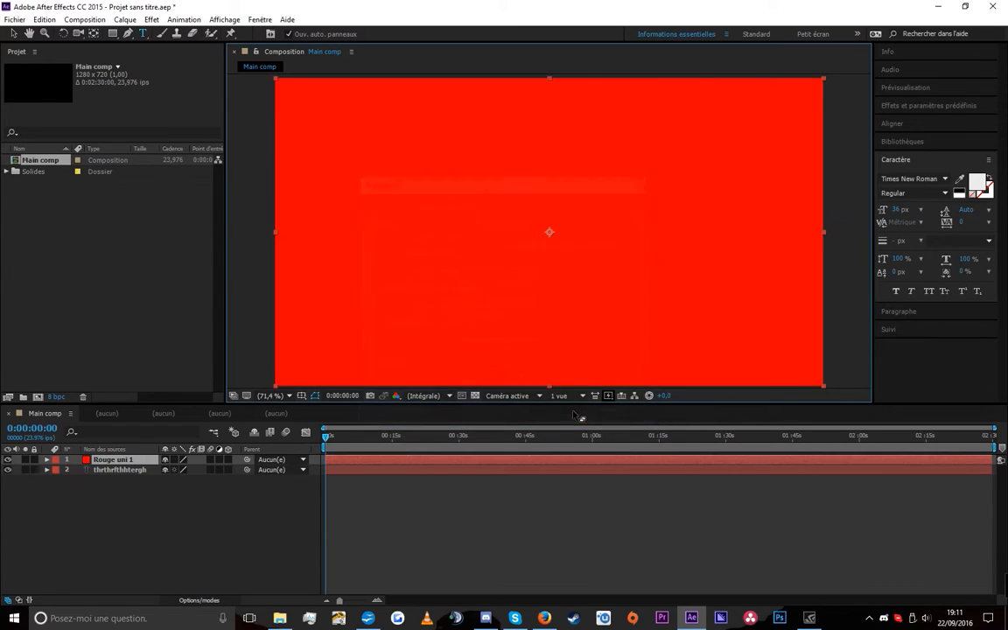
Shrink the red solid and shift it slightly up and to the right in the frame
key("comma")
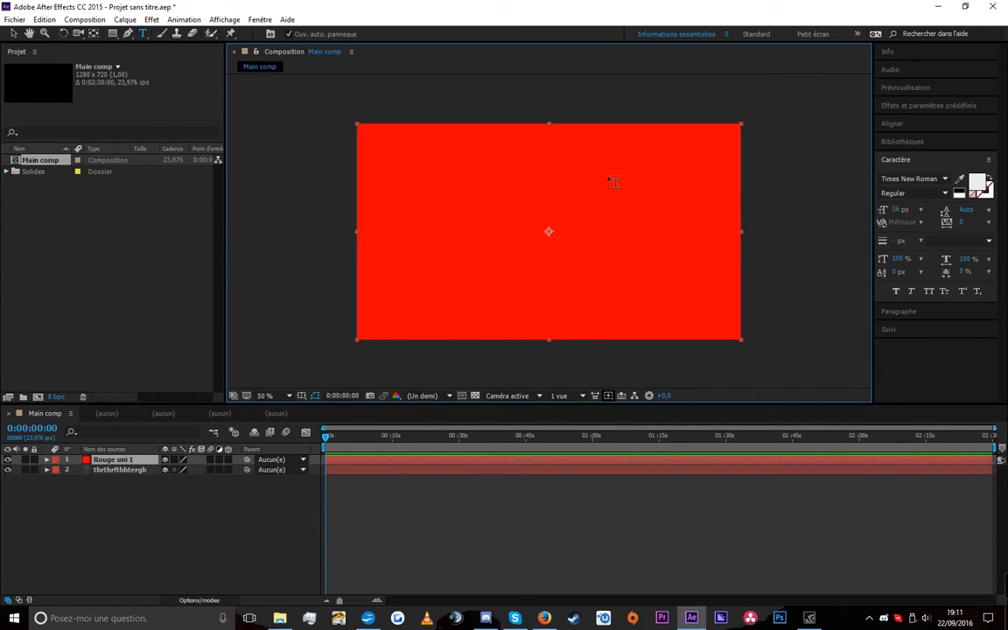
key("v")
left_click_drag(587, 159, 595, 226)
Add a spot light (Concentrée) at 100 % intensity with a 90° cone angle
left_click(125, 19)
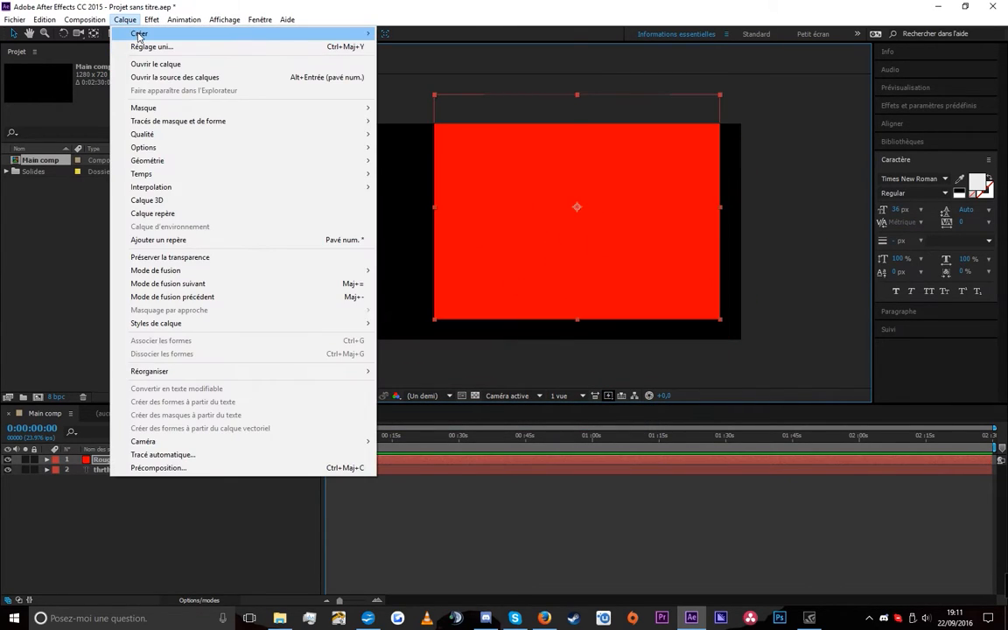
mouse_move(138, 36)
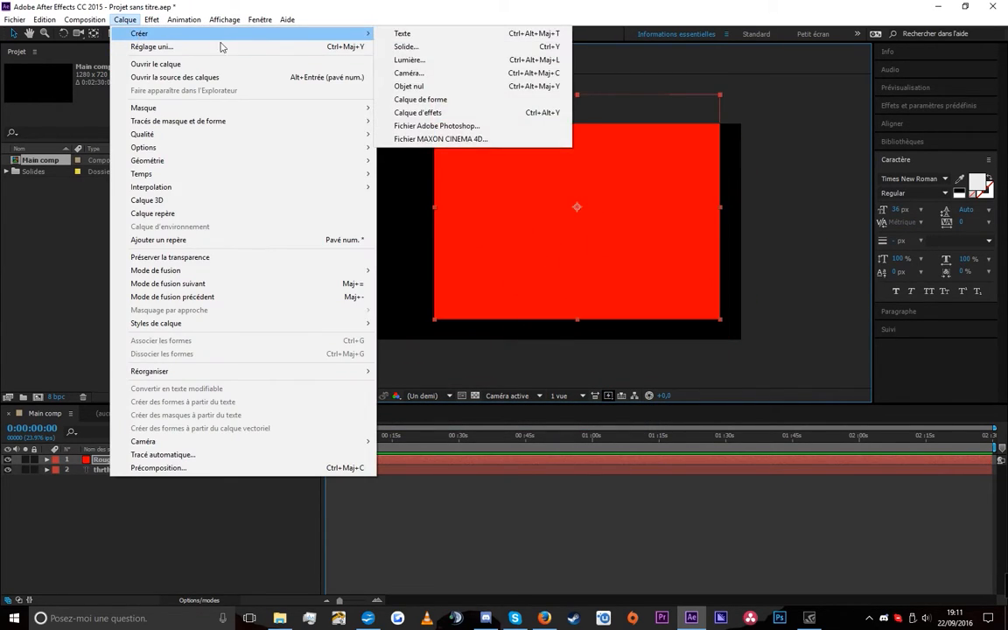
left_click(431, 60)
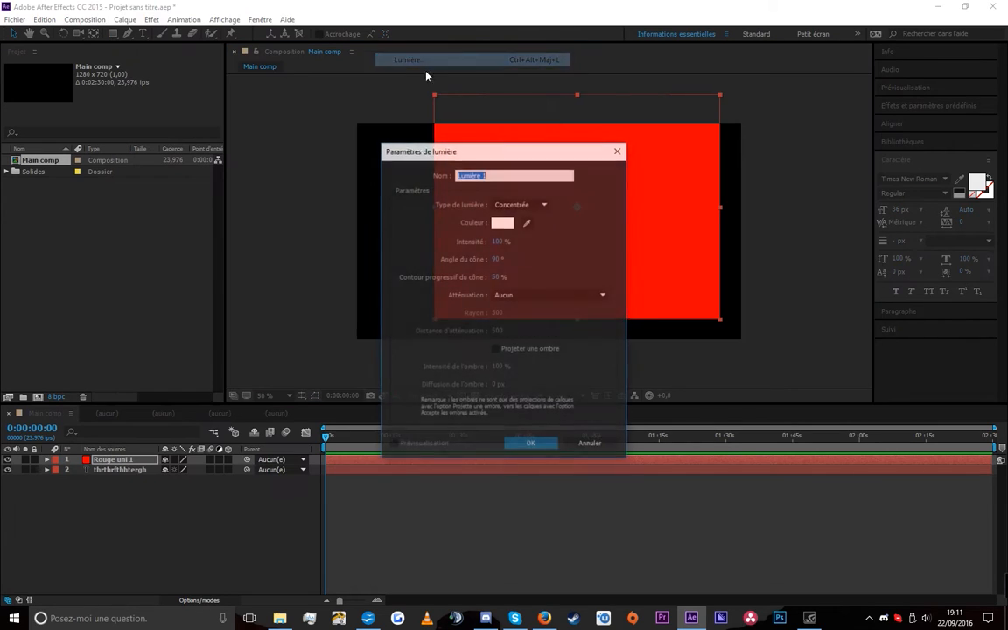
left_click(531, 444)
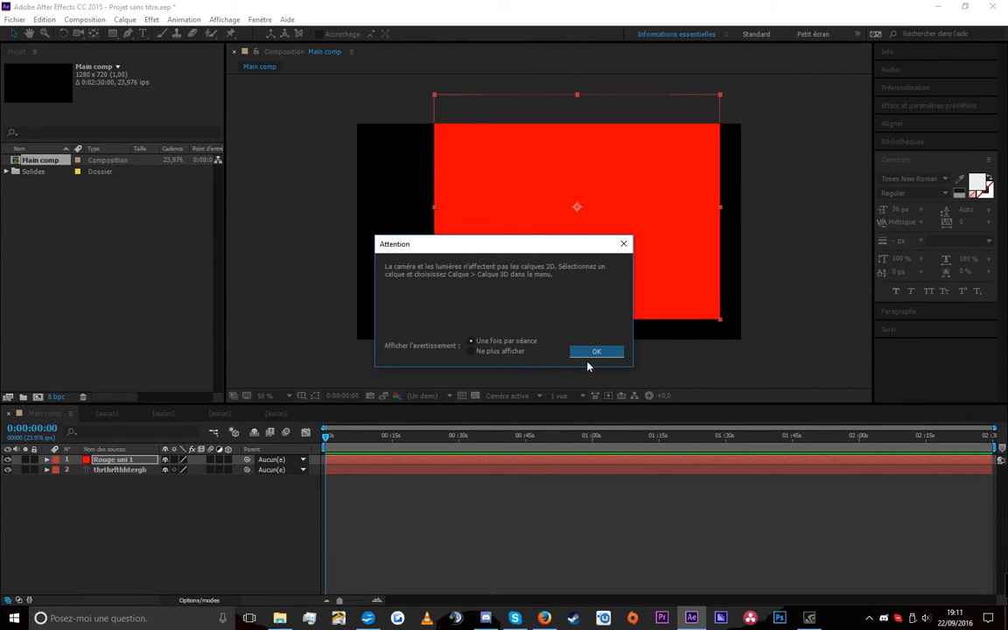
left_click(597, 353)
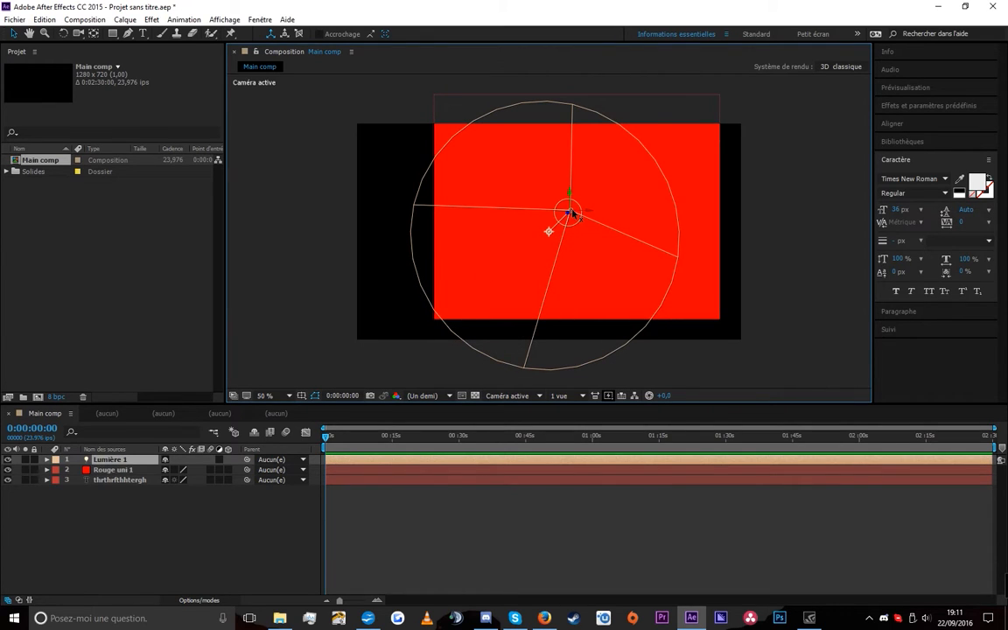
Make the red solid a 3D layer and move the spot light to the solid's left edge
left_click_drag(569, 213, 522, 145)
left_click_drag(656, 229, 452, 212)
left_click(228, 471)
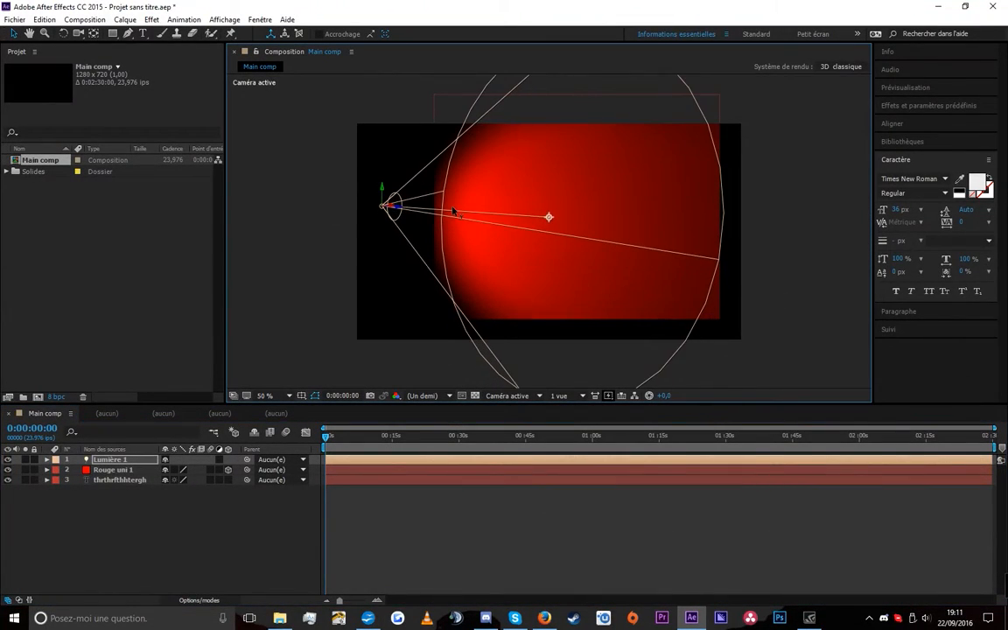
left_click_drag(392, 210, 446, 210)
Add a two-node camera with the 50 mm preset
left_click(124, 19)
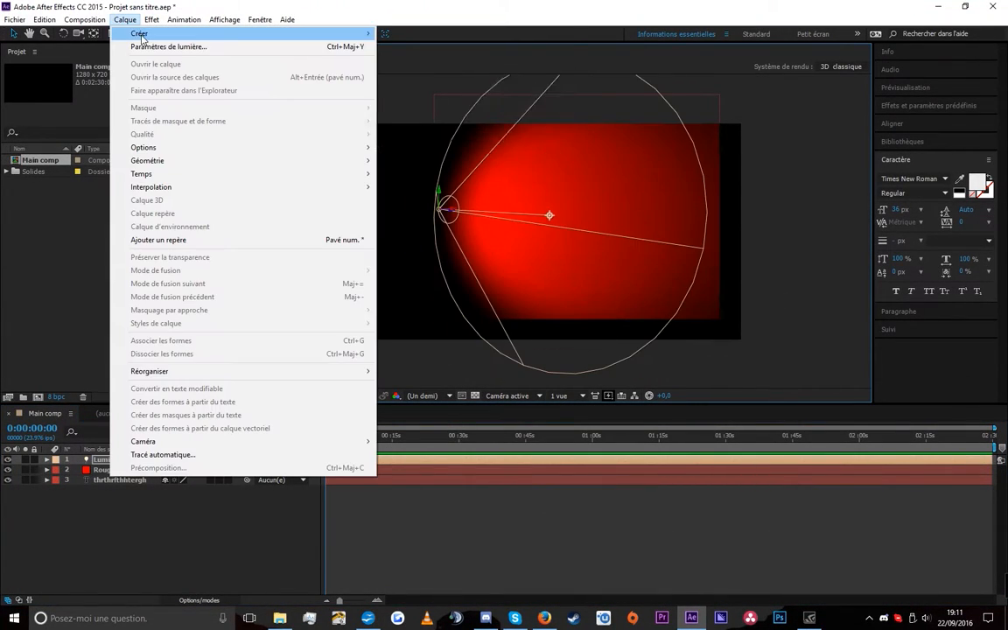
mouse_move(141, 35)
left_click(413, 74)
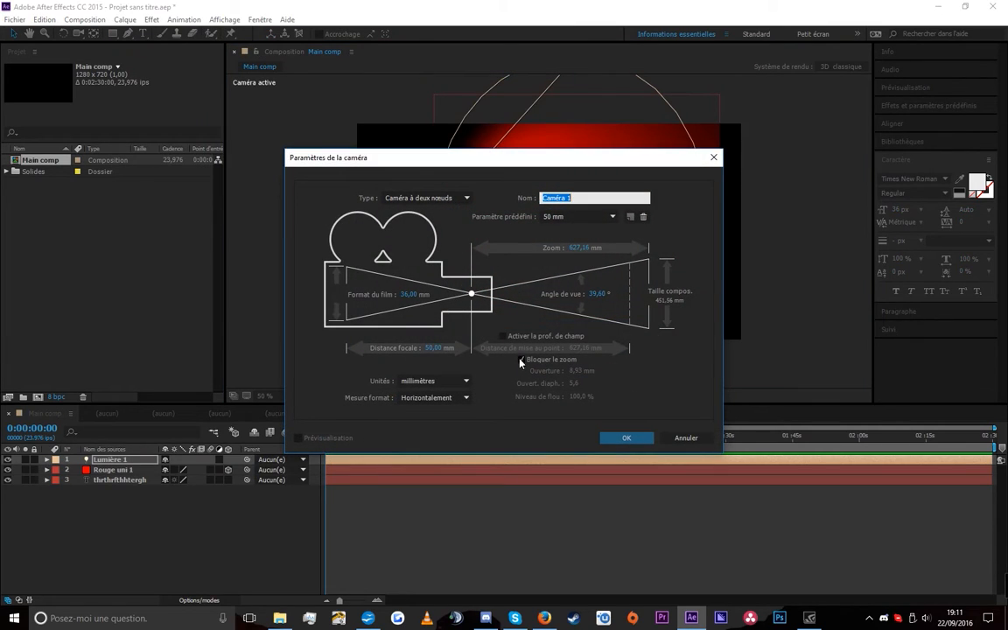
key("Return")
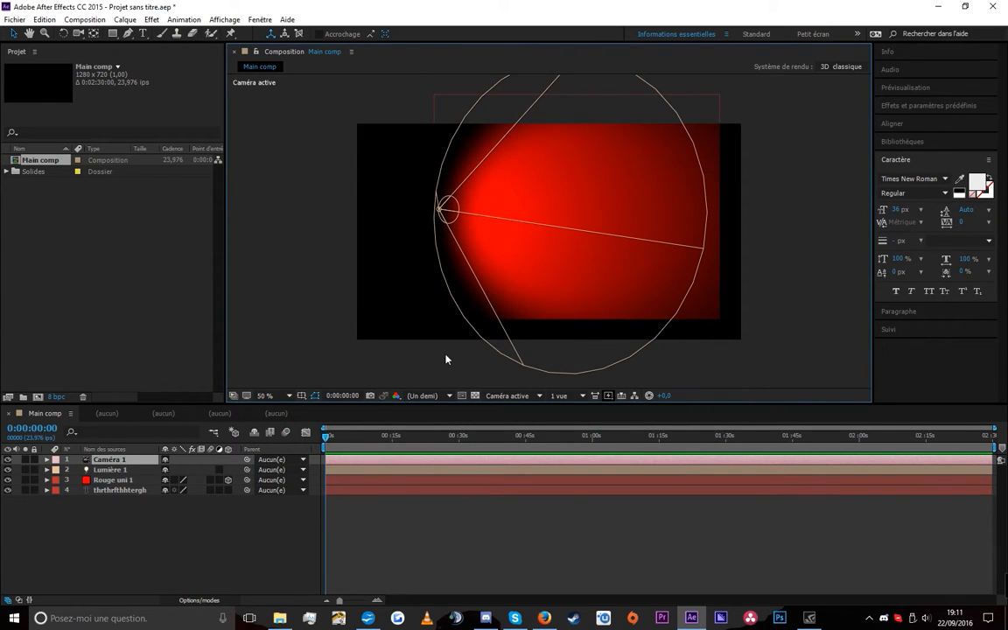
Orbit and move the camera to show the red solid at an angle from behind
key("c")
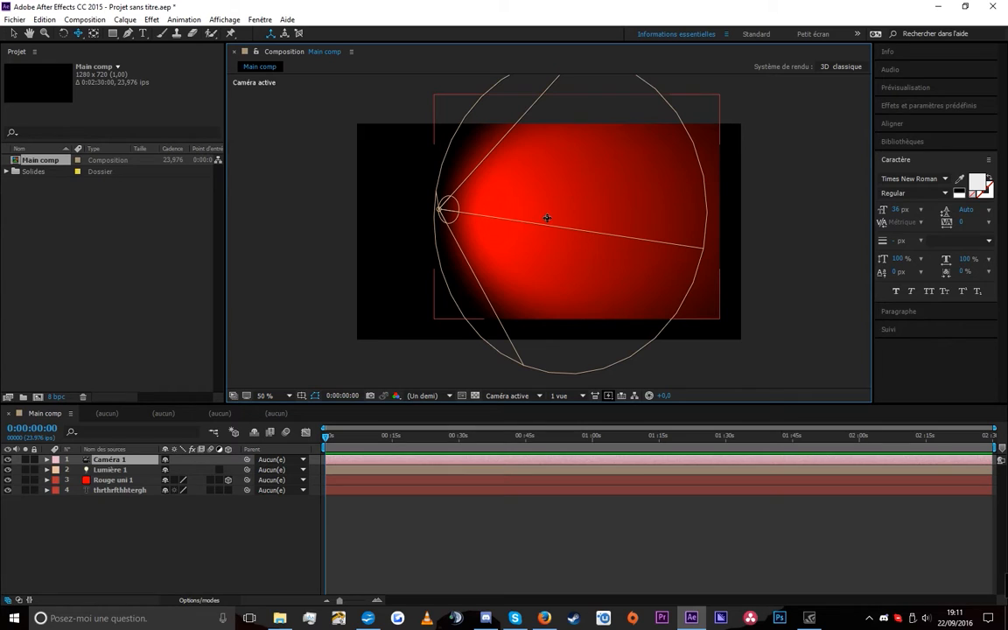
left_click_drag(569, 215, 528, 234)
left_click_drag(597, 185, 612, 196)
left_click_drag(501, 210, 454, 344)
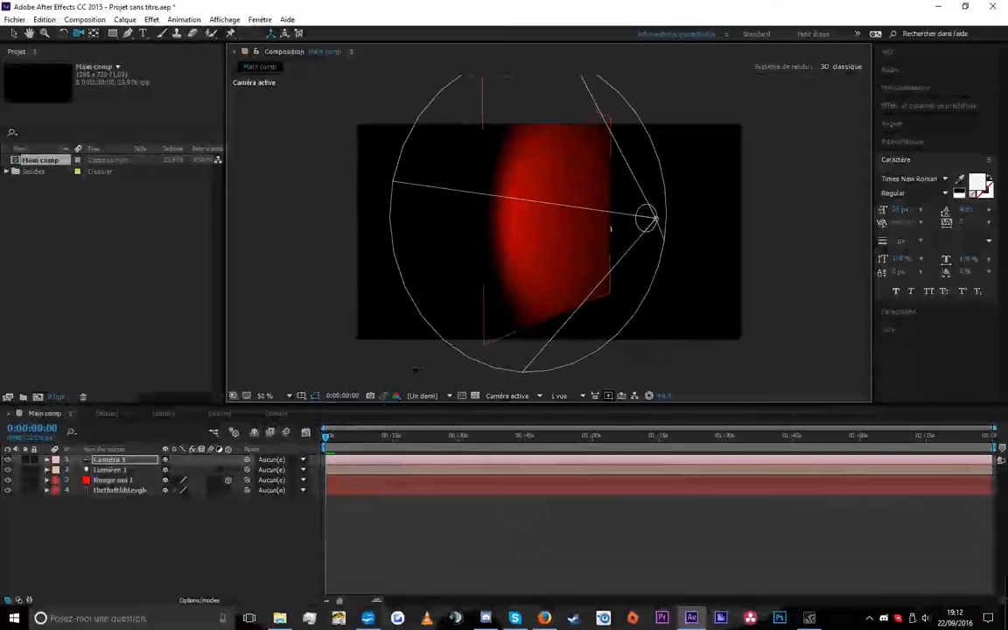
left_click_drag(548, 225, 371, 272)
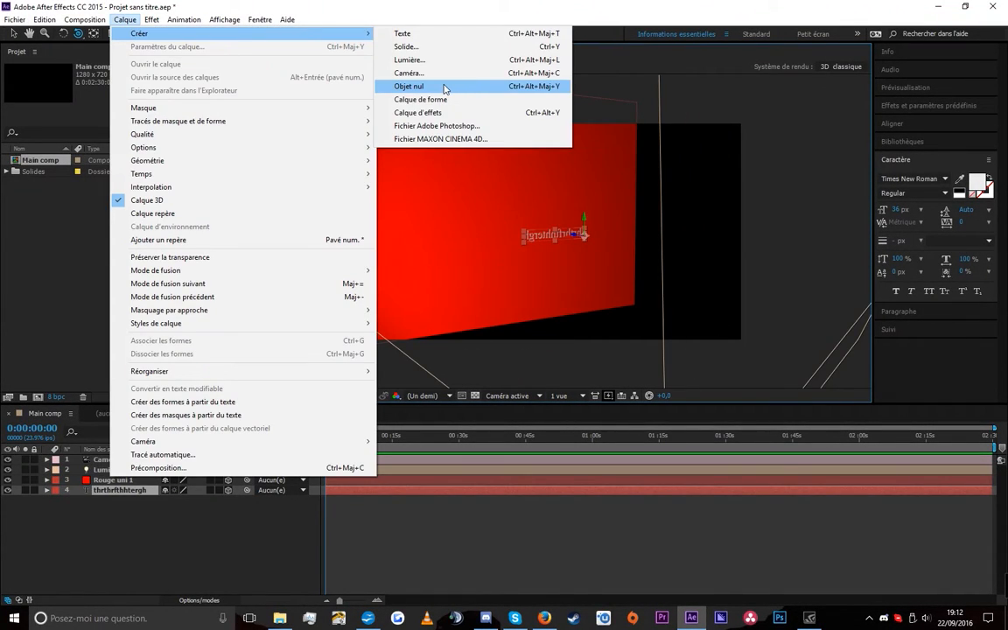
Add a null object, move it just above the text, and expand its transform properties
left_click(443, 86)
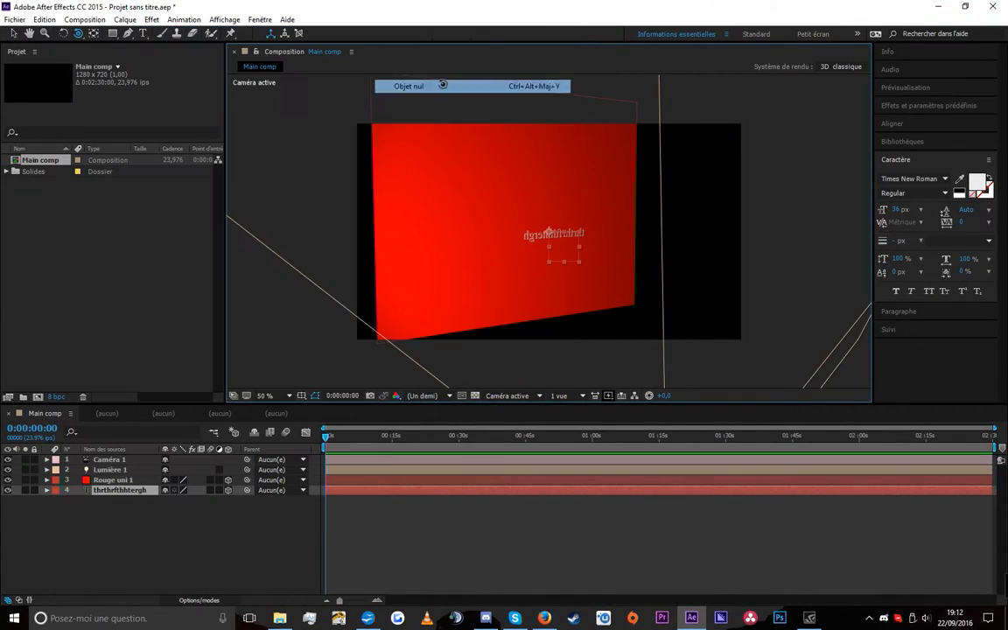
key("v")
left_click_drag(571, 256, 556, 215)
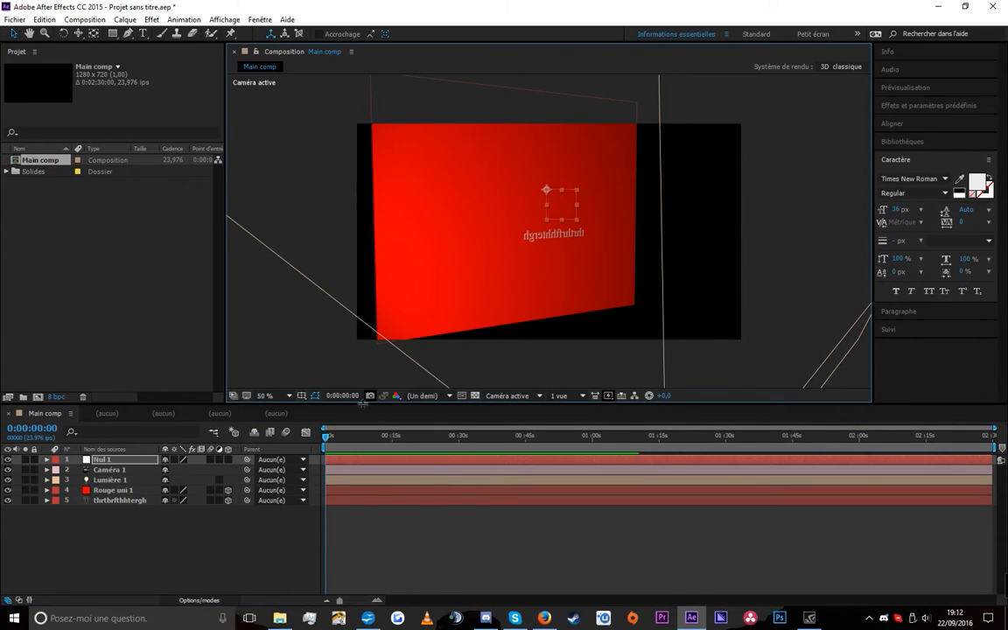
left_click(47, 461)
left_click(55, 470)
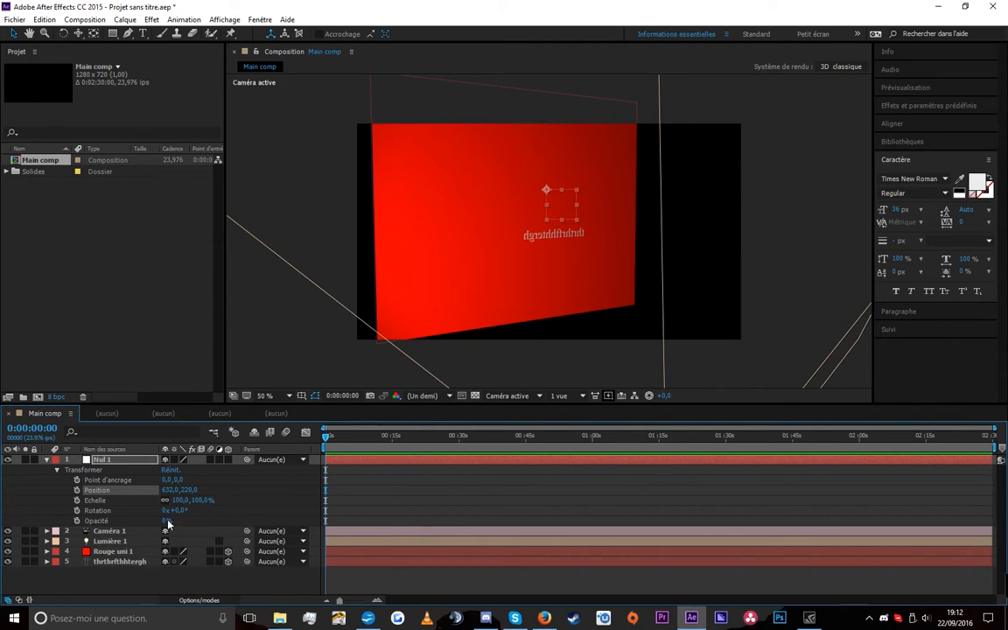
Parent the camera to the null object and make the null a 3D layer
left_click(192, 534)
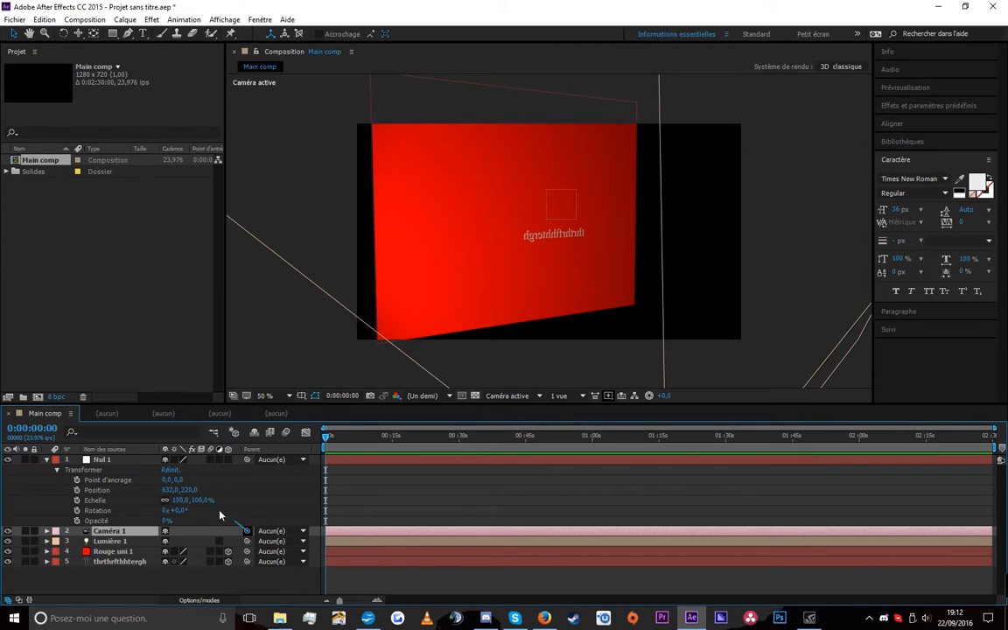
left_click_drag(219, 516, 103, 461)
left_click(228, 459)
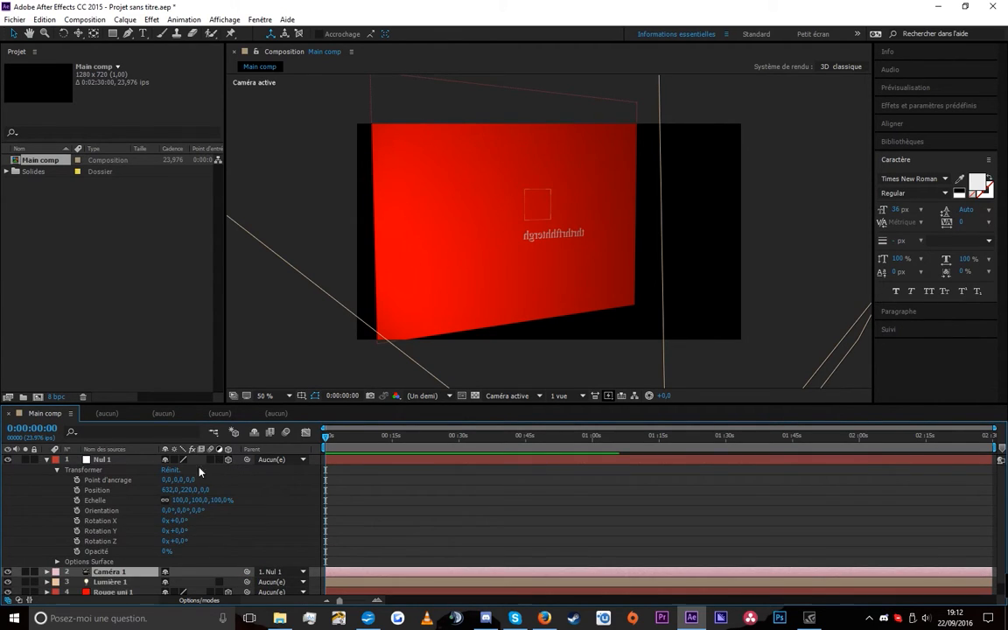
Show only the null's Position property and move the null to 875,1, 78,8, 46,7
left_click(106, 461)
key("p")
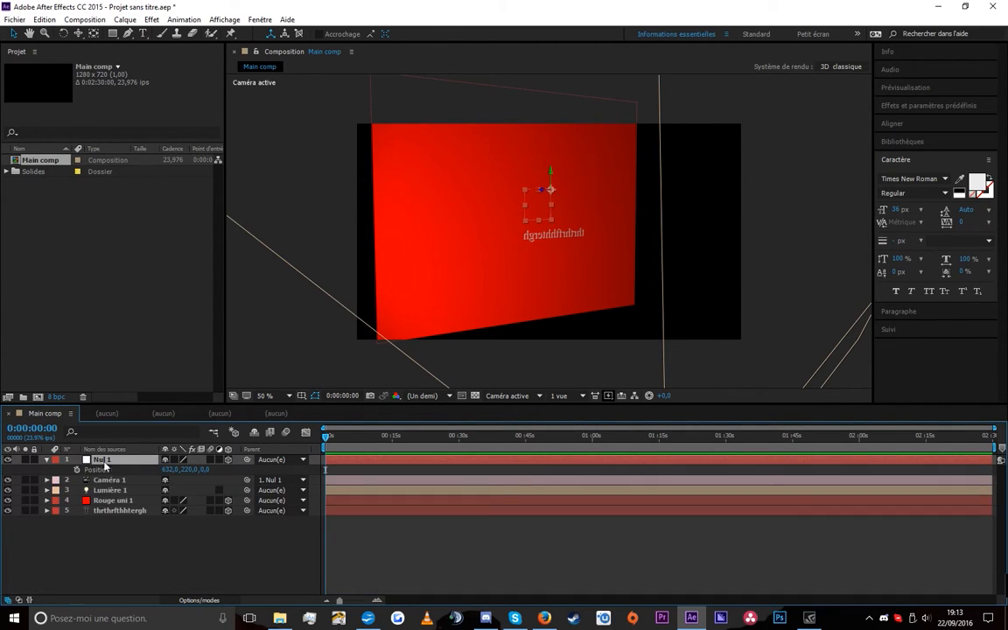
left_click(103, 481)
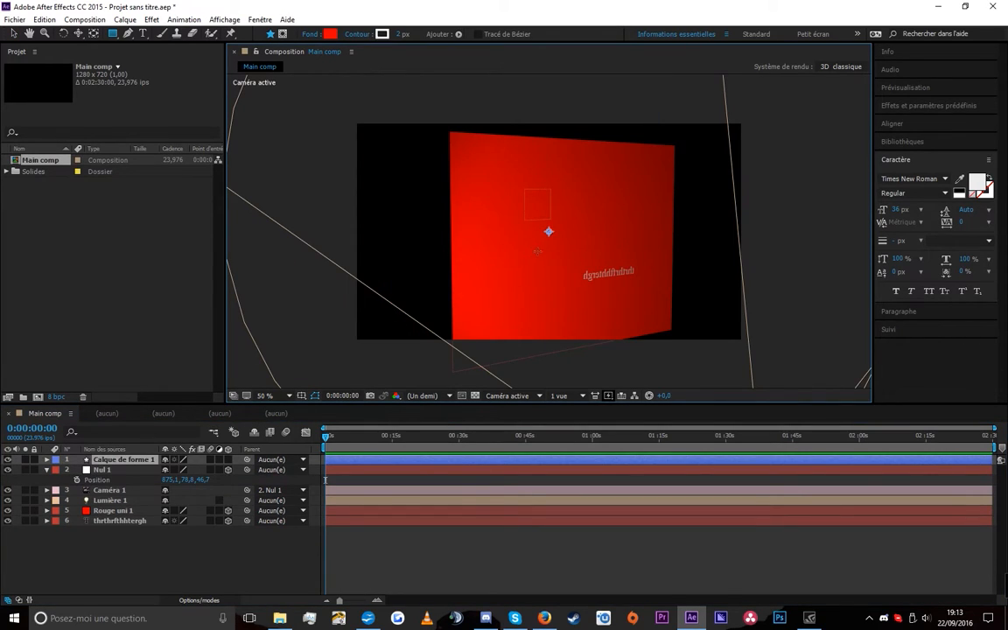
left_click_drag(479, 206, 475, 208)
left_click(524, 273)
left_click(629, 200)
left_click_drag(549, 166, 525, 177)
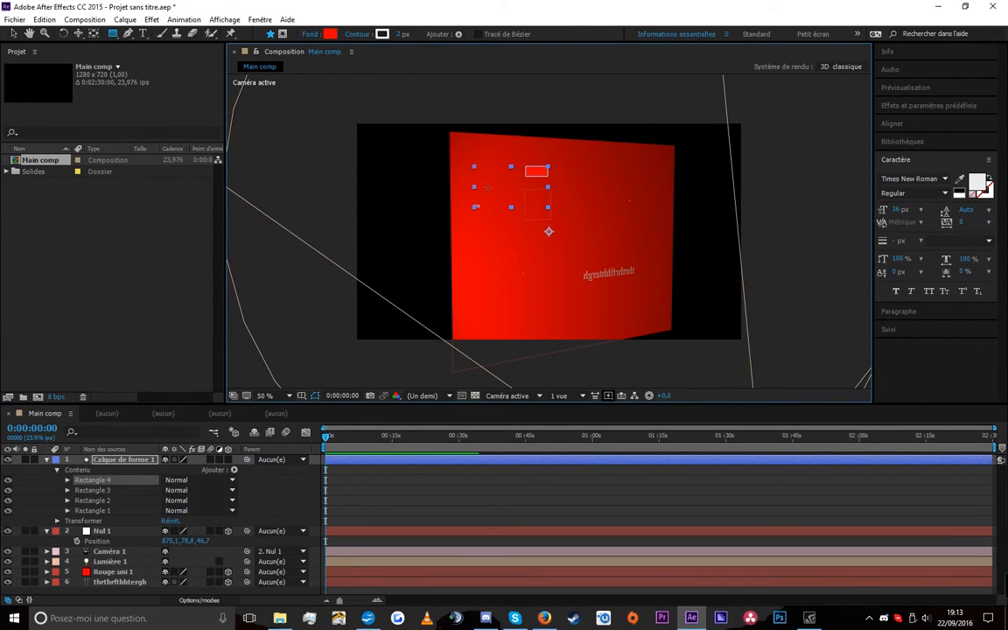
key("ctrl+z")
key("ctrl+z")
key("ctrl+z")
key("ctrl+z")
Draw a large red rectangle covering most of the frame on the shape layer, and deselect it
left_click_drag(378, 133, 735, 324)
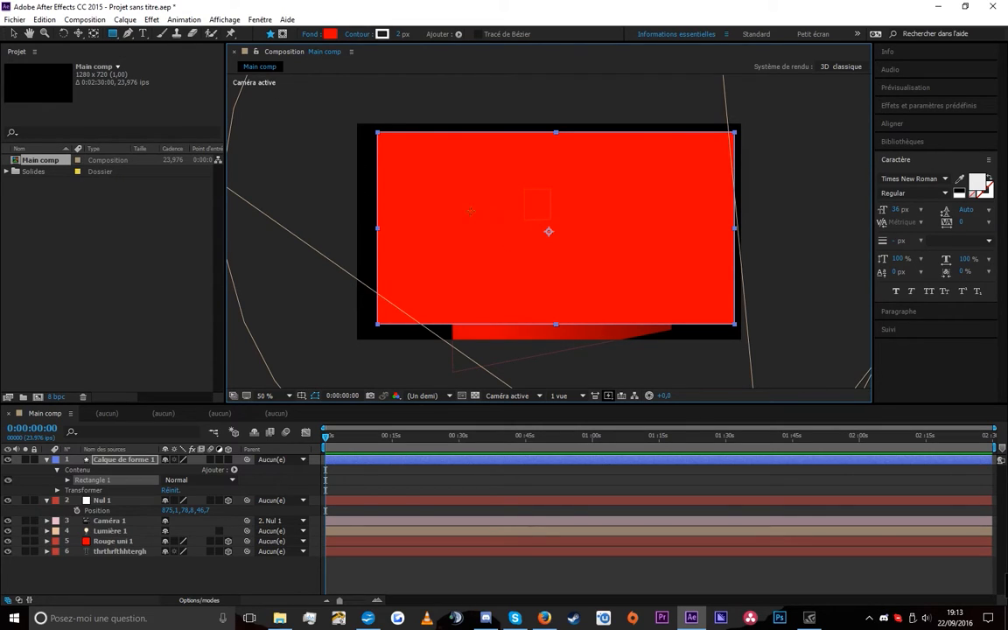
left_click(374, 473)
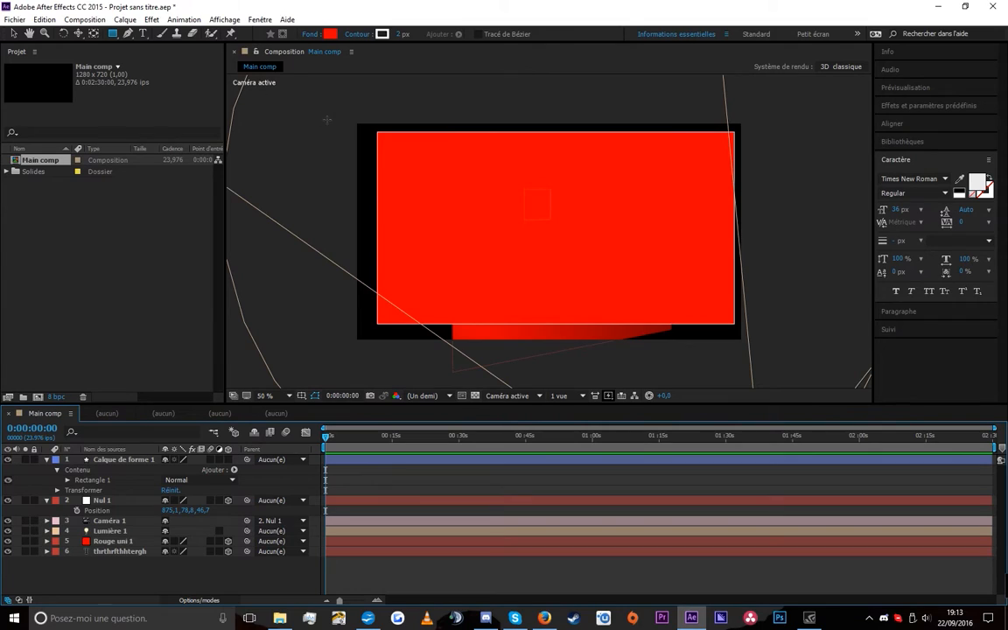
left_click_drag(343, 116, 475, 218)
left_click_drag(362, 136, 614, 310)
key("ctrl+z")
Examine the white outline along the left edge of the shape layer's rectangle
left_click(125, 464)
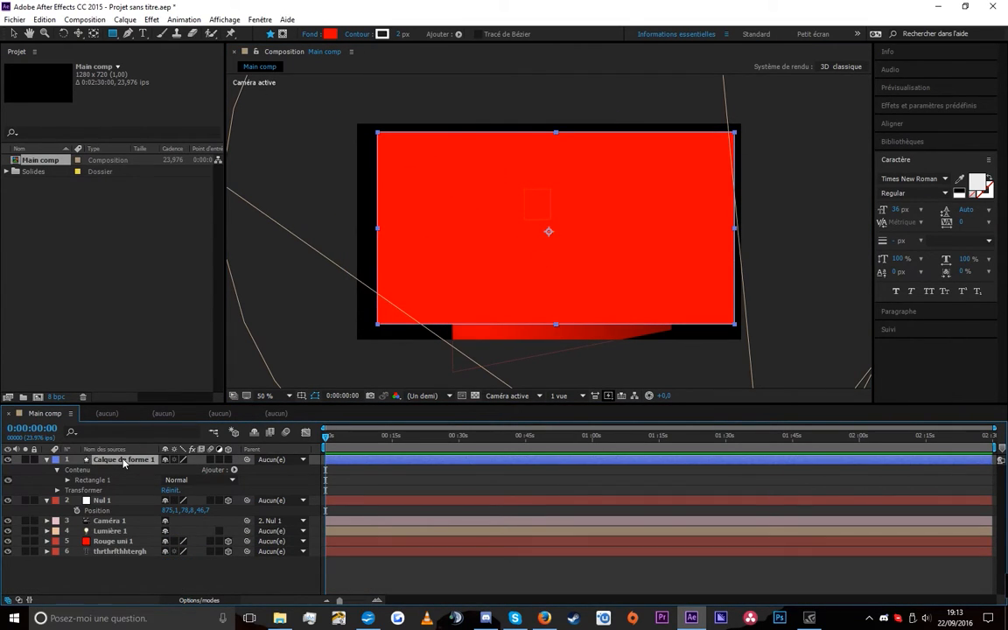
left_click(352, 480)
key("v")
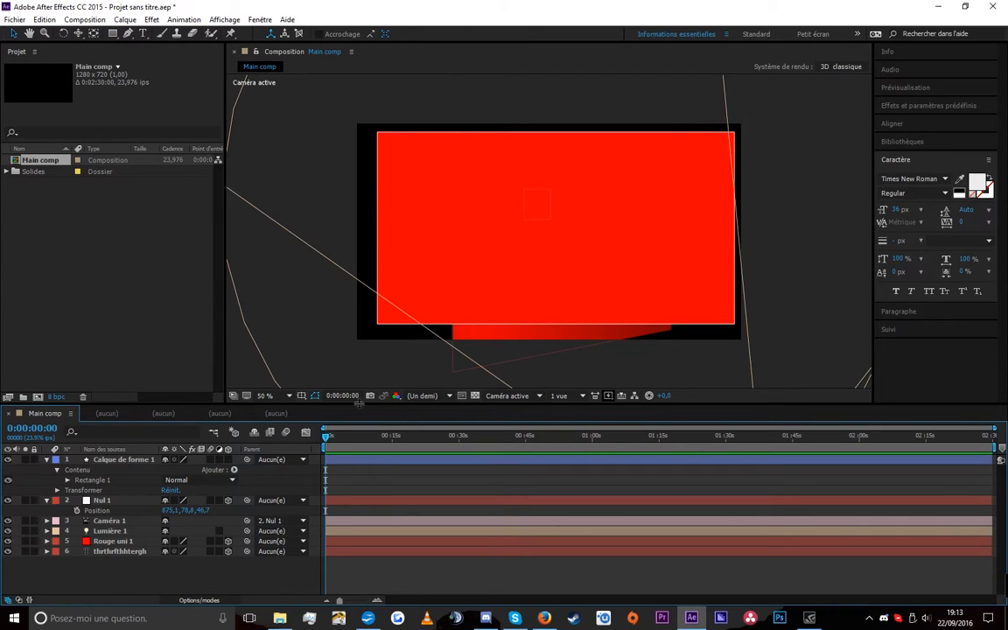
scroll(355, 171, "up", 2)
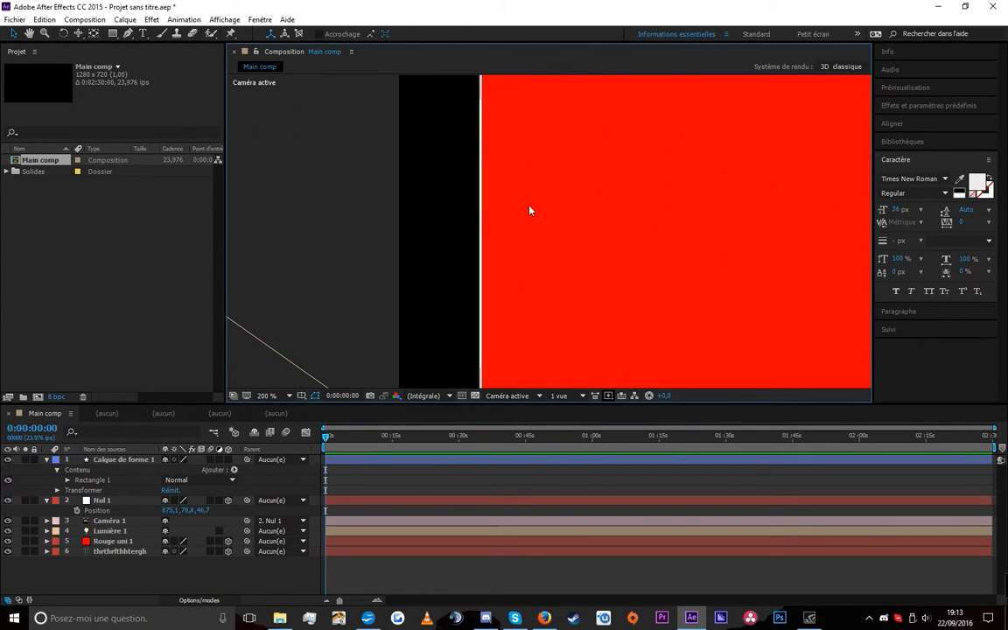
Add an adjustment layer (Calque d'effets) to Main comp
left_click(125, 19)
mouse_move(140, 34)
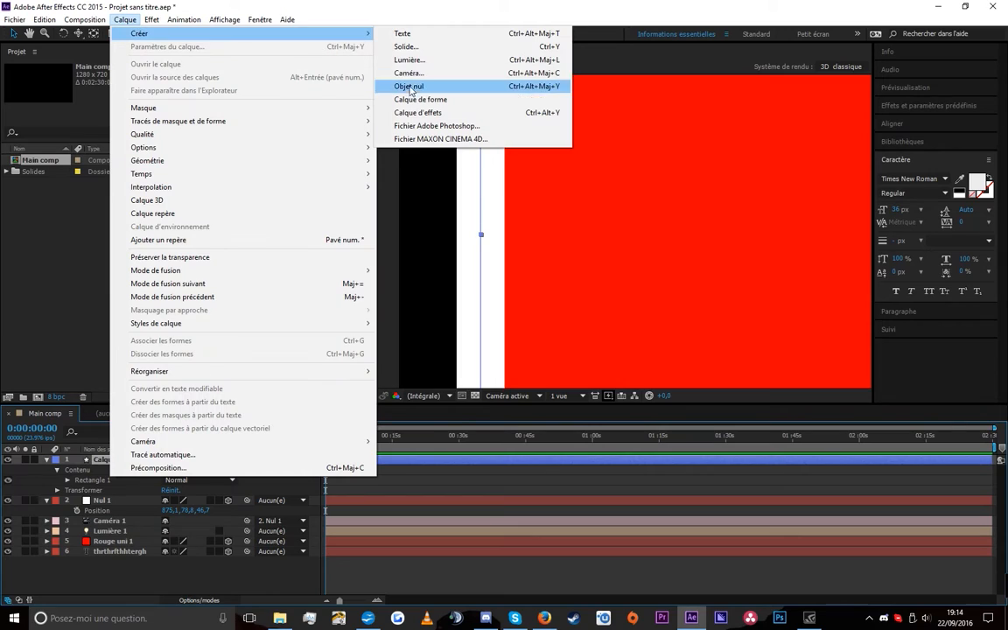
left_click(427, 115)
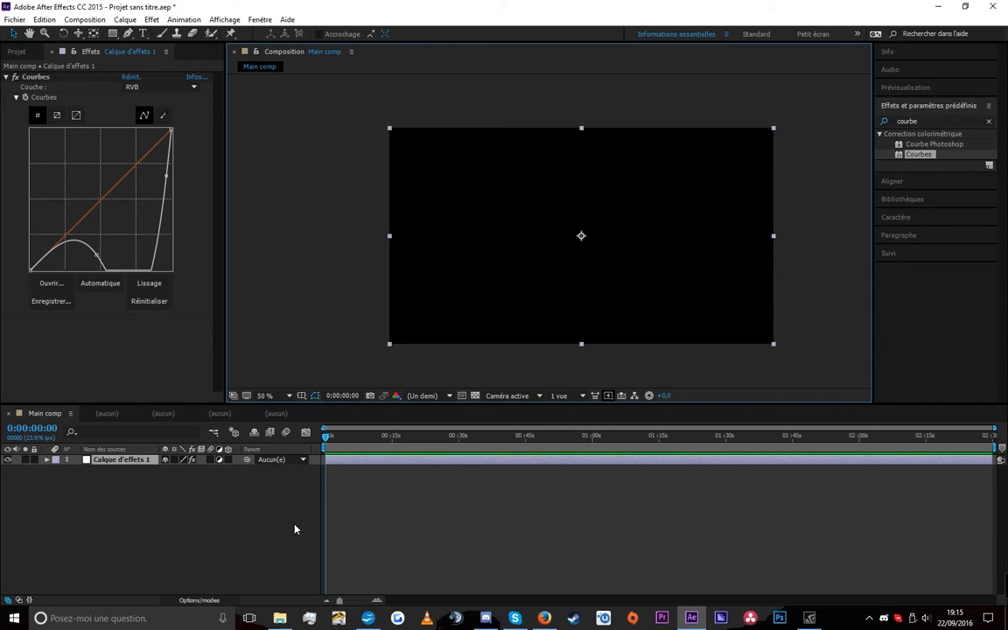
left_click(150, 19)
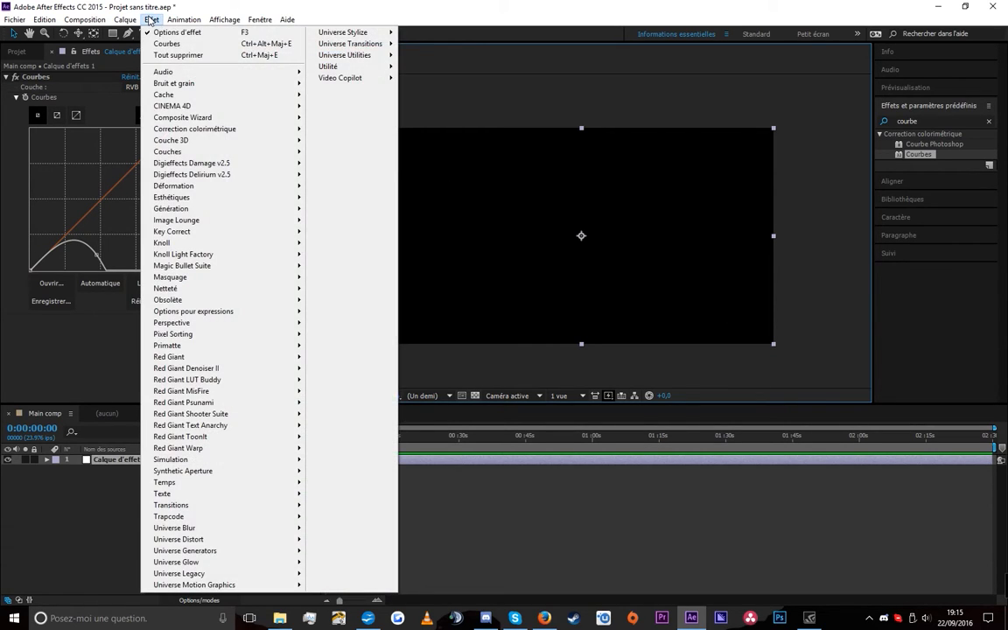
left_click(125, 19)
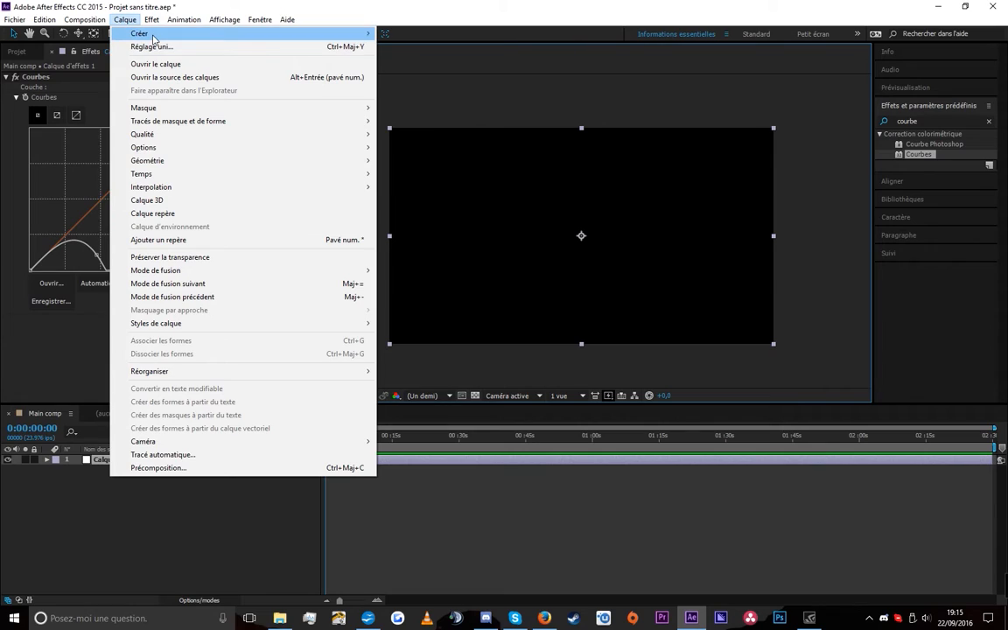
mouse_move(141, 35)
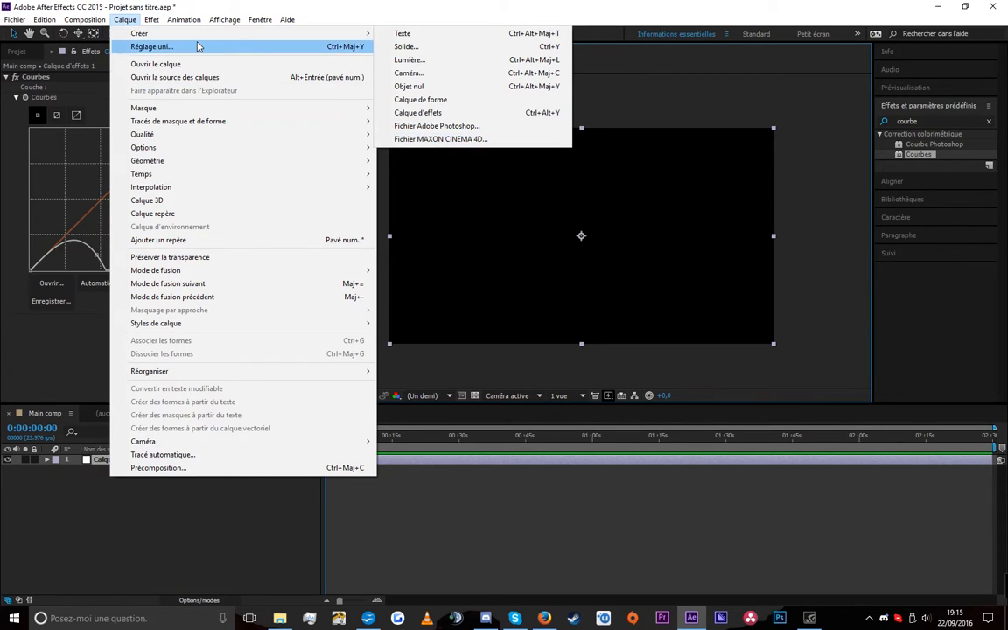
left_click(116, 464)
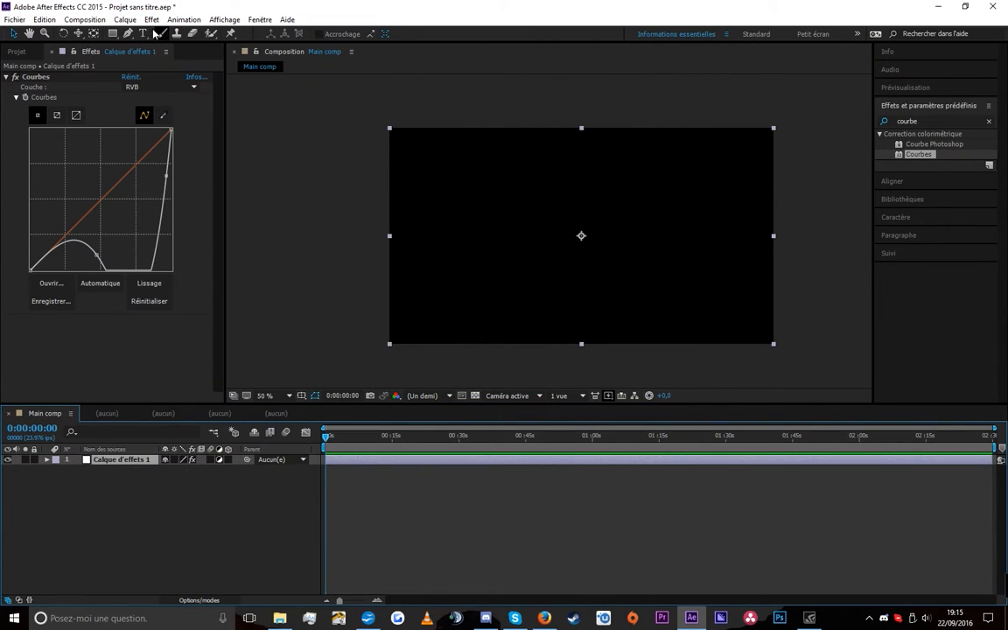
Add a red solid above the adjustment layer and open both layers in the Layer viewer
left_click(125, 19)
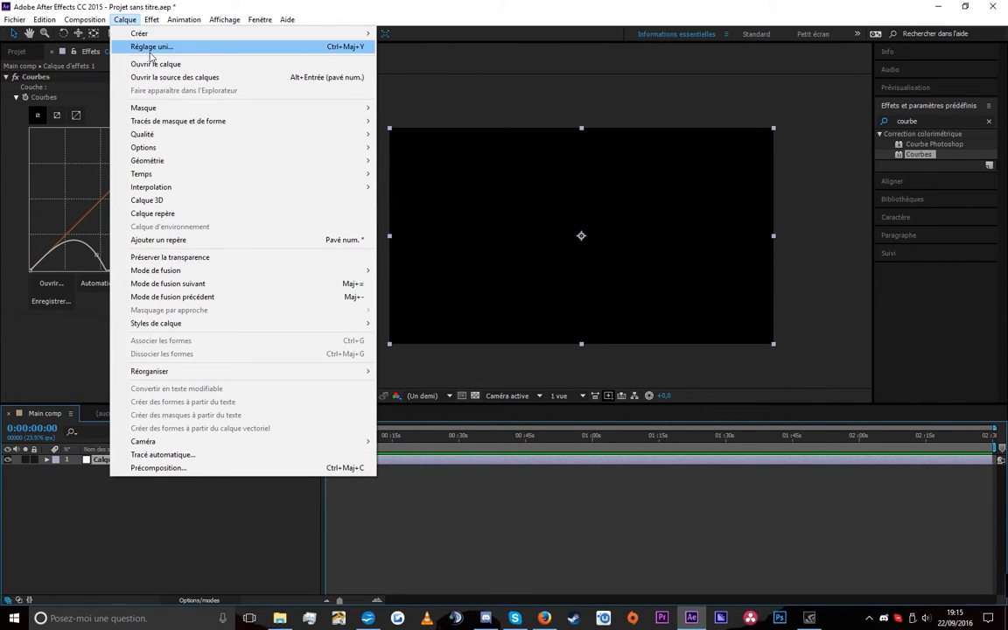
left_click(153, 64)
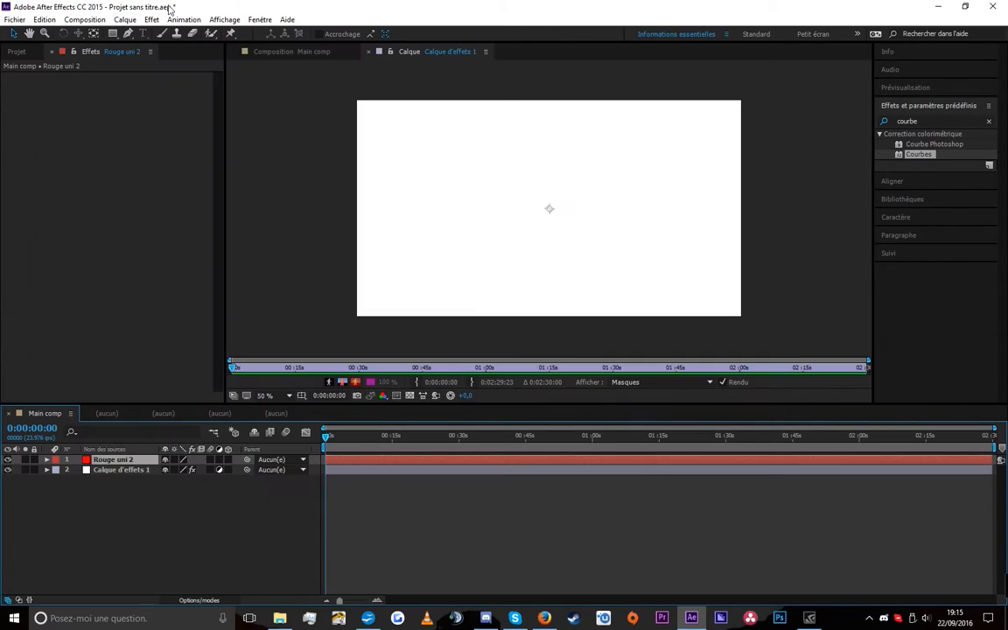
double_click(374, 462)
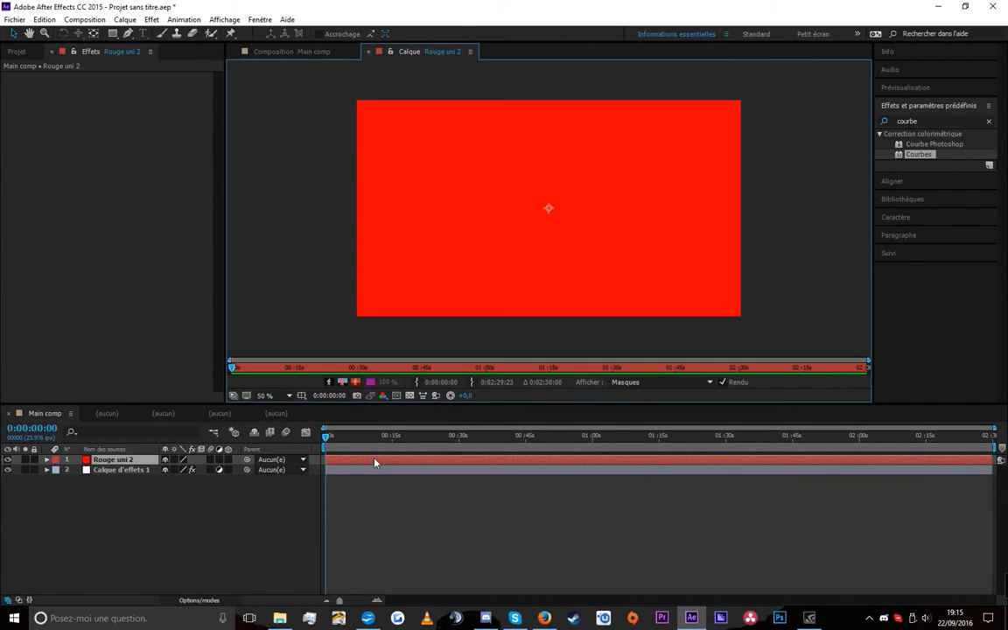
Turn the red solid Rouge uni 2 into a 3D layer and switch it back to 2D
left_click(125, 19)
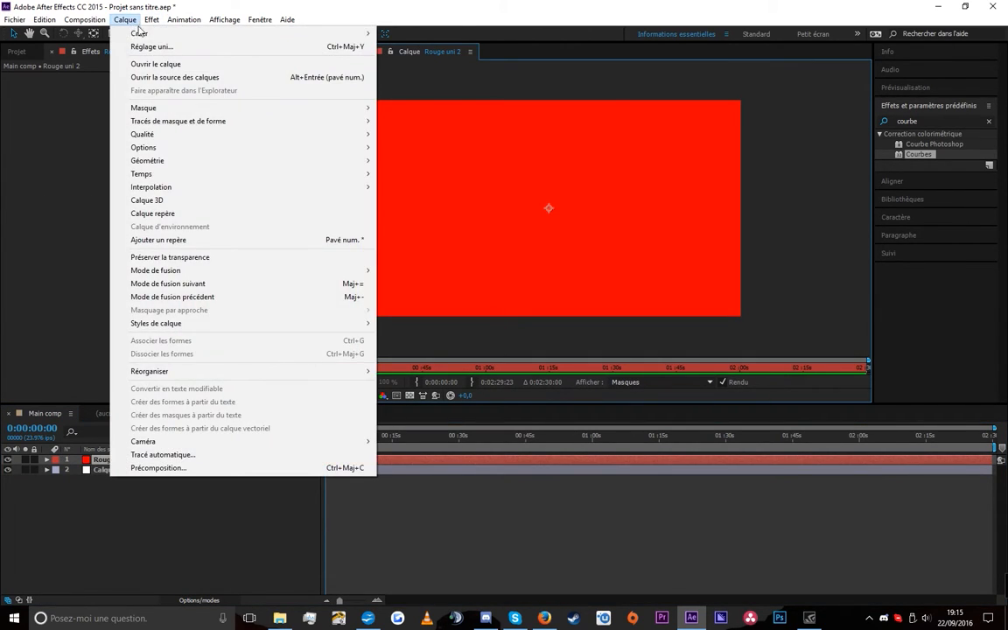
left_click(126, 20)
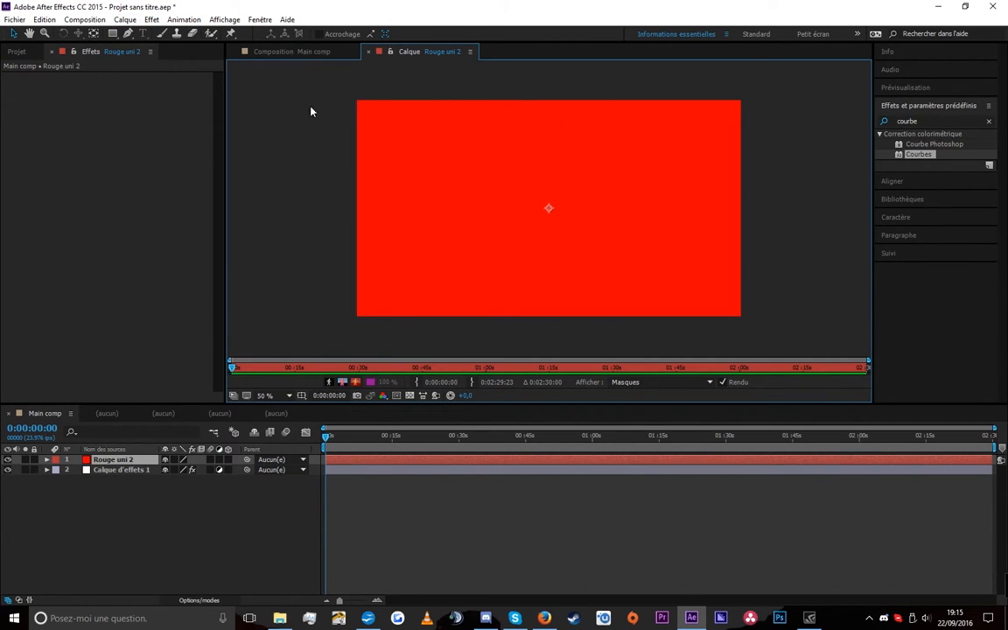
left_click(126, 19)
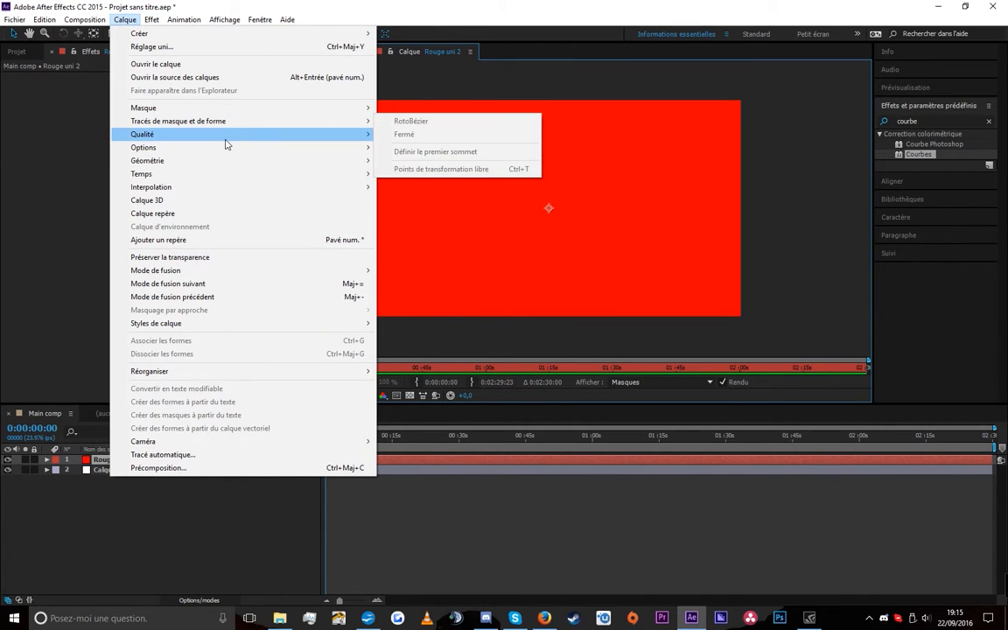
mouse_move(236, 153)
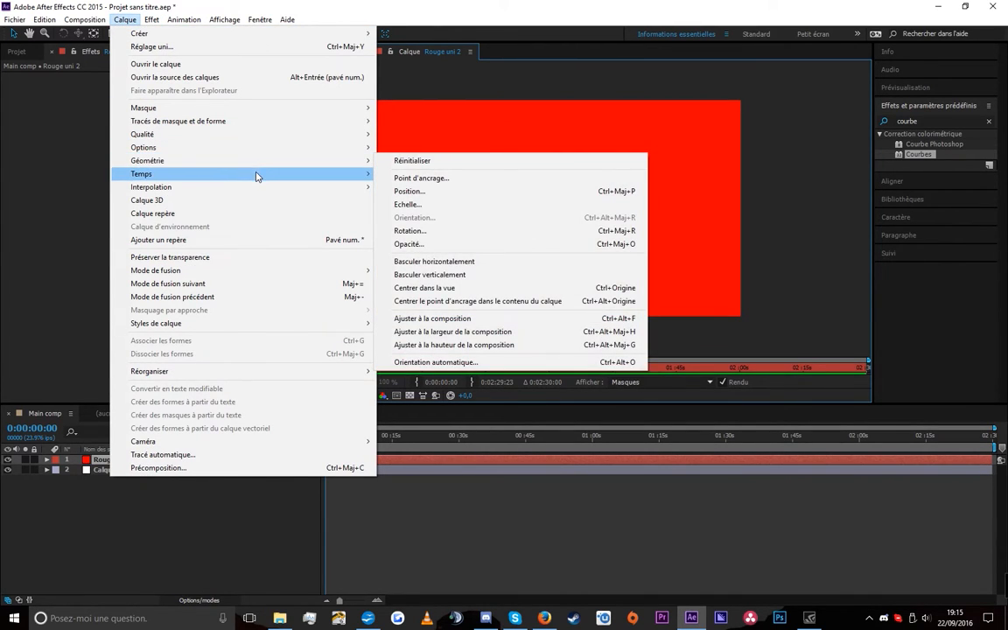
mouse_move(259, 178)
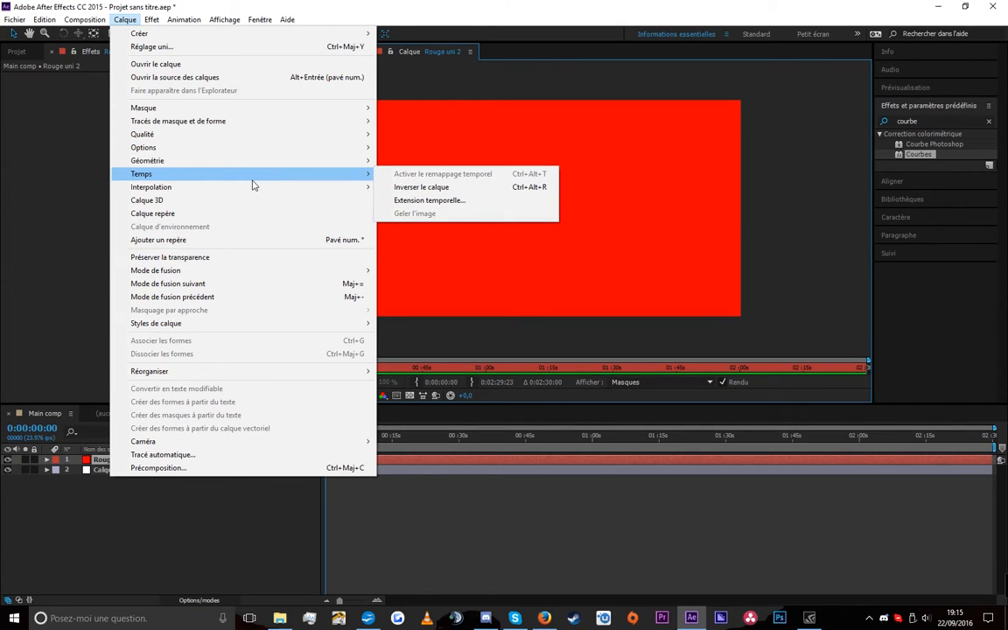
left_click(323, 201)
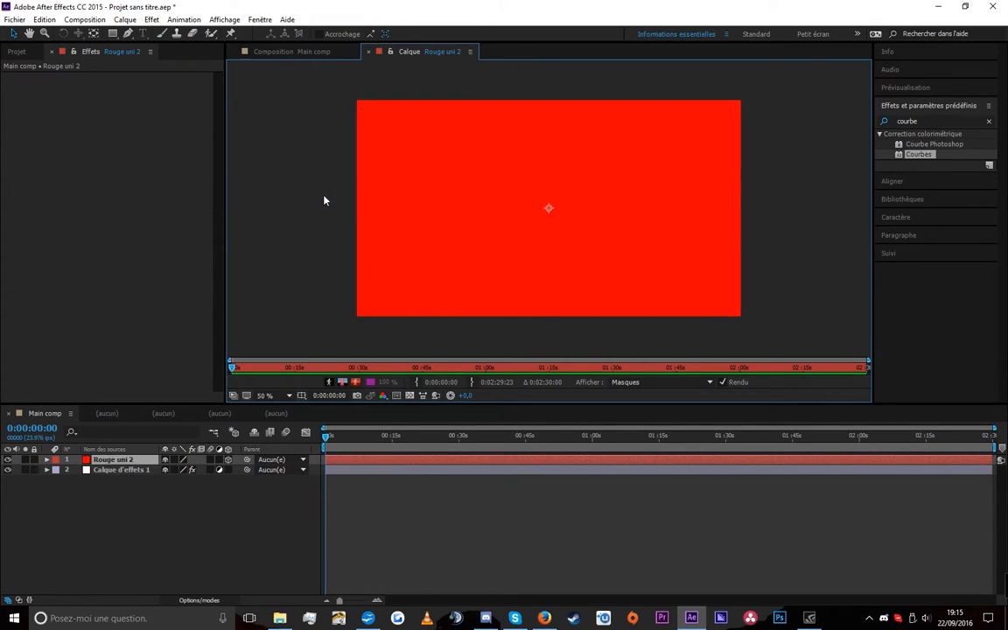
left_click(228, 460)
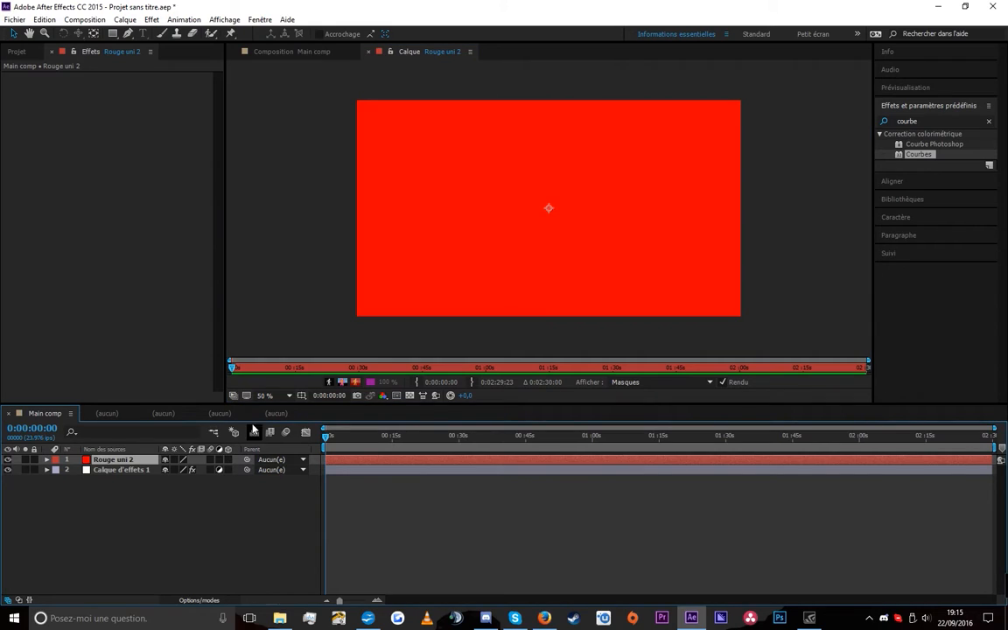
left_click(130, 20)
left_click(91, 122)
left_click(153, 20)
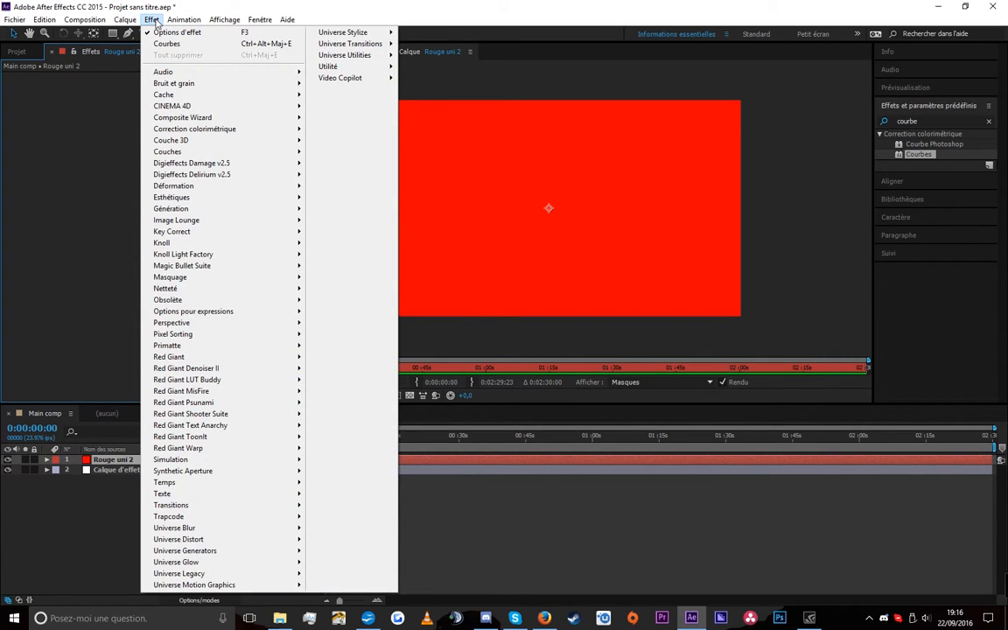
left_click(89, 493)
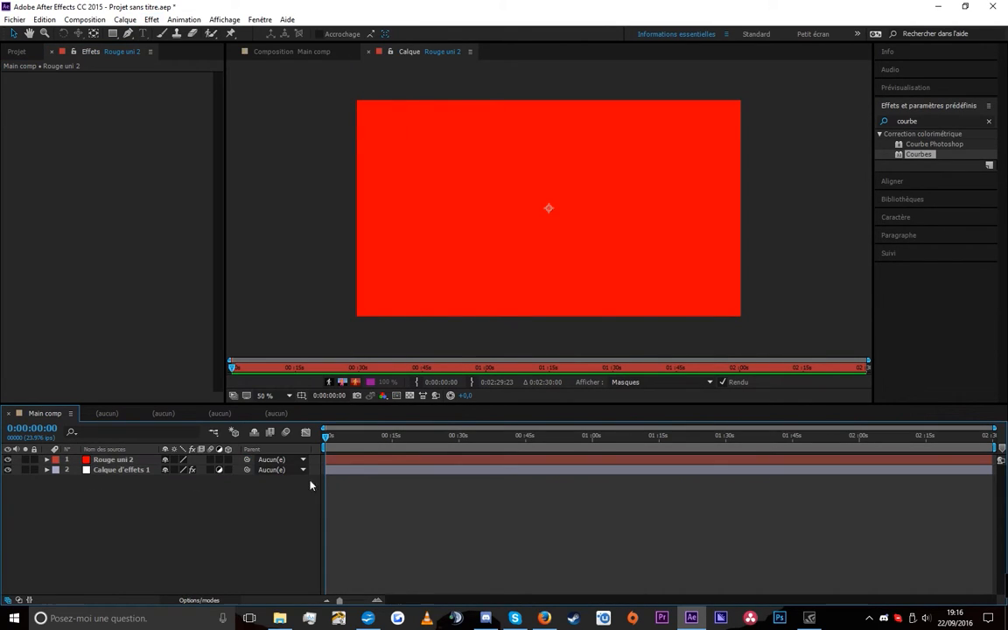
left_click(361, 461)
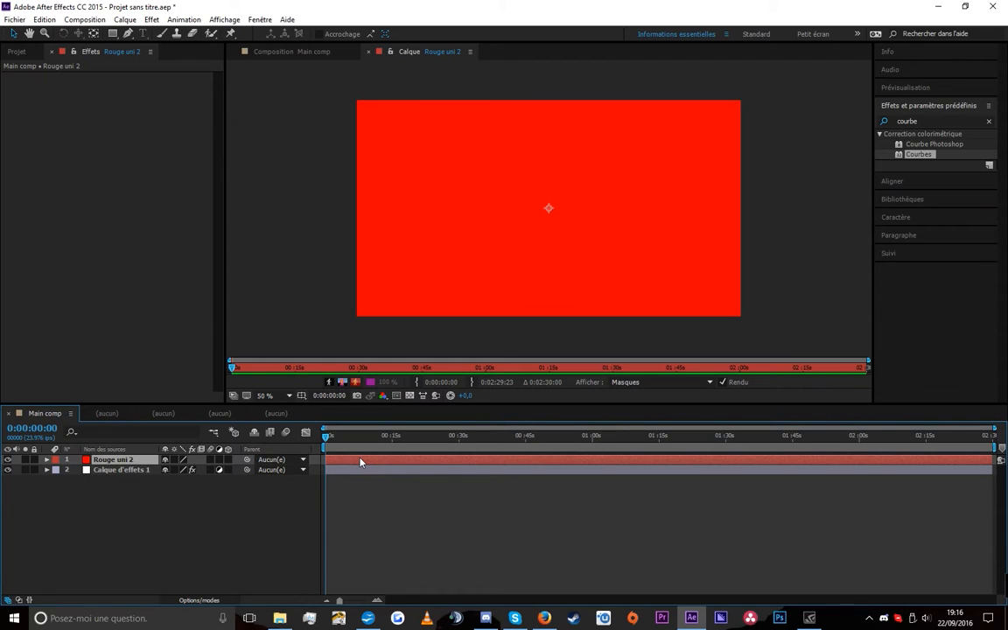
left_click(347, 511)
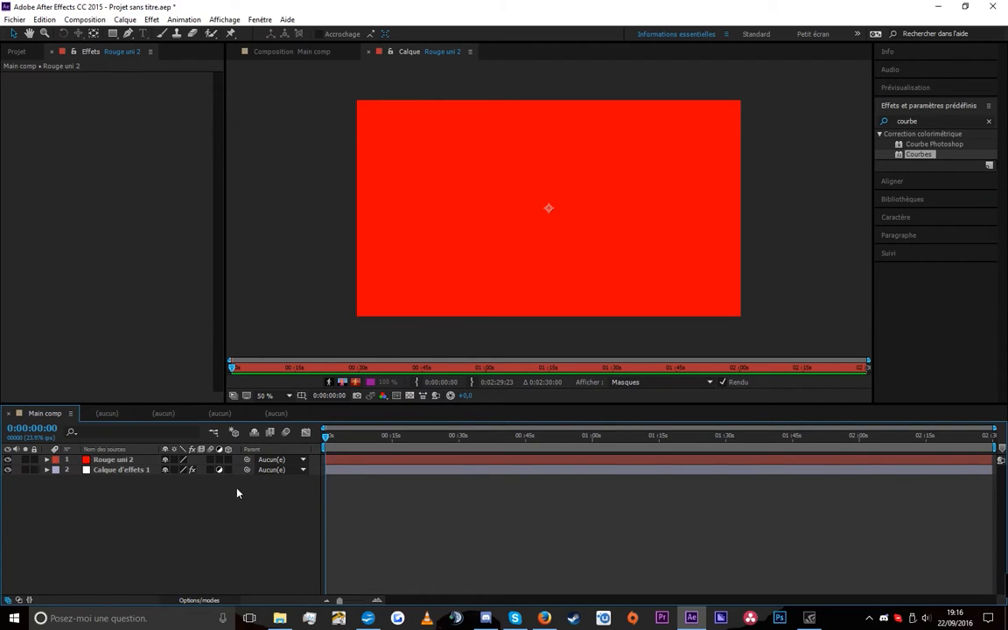
left_click(114, 460)
left_click(131, 470)
left_click(121, 464)
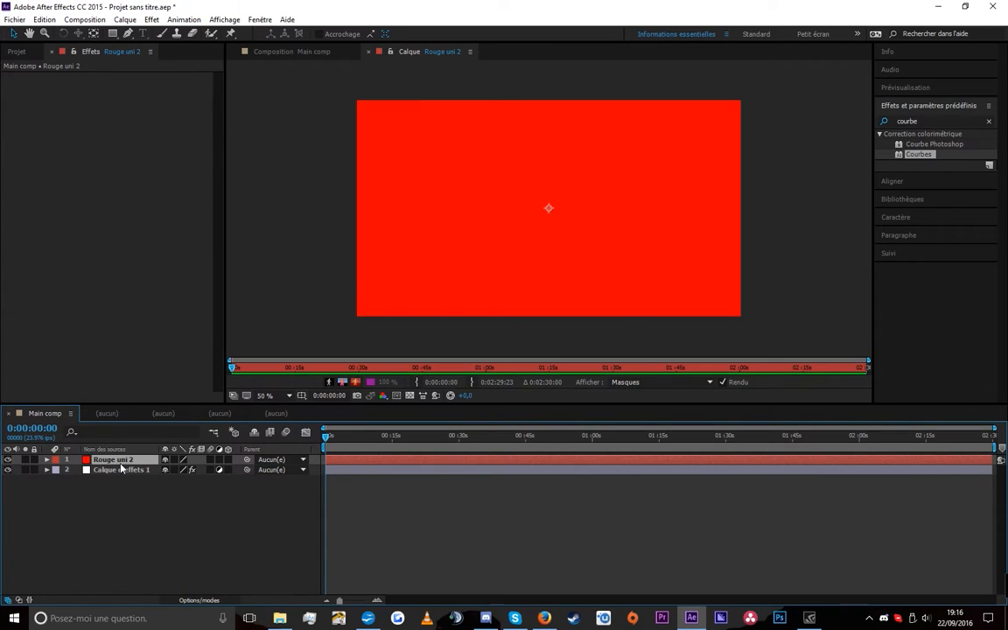
Delete the Courbes effect from the adjustment layer Calque d'effets 1
left_click(133, 471)
left_click(49, 79)
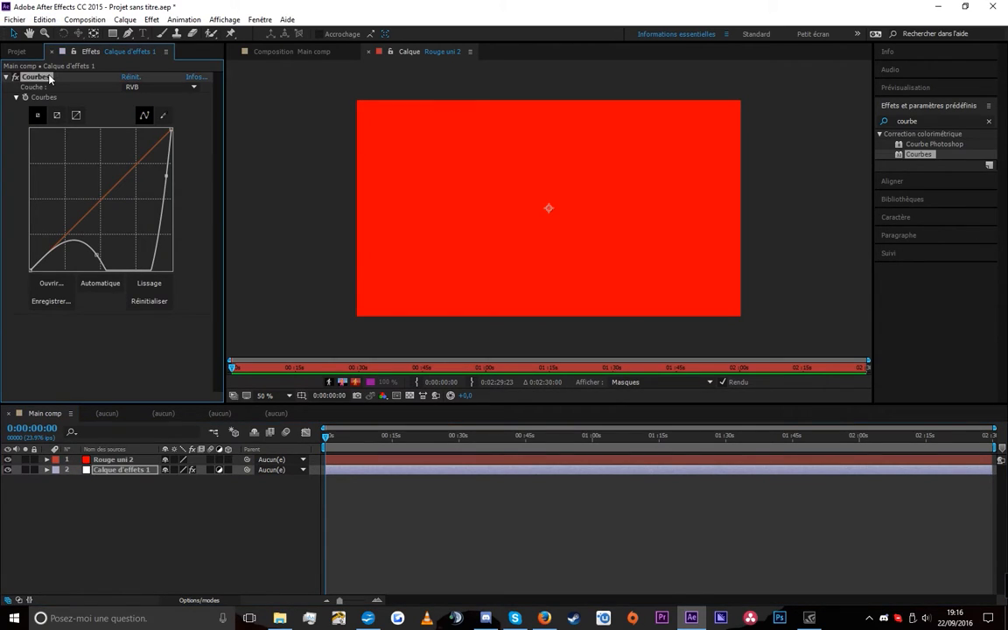
key("Delete")
Apply a fresh Courbes effect from the Correction colorimétrique category to the adjustment layer Calque d'effets 1
left_click(128, 471)
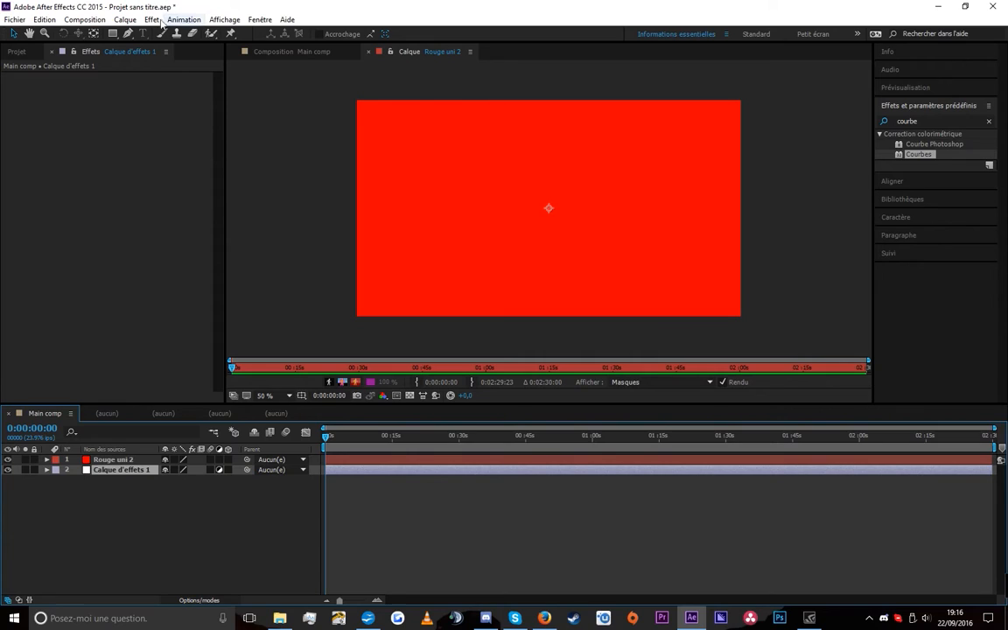
left_click(152, 19)
mouse_move(272, 128)
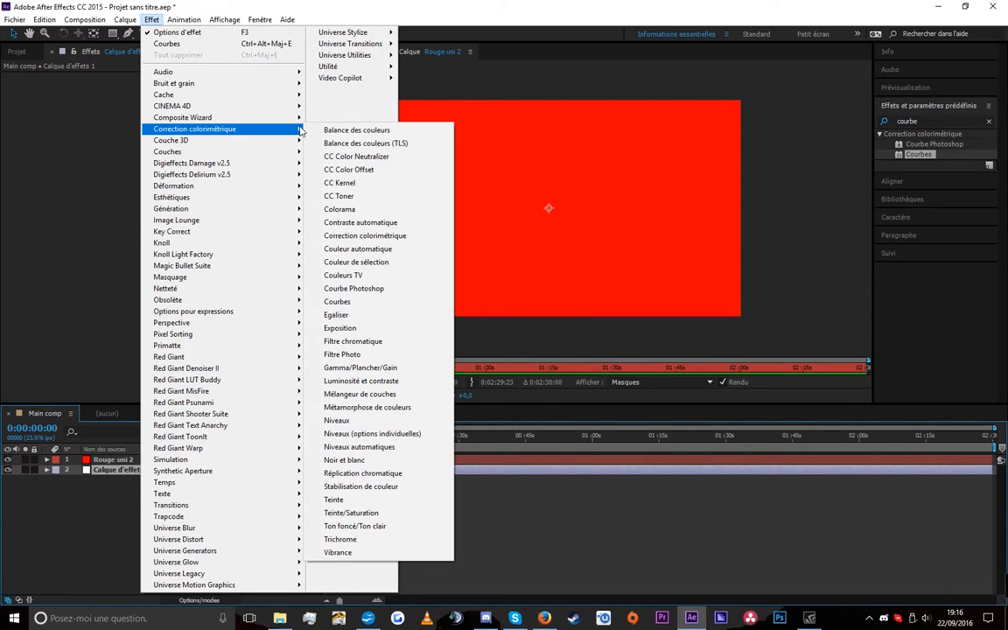
left_click(364, 303)
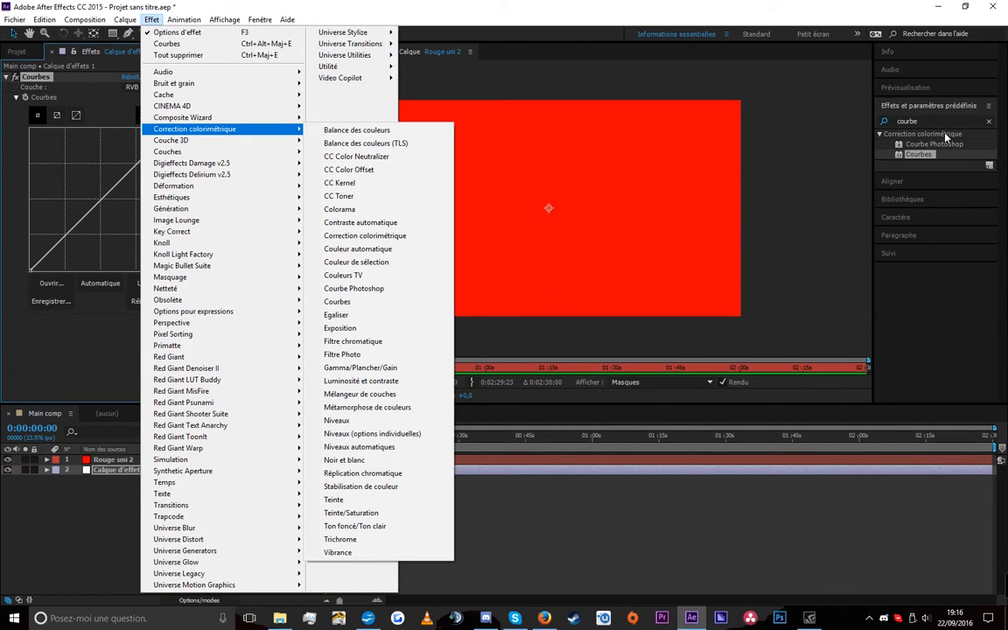
Clear the "courbe" search in the effects and presets and look through the full list of effect categories
left_click(945, 137)
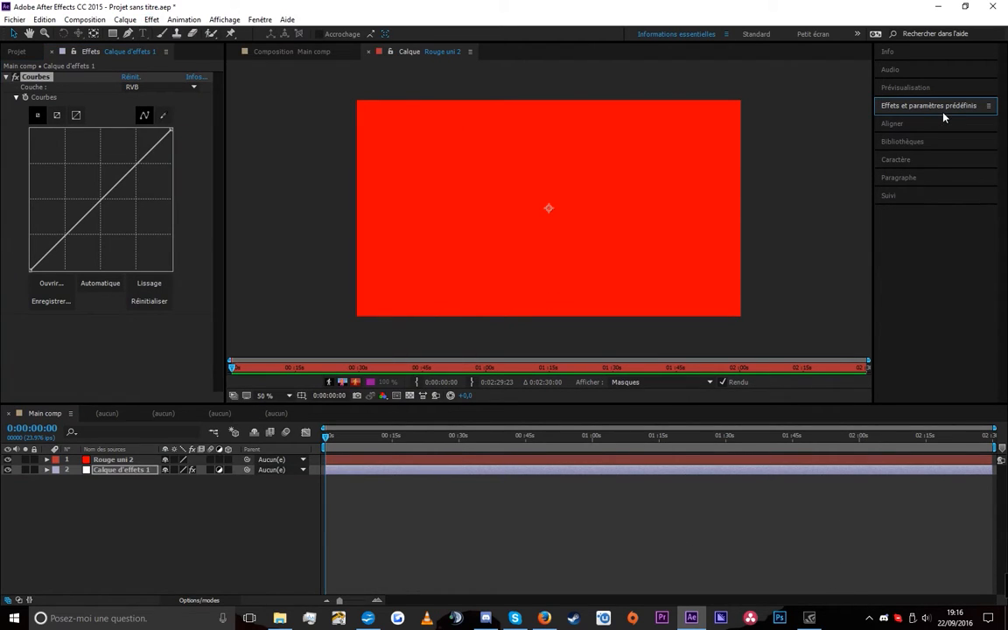
left_click(941, 107)
left_click(924, 117)
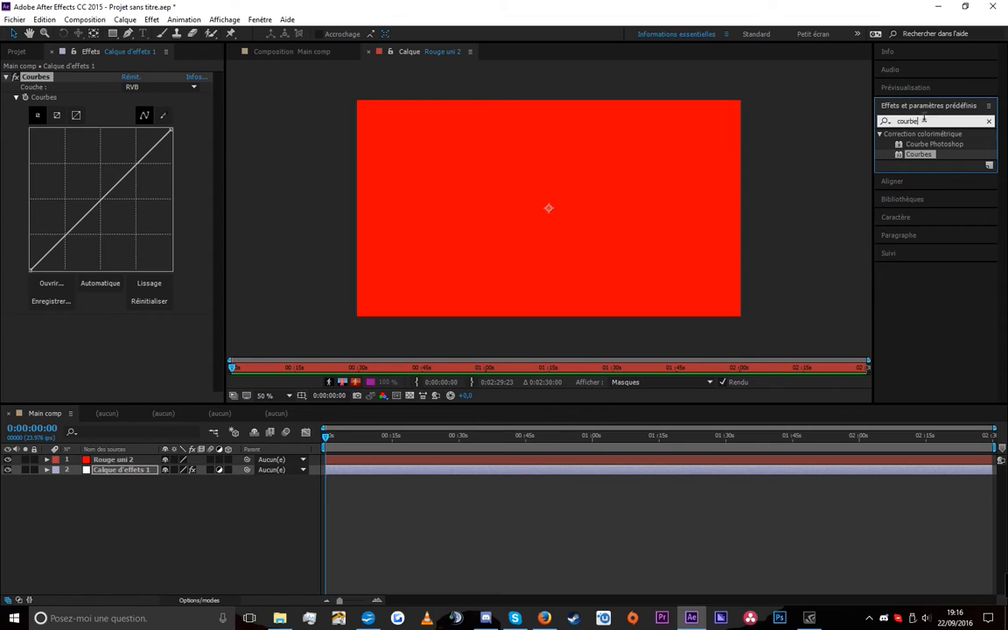
key("BackSpace")
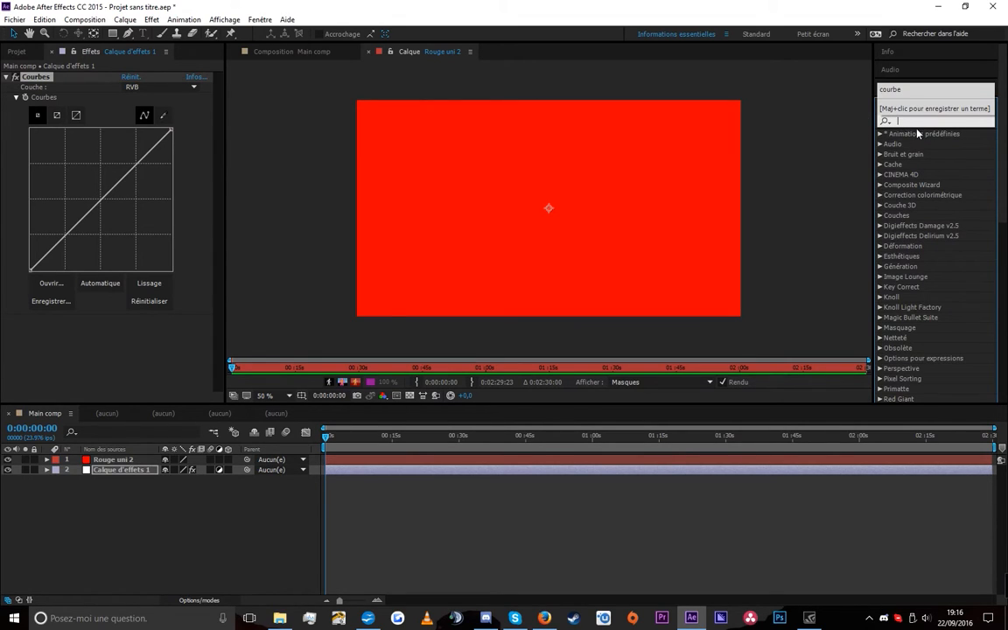
left_click(910, 166)
scroll(908, 197, "down", 10)
scroll(911, 197, "up", 7)
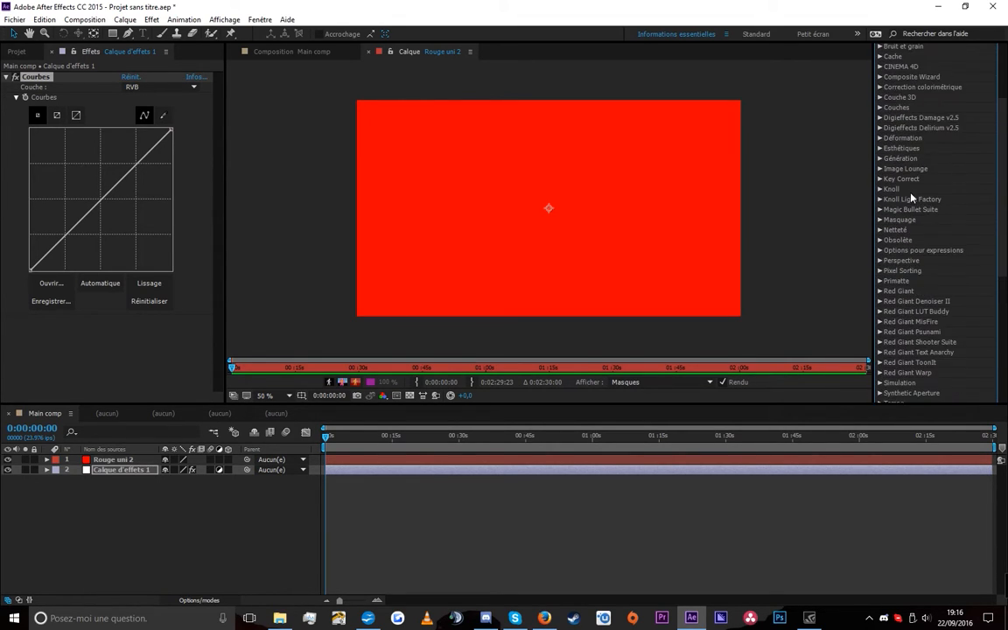
scroll(913, 198, "up", 4)
left_click(152, 19)
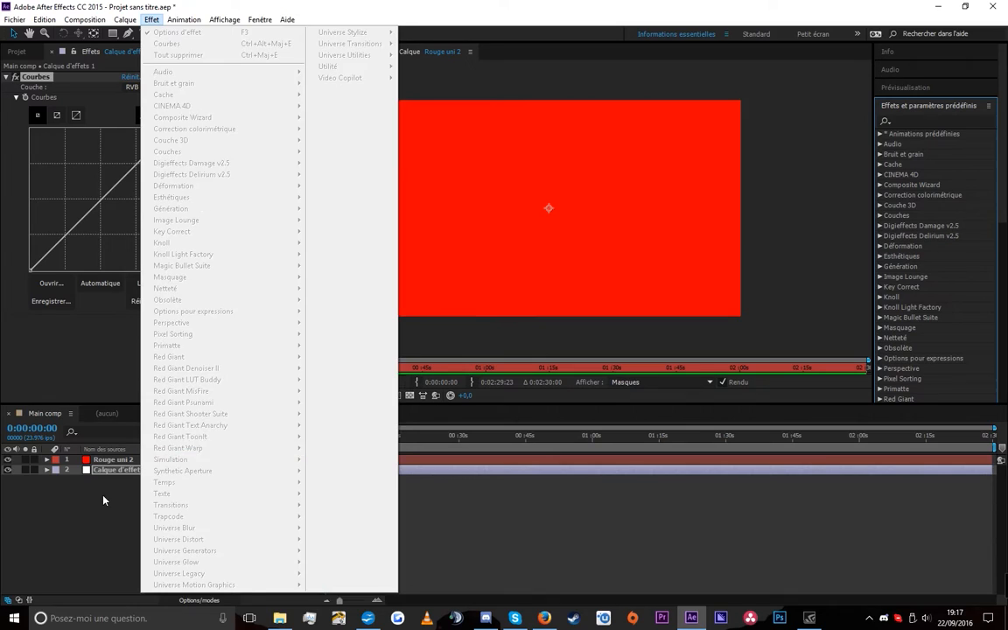
left_click(92, 444)
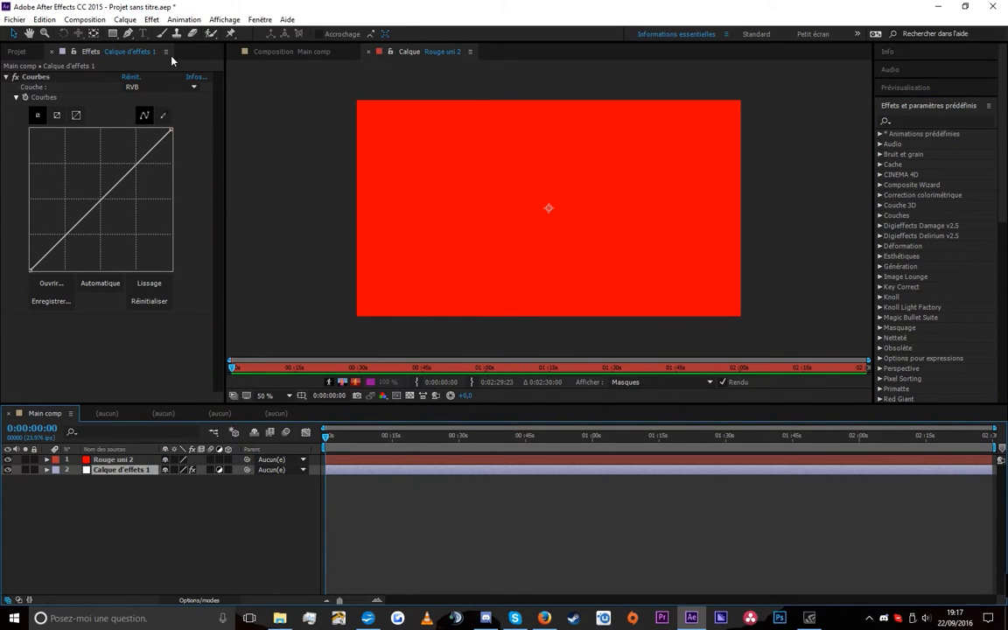
left_click(152, 19)
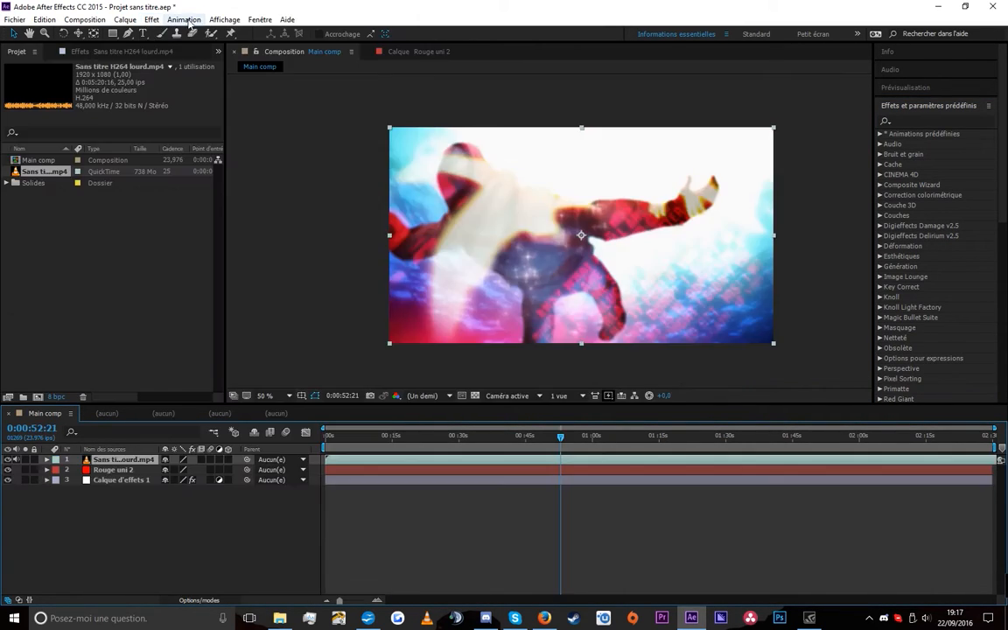
Show the tracking options (Suivi) with the video layer Sans titre H264 lourd.mp4 selected
left_click(184, 19)
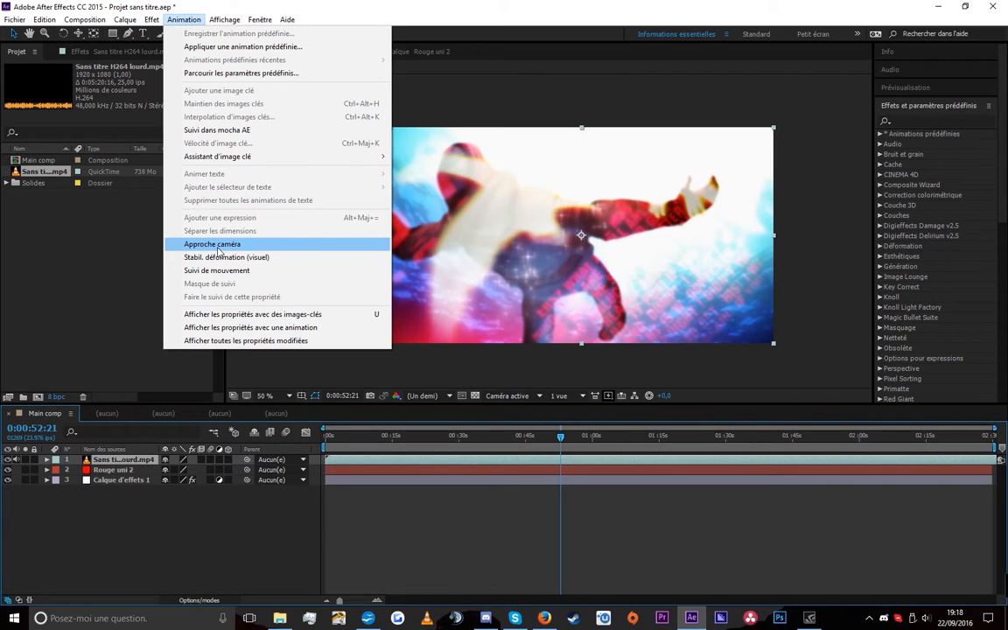
left_click(919, 105)
left_click(908, 194)
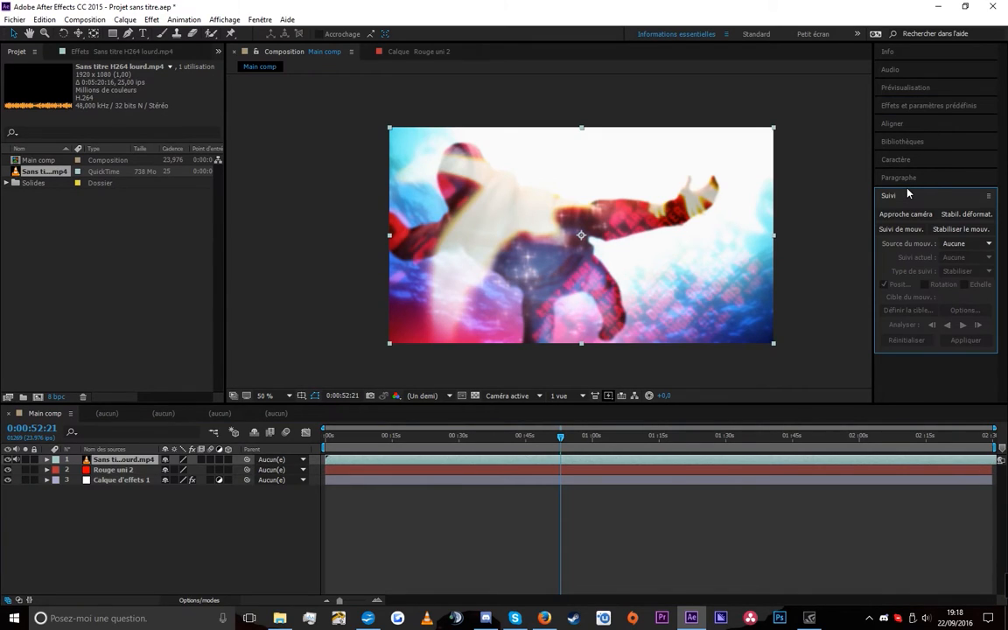
left_click(798, 460)
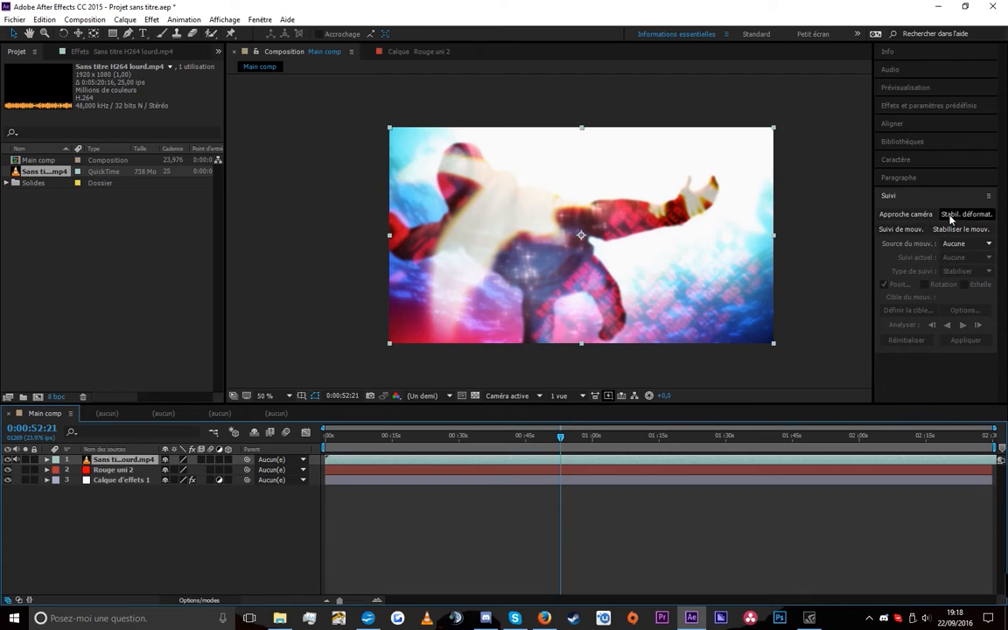
left_click(182, 21)
mouse_move(227, 23)
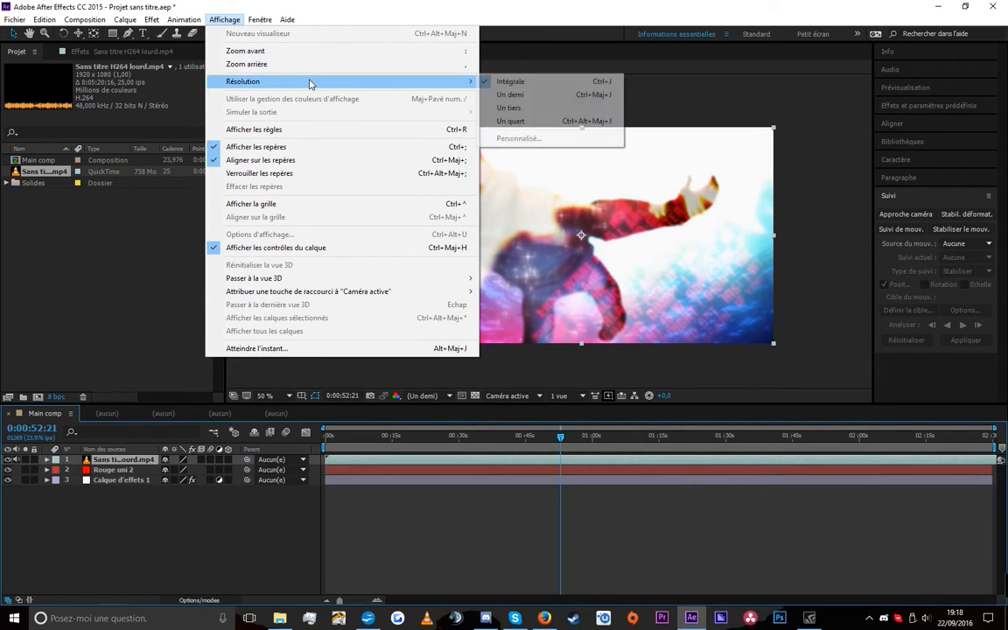
mouse_move(258, 17)
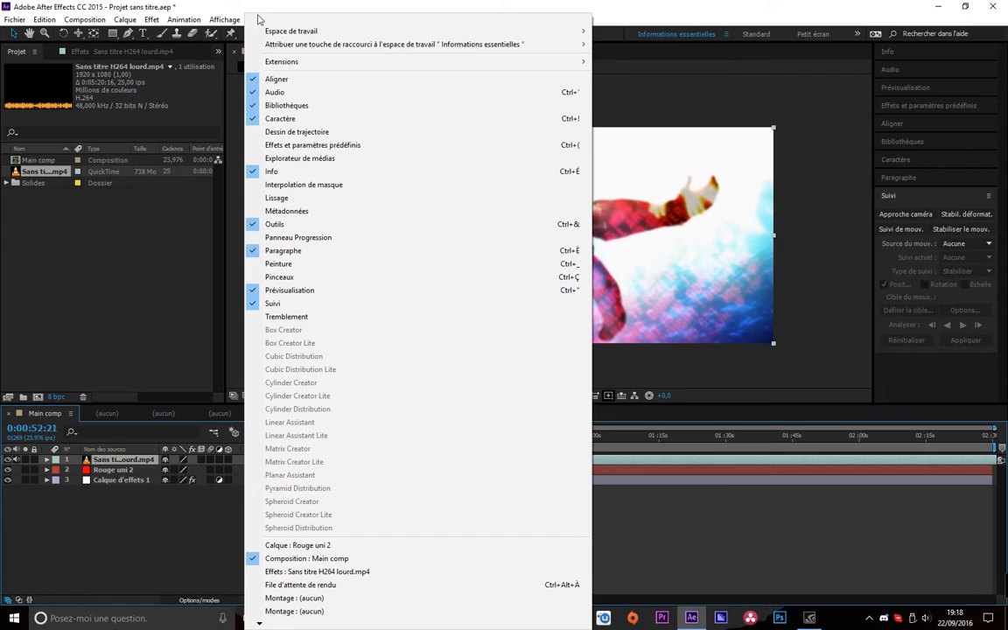
Switch the workspace to Animation to see its panel layout, and on to the Effets workspace
left_click(259, 18)
left_click(262, 19)
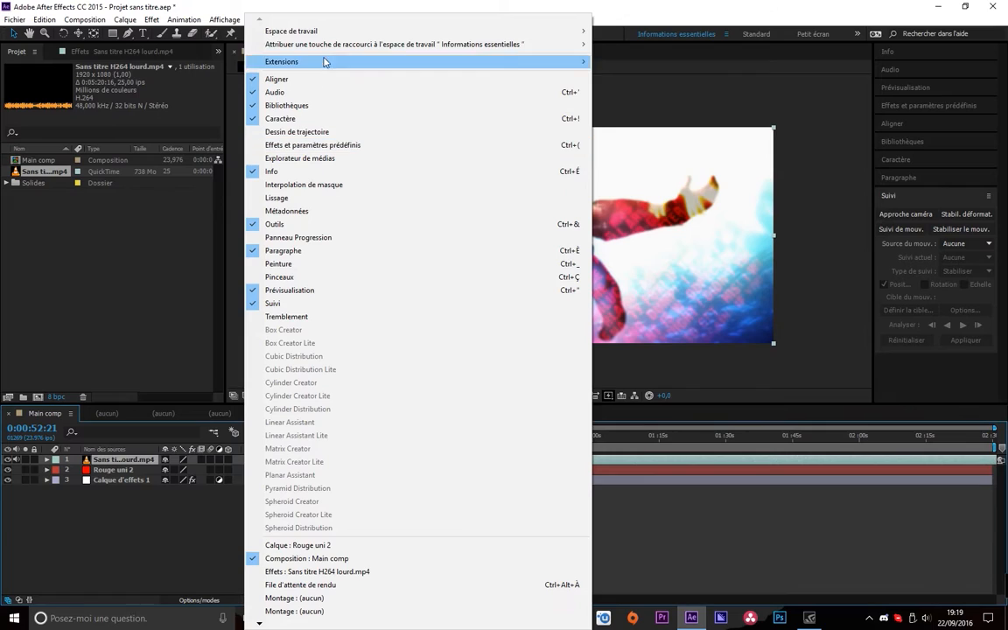
mouse_move(396, 33)
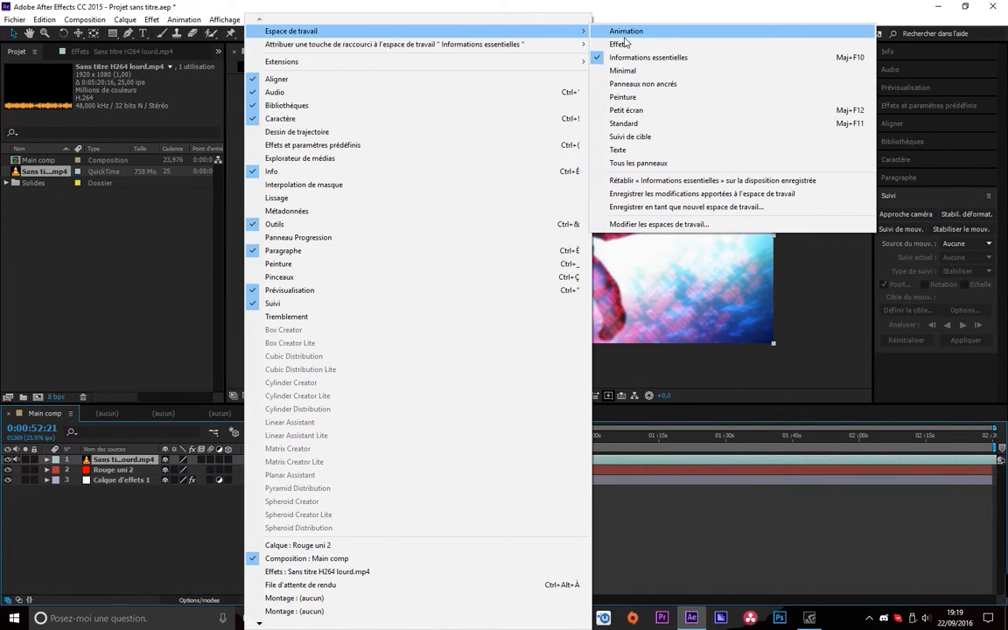
left_click(615, 33)
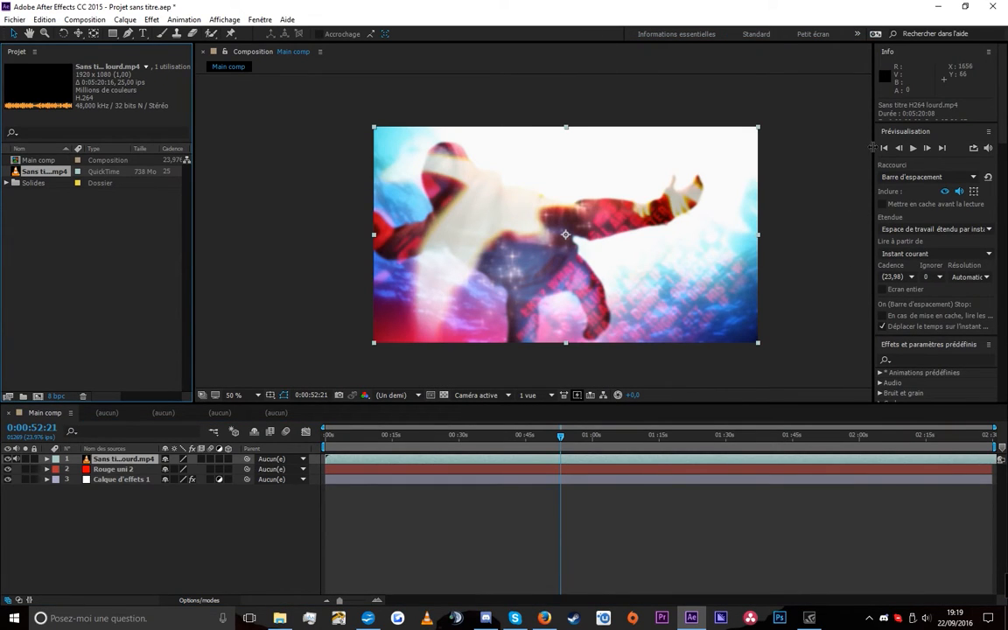
left_click(259, 19)
mouse_move(298, 29)
left_click(726, 45)
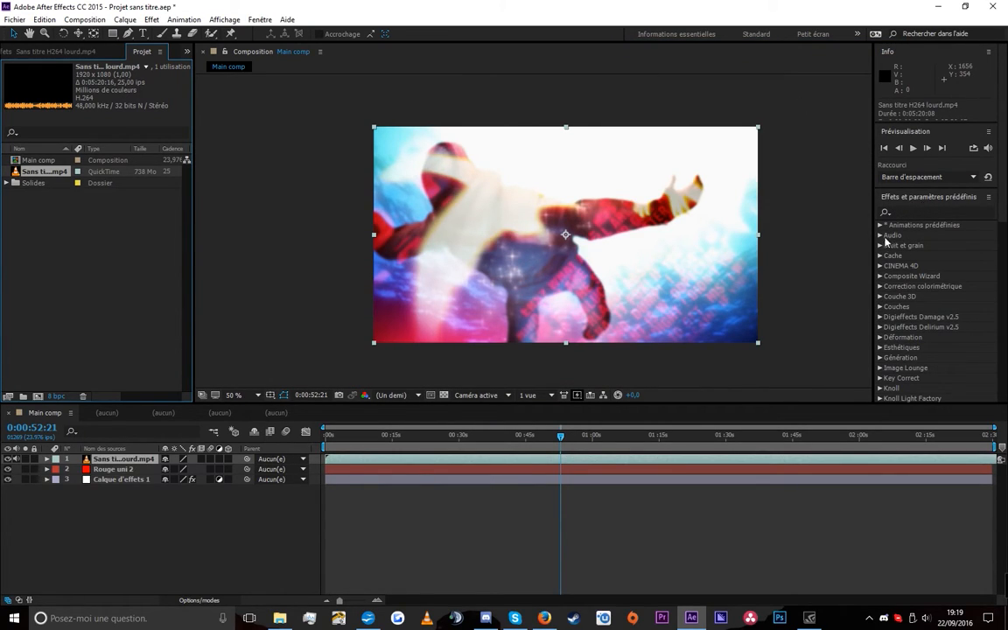
Switch the workspace to Peinture to see its panel layout, and on to the Suivi de cible workspace
left_click(259, 19)
mouse_move(323, 31)
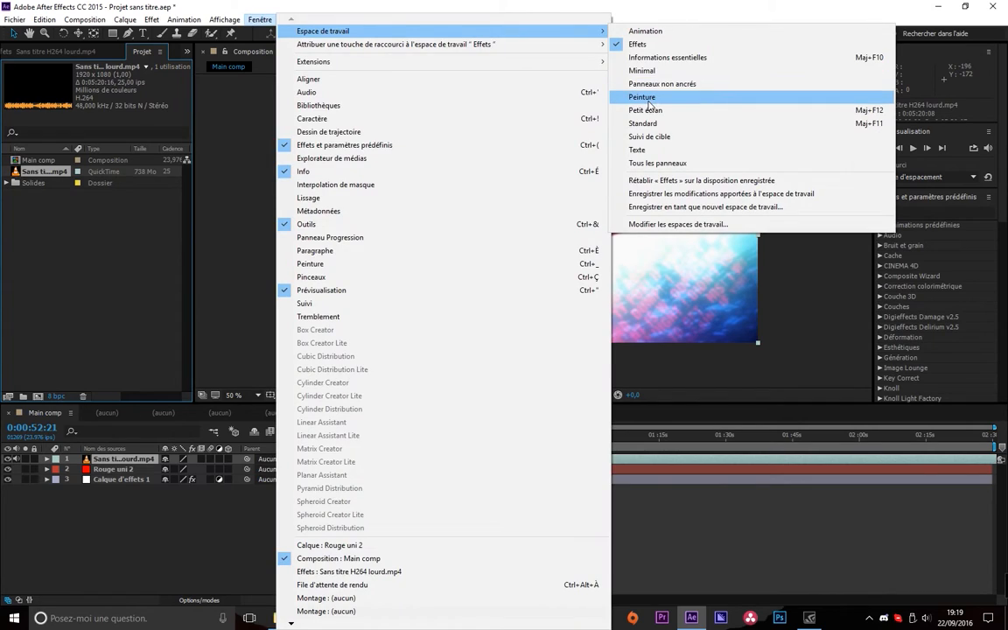
left_click(647, 97)
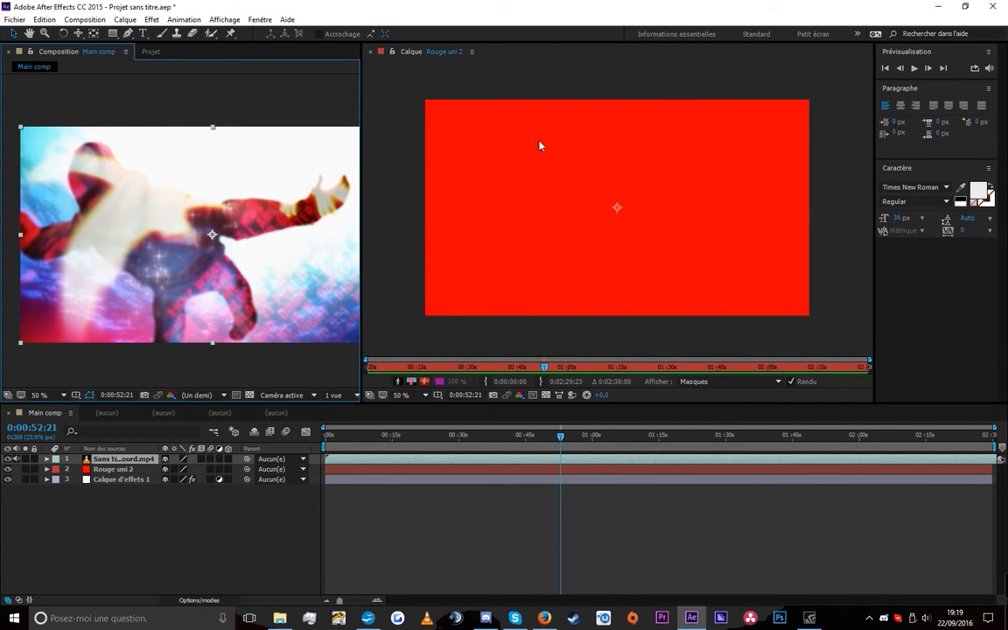
left_click(259, 19)
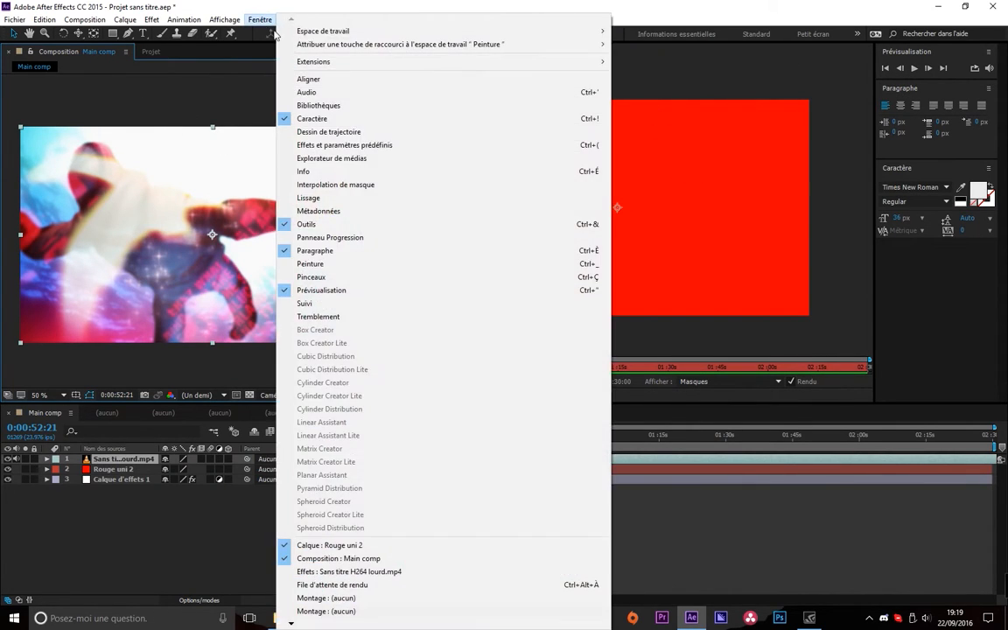
mouse_move(323, 30)
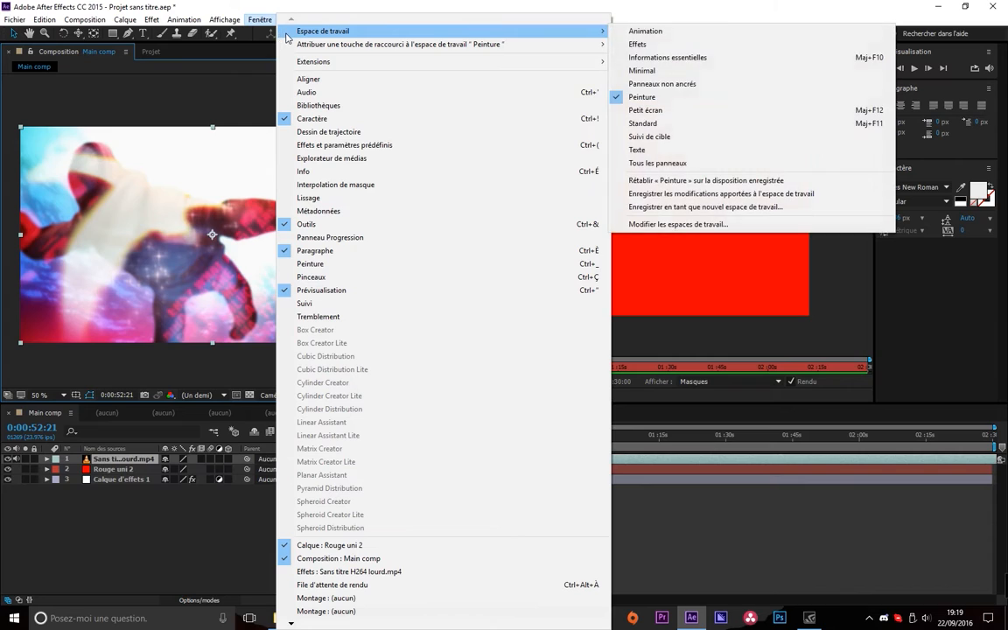
left_click(671, 137)
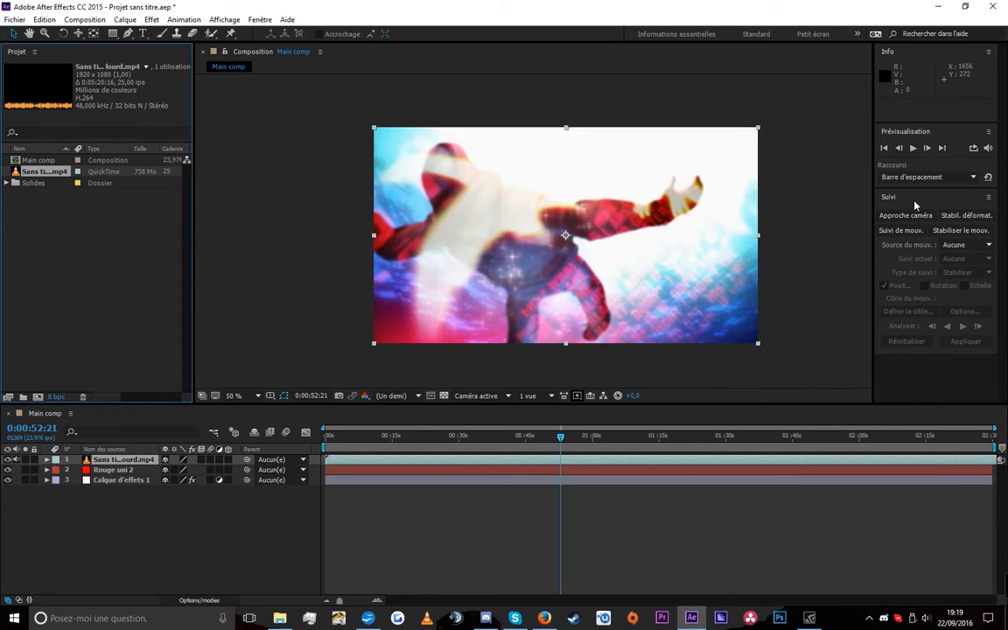
Set the workspace back to Informations essentielles
left_click(259, 19)
mouse_move(525, 32)
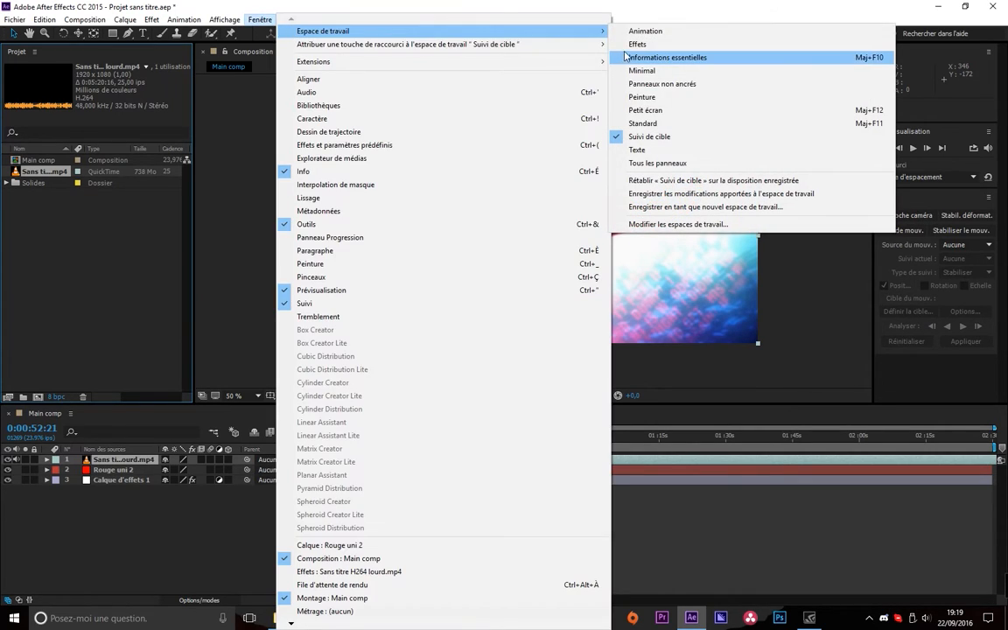
left_click(648, 58)
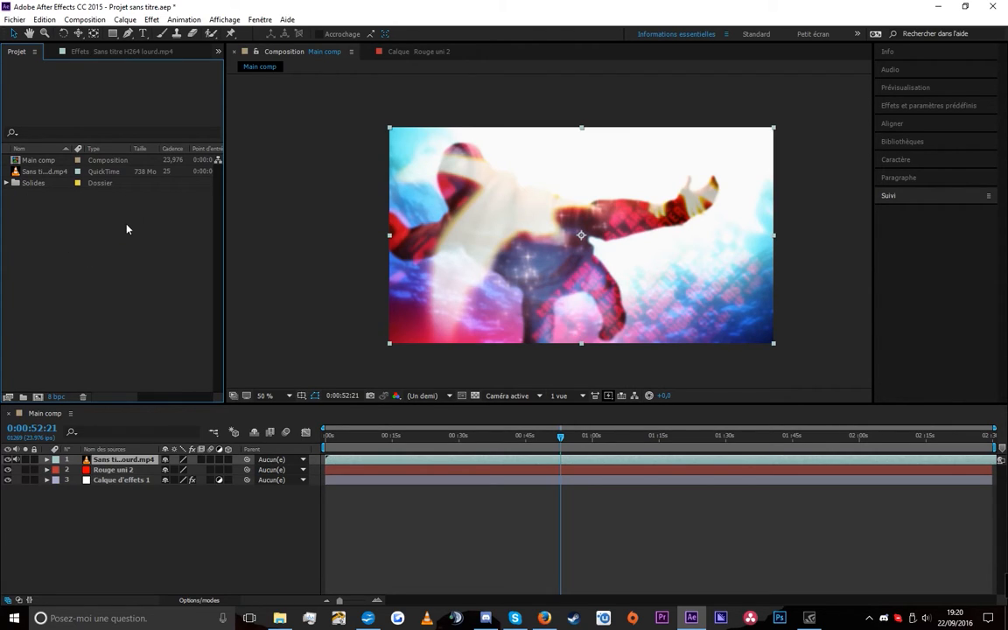
Widen the project's Nom column and show the available import commands for bringing files into the project
left_click_drag(73, 148, 131, 148)
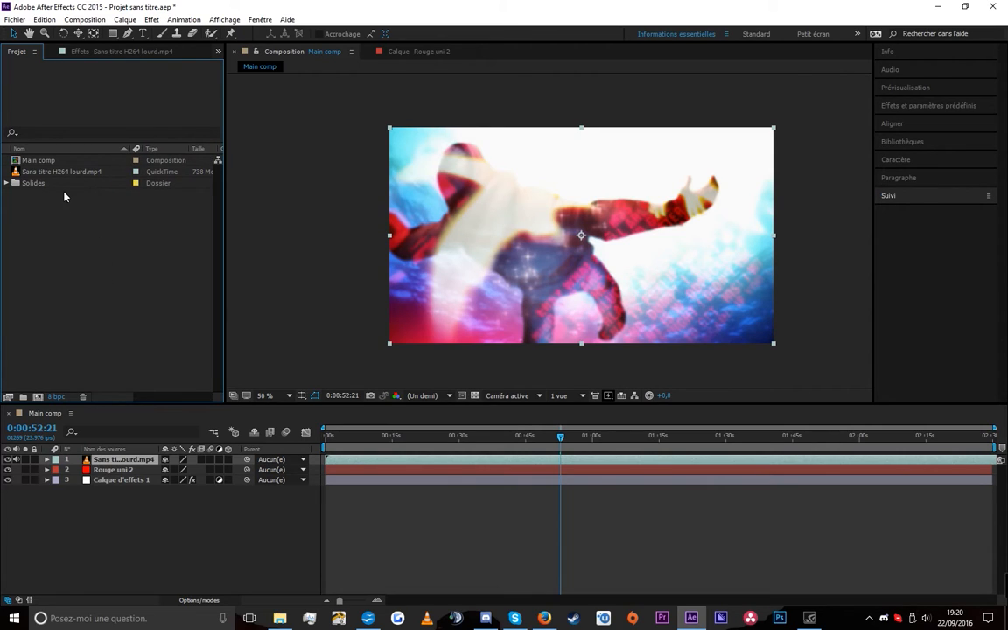
right_click(84, 232)
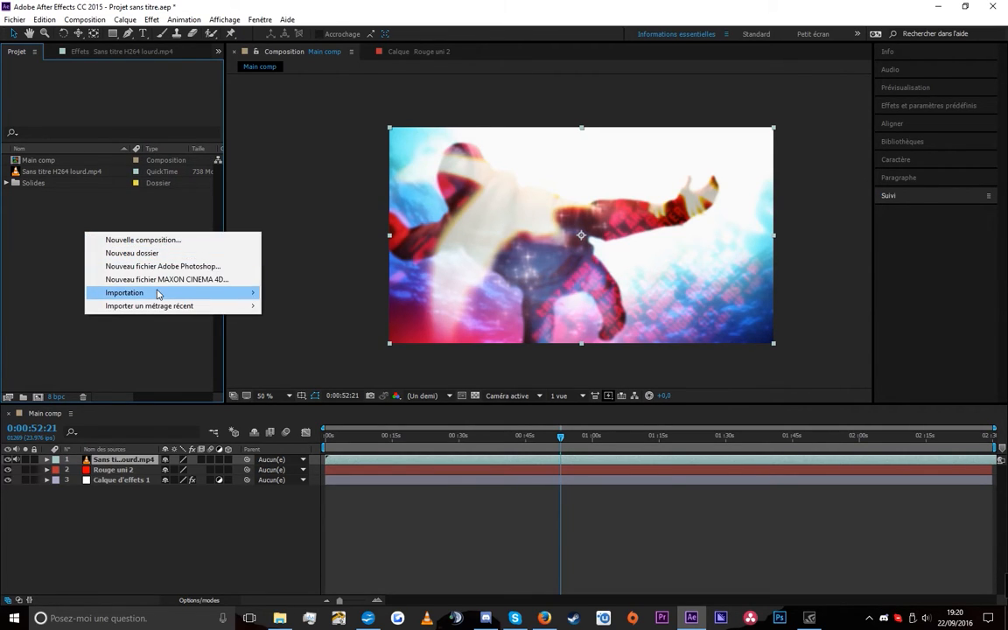
mouse_move(157, 294)
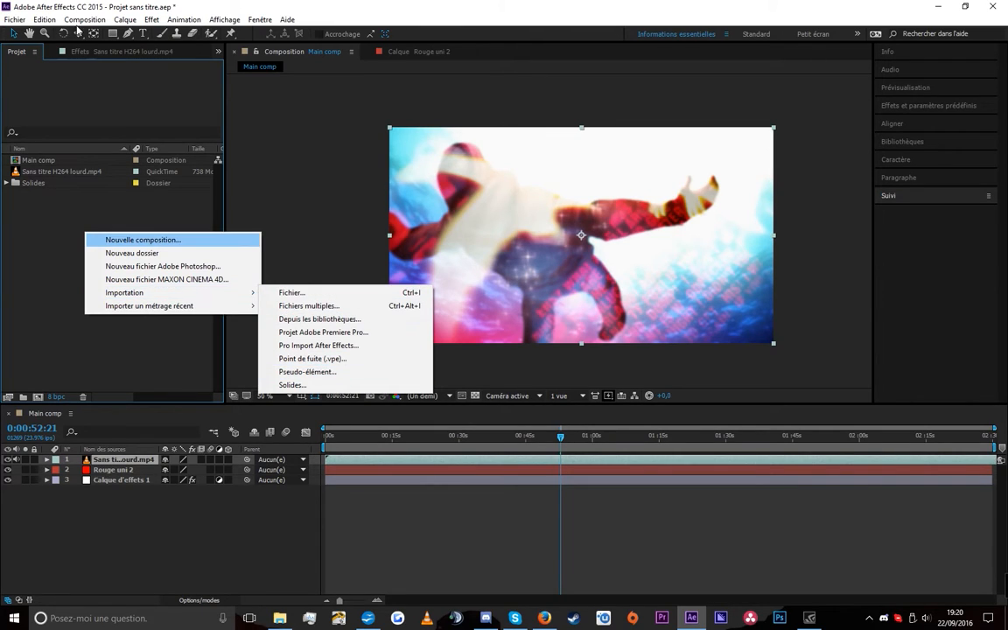
left_click(14, 20)
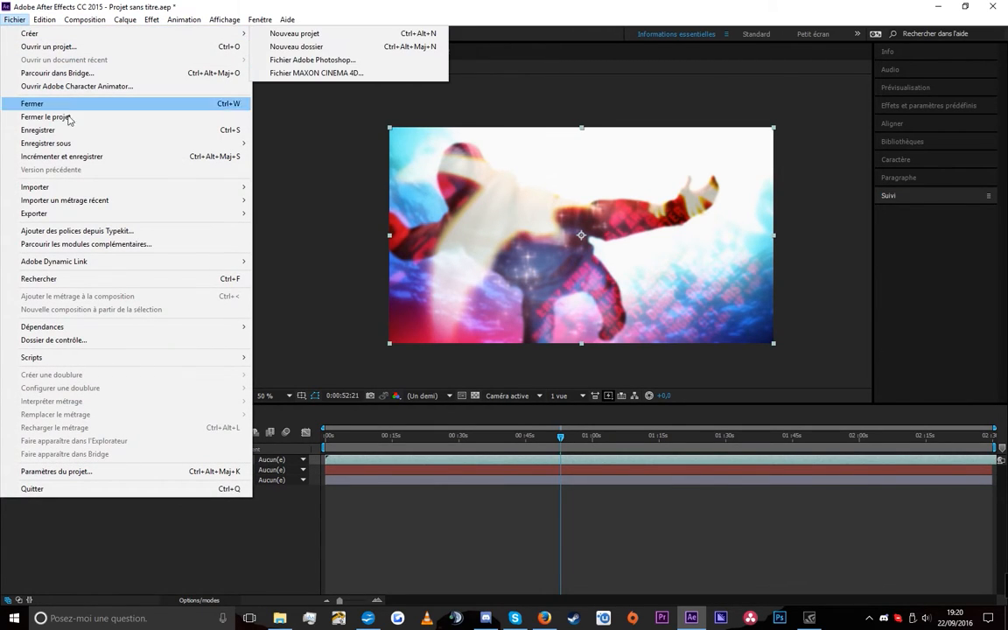
mouse_move(68, 188)
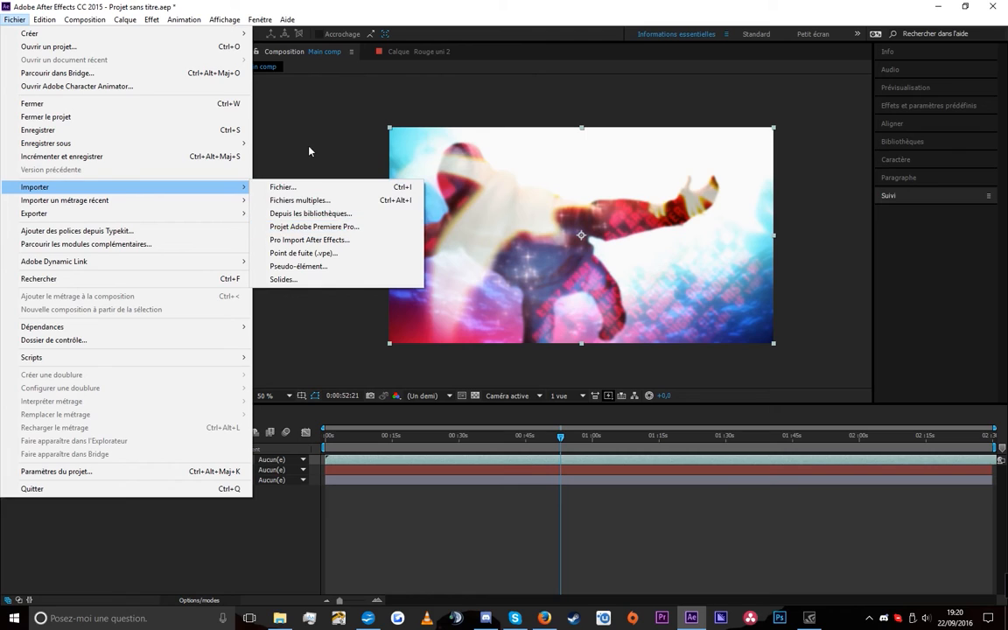
left_click(86, 240)
right_click(78, 248)
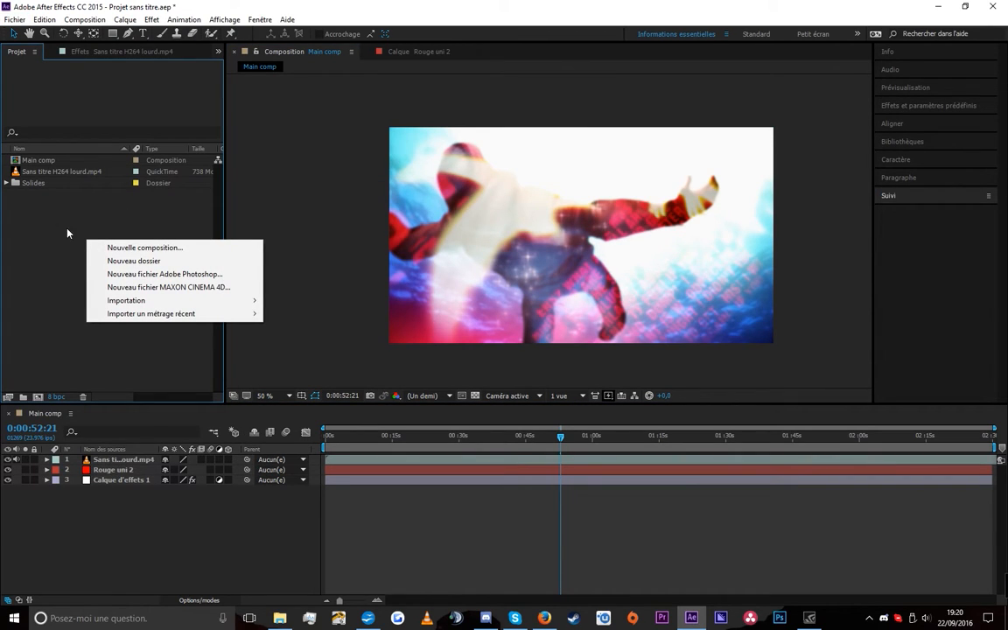
left_click(60, 229)
Start a file import and select the video Sans titre H264 lourd in the v2 folder
double_click(81, 228)
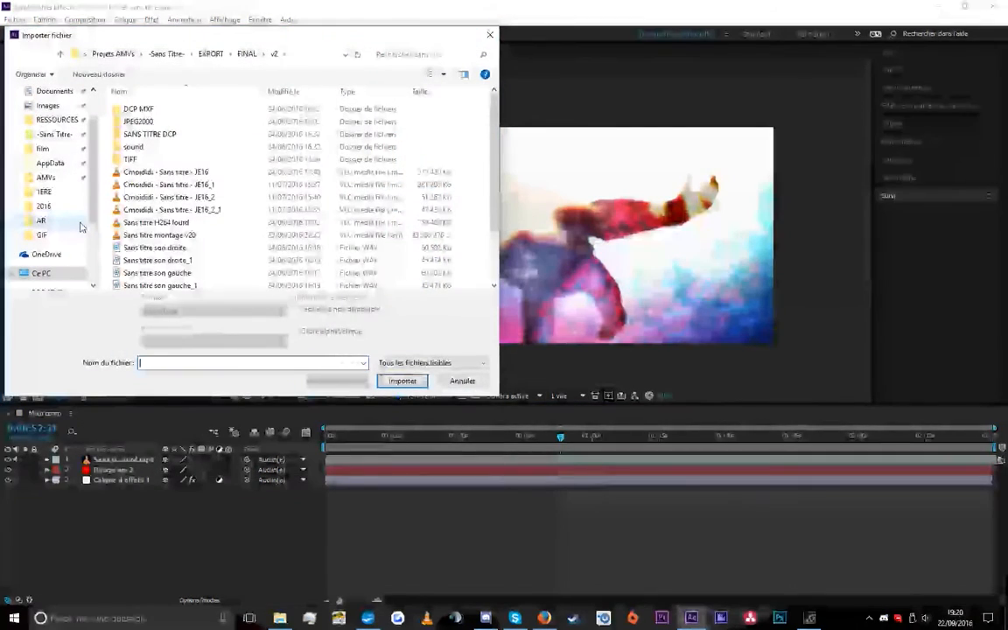
left_click(175, 222)
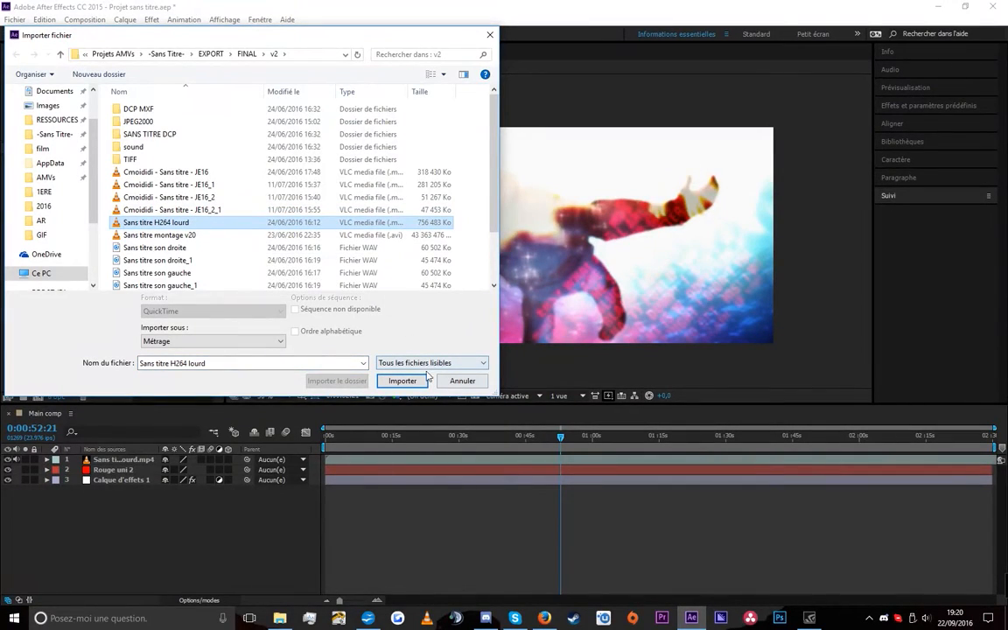
left_click(281, 186, "ctrl")
left_click(252, 212, "ctrl")
Import the After Effects project Sans Titre vfx v2 from the -Sans Titre- AE folder, imported as Projet
left_click(247, 55)
left_click(246, 58)
left_click(226, 55)
double_click(158, 125)
scroll(171, 194, "down", 2)
left_click(178, 233)
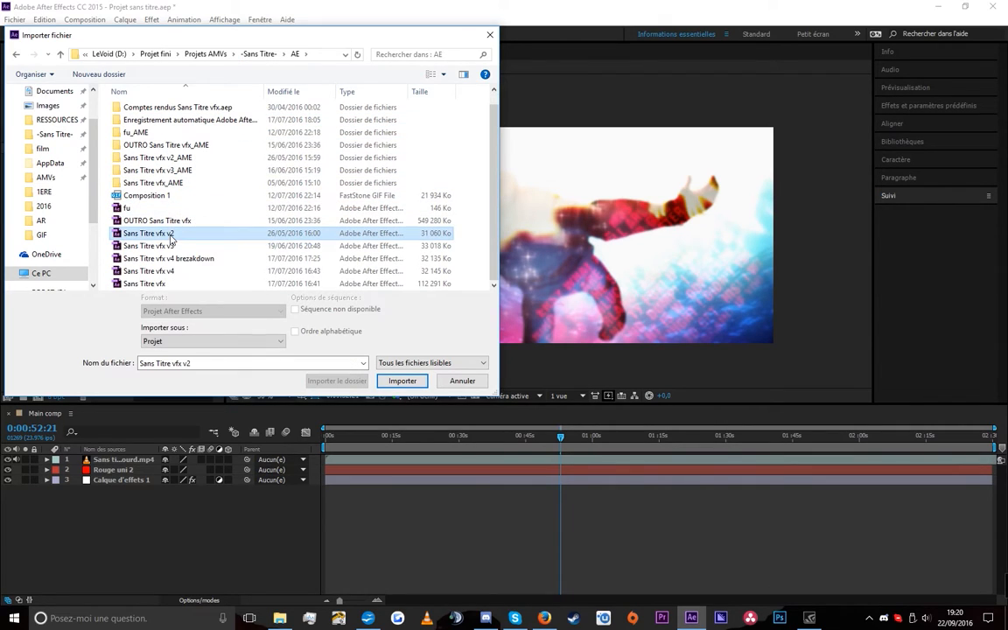
left_click(194, 341)
left_click(175, 352)
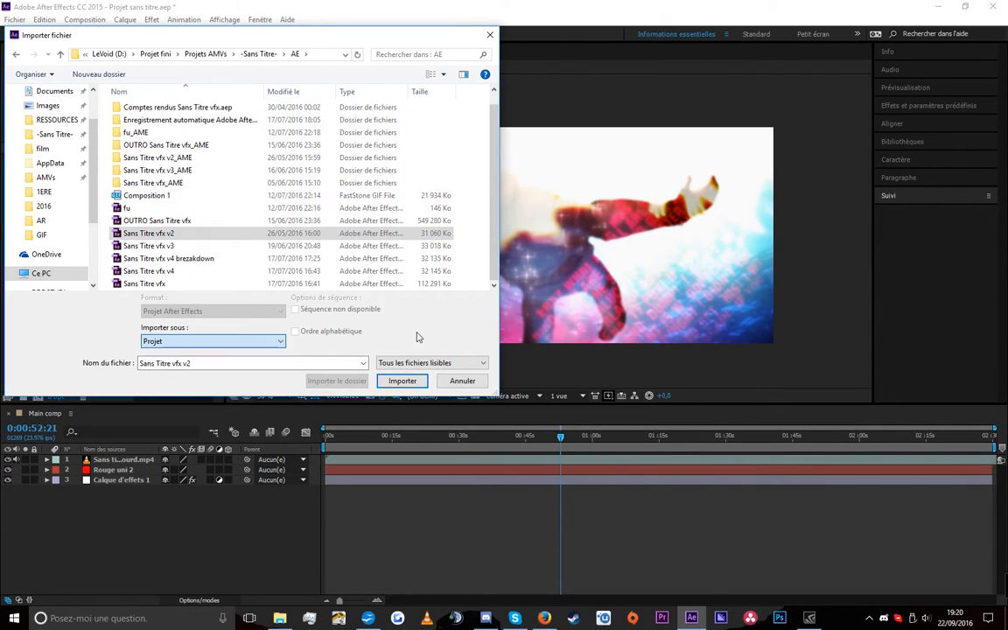
left_click(401, 380)
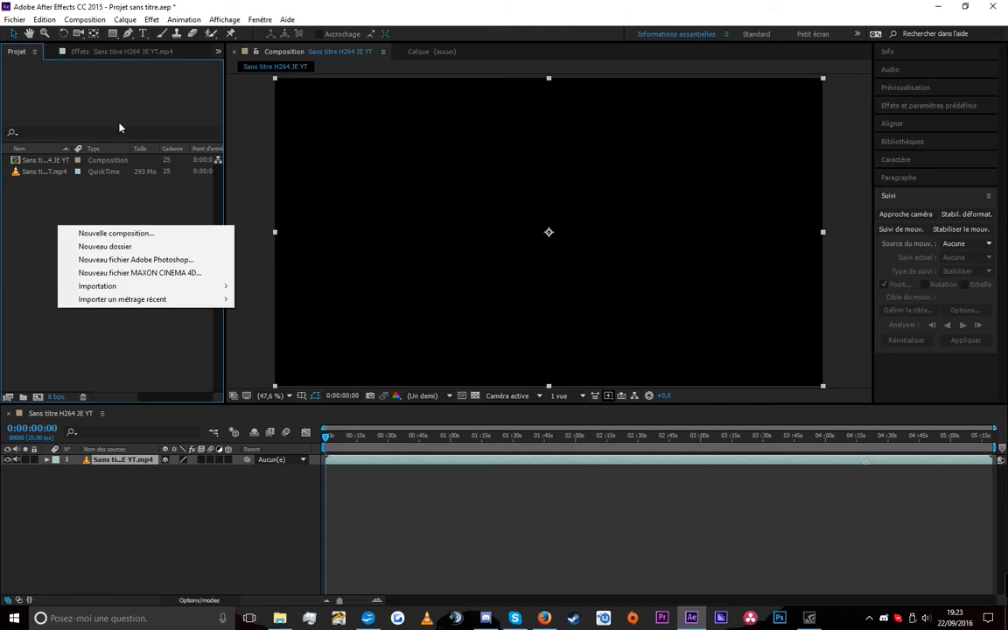
Show the commands for creating a new composition in the project
left_click(85, 19)
right_click(87, 265)
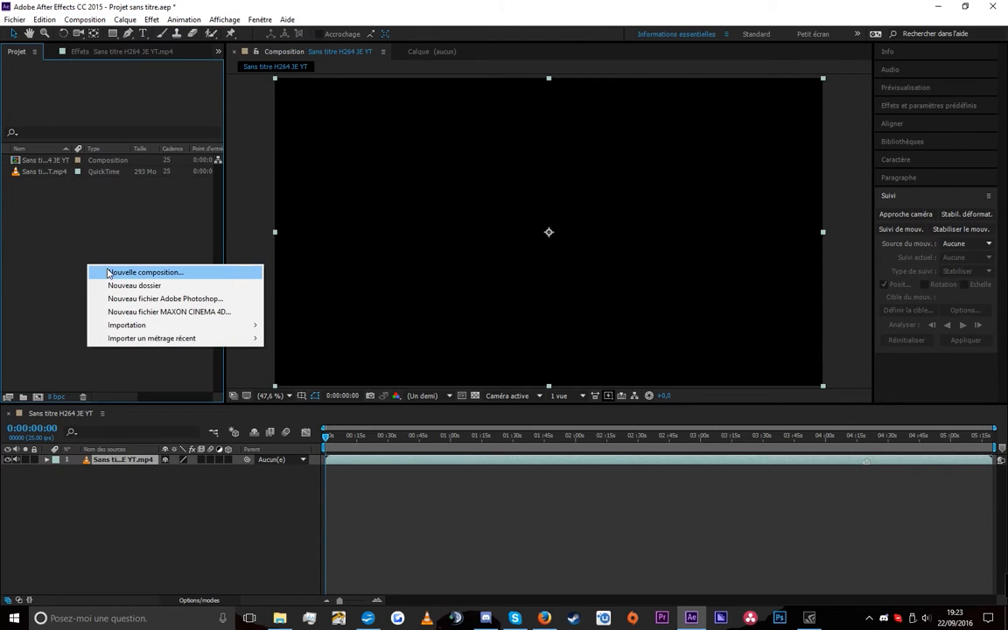
left_click(84, 224)
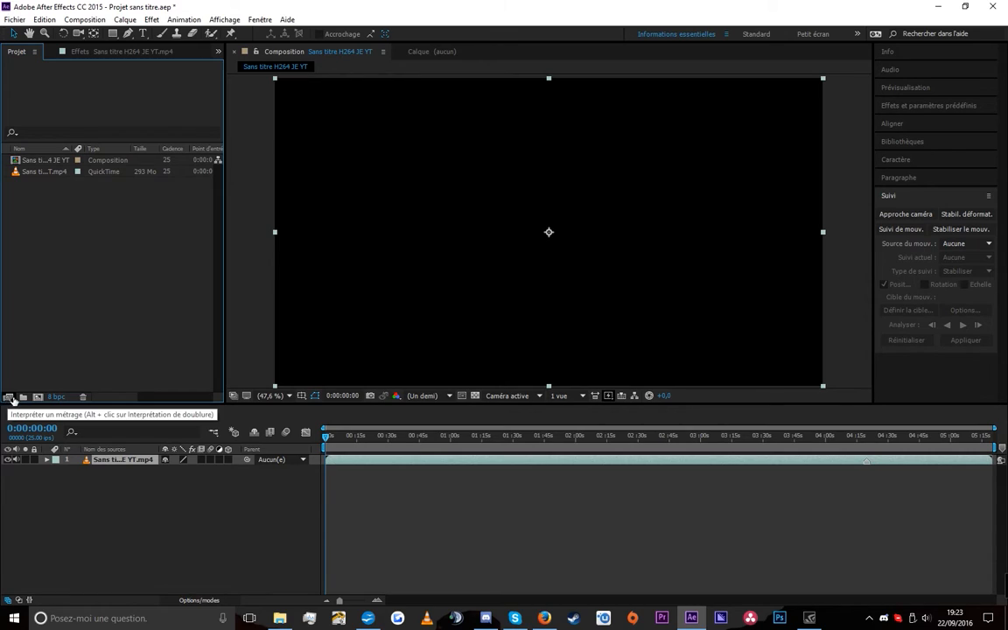
Create a project folder named Rush and move the video Sans titre H264 JE YT.mp4 into it
right_click(128, 234)
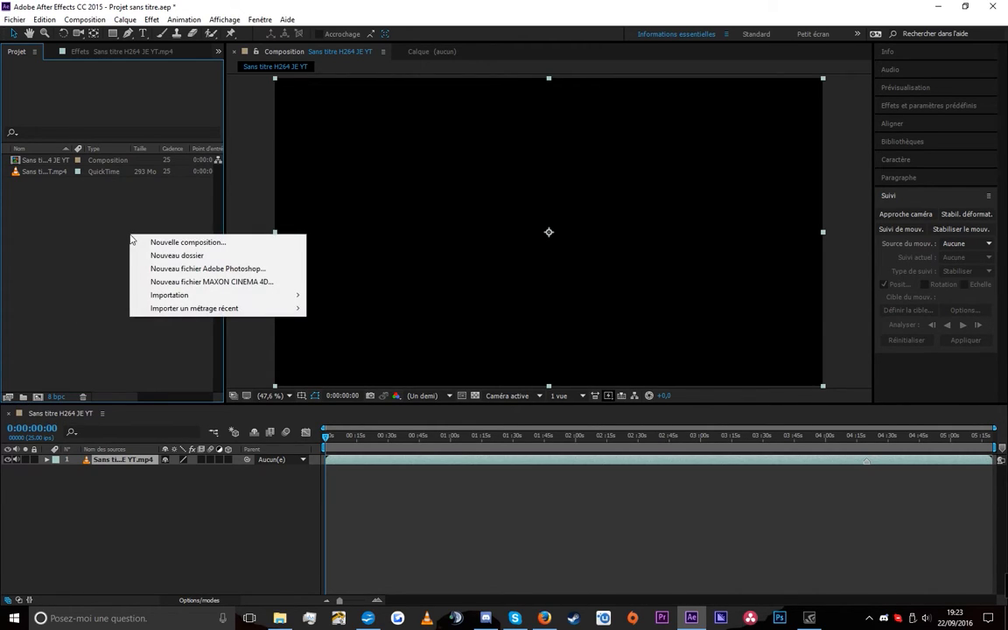
left_click(156, 256)
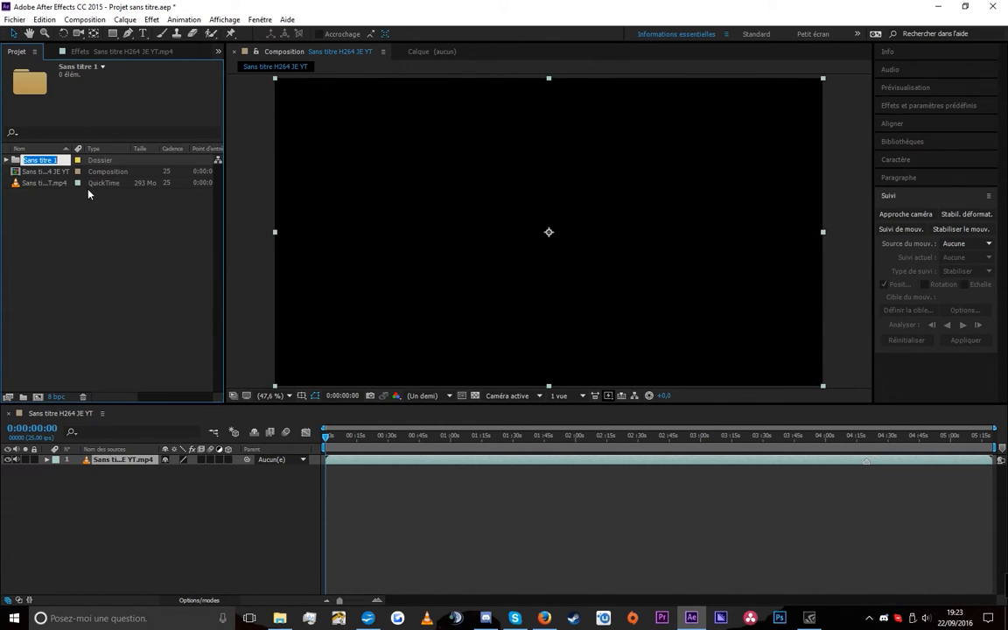
type("Rush")
key("Return")
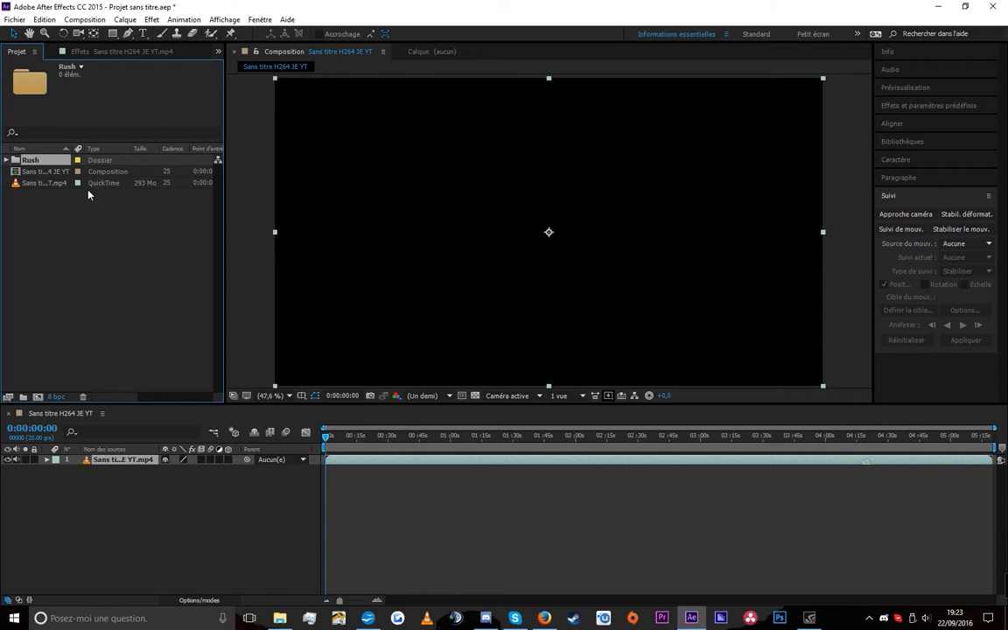
left_click_drag(44, 182, 31, 161)
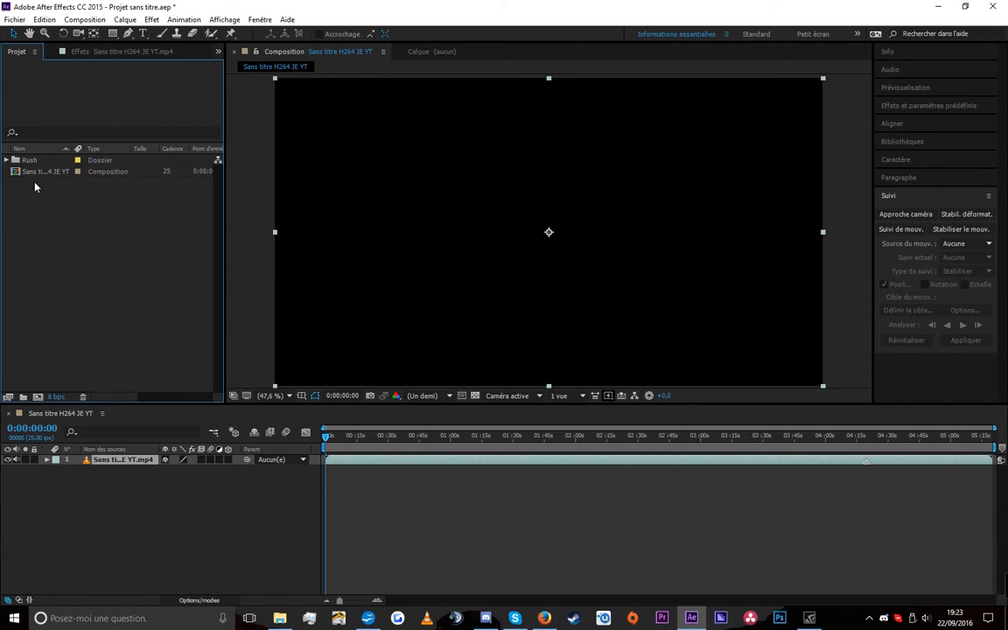
Expand the Rush folder and show the label colours available for it
left_click(6, 160)
left_click(153, 160)
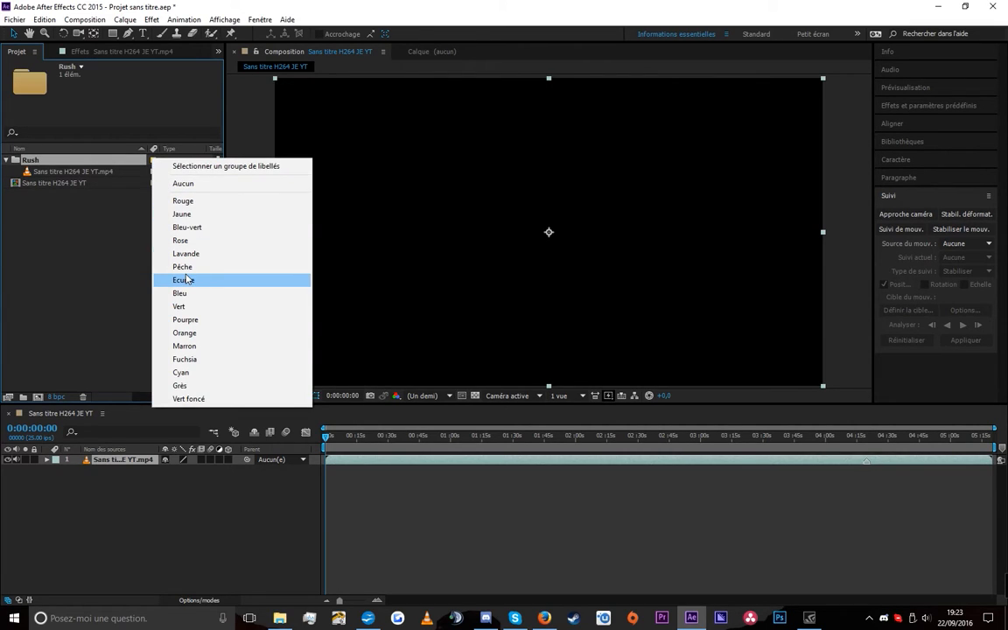
left_click(120, 234)
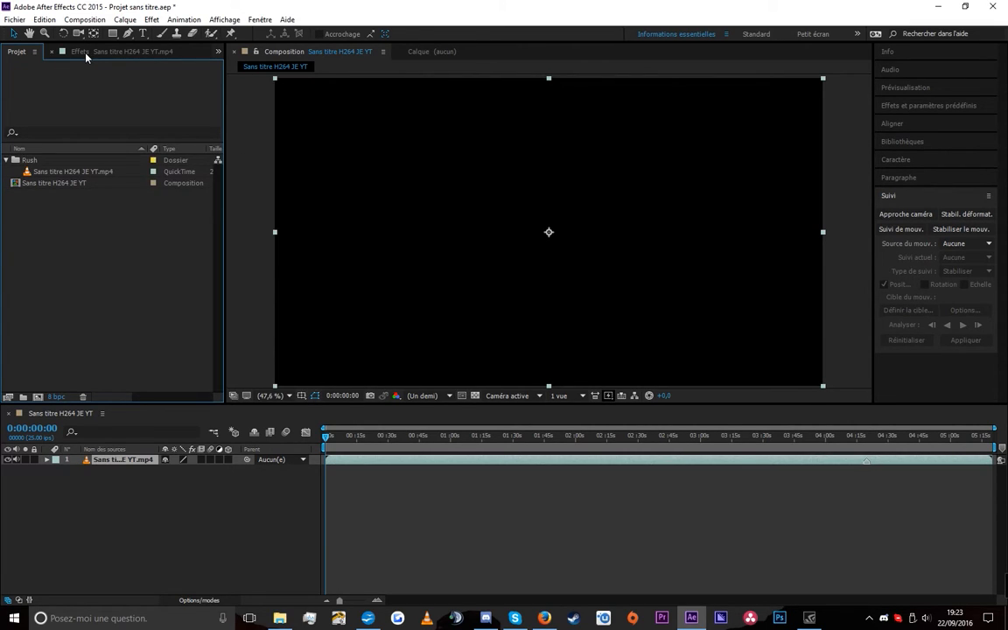
Apply the CC Toner effect to the video layer Sans titre H264 JE YT.mp4 and move the current time to 0:00:53:00
left_click(104, 51)
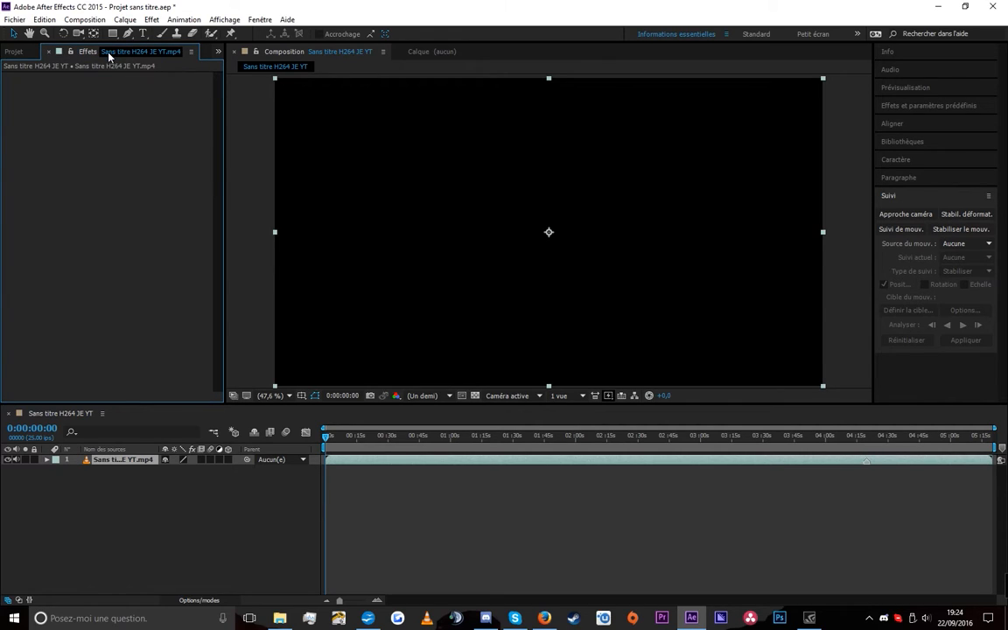
left_click(136, 461)
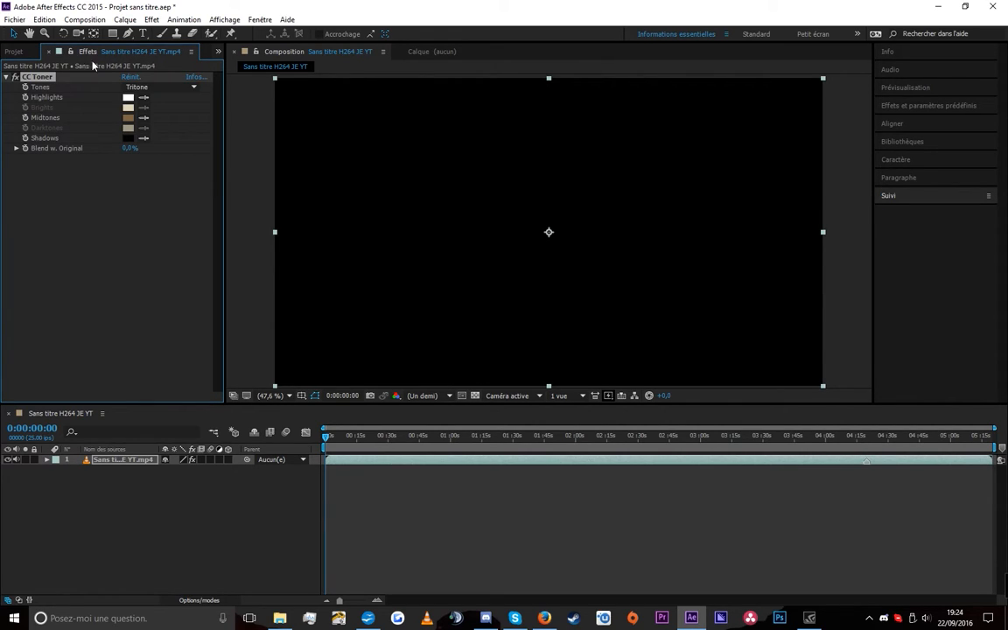
left_click(115, 465)
left_click_drag(408, 435, 436, 437)
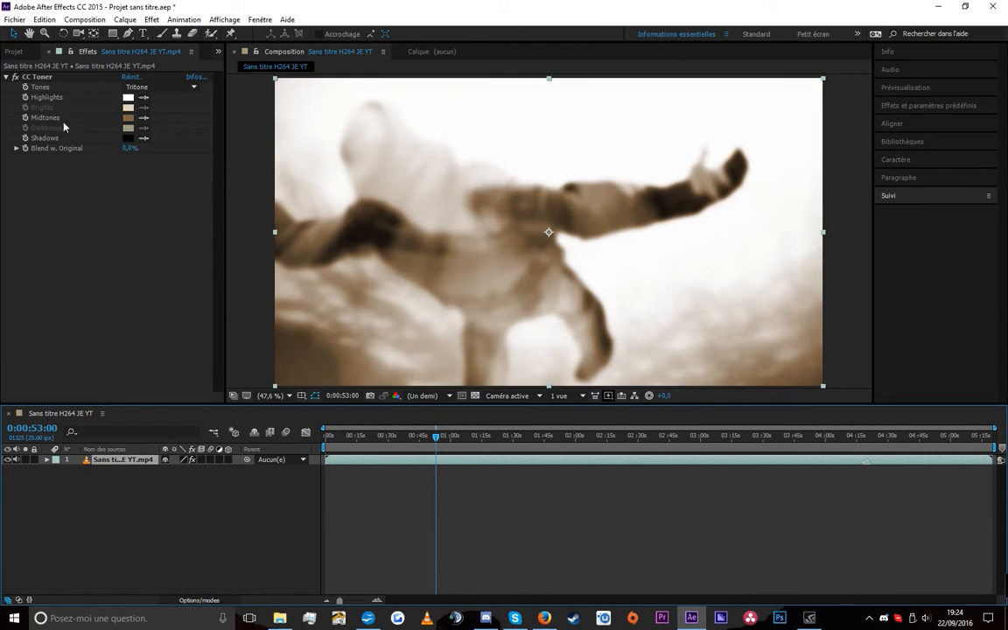
Delete the CC Toner effect from the video layer and make the composition view active
key("Delete")
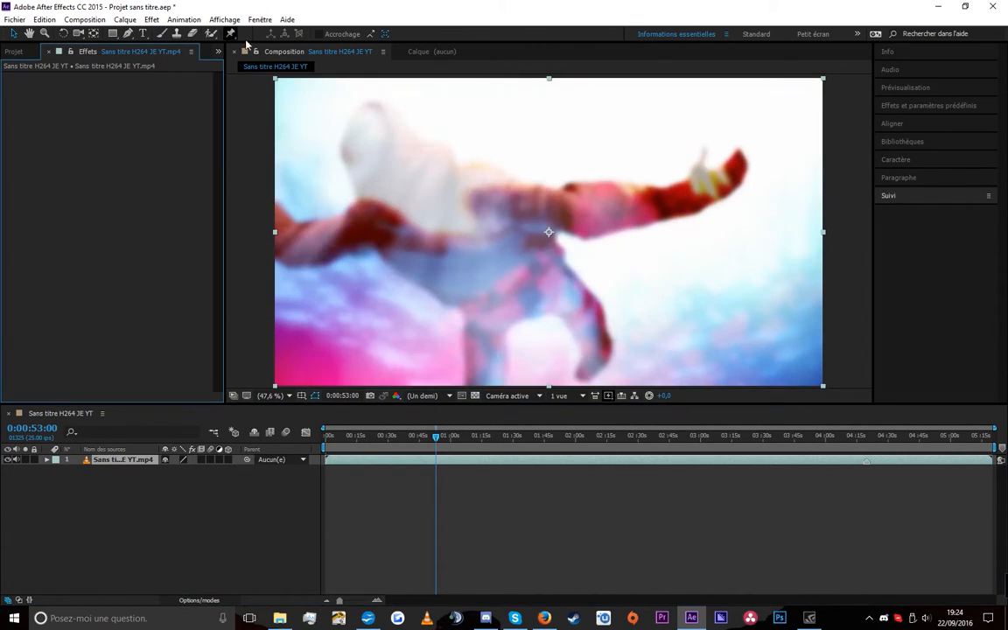
left_click(297, 56)
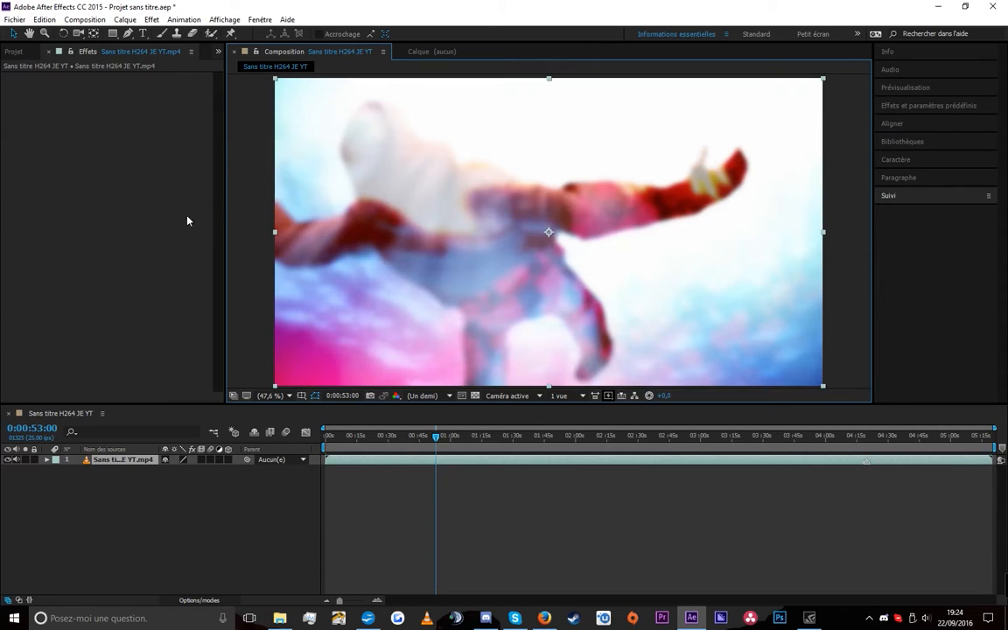
Create a new composition from the footage Sans titre H264 JE YT.mp4 in the Rush folder
left_click(14, 50)
left_click(55, 173)
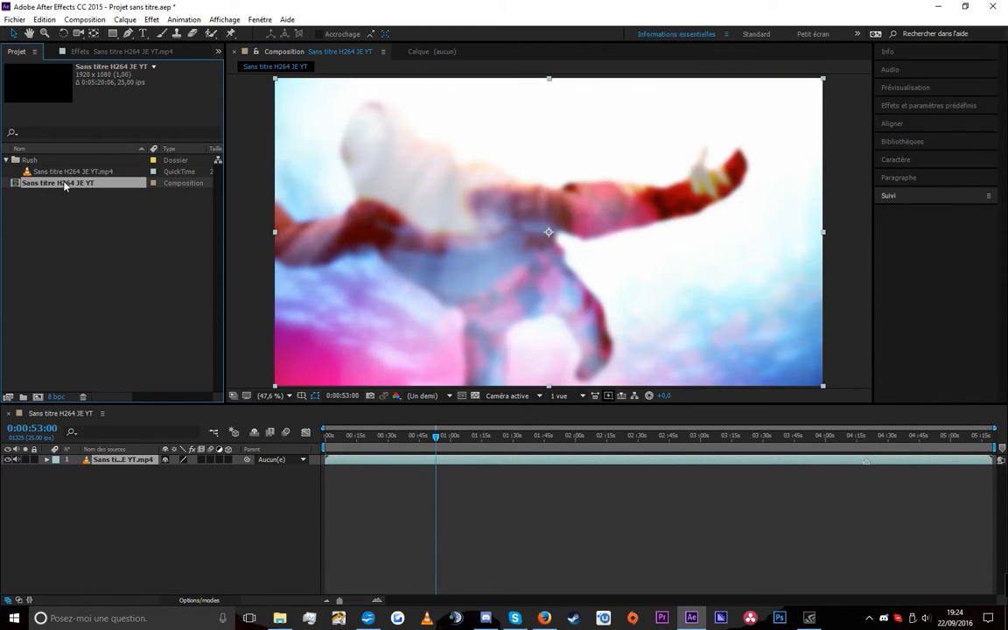
right_click(84, 174)
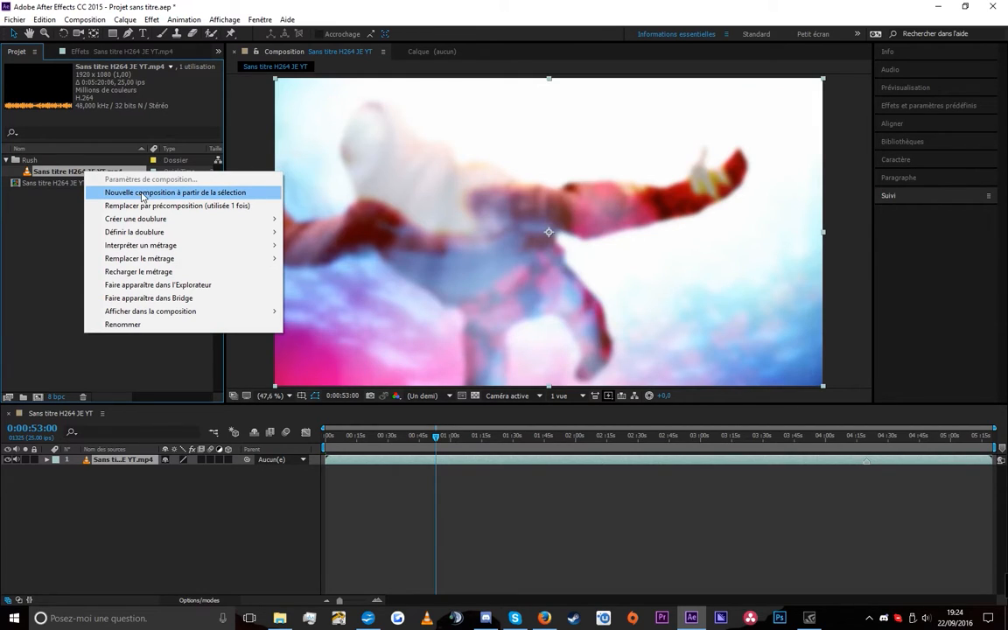
left_click(70, 209)
right_click(81, 176)
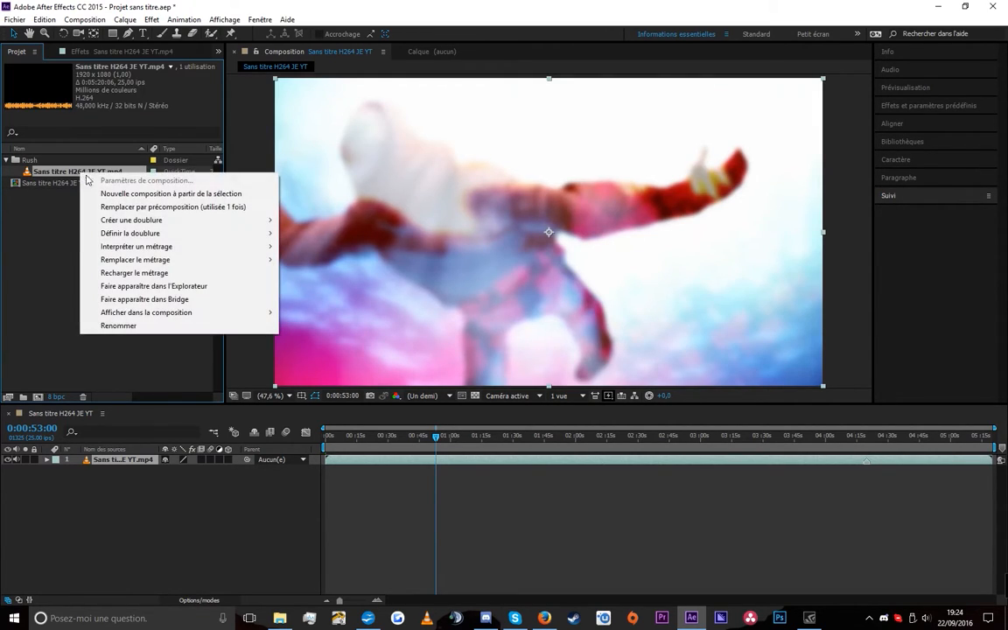
left_click(126, 206)
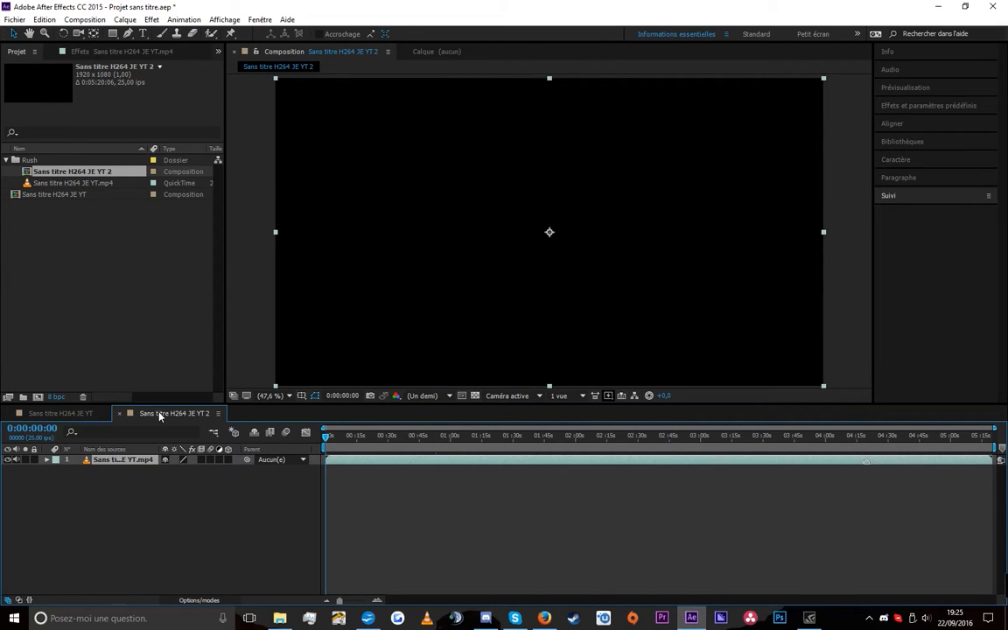
Switch the composition view to Sans titre H264 JE YT and back to Sans titre H264 JE YT 2
left_click(368, 51)
left_click(384, 136)
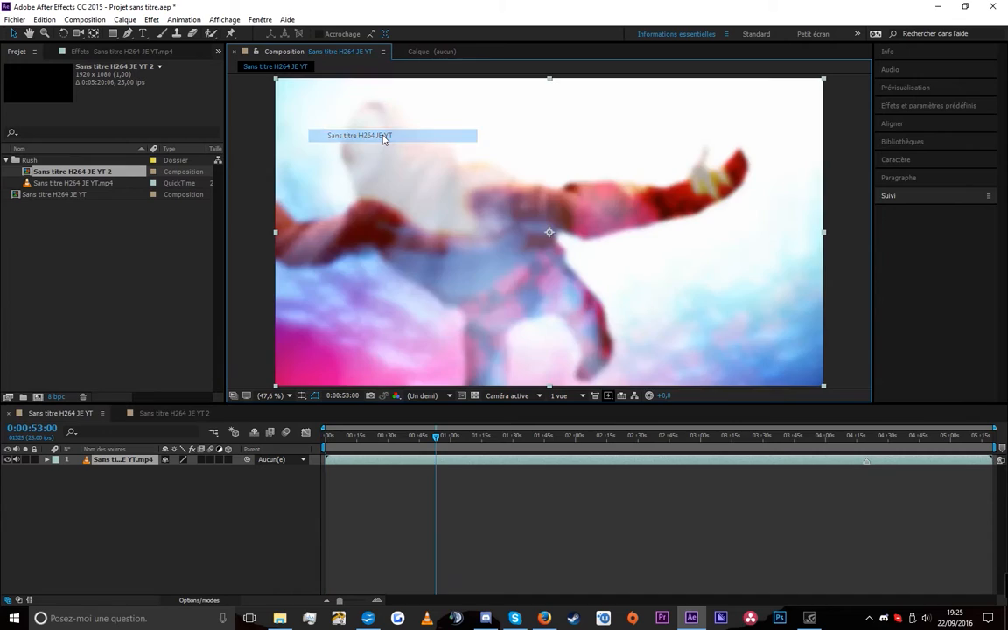
left_click(366, 51)
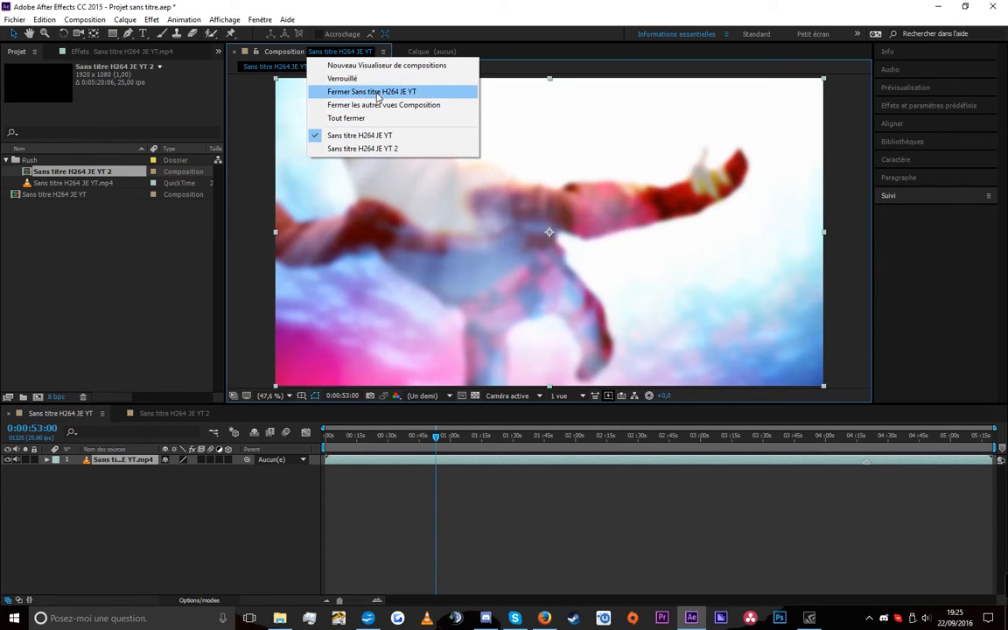
left_click(363, 148)
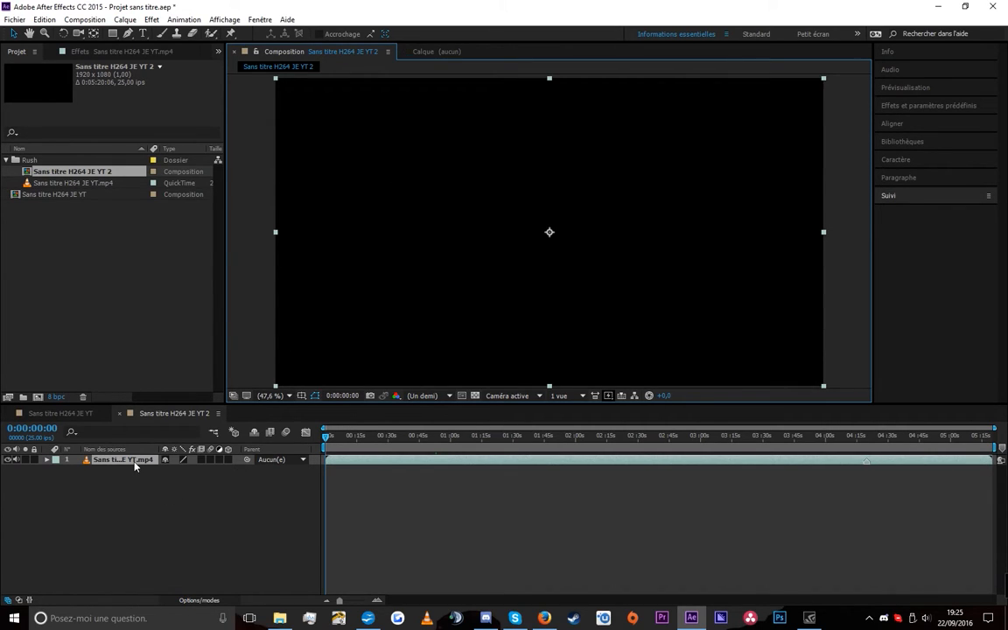
View Sans titre H264 JE YT.mp4 as footage and as a layer, and scrub the layer view to 0:01:33:13
left_click(40, 183)
double_click(35, 183)
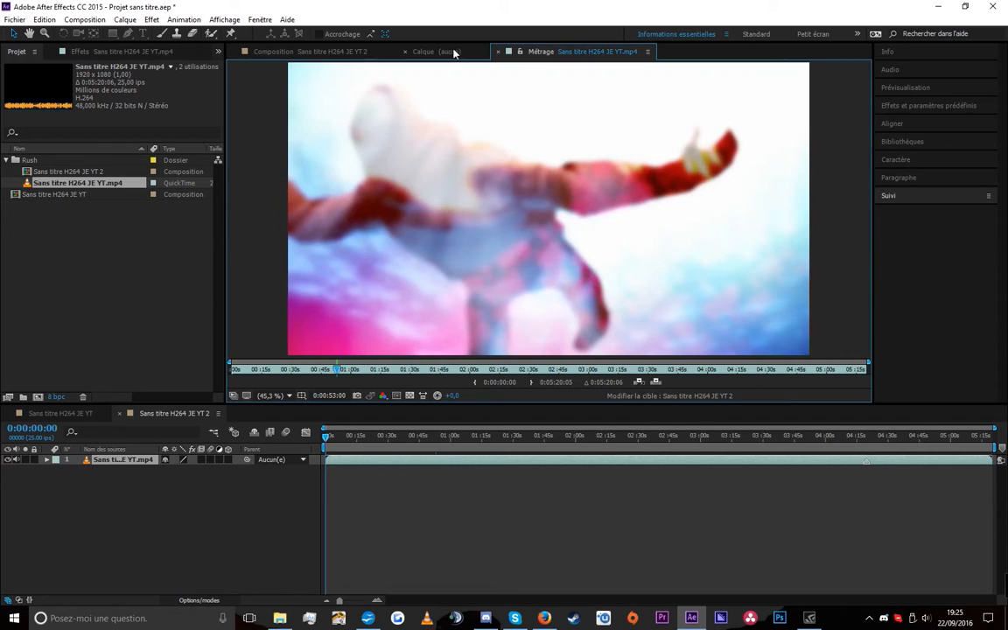
double_click(151, 459)
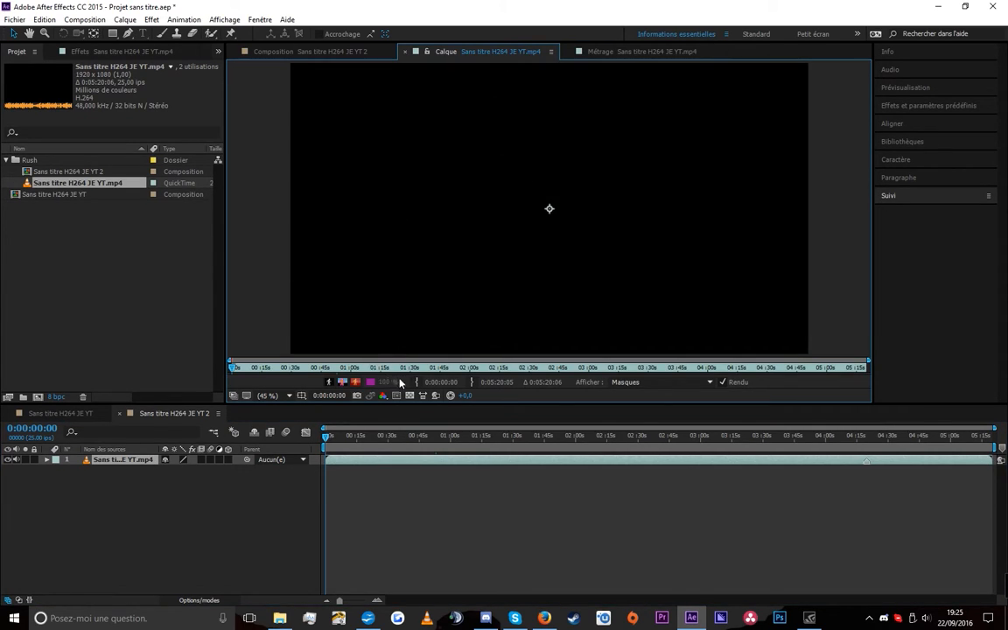
left_click_drag(392, 368, 417, 368)
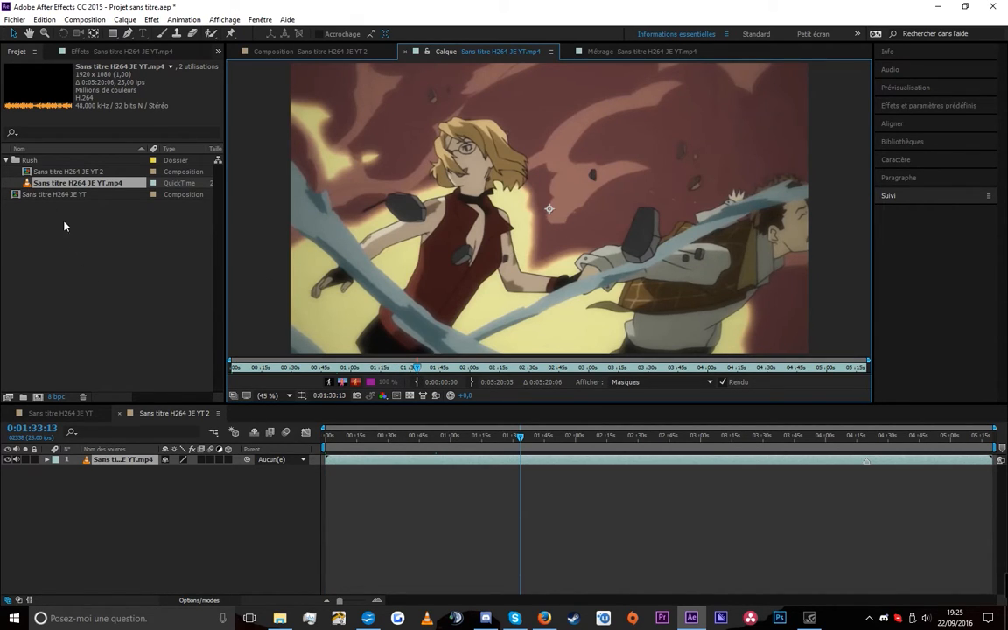
Trim the footage Sans titre H264 JE YT.mp4 from 0:01:56:06 to 0:02:16:05 and overlay that excerpt into Sans titre H264 JE YT 2
double_click(35, 182)
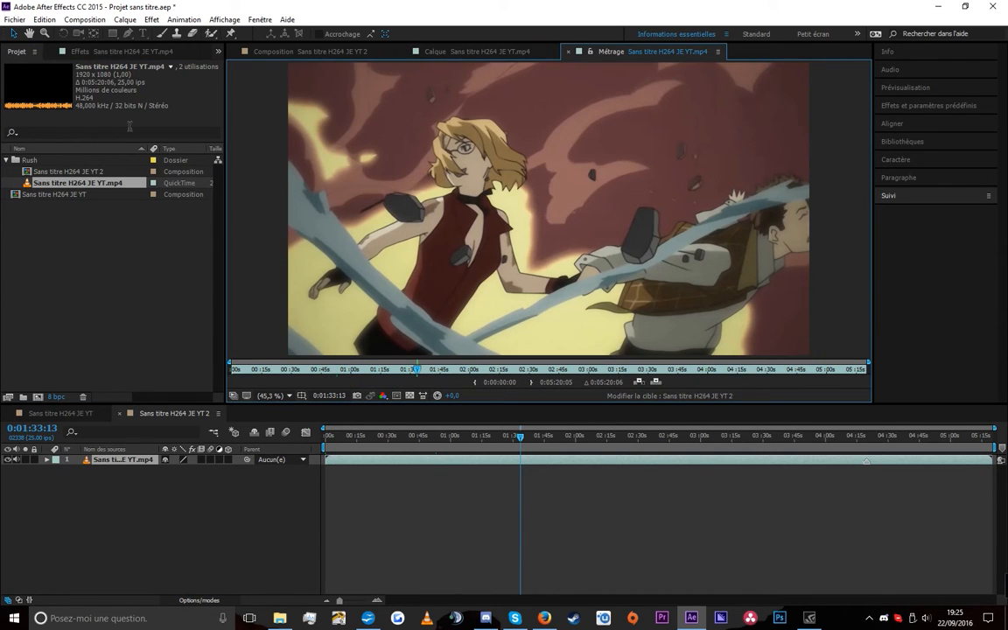
left_click(414, 371)
left_click_drag(414, 371, 462, 371)
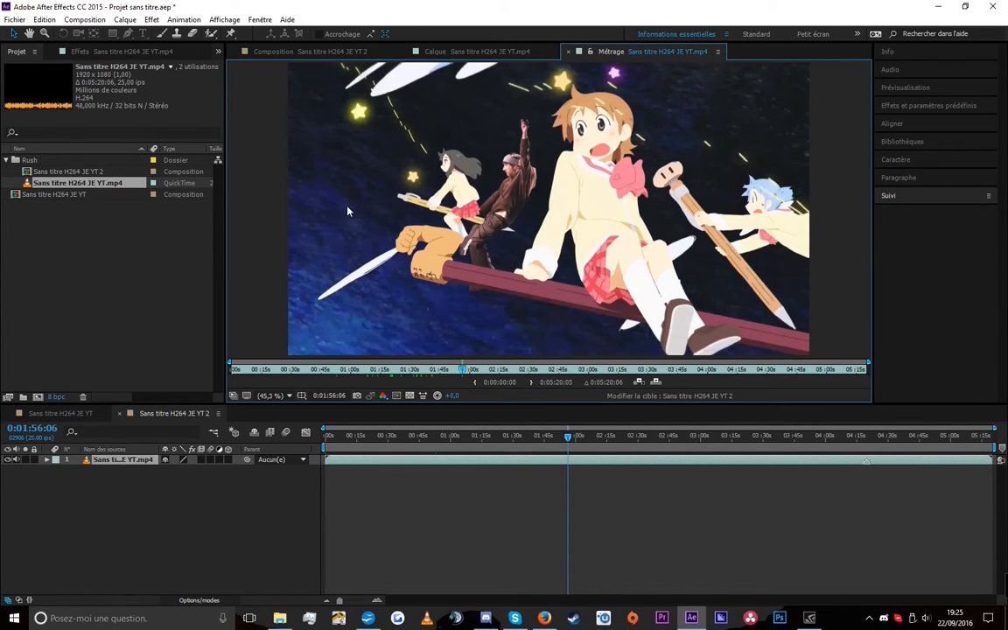
left_click(475, 384)
left_click(532, 384)
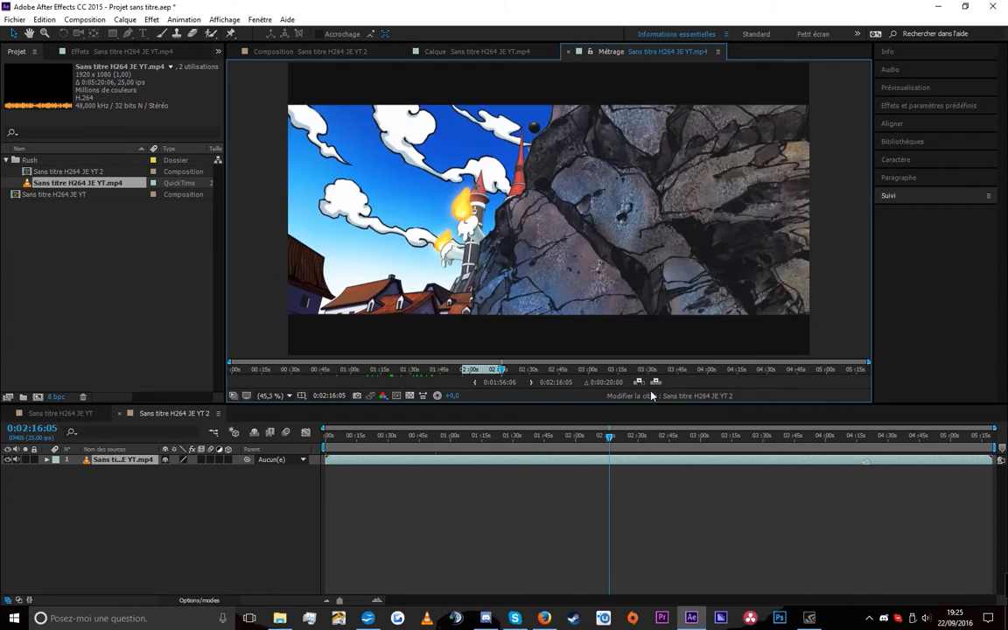
left_click(655, 384)
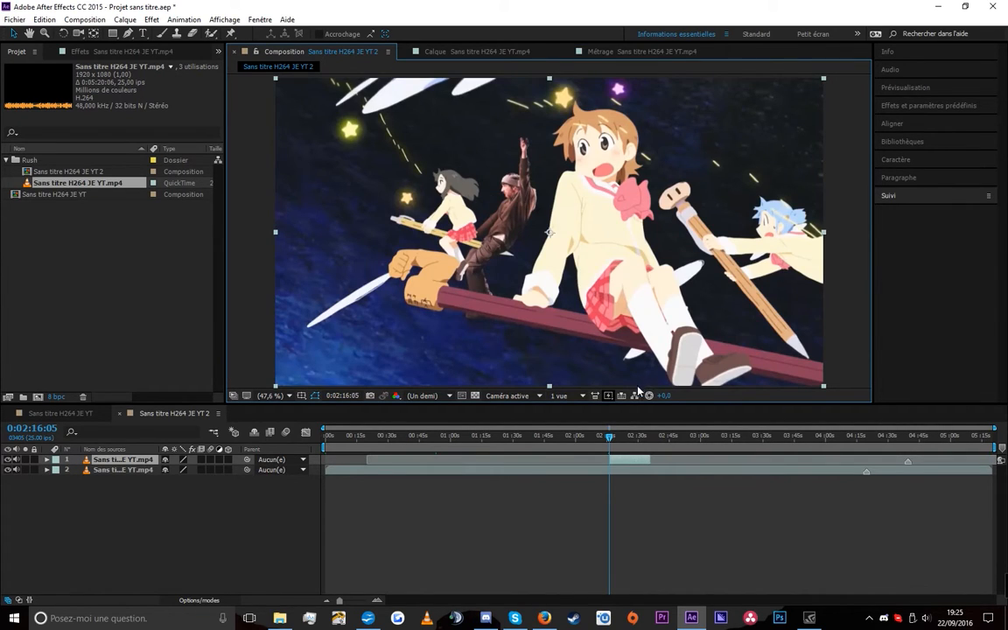
Show the layer view of the video and inspect the colour and position info of its pixels
left_click(517, 52)
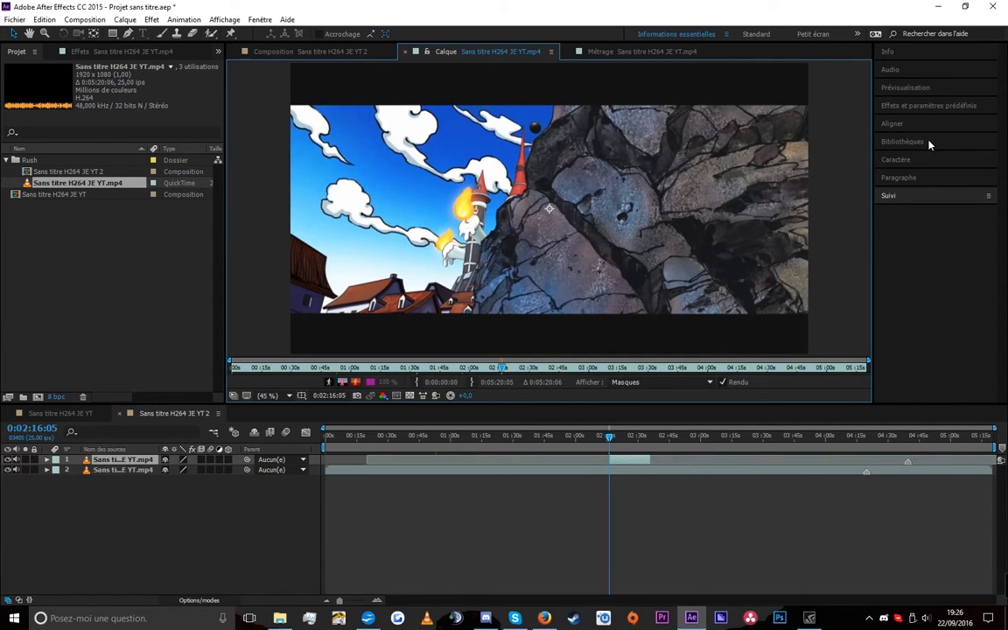
left_click(944, 55)
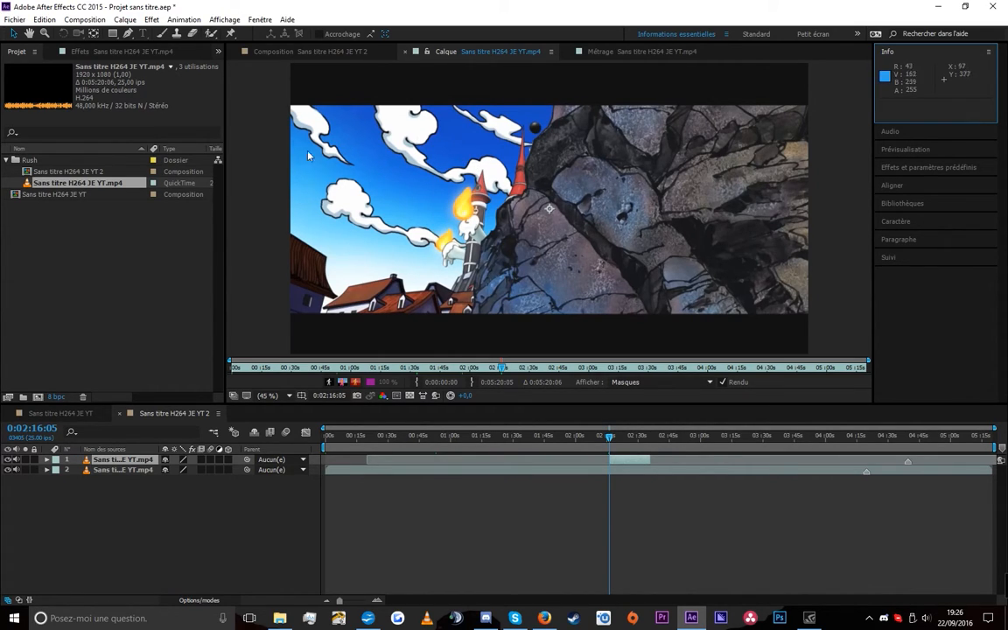
Move the current time to 0:01:38:12, try lowering the audio level, and undo the level change
left_click(943, 131)
left_click_drag(571, 435, 531, 427)
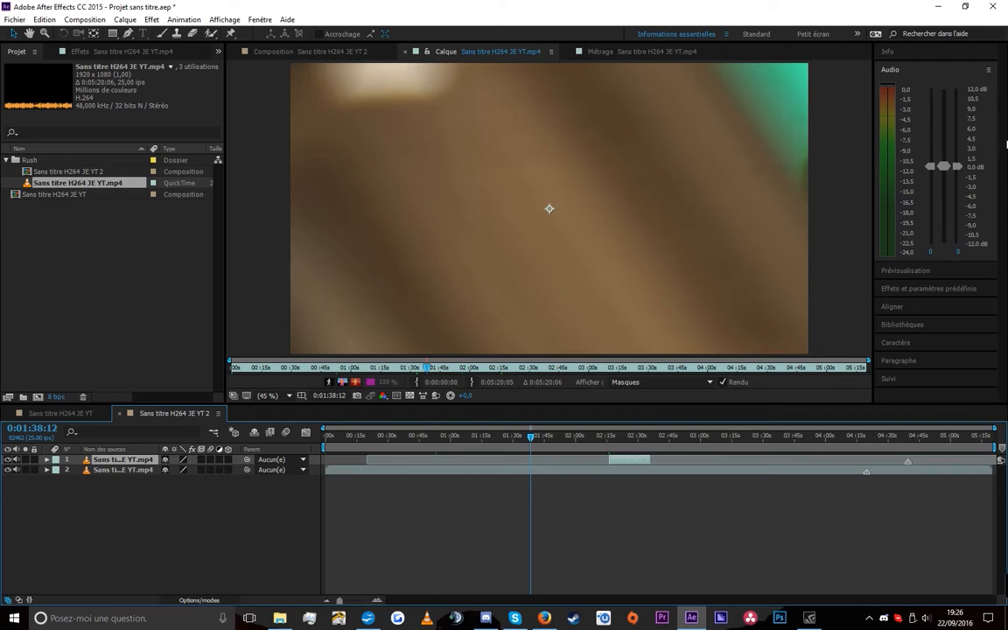
left_click_drag(945, 170, 938, 197)
key("ctrl+z")
left_click(910, 69)
Play the preview with audio excluded, and narrow the composition's work area to about one second around 0:01:43
left_click(950, 87)
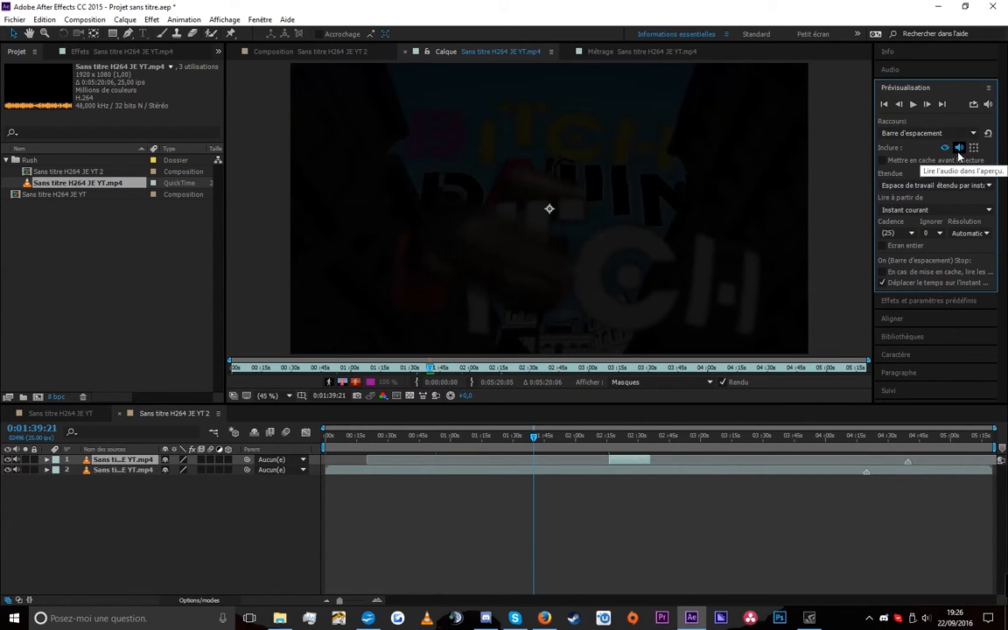
left_click(913, 106)
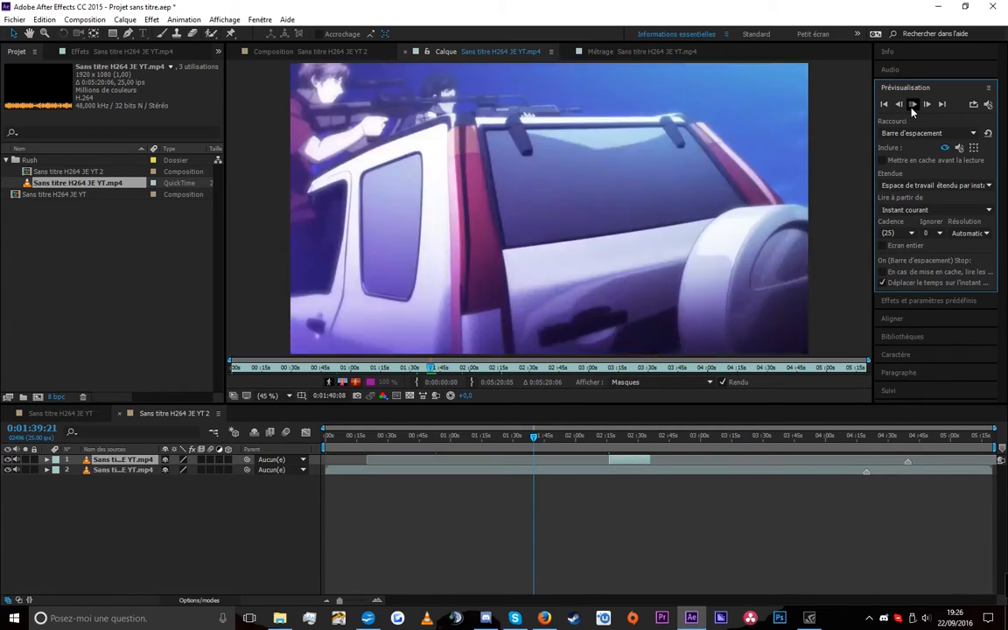
left_click(973, 106)
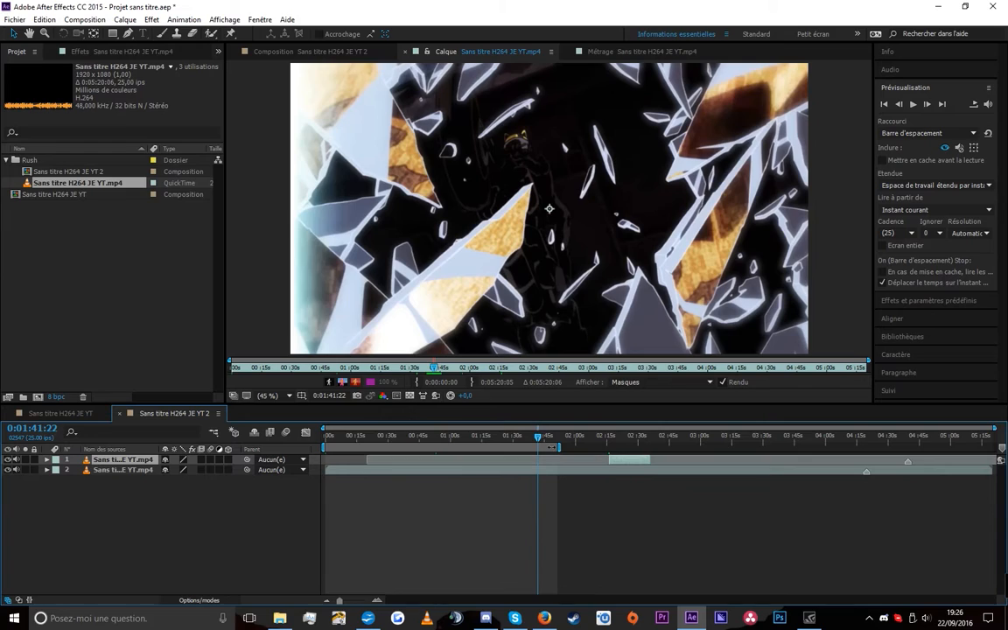
left_click_drag(325, 447, 482, 448)
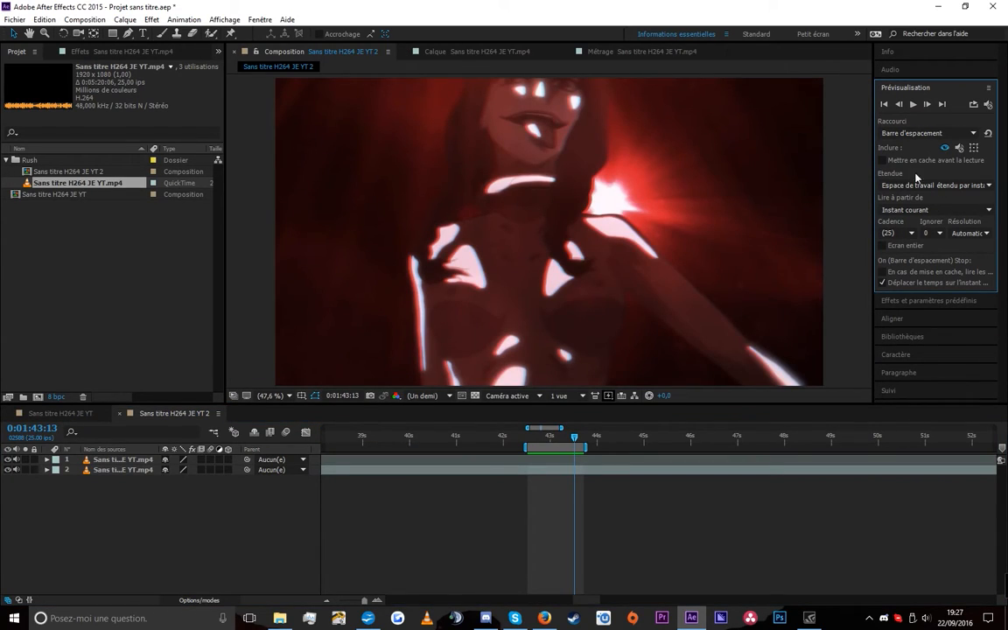
left_click(934, 88)
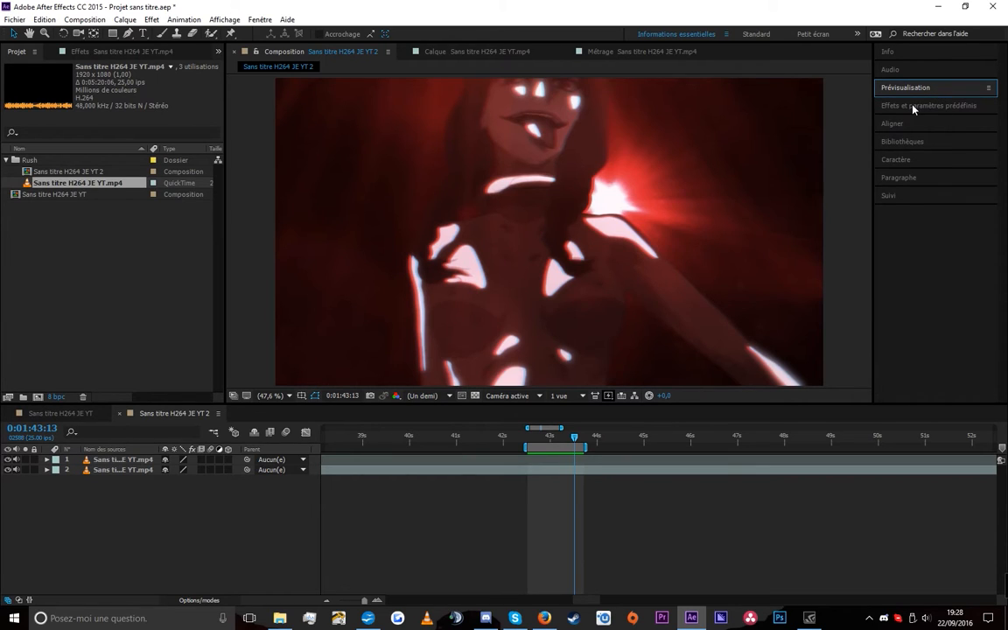
Search the effects and presets for "courbe" and clear the search
left_click(913, 106)
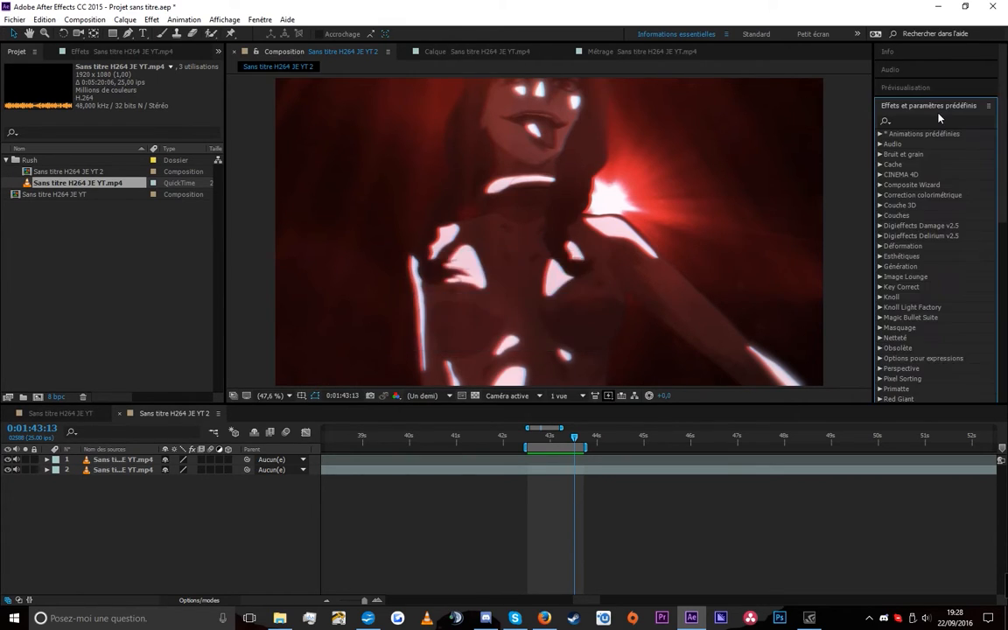
left_click(152, 20)
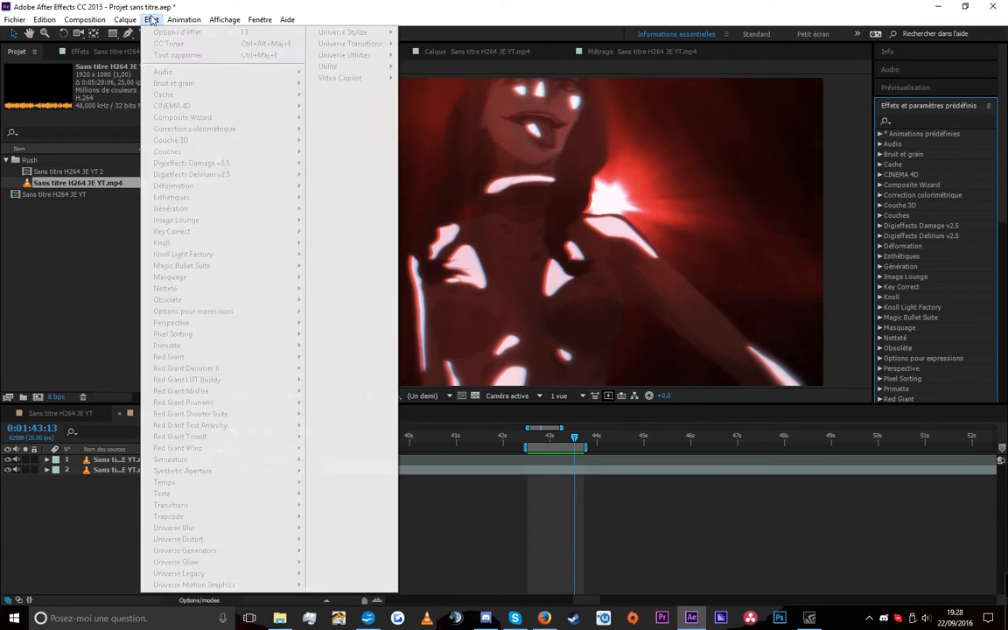
left_click(919, 120)
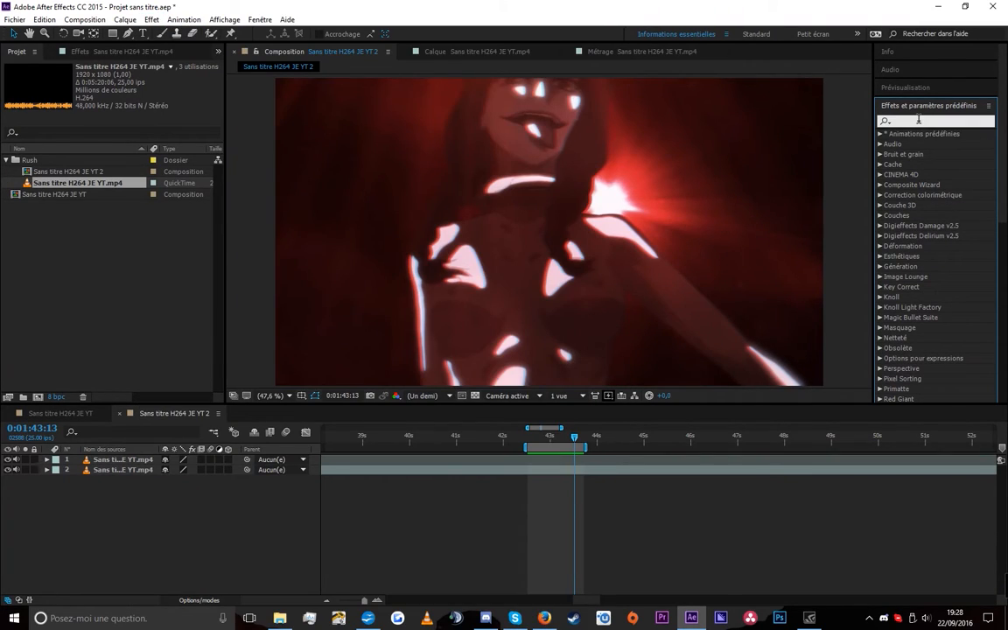
type("courbe")
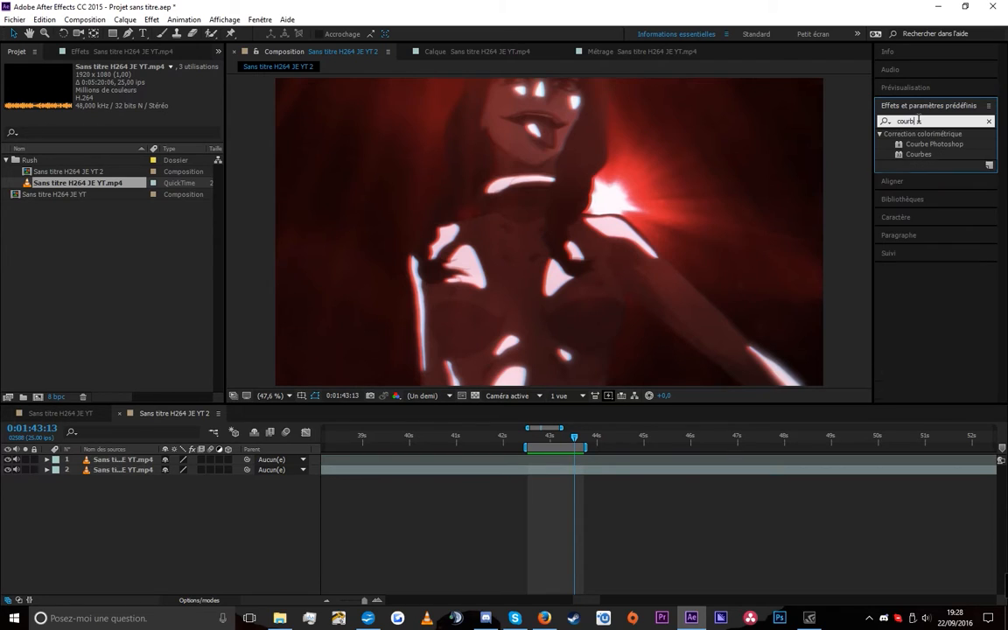
key("BackSpace")
key("BackSpace")
key("BackSpace")
key("BackSpace")
key("BackSpace")
key("BackSpace")
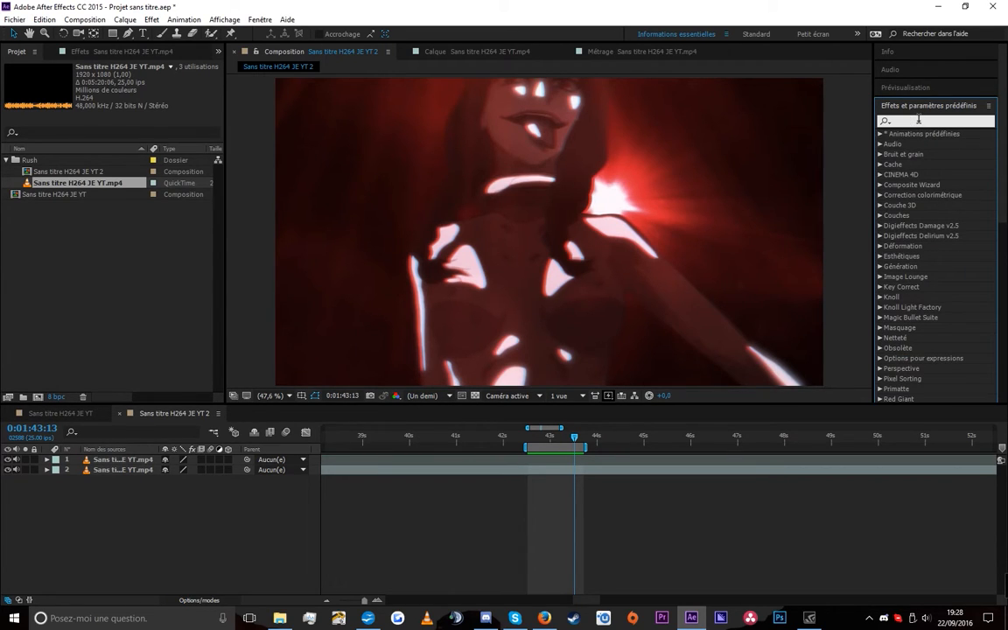
left_click(939, 106)
Show the paragraph, character and layer alignment settings one after another
left_click(901, 161)
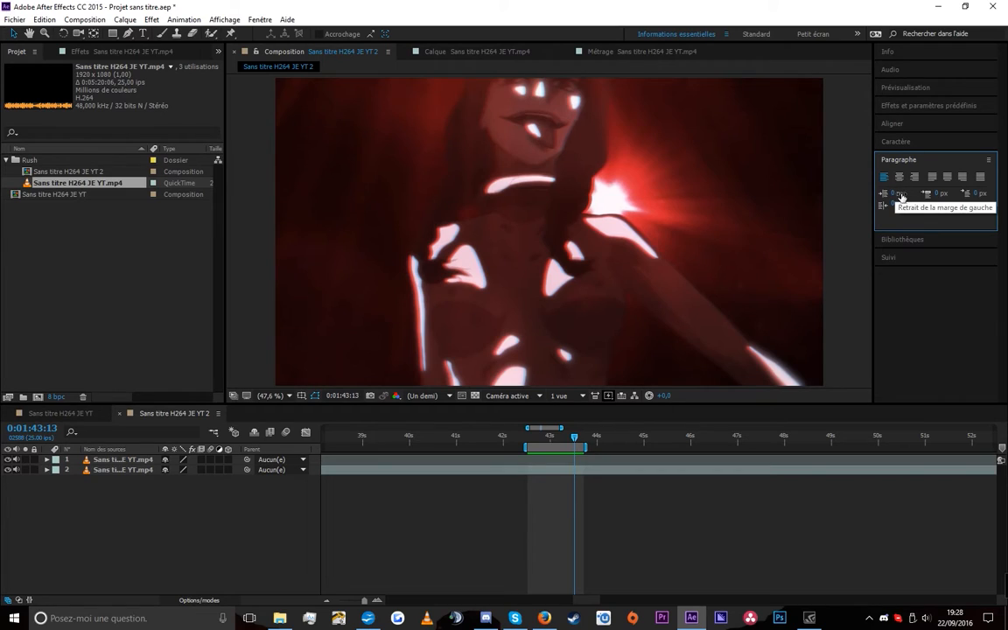
left_click(925, 144)
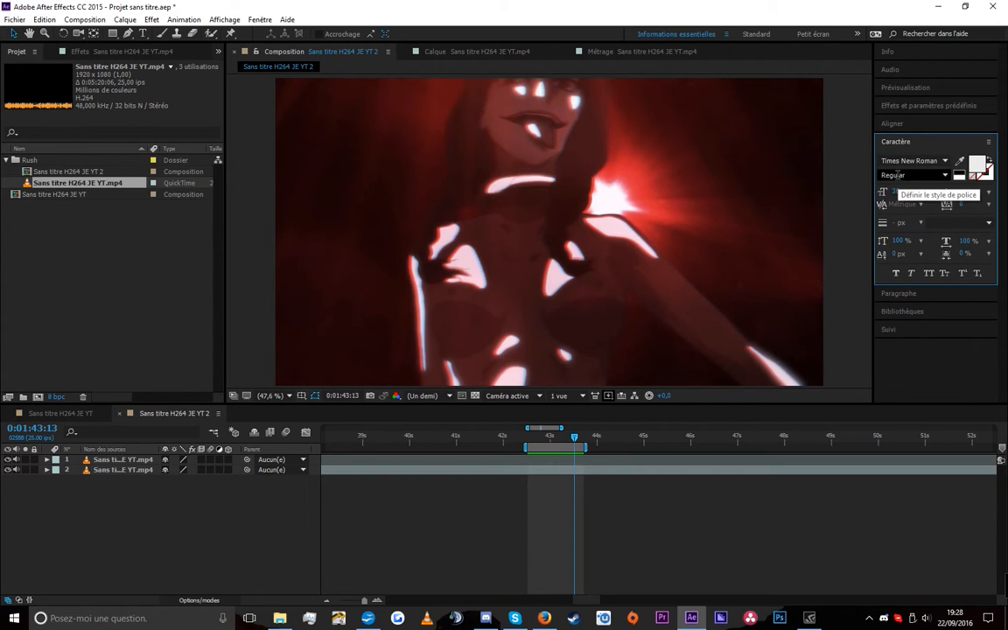
left_click(911, 124)
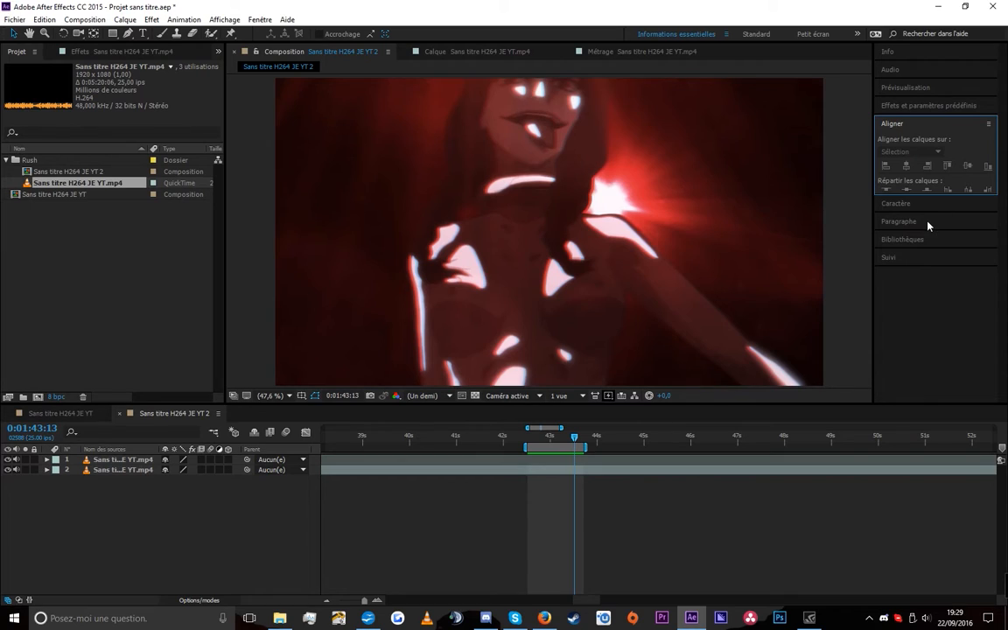
Examine the tracking and stabilisation options available for the lower video layer at 0:01:43:07
left_click(928, 257)
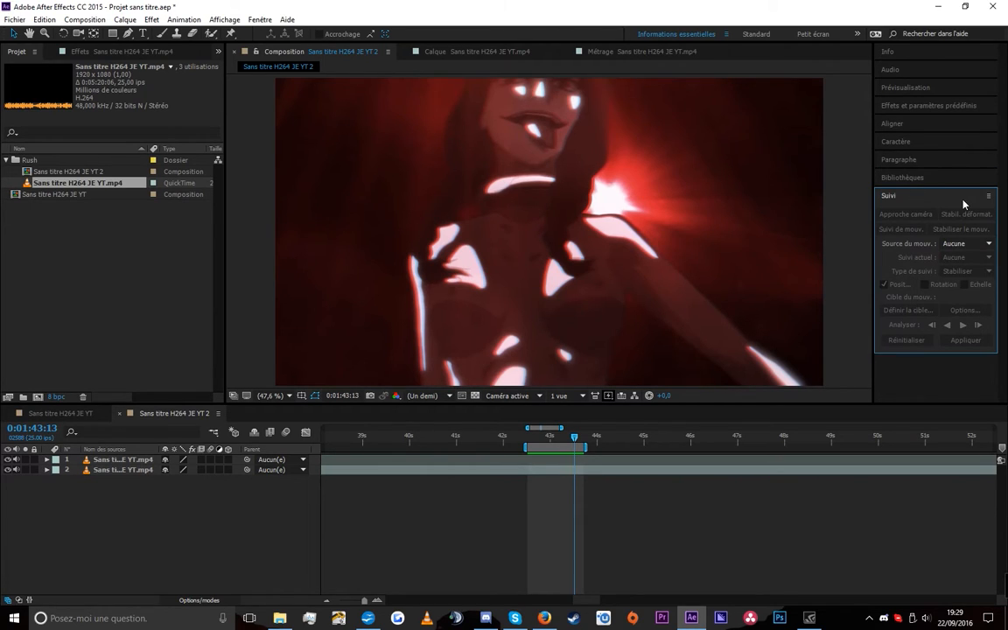
left_click(560, 472)
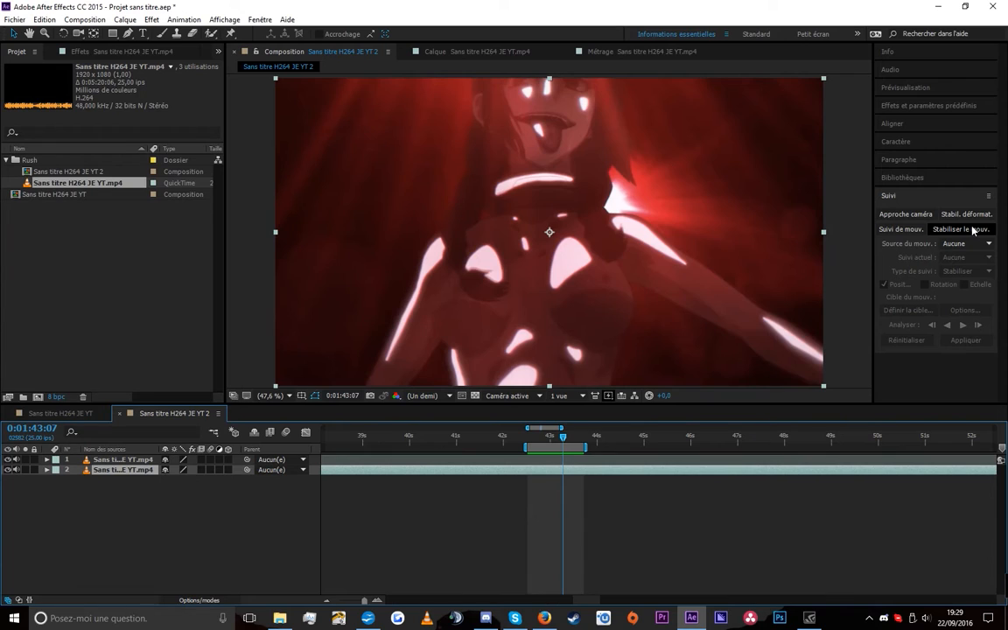
left_click(888, 195)
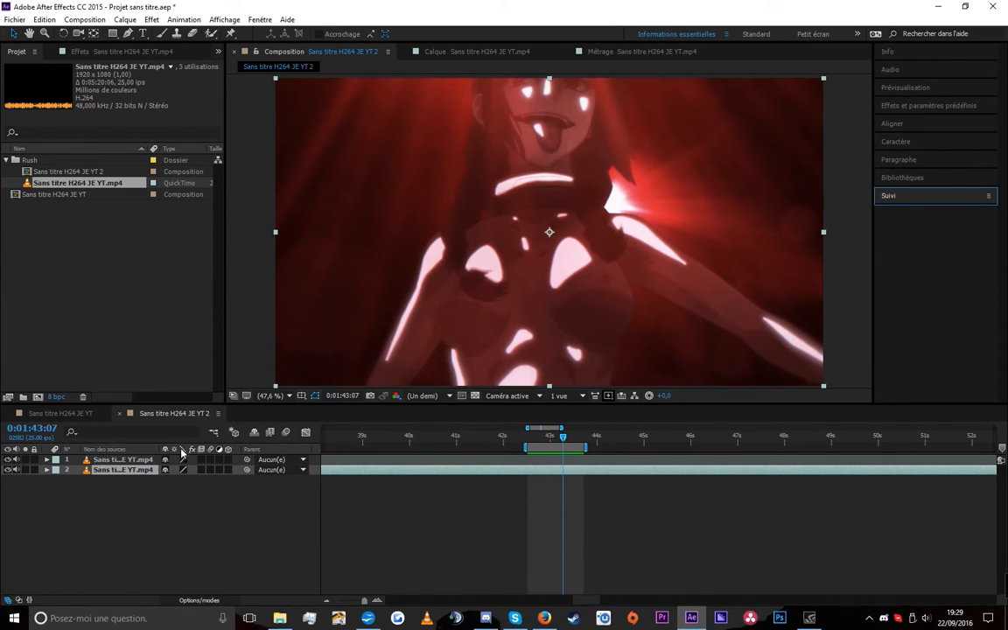
Switch to the timeline of Sans titre H264 JE YT and select that composition in the project
left_click(77, 413)
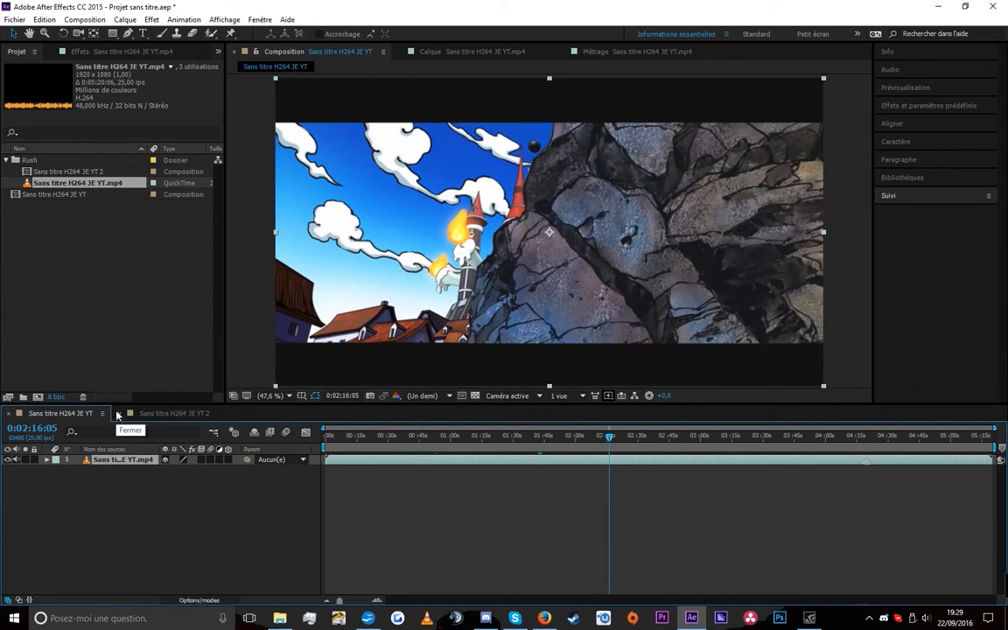
left_click(60, 195)
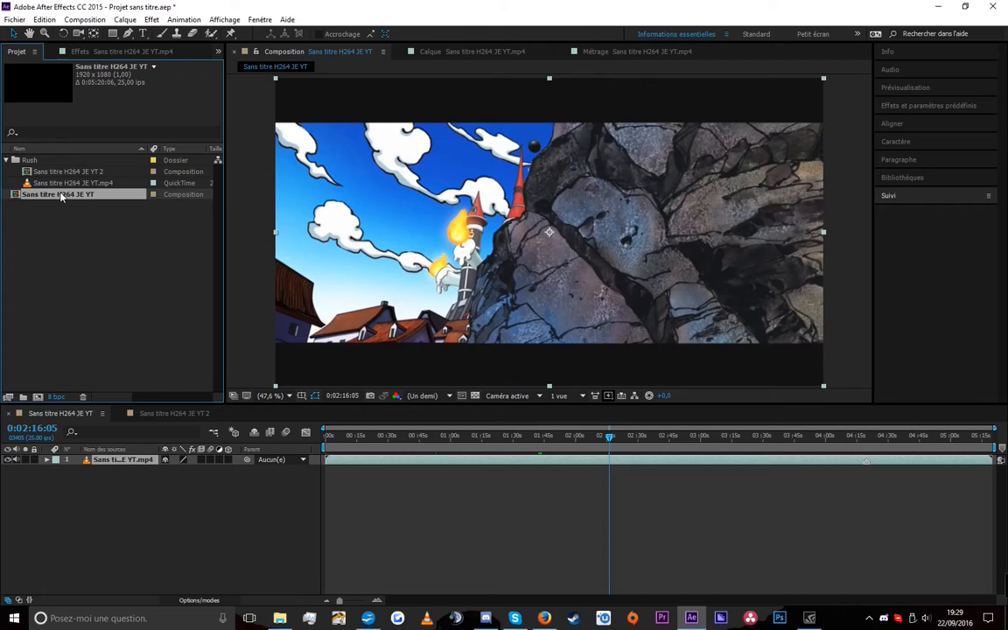
Duplicate the composition Sans titre H264 JE YT four times and open the copy Sans titre H264 JE YT 6
key("ctrl+d")
key("ctrl+d")
key("ctrl+d")
key("ctrl+d")
left_click(61, 219, "shift")
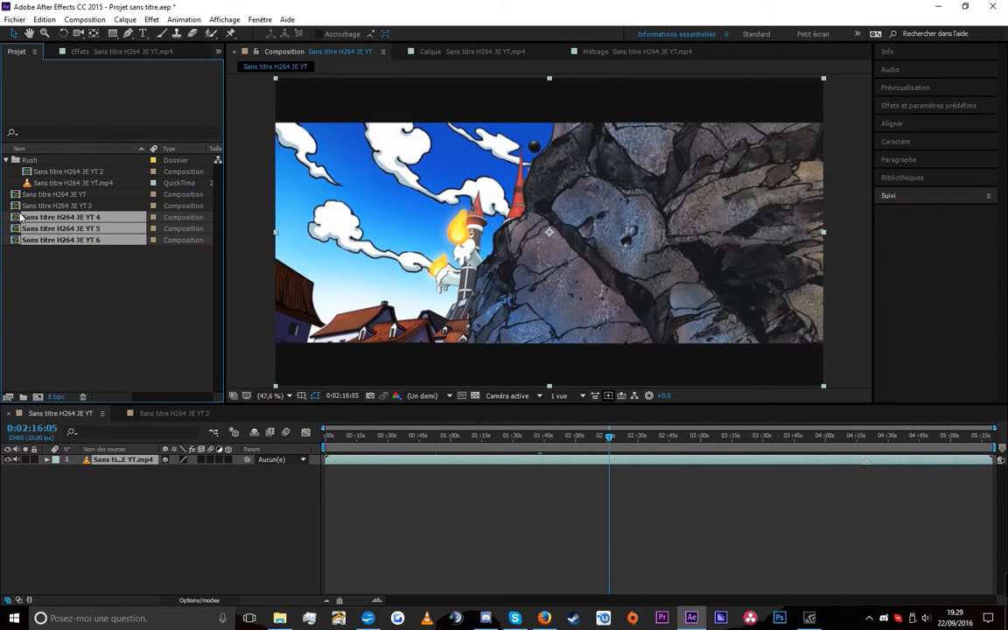
double_click(21, 217)
left_click(67, 265)
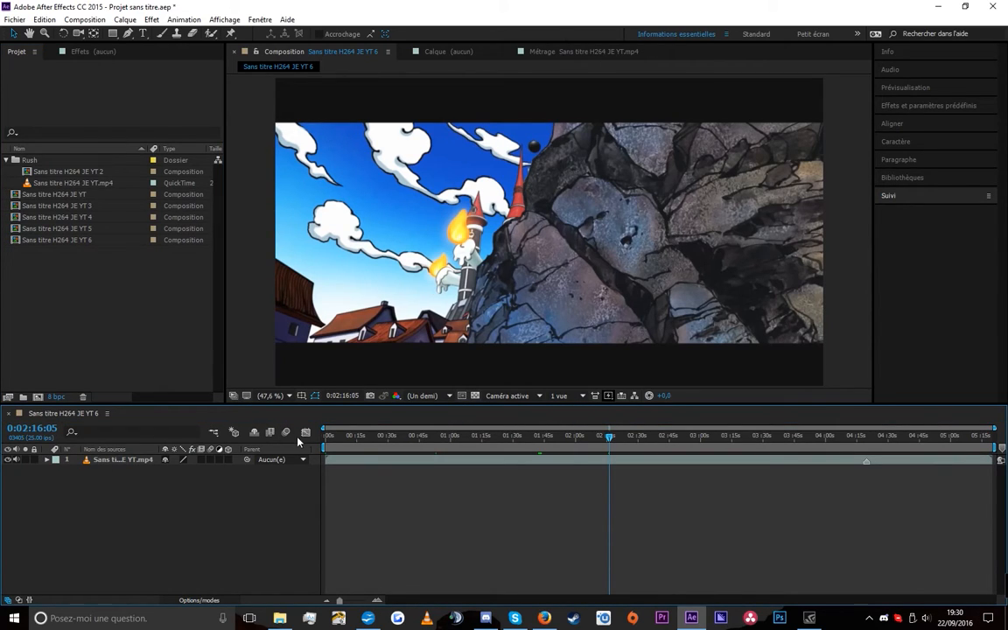
Set the current time to 0:00:31:10 and nest Sans titre H264 JE YT 3 above the video layer
left_click(392, 437)
left_click(213, 435)
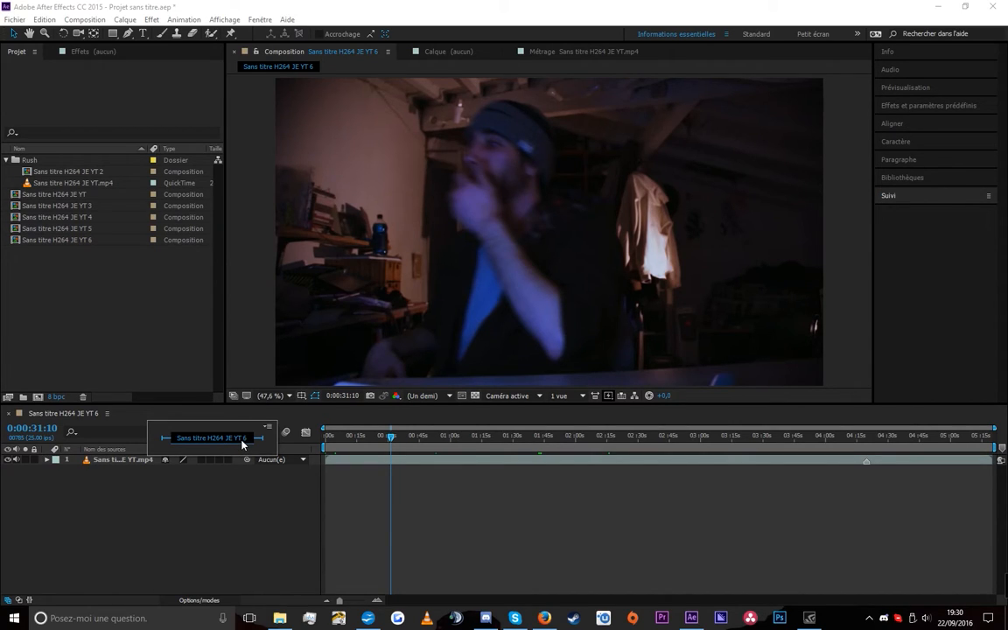
left_click_drag(70, 204, 88, 459)
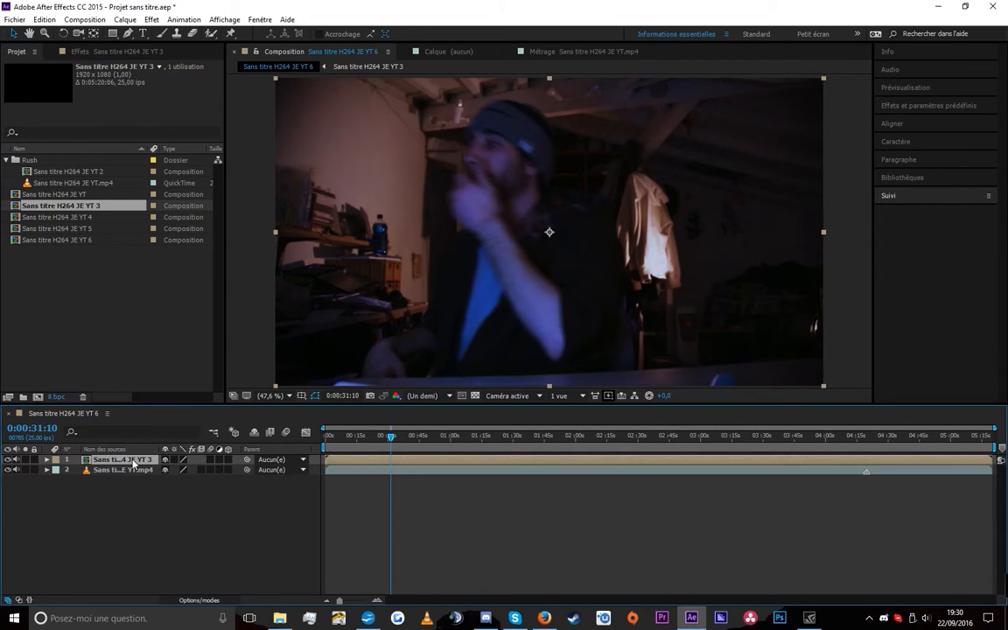
Open the nested composition Sans titre H264 JE YT 3, switch between it and its parent, and close it again
double_click(87, 458)
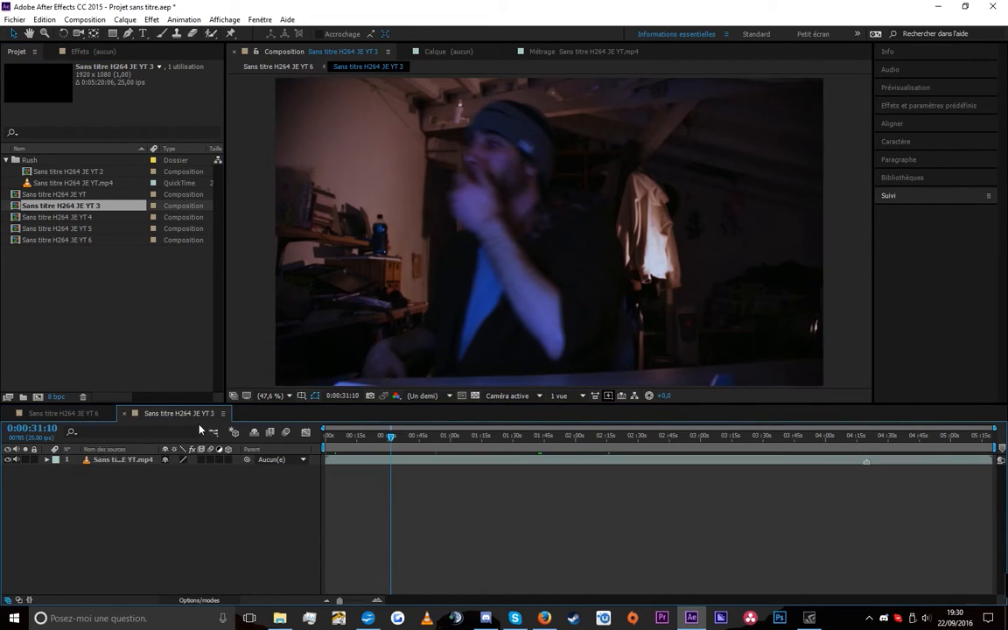
left_click(63, 413)
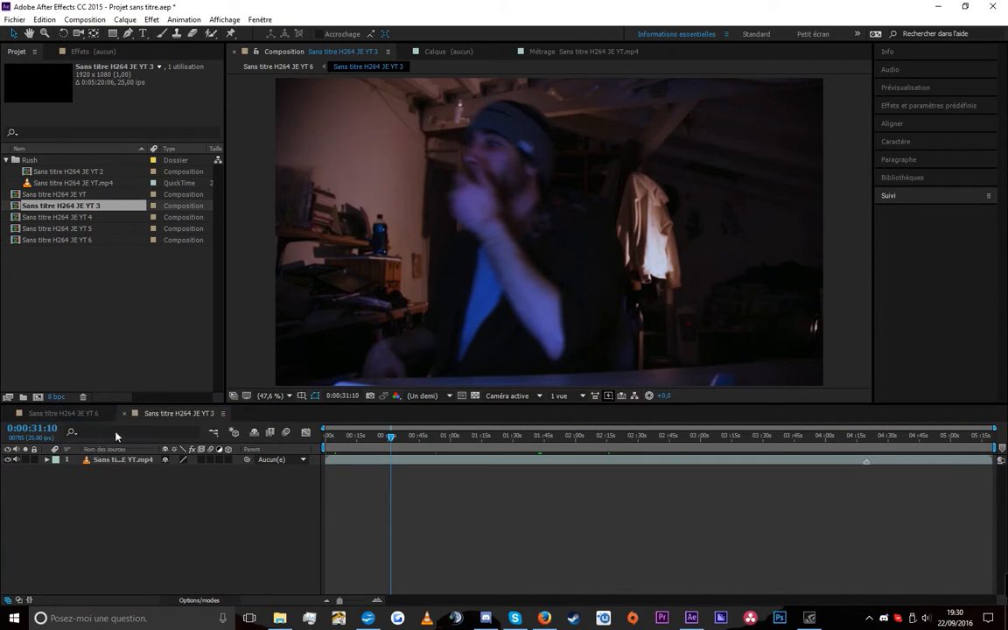
left_click(175, 413)
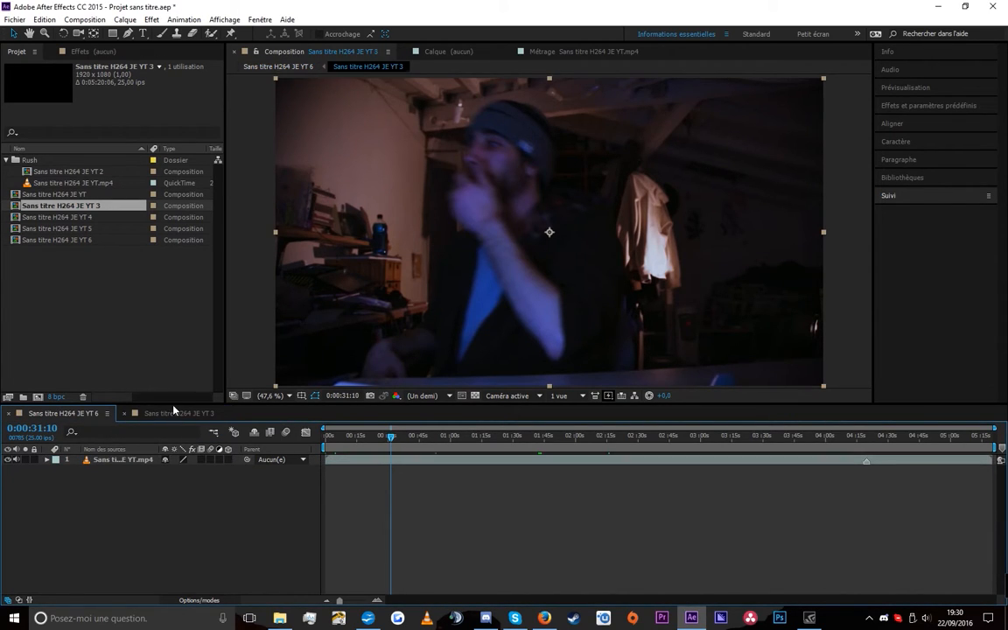
left_click(214, 432)
left_click(219, 515)
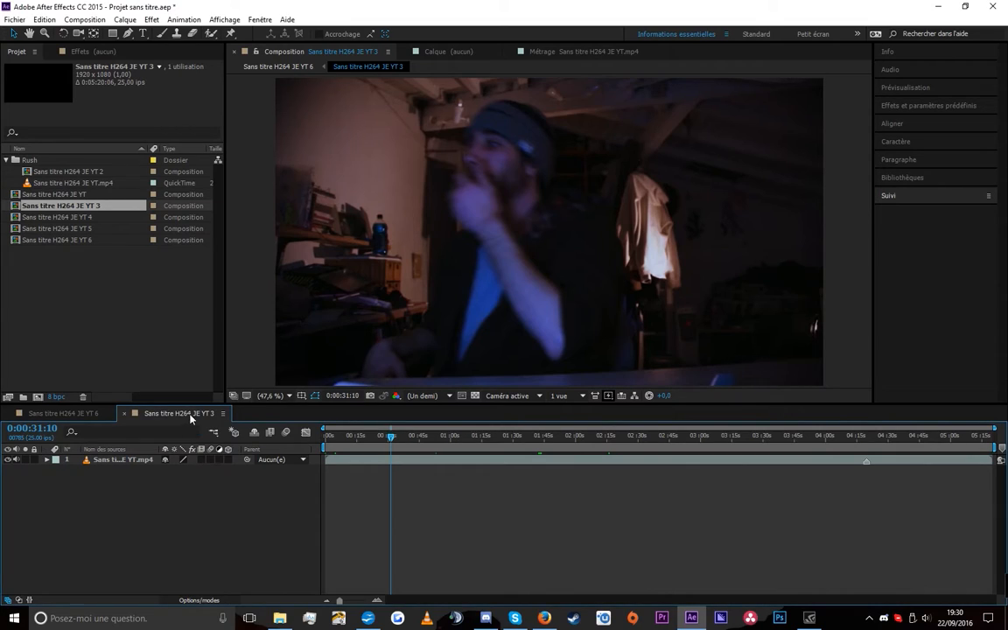
left_click(125, 413)
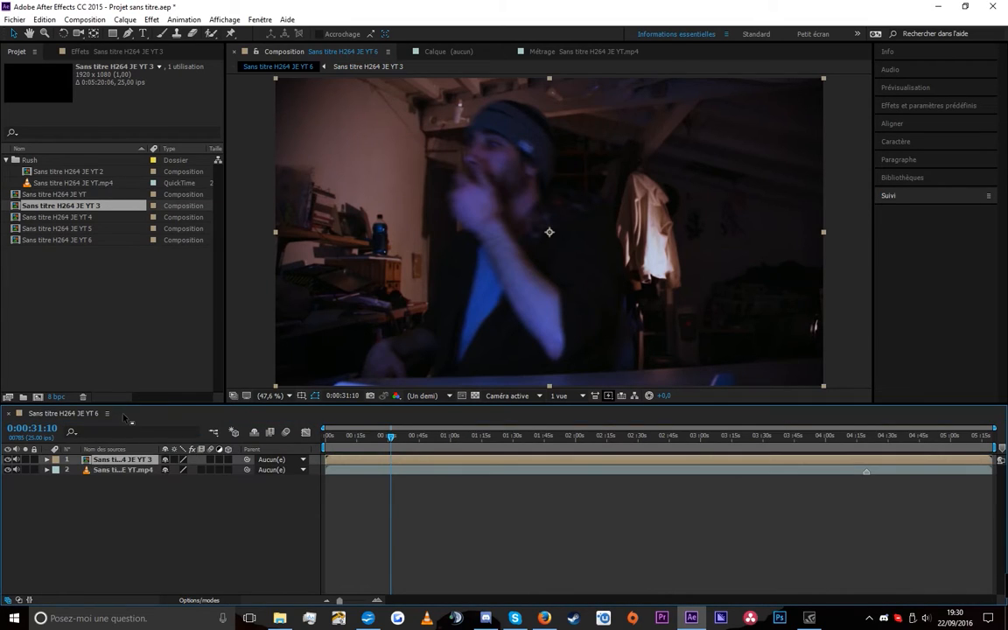
Try the shy option on the nested layer by hiding and showing shy layers, and test the composition's frame blending switch
left_click(255, 432)
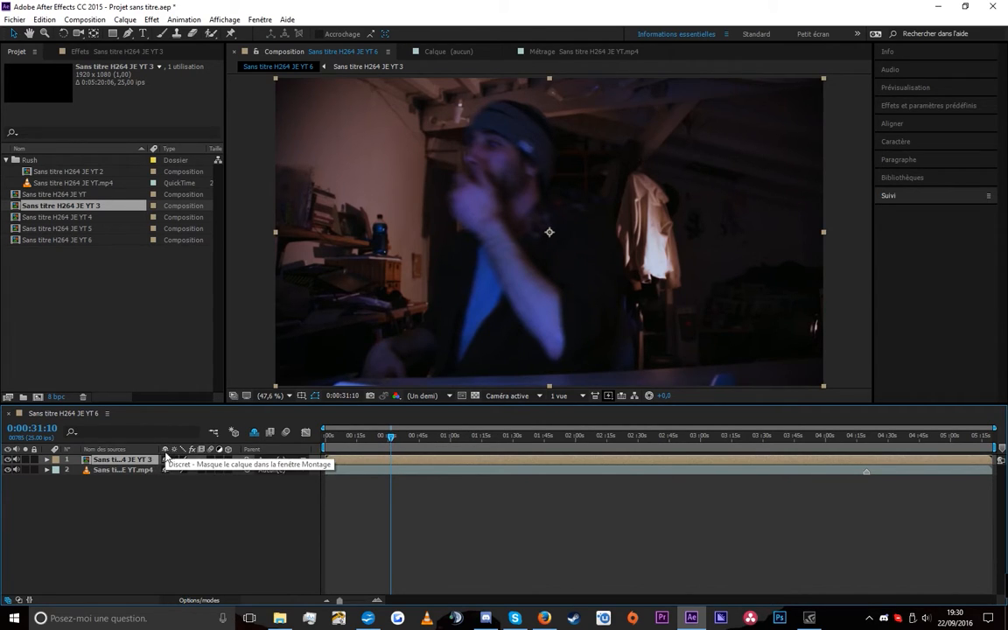
left_click(166, 461)
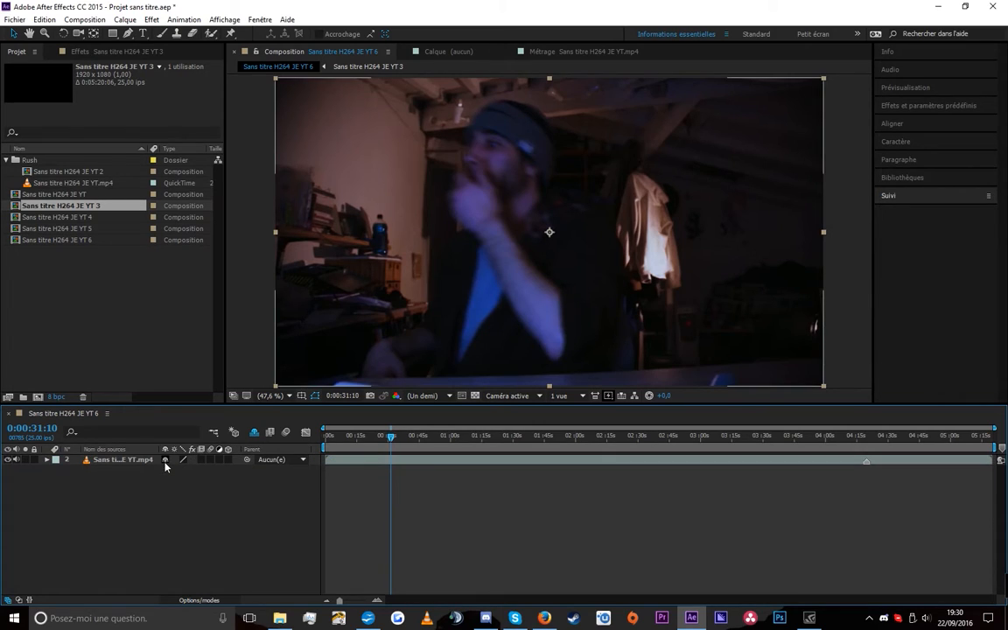
left_click(254, 432)
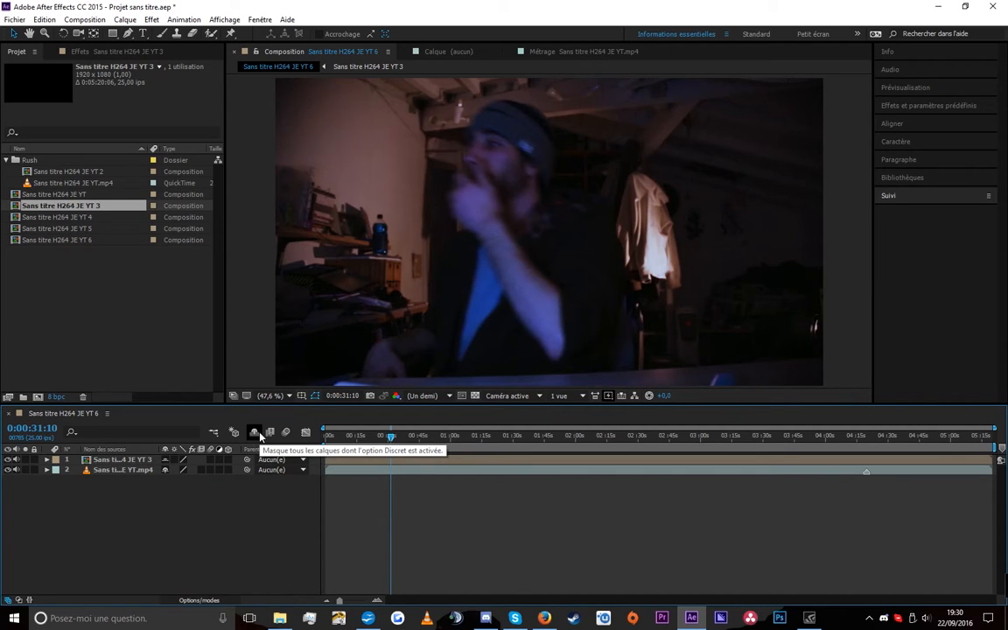
left_click(259, 434)
left_click(259, 434)
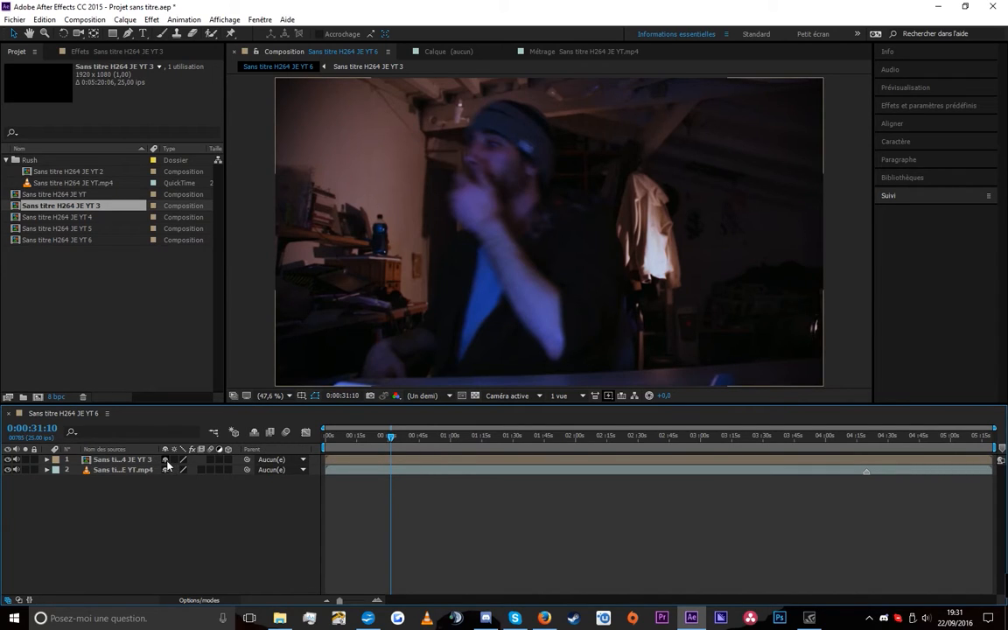
left_click(270, 432)
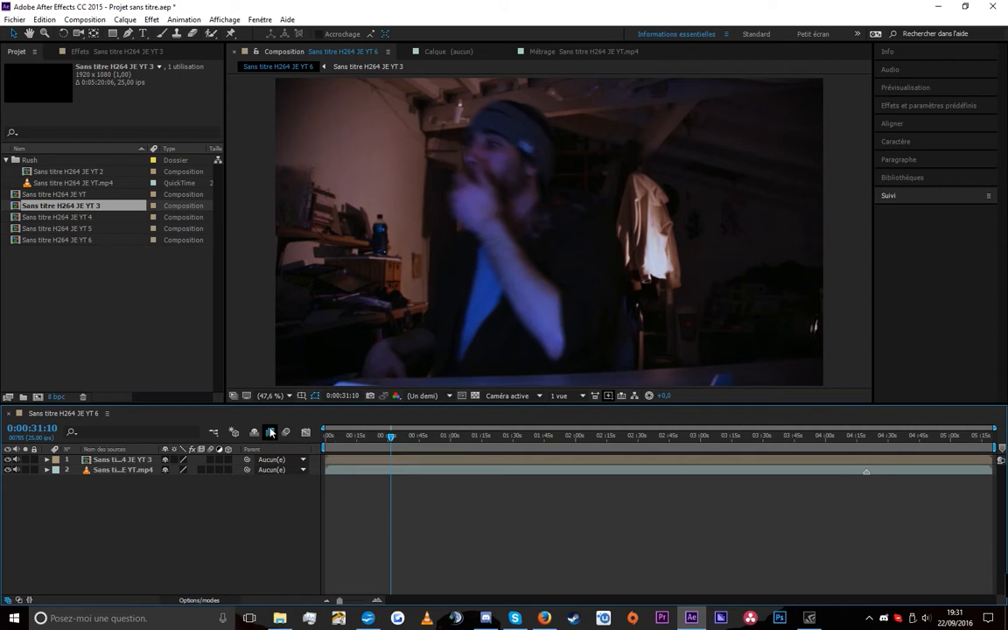
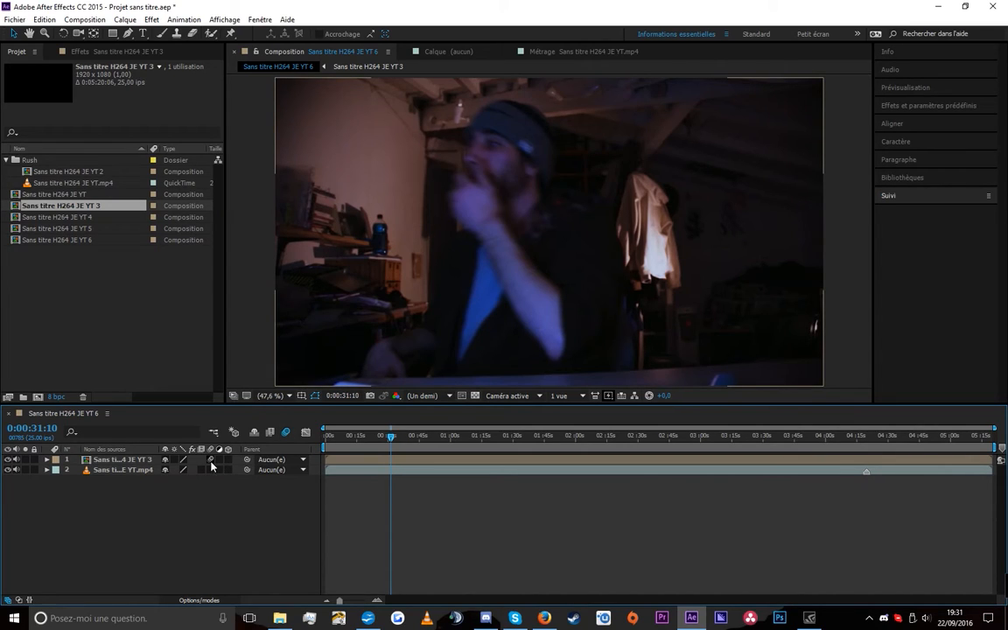
Reveal the nested layer's Position property and set its first keyframe at 0:00:31:10
left_click(352, 462)
key("p")
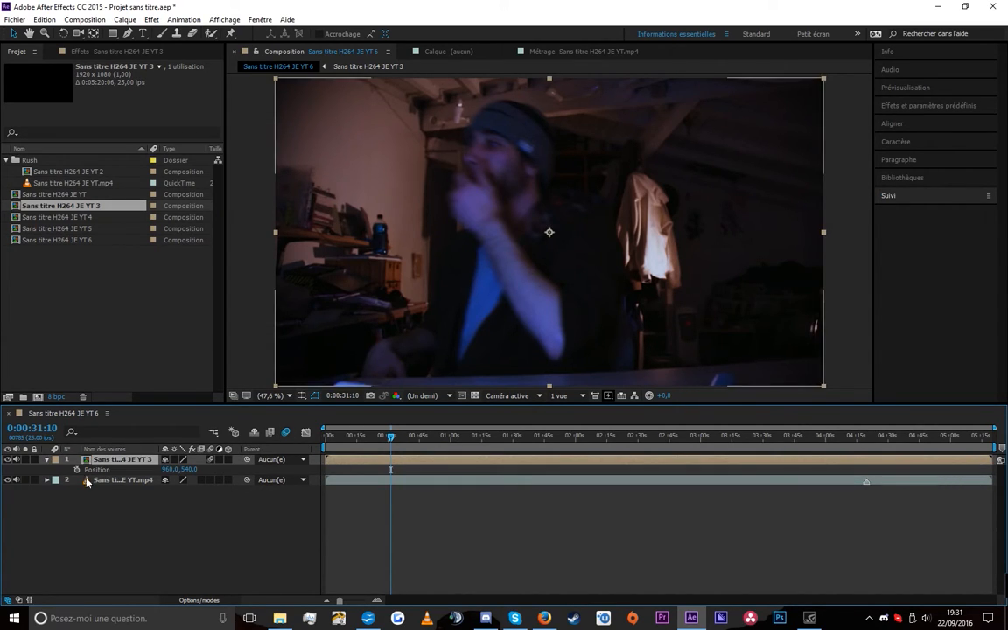
left_click(76, 470)
Move the nested layer to about 2380, 511 at 0:00:34:14 and retime that position keyframe to 0:00:31:22
left_click(396, 435)
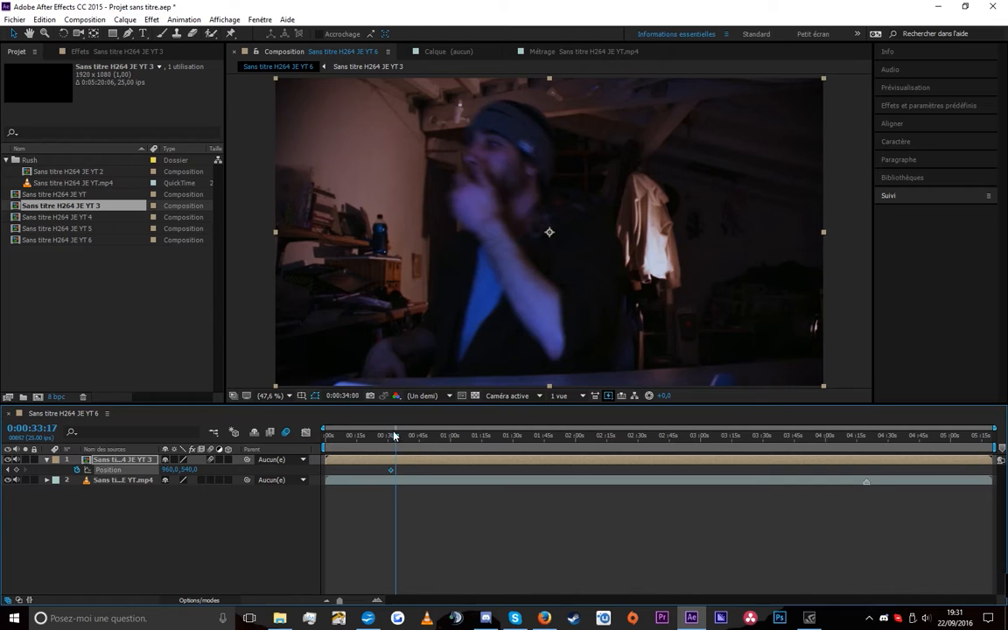
left_click_drag(395, 436, 397, 436)
left_click_drag(393, 231, 798, 222)
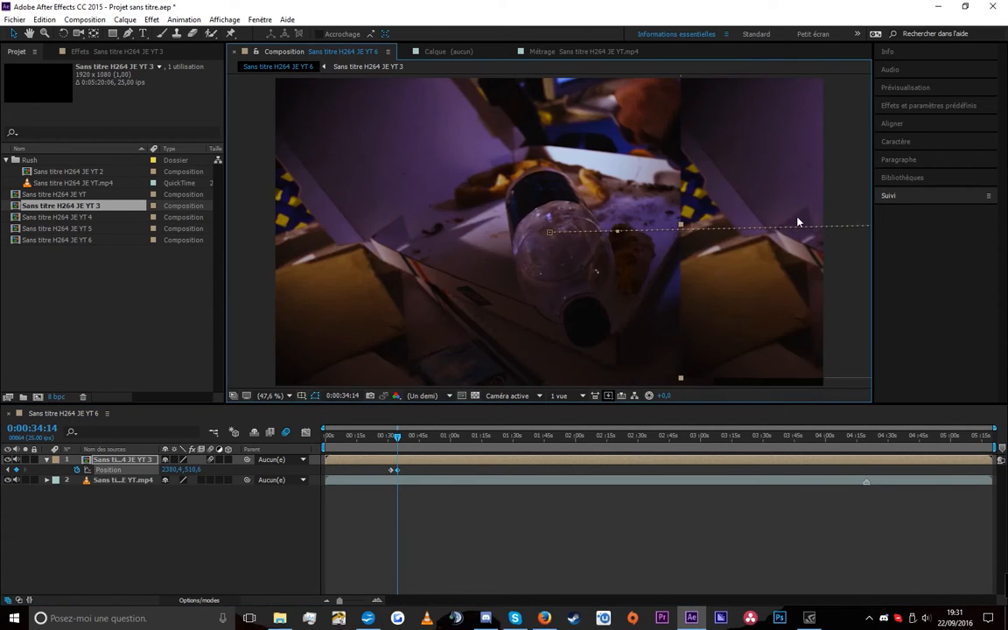
left_click_drag(620, 437, 630, 441)
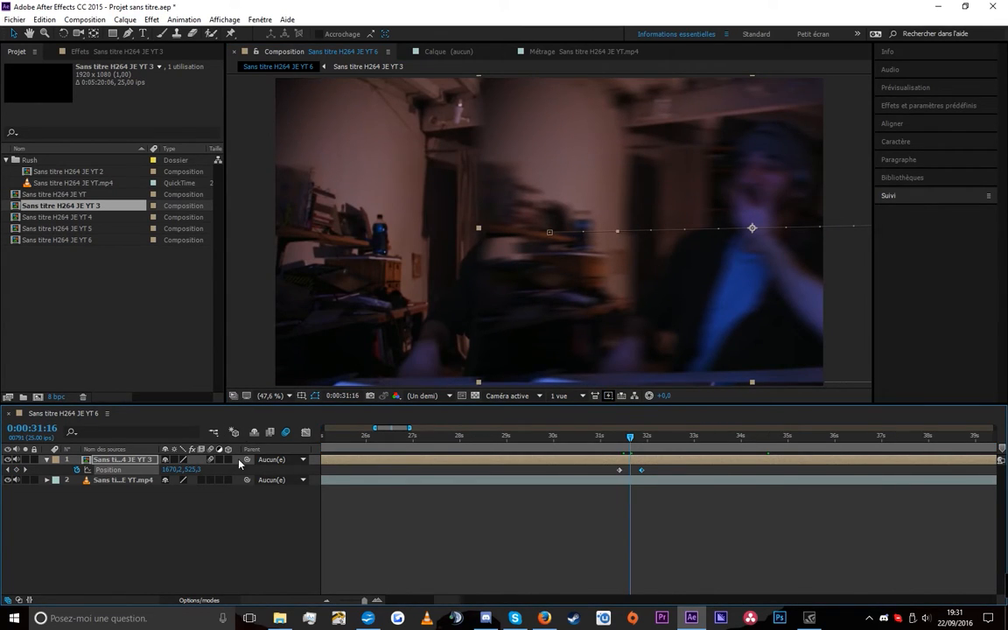
Turn off motion blur on the nested layer and examine its two position keyframes in the graph editor
left_click(210, 461)
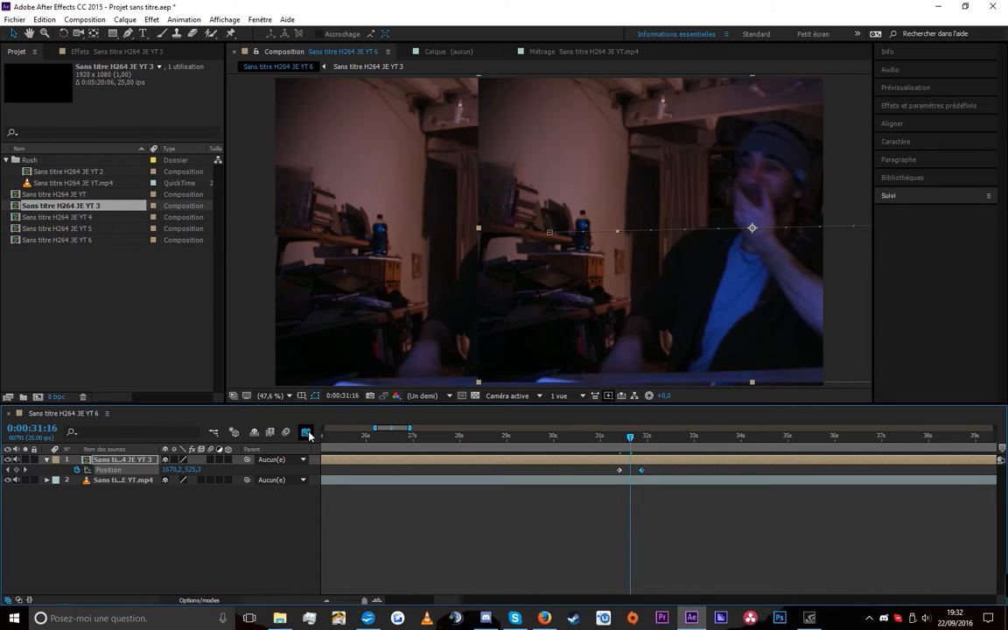
left_click(305, 433)
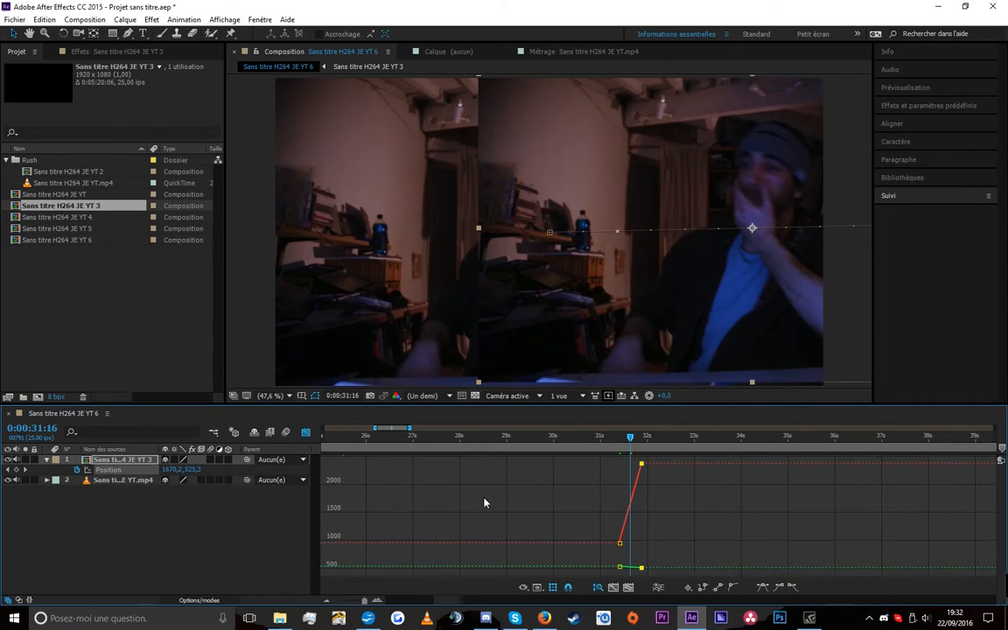
left_click(127, 472)
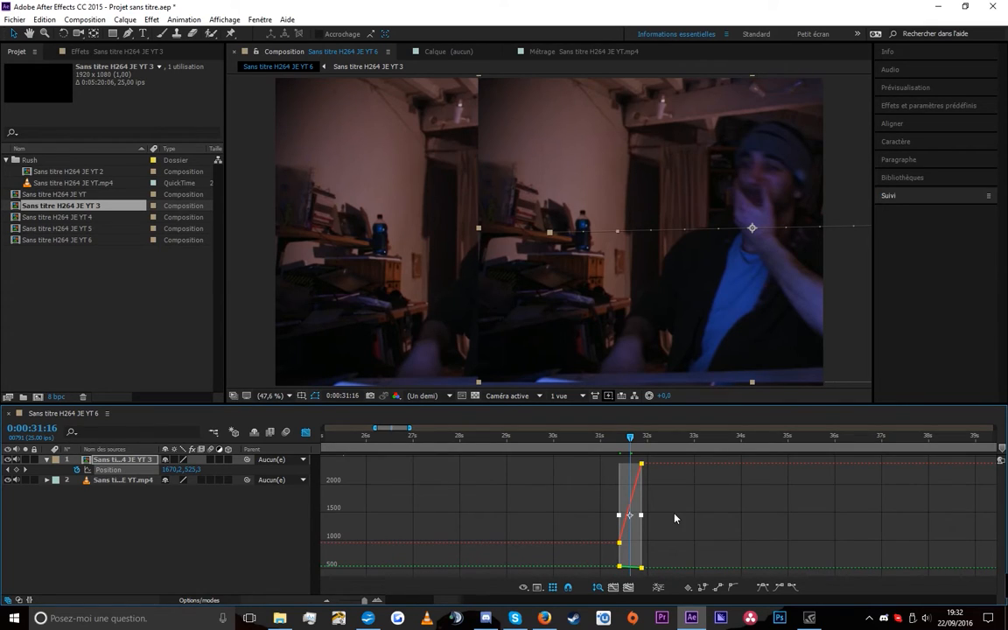
left_click(666, 469)
scroll(630, 486, "up", 3)
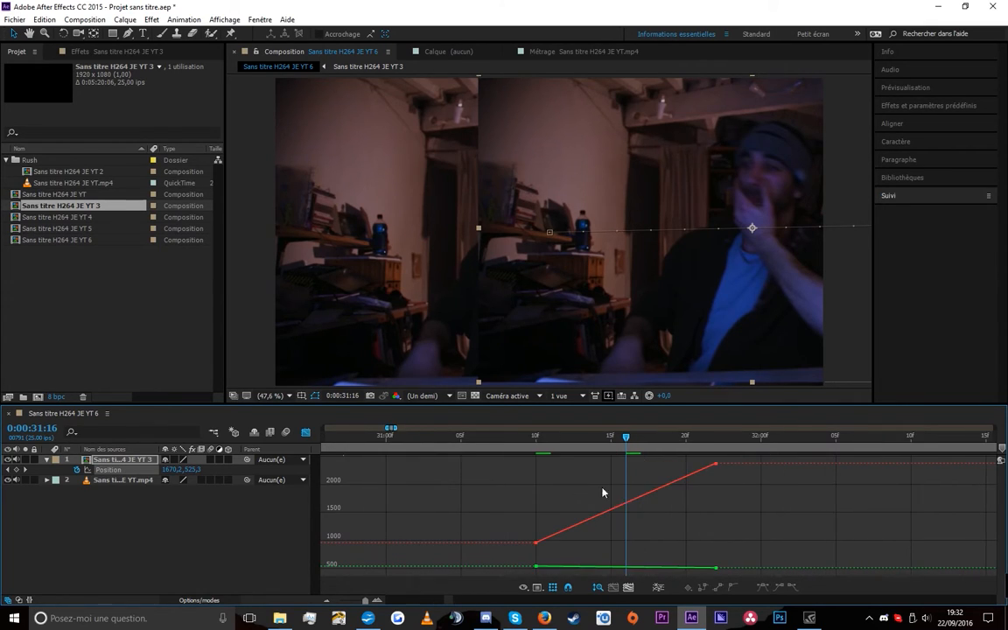
left_click(716, 464)
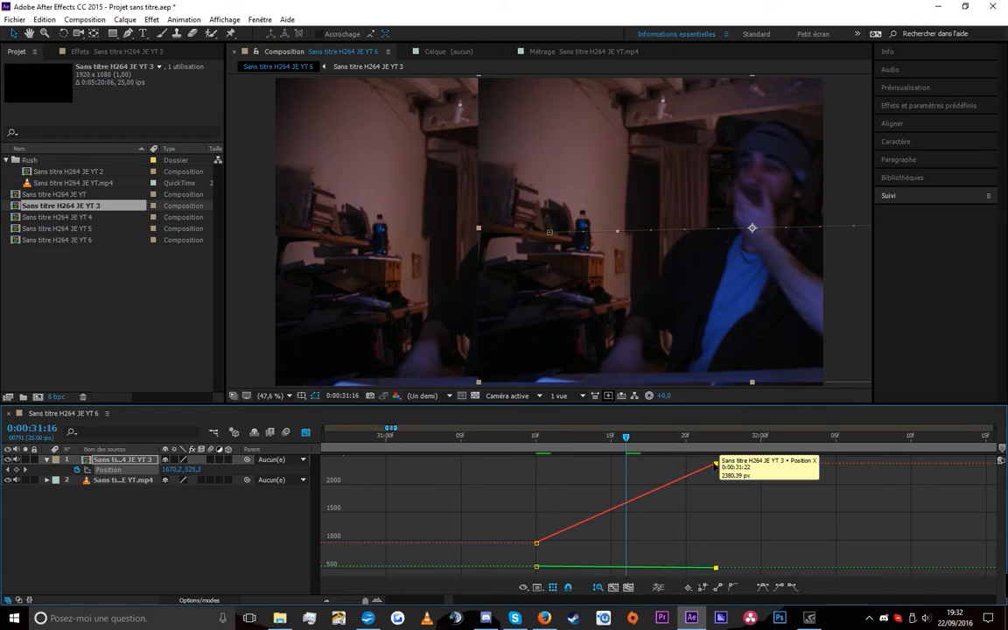
left_click(536, 543)
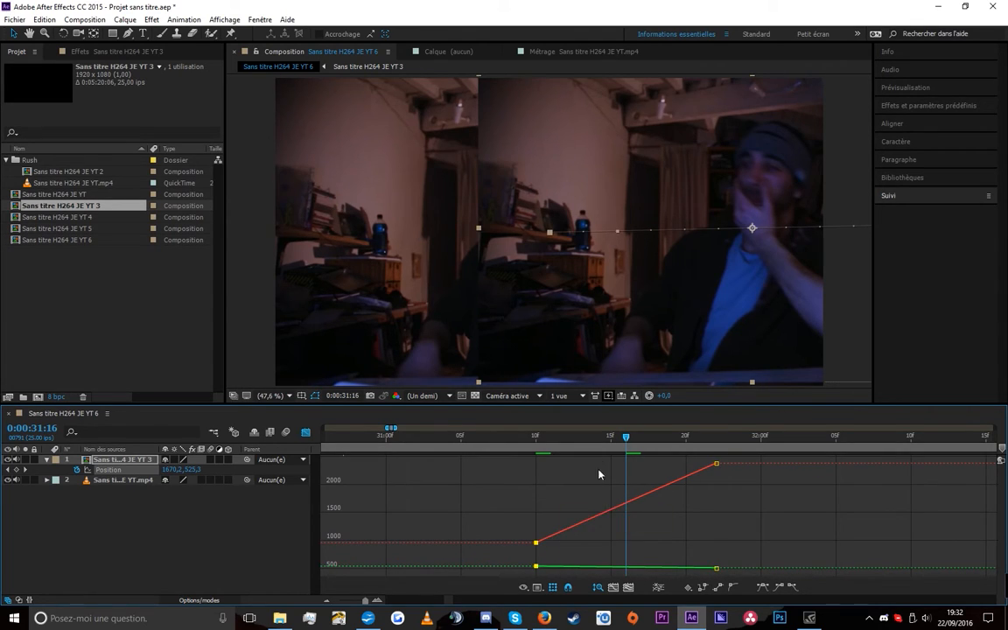
Change the graph editor from the value graph to the speed graph for the layer's position
left_click(538, 587)
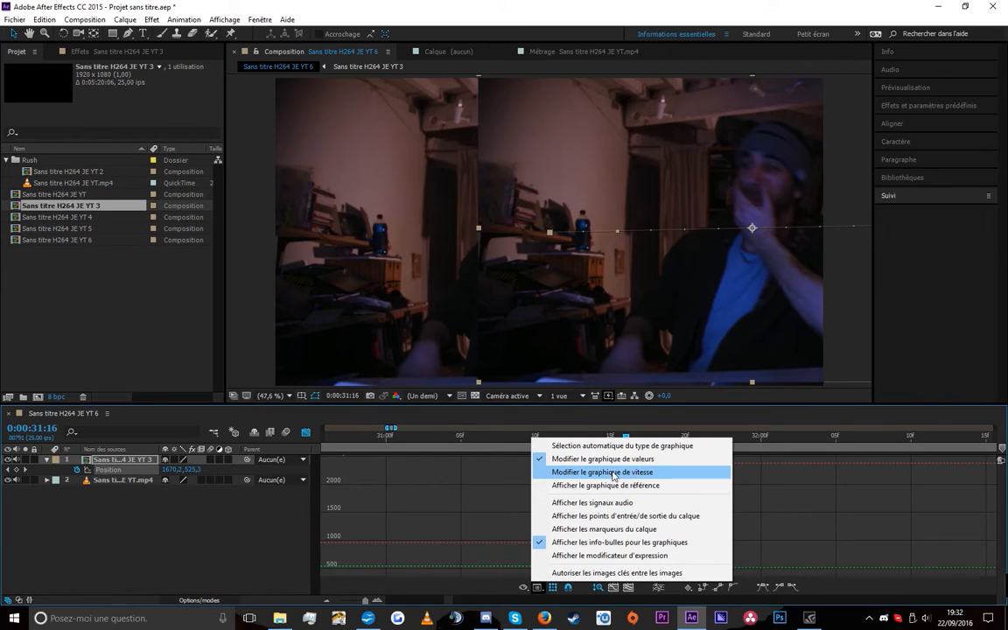
left_click(613, 473)
mouse_move(718, 465)
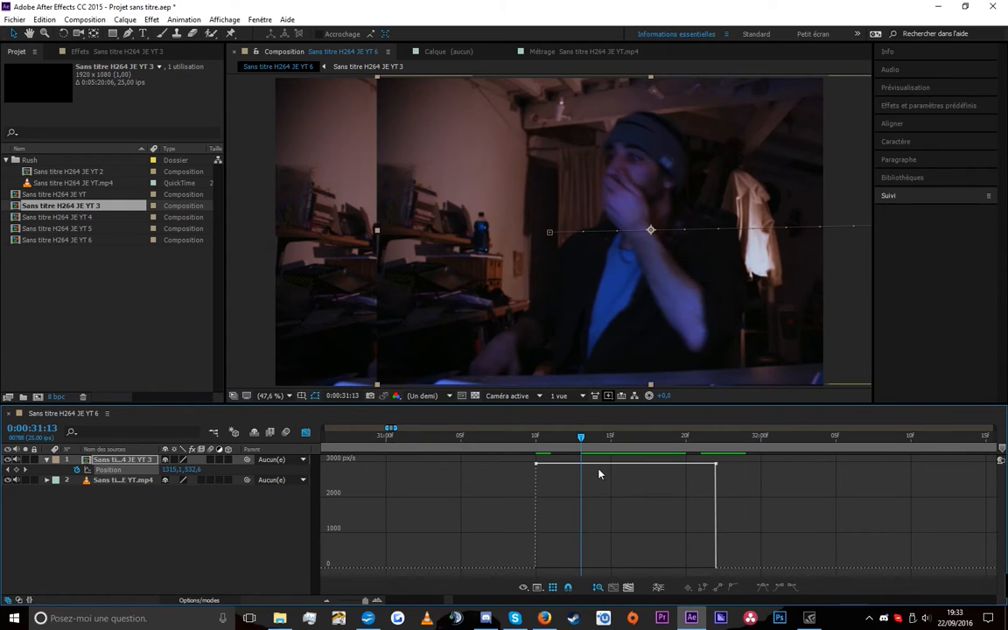
Move the nested layer to about 1115, 535 at 0:00:31:13 to add a middle keyframe, and re-enable motion blur
left_click_drag(617, 274, 556, 271)
left_click(614, 511)
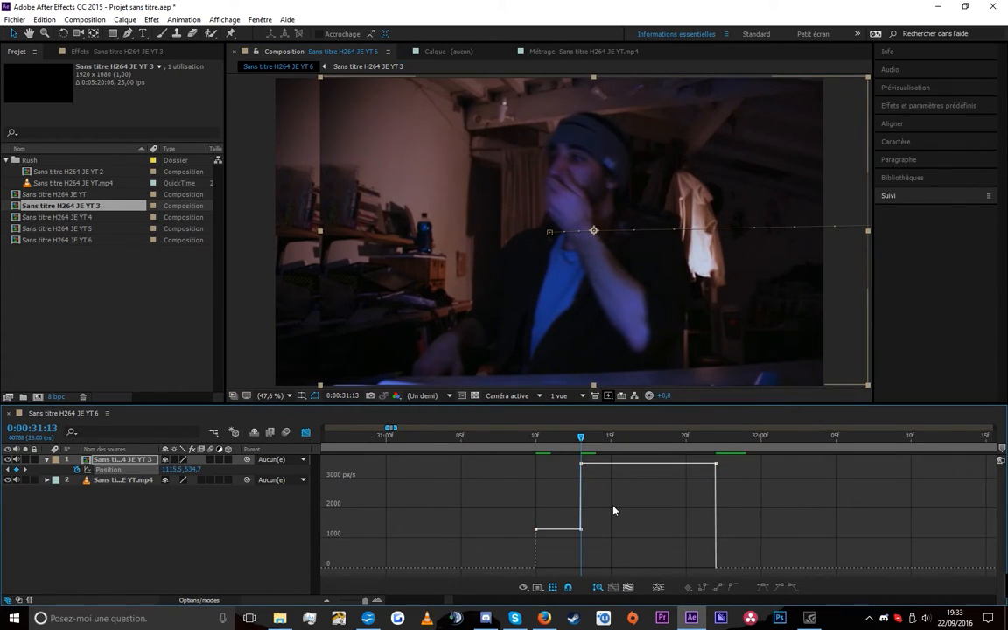
left_click_drag(554, 434, 625, 435)
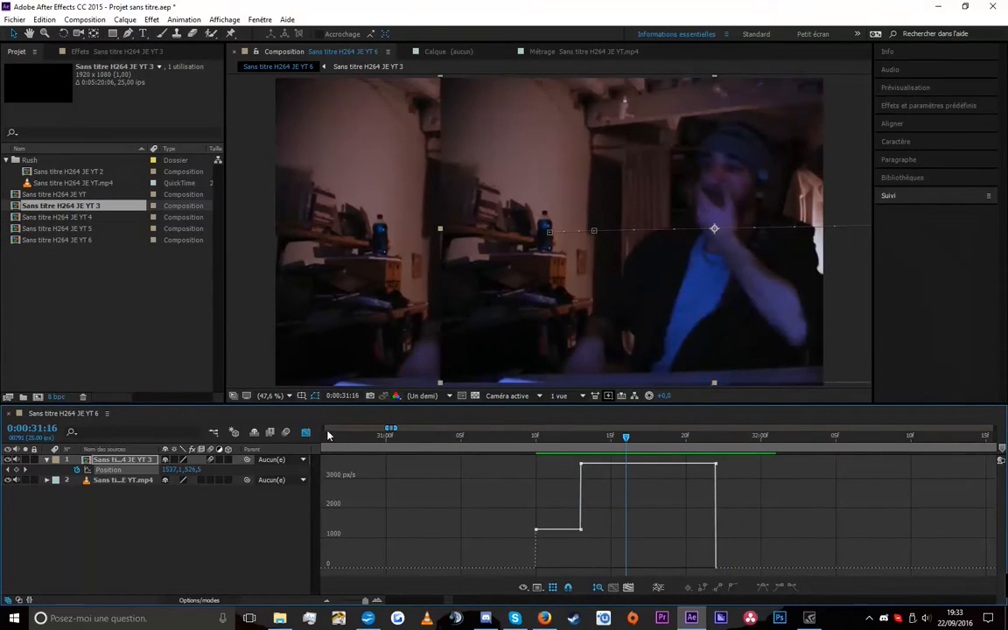
left_click(284, 432)
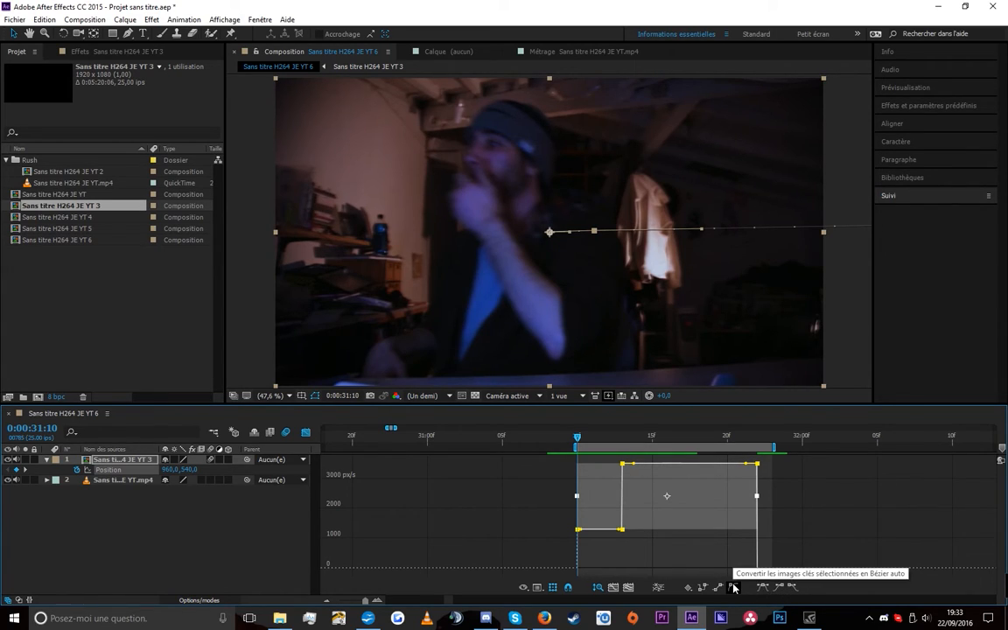
Select all three position keyframes and convert them to auto Bezier in the speed graph
left_click_drag(774, 461, 523, 547)
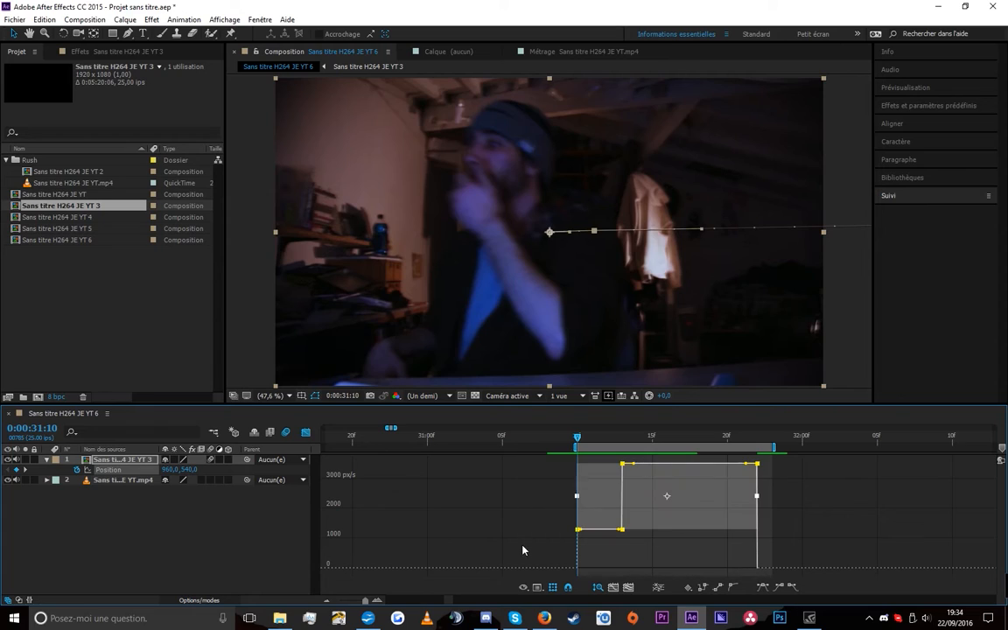
left_click(307, 434)
left_click(306, 435)
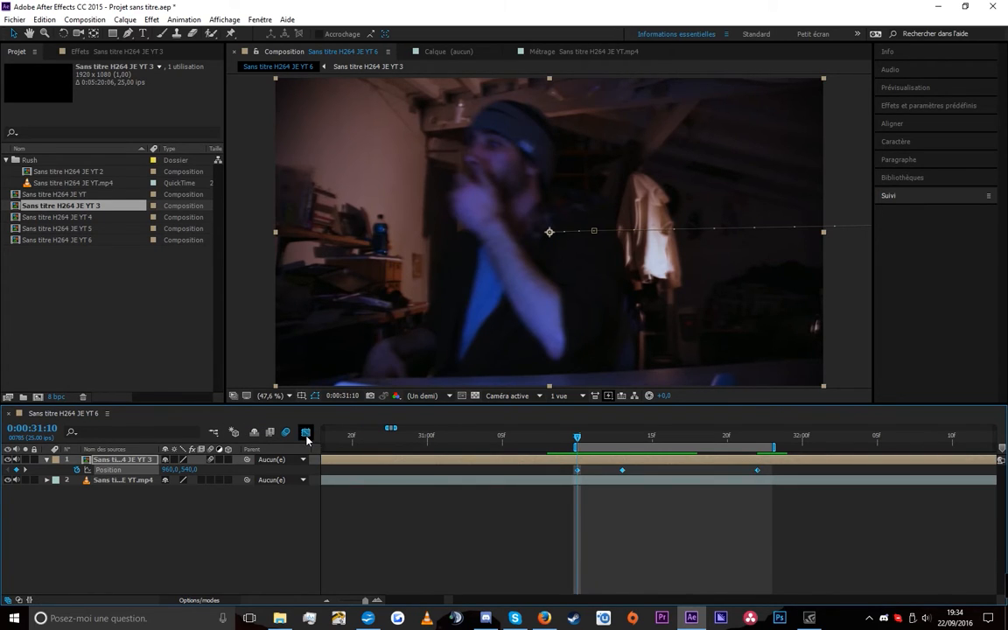
left_click(734, 588)
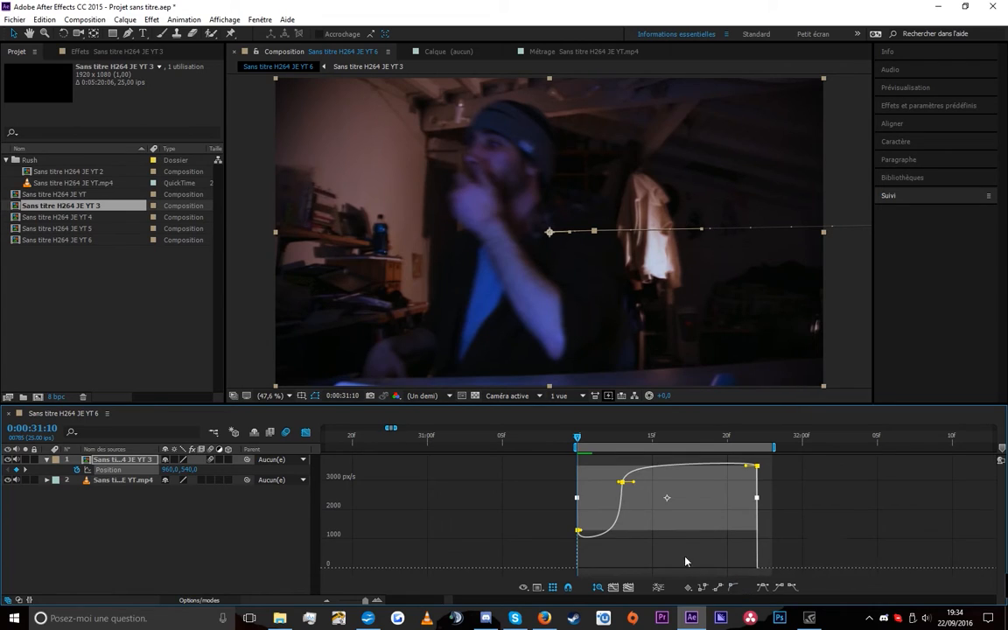
left_click(619, 502)
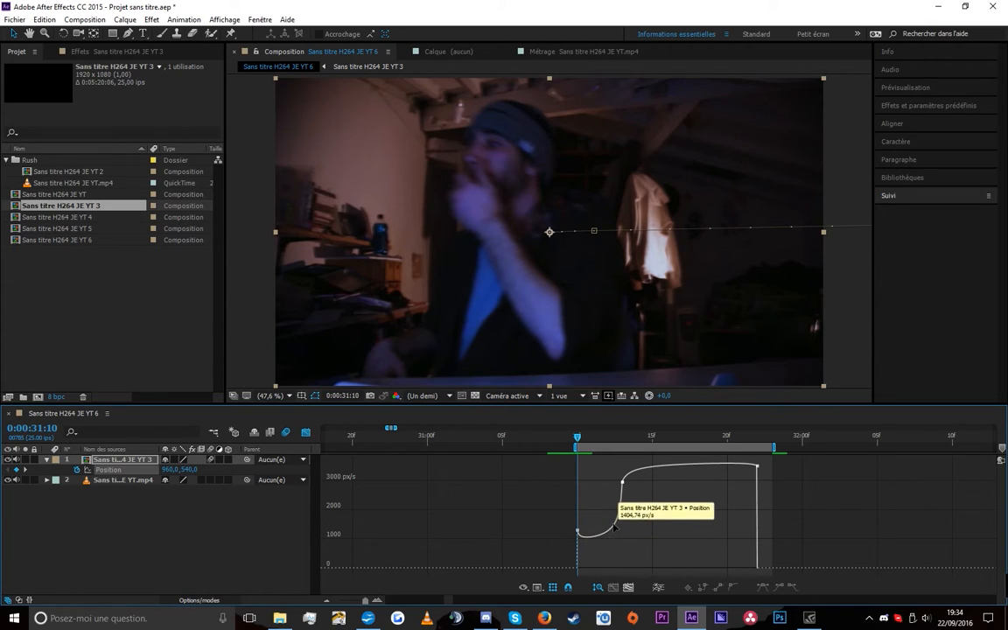
mouse_move(623, 481)
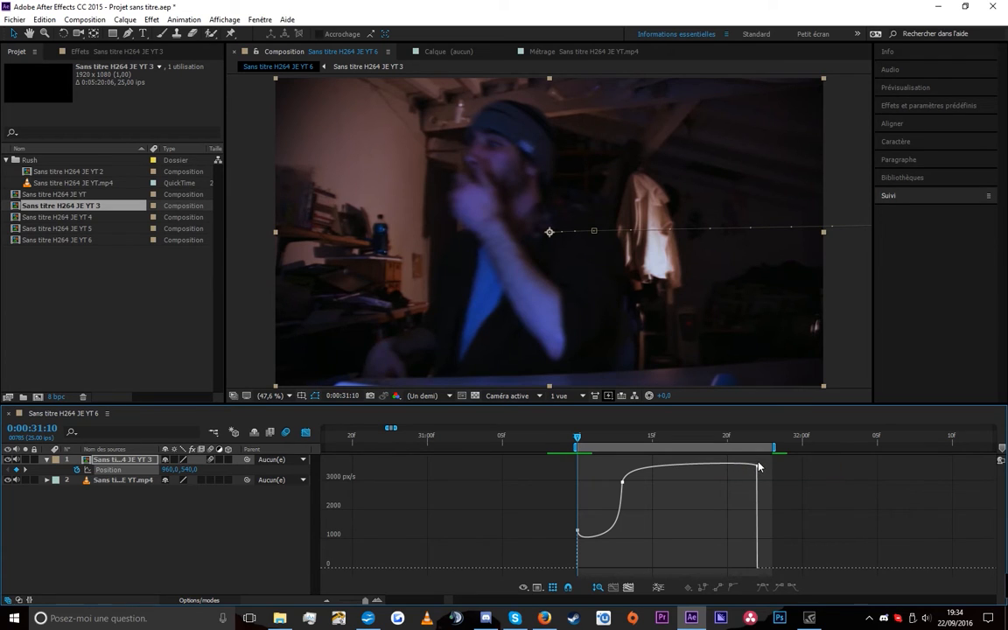
Move to 0:00:31:20 and play back the nested layer's eased position animation
left_click(727, 439)
key("space")
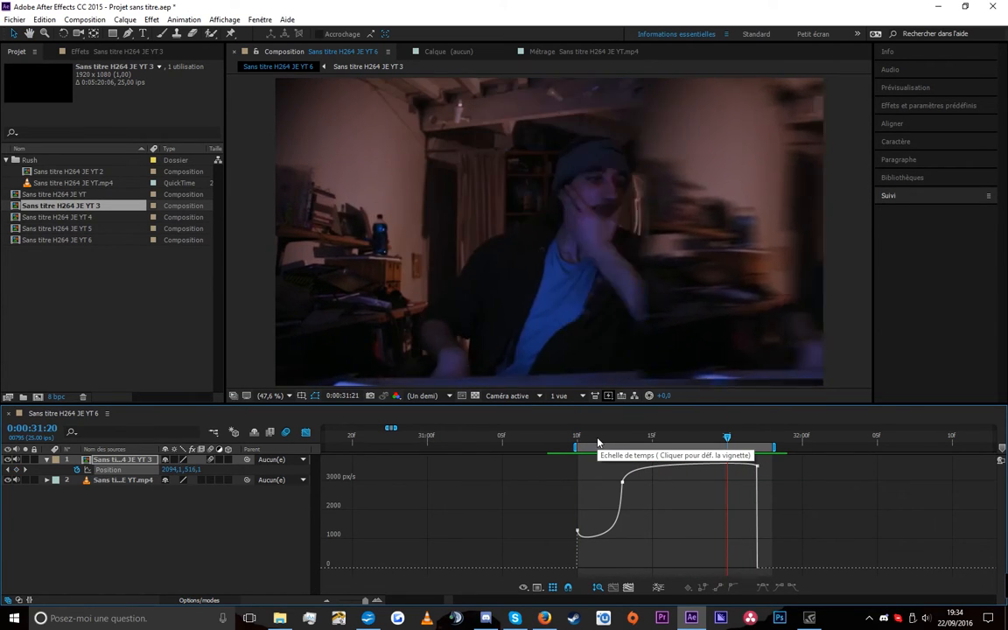
key("space")
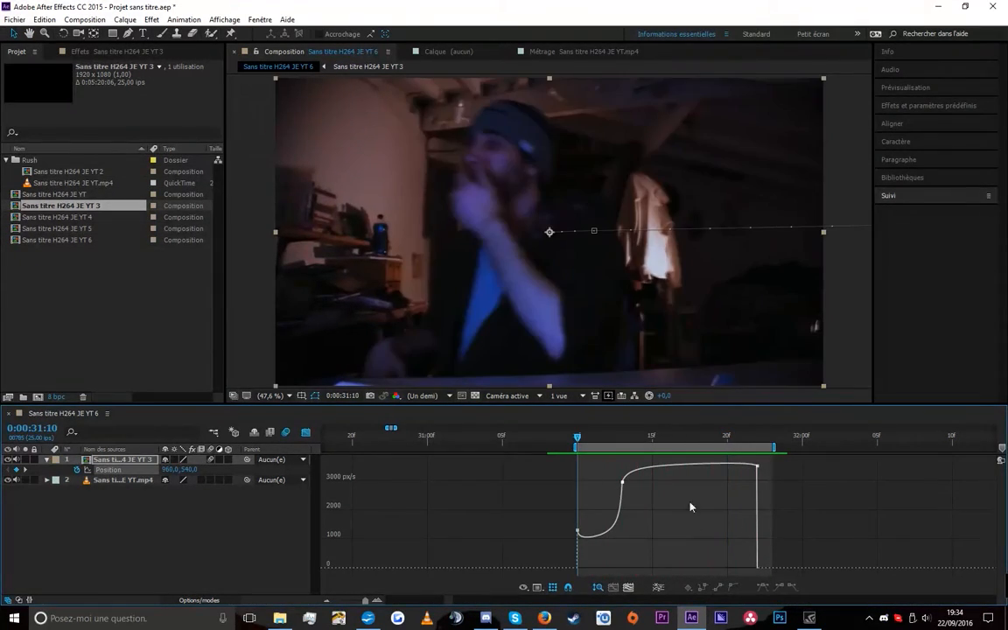
Lower the middle and last position keyframes to about zero speed in the speed graph, and return to the layer bar view
left_click(622, 482)
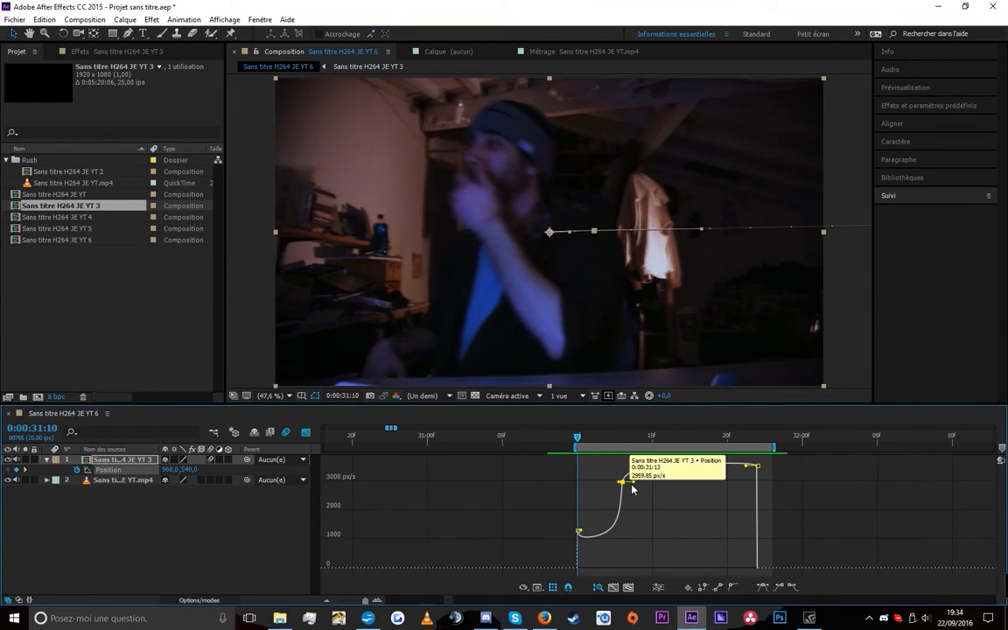
mouse_move(634, 486)
left_mouse_down()
mouse_move(592, 490)
mouse_move(639, 491)
mouse_move(628, 558)
mouse_move(643, 477)
mouse_move(637, 533)
mouse_move(641, 505)
left_mouse_up()
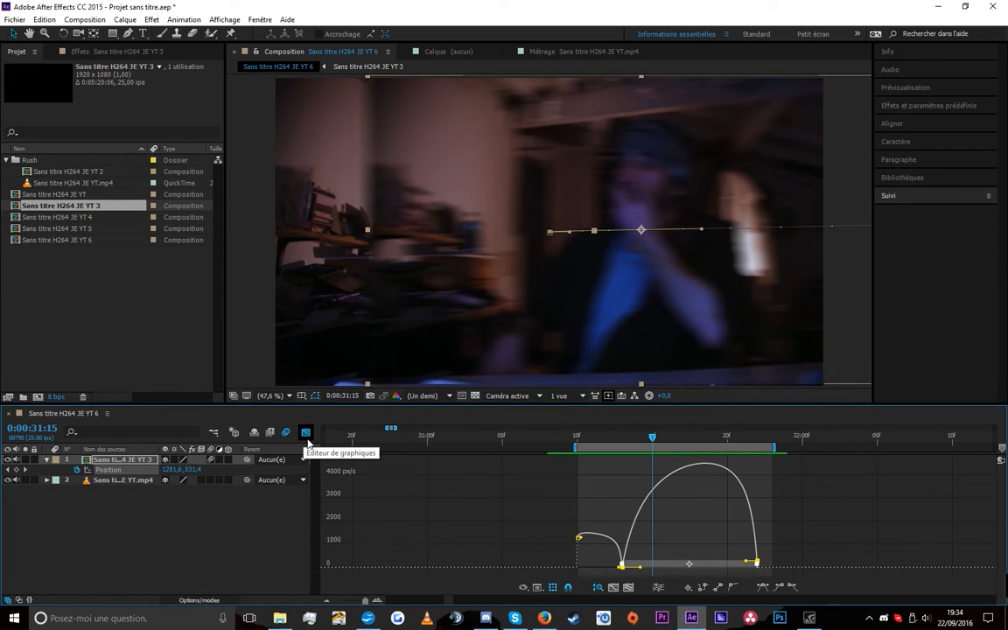
left_click(306, 438)
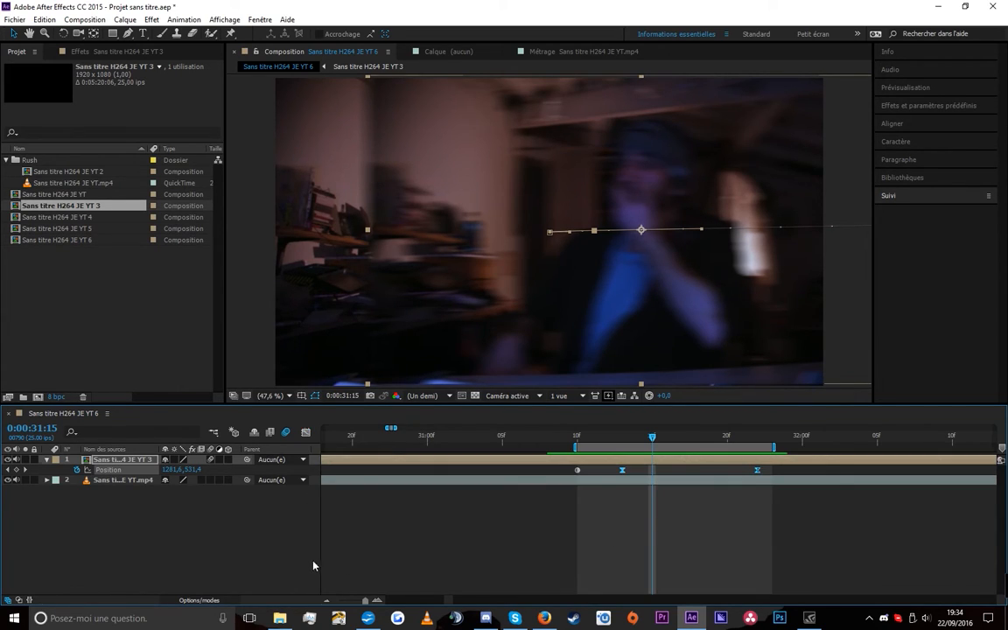
left_click(9, 508)
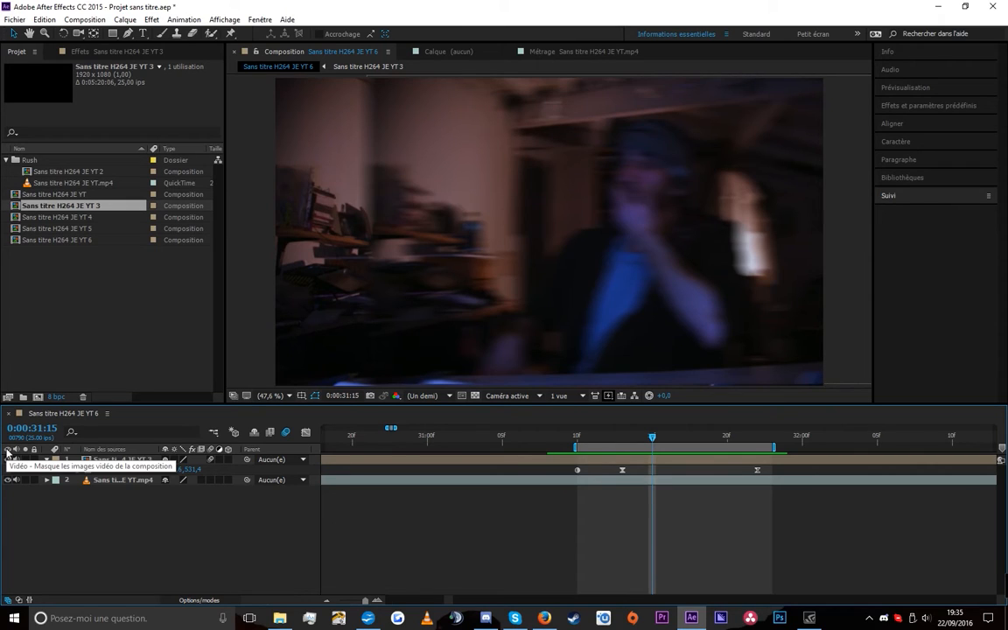
Try the nested layer's visibility, solo and lock switches, moving the video layer beneath while the nested layer is locked
left_click(9, 459)
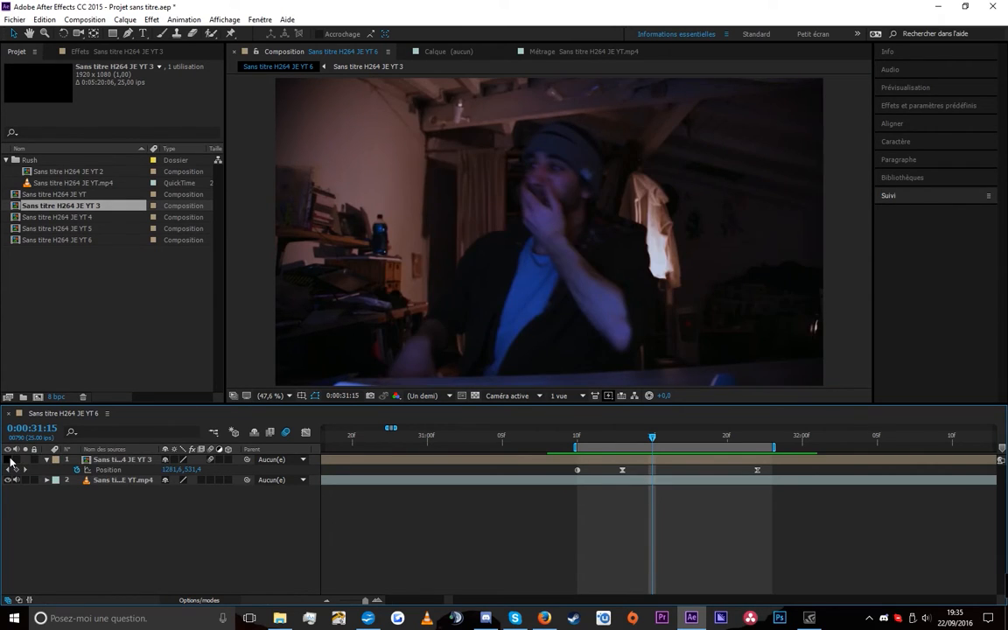
left_click(9, 460)
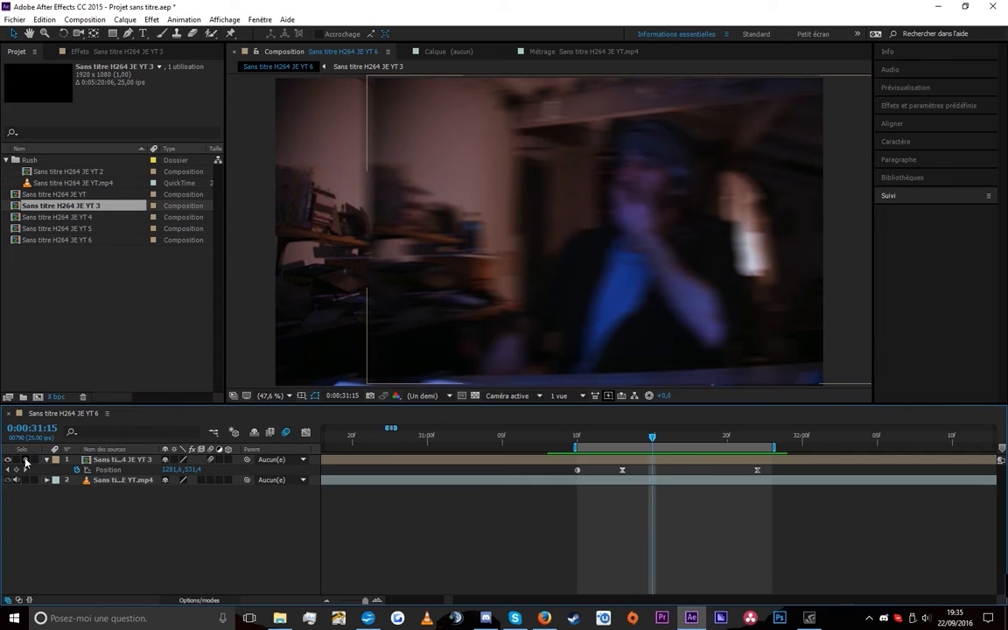
left_click(25, 459)
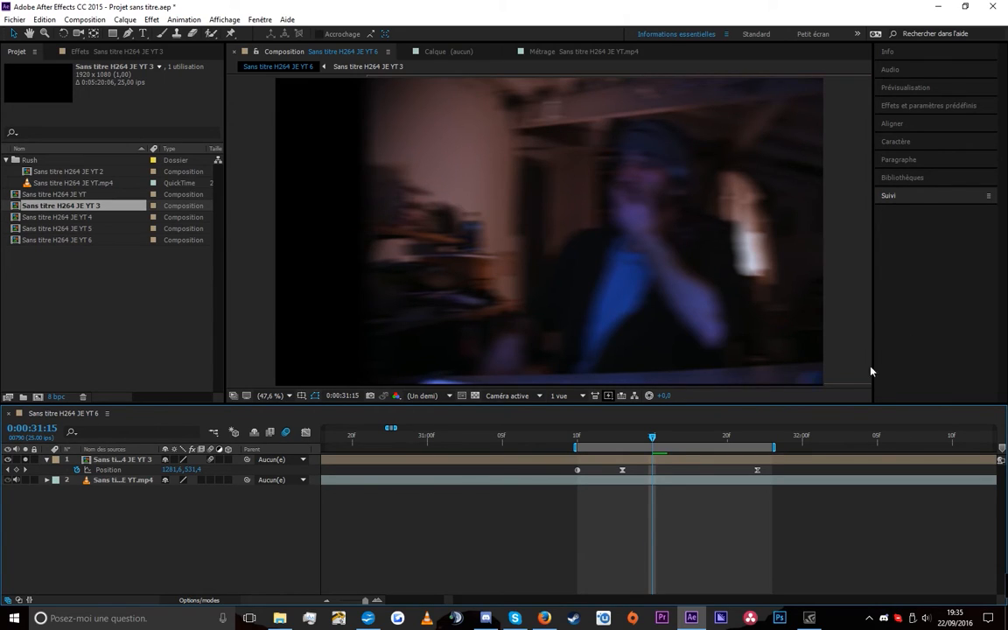
left_click(27, 459)
left_click(35, 459)
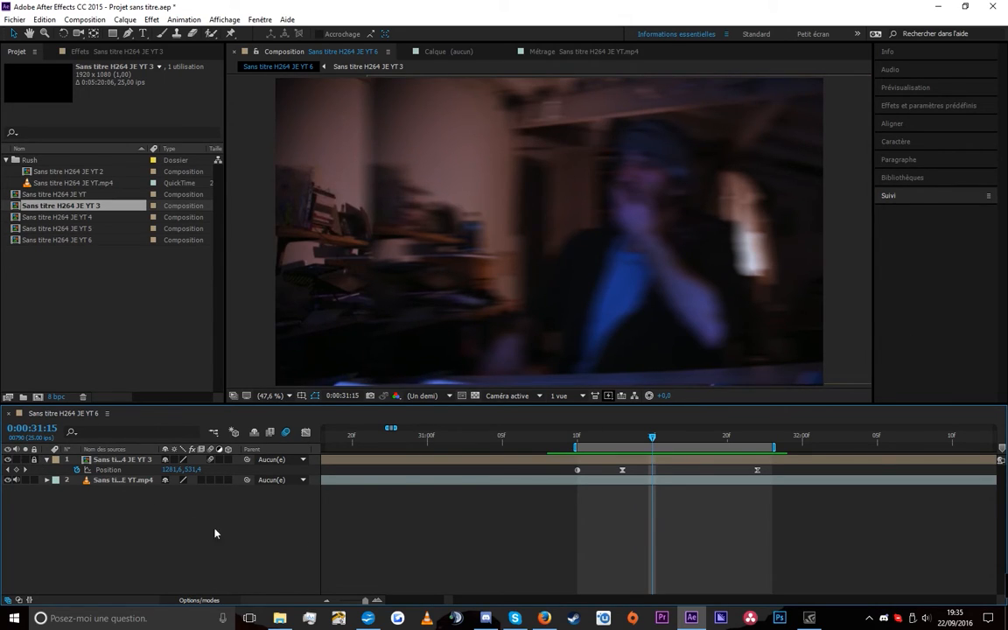
left_click(551, 272)
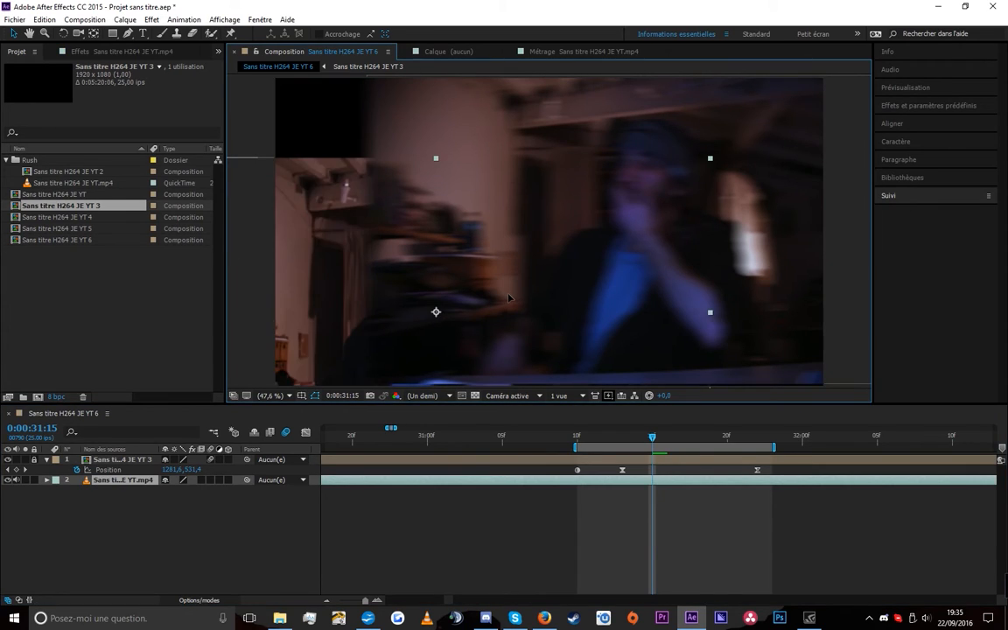
Change the nested layer's label colour to Lavande
left_click(56, 460)
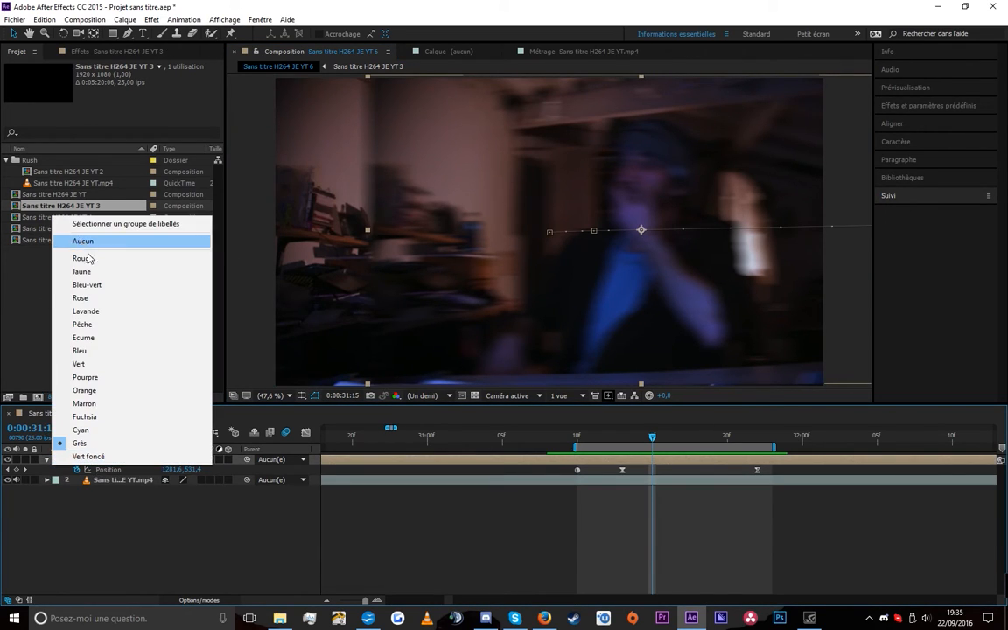
left_click(98, 312)
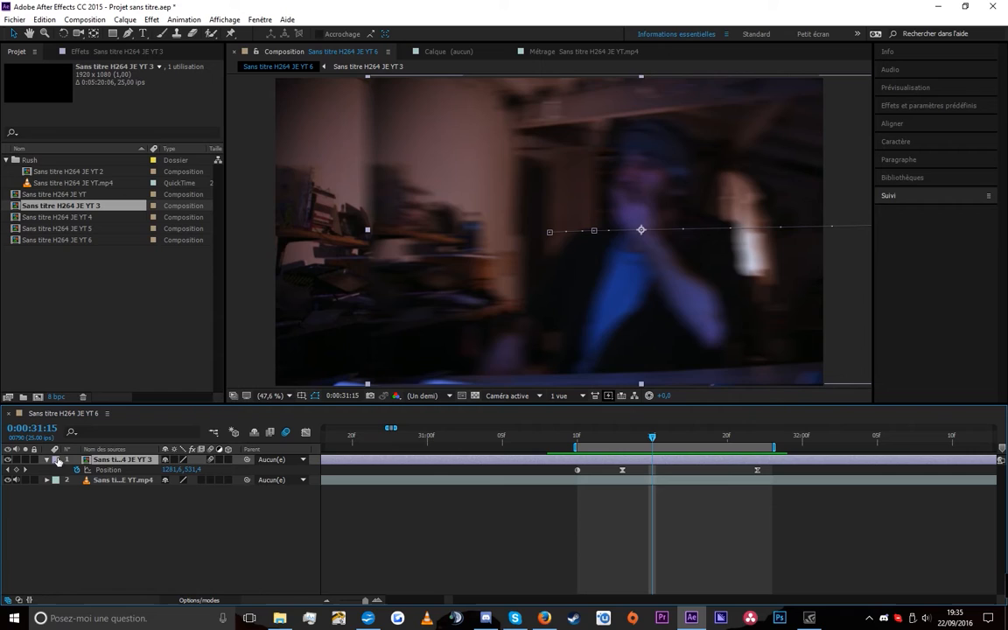
Widen the layer name column to fit the full names and alternate between layer names and source names
left_click(136, 448)
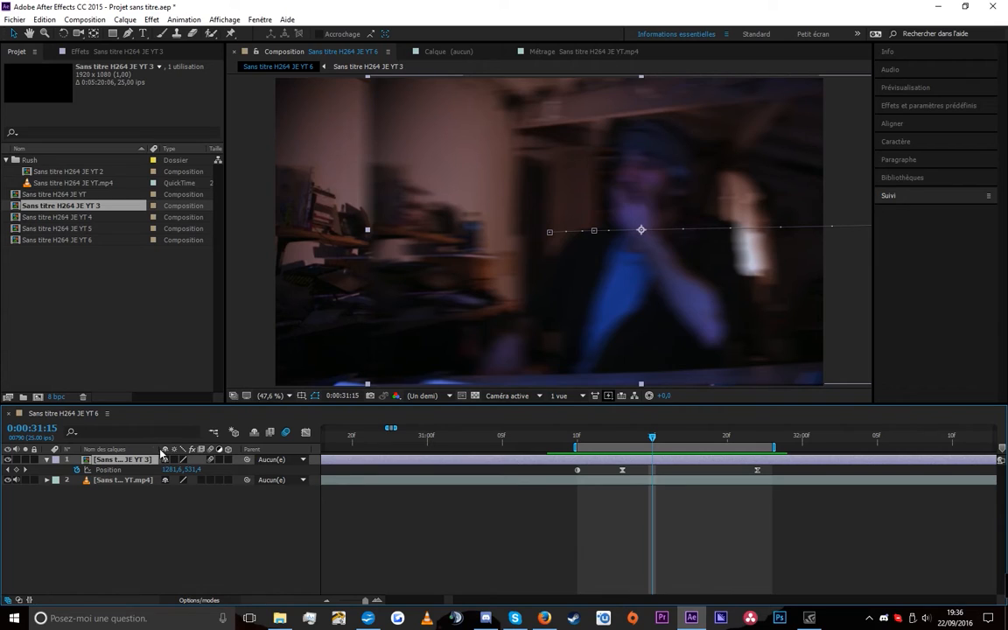
left_click_drag(162, 450, 199, 449)
left_click(118, 451)
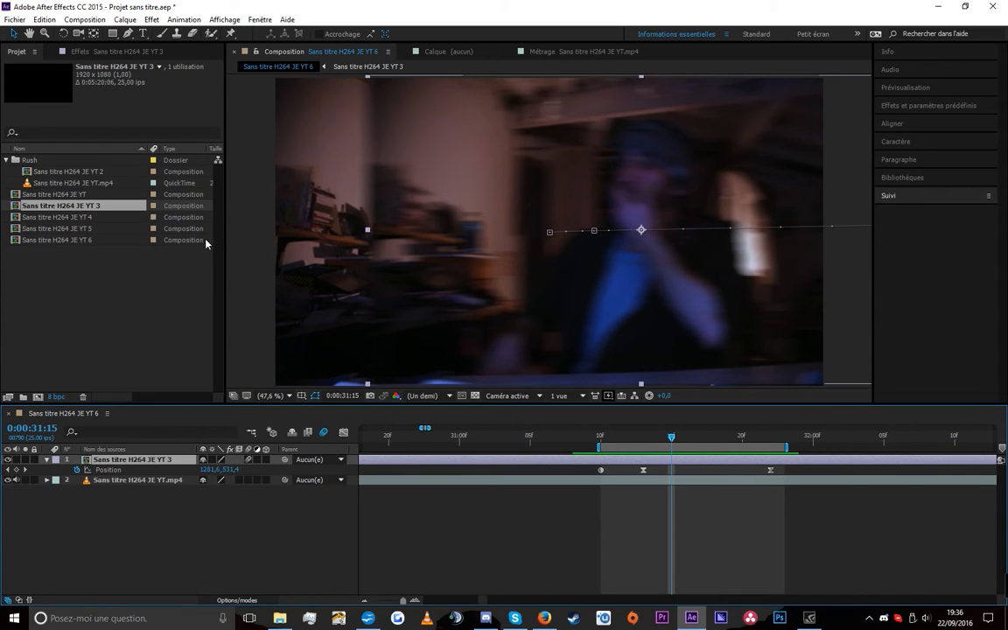
Display layer names instead of source names and rename the nested layer with a short first name
left_click(115, 450)
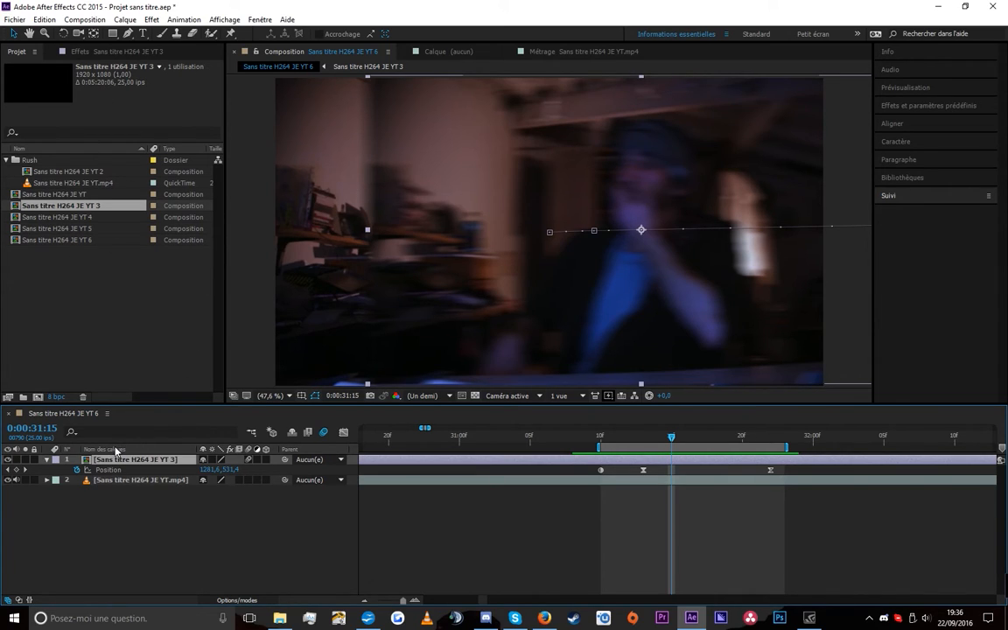
key("Return")
type("josé")
key("Return")
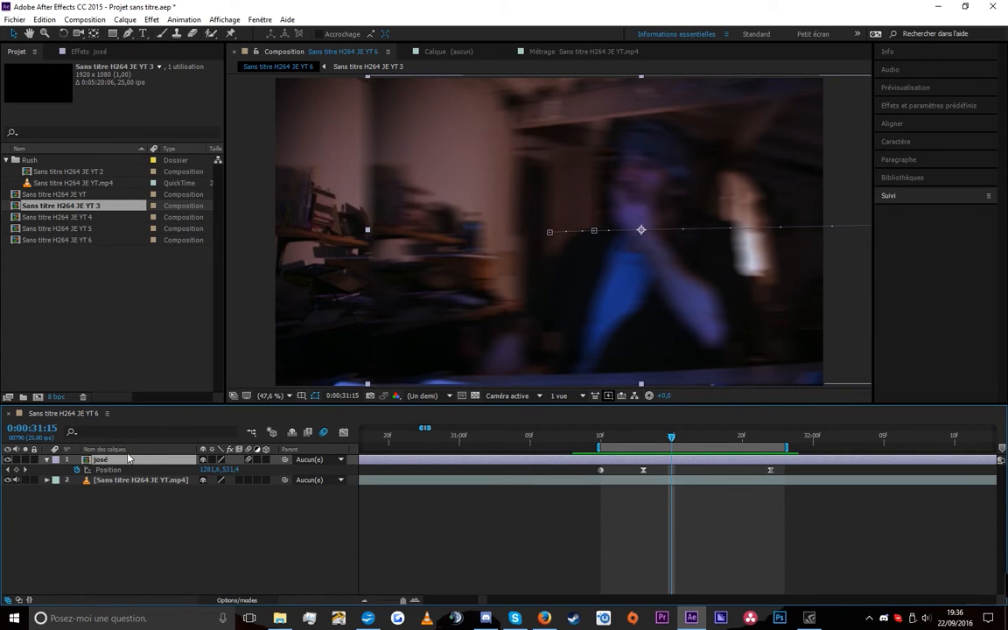
left_click(112, 449)
left_click(112, 450)
Mark the renamed layer as shy, hide shy layers from the timeline and show them again
left_click(203, 460)
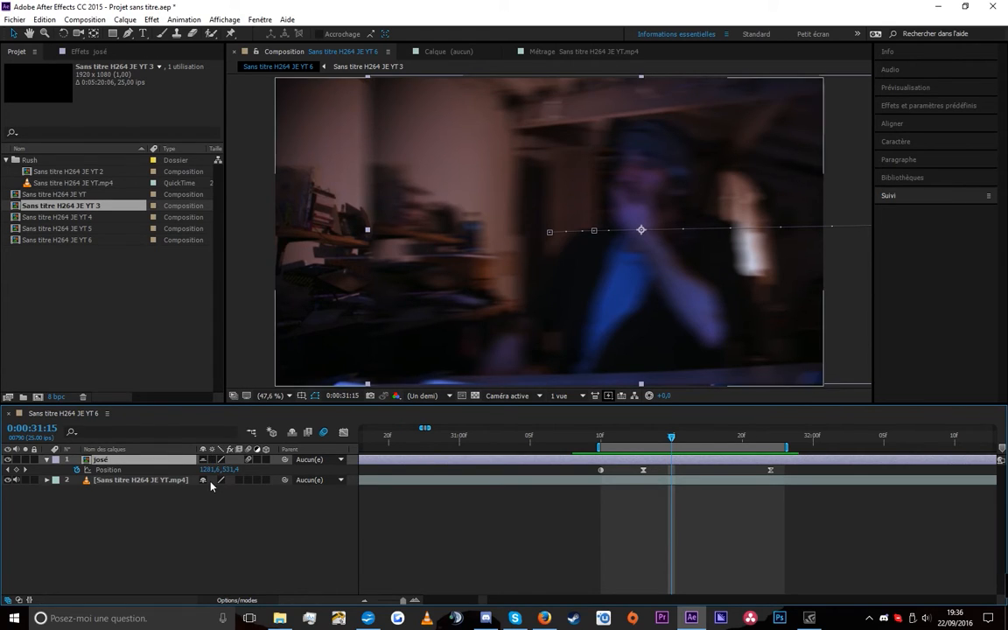
left_click(293, 432)
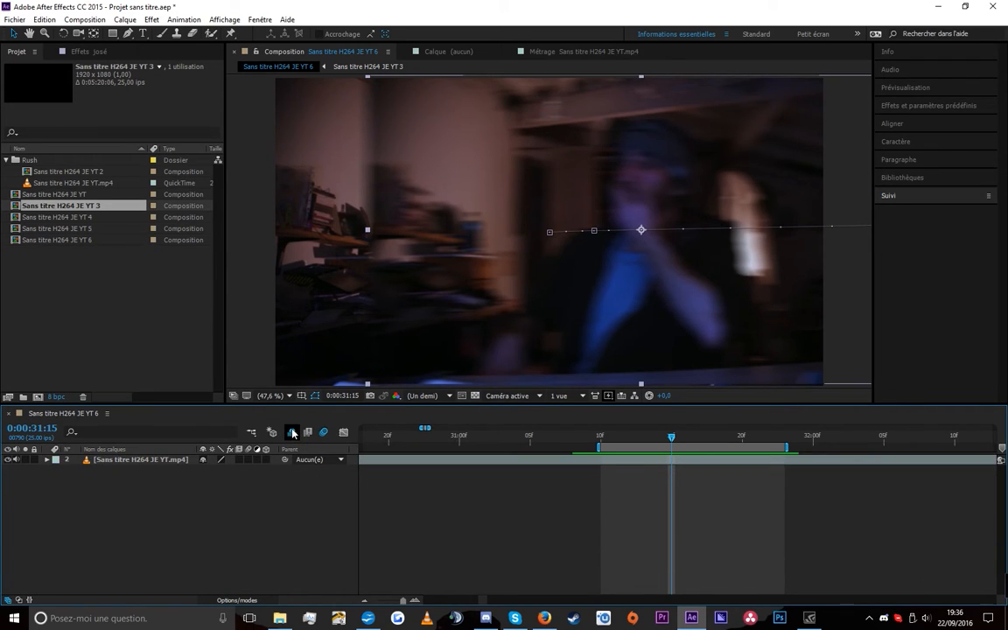
left_click(292, 432)
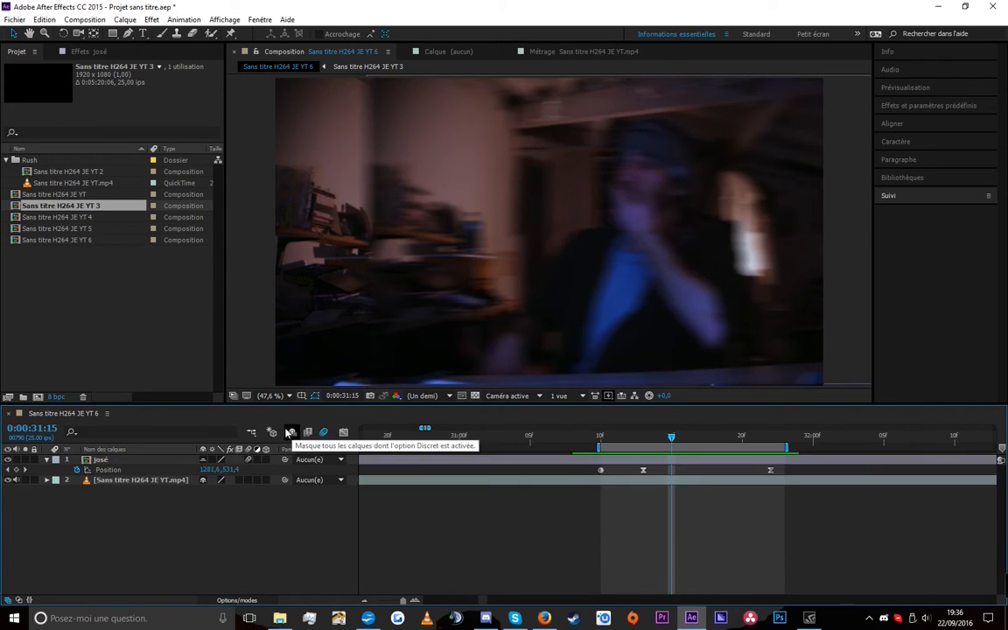
Toggle the renamed layer's quality between draft and best, ending on best
left_click(222, 459)
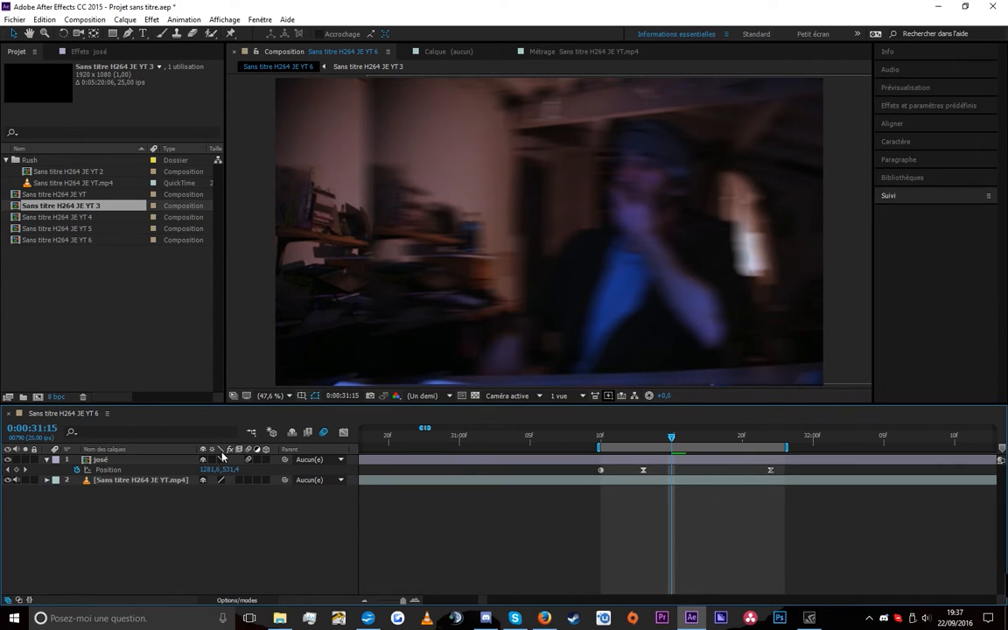
left_click(221, 460)
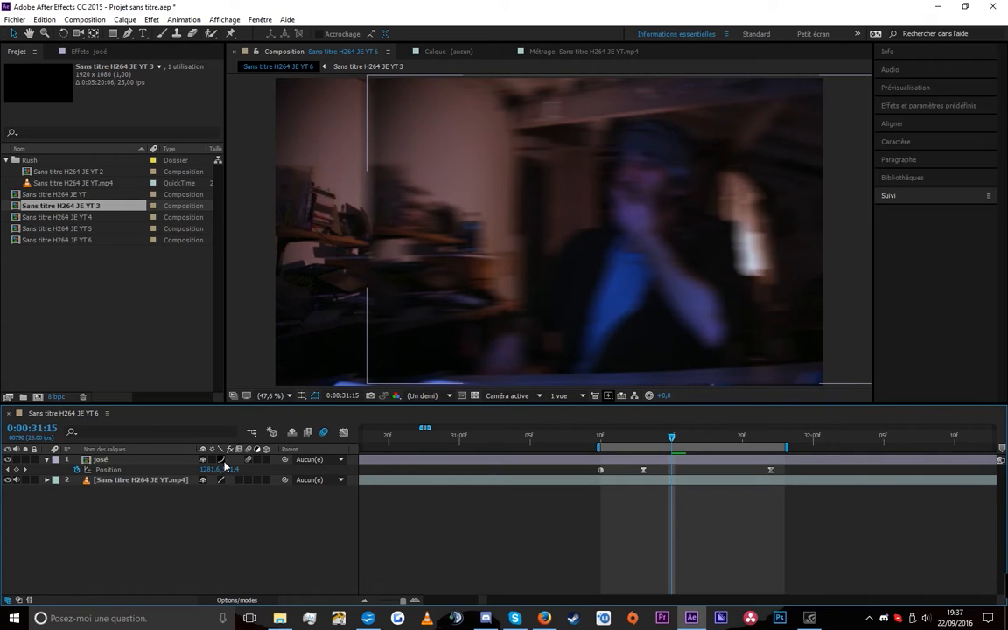
left_click(222, 459)
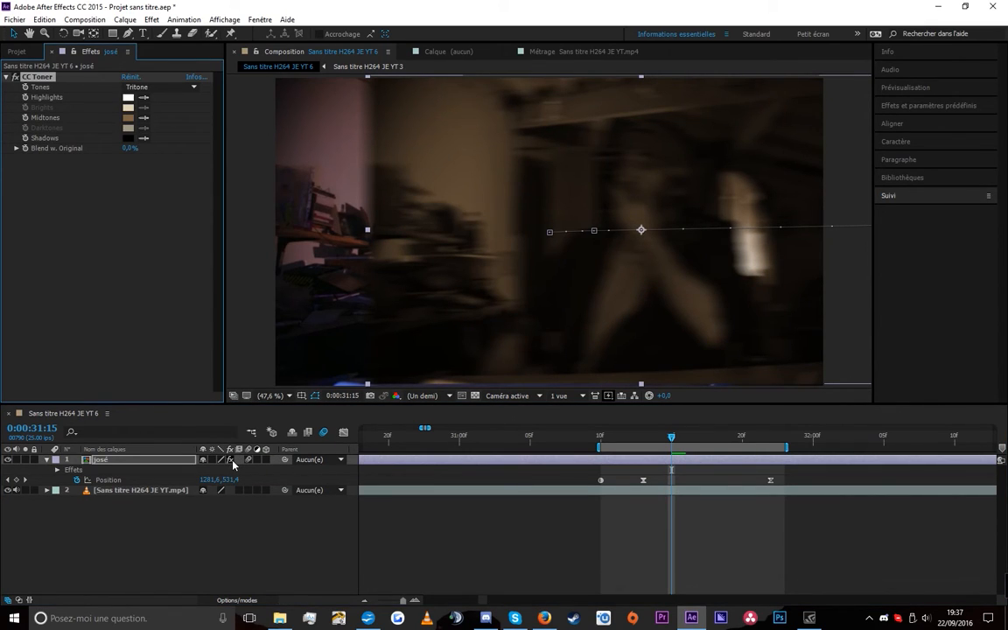
Disable and re-enable the renamed layer's effects to compare the image with and without CC Toner
left_click(232, 462)
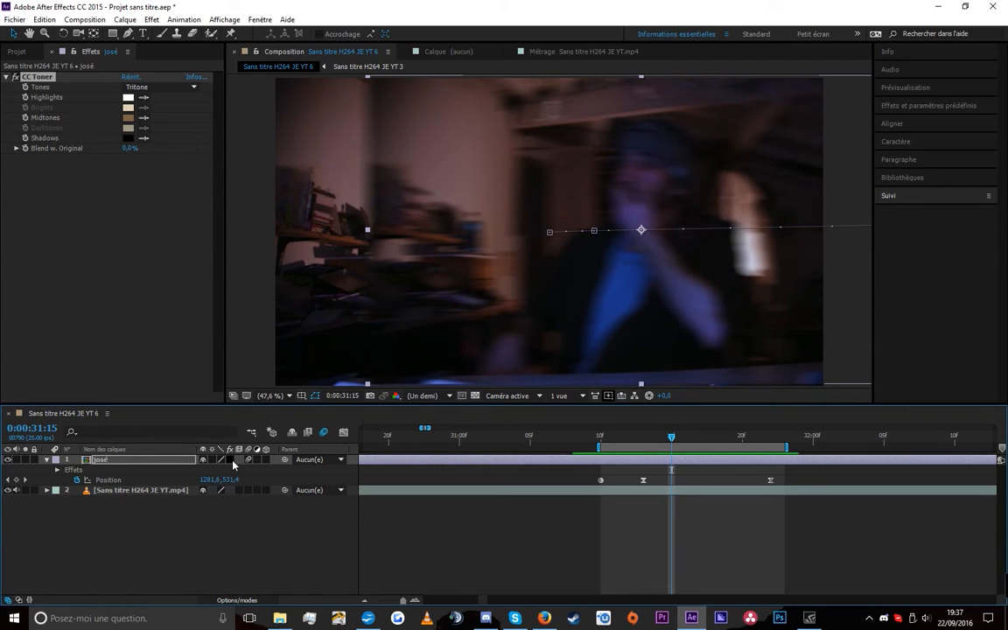
left_click(233, 462)
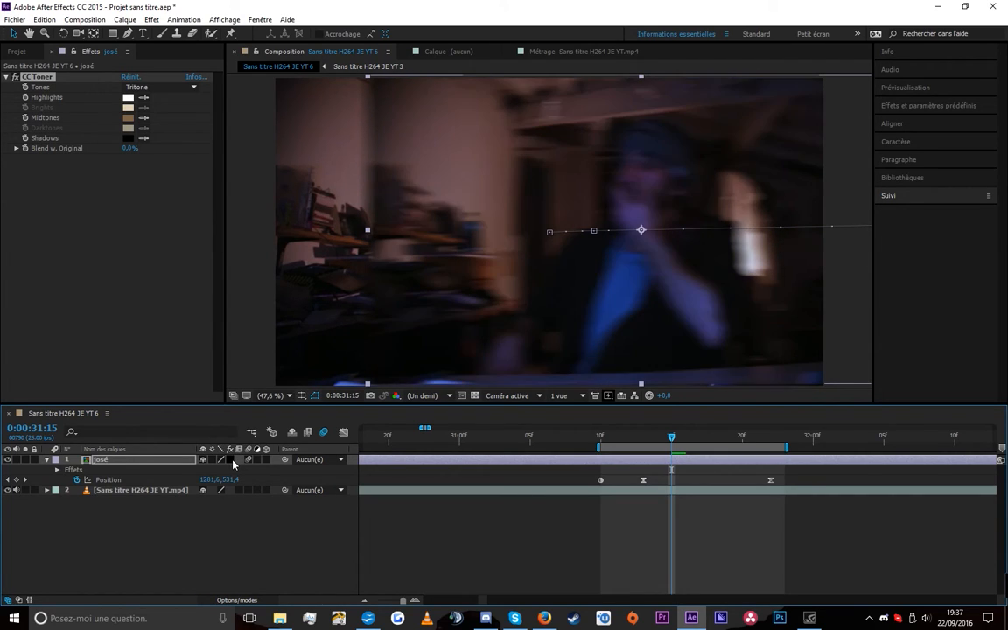
left_click(232, 462)
left_click(232, 462)
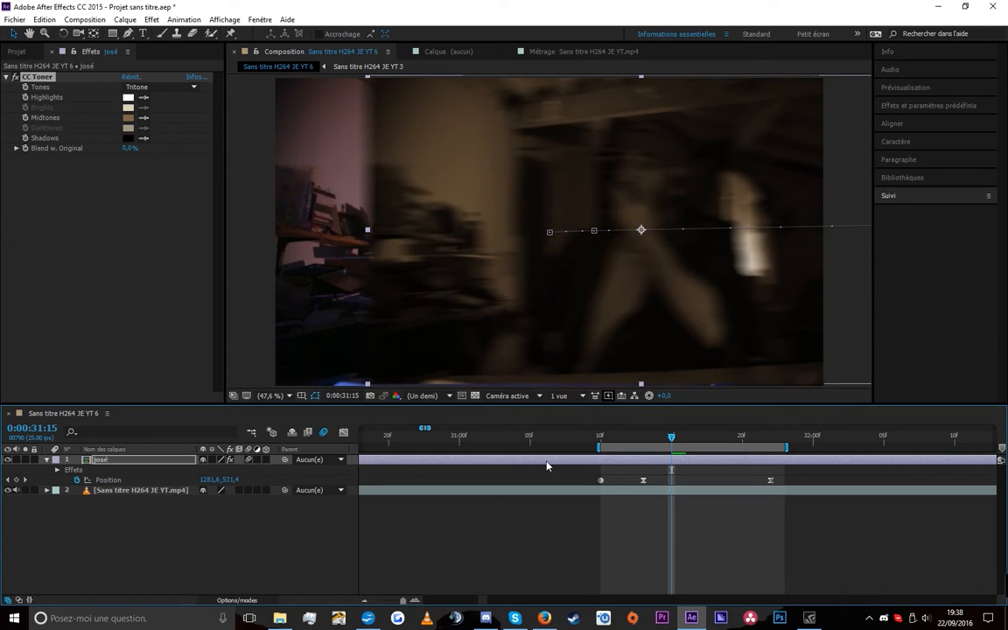
Try frame blending on the mp4 layer and the adjustment layer switch on the renamed layer
left_click(241, 491)
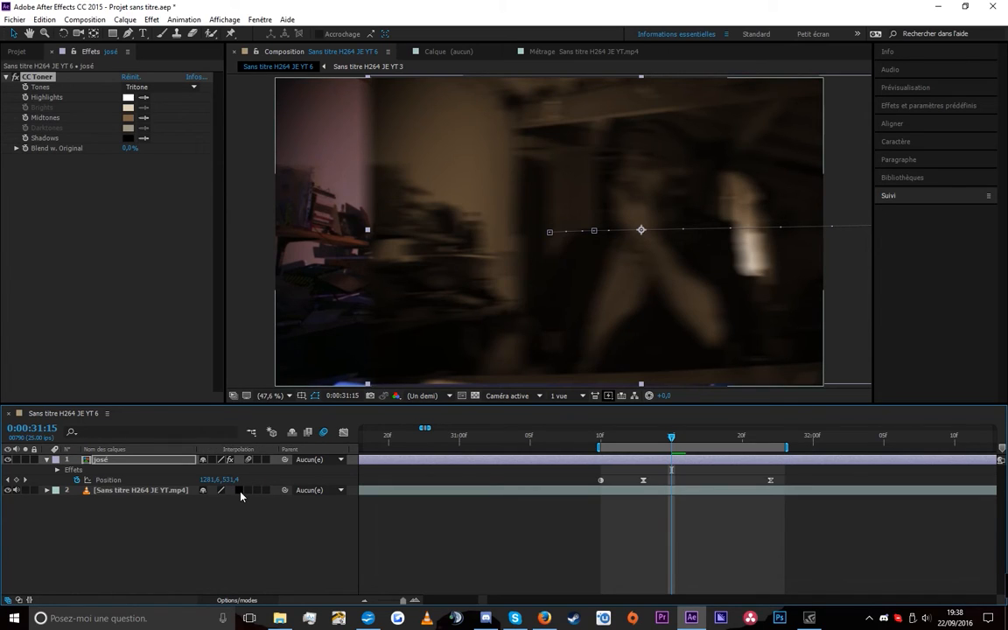
left_click(240, 491)
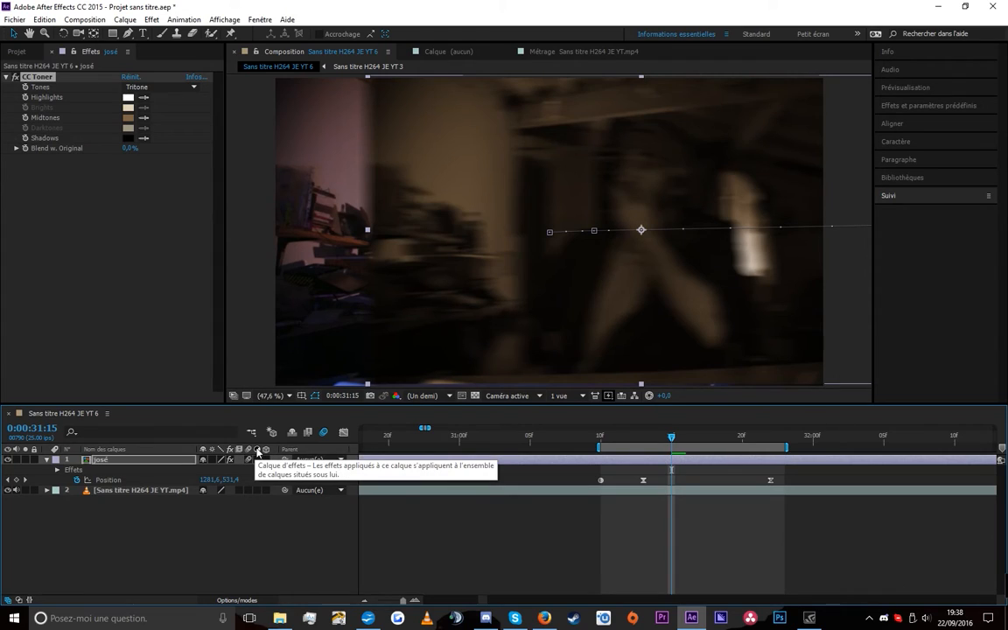
left_click(258, 460)
left_click(257, 459)
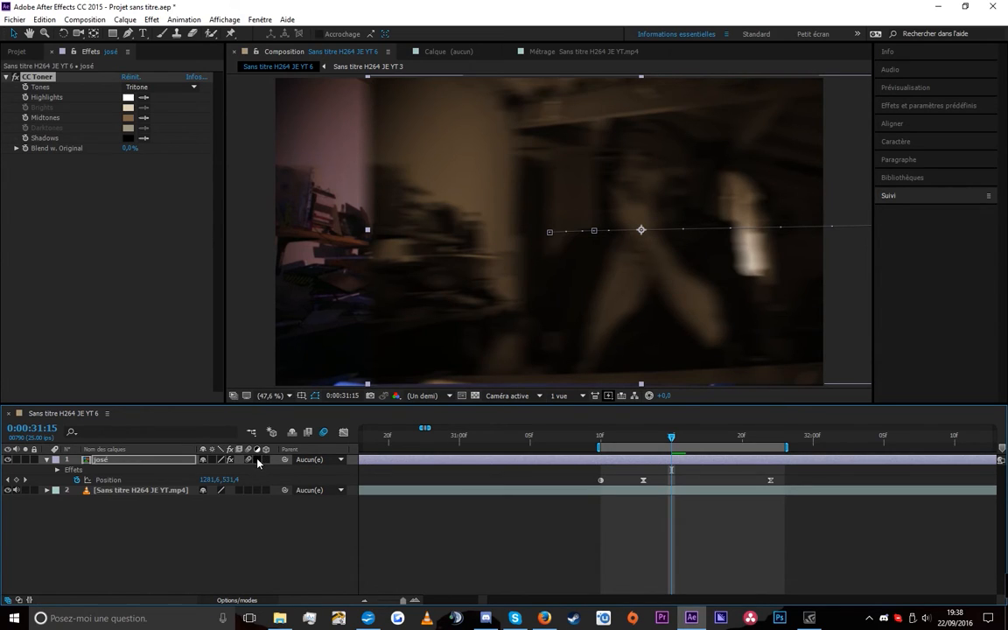
left_click(257, 460)
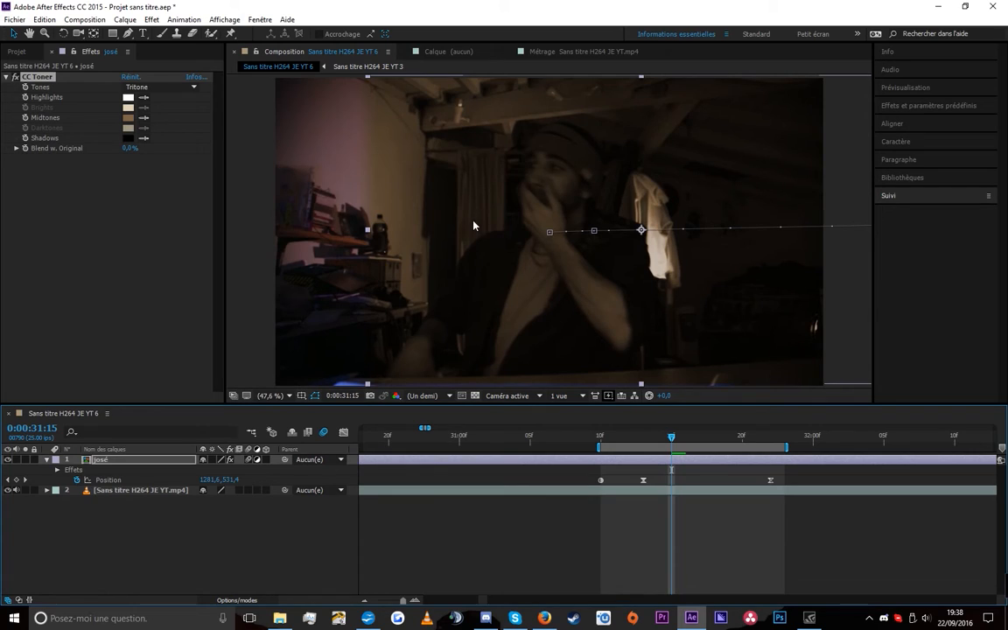
left_click(258, 460)
left_click(258, 460)
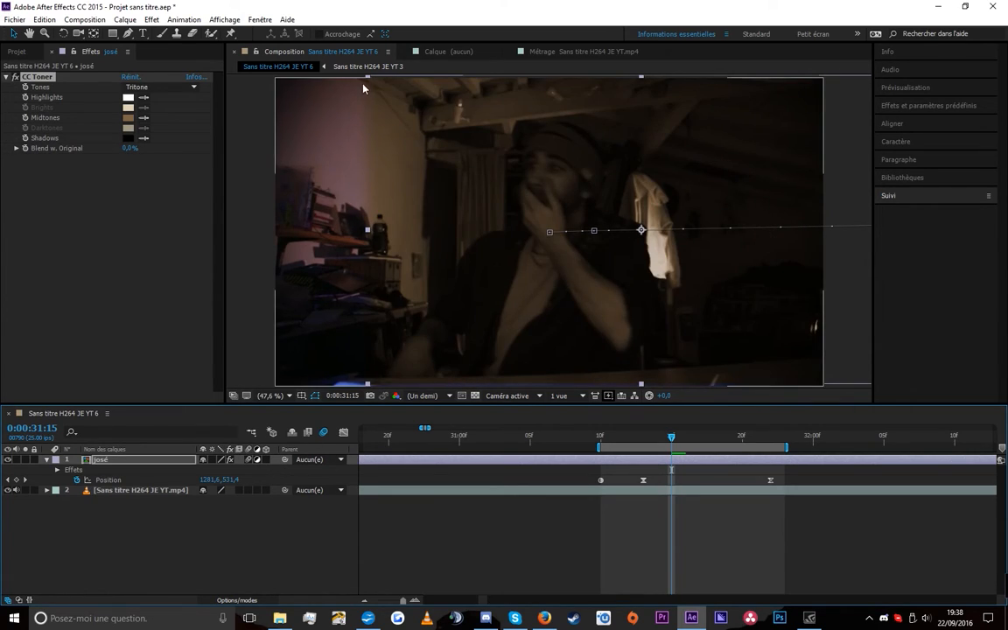
Make the renamed layer 3D, show only its keyframed properties, and toggle the layer back to 2D
left_click(267, 460)
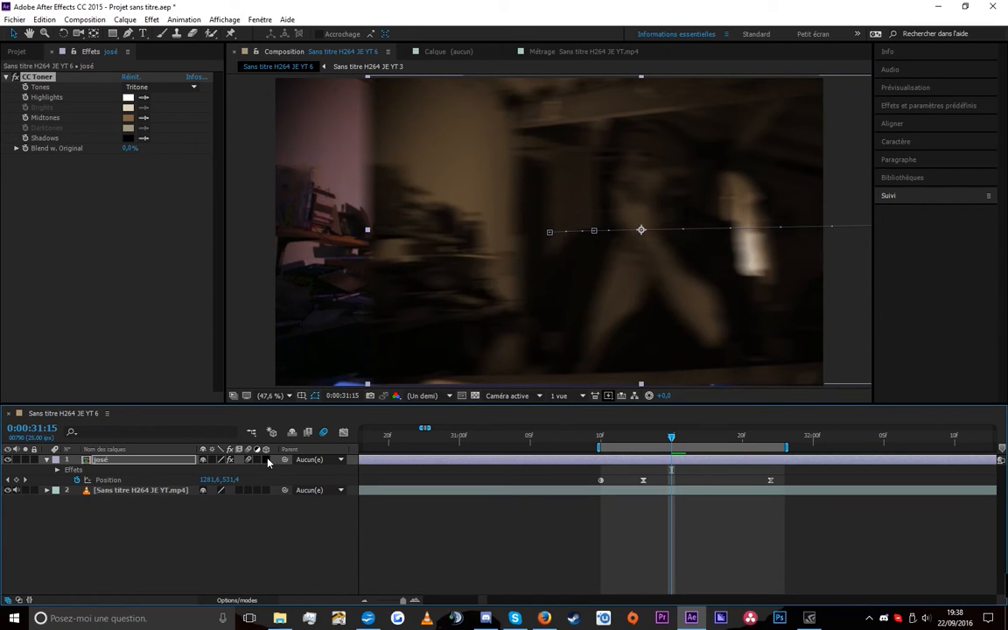
left_click(267, 460)
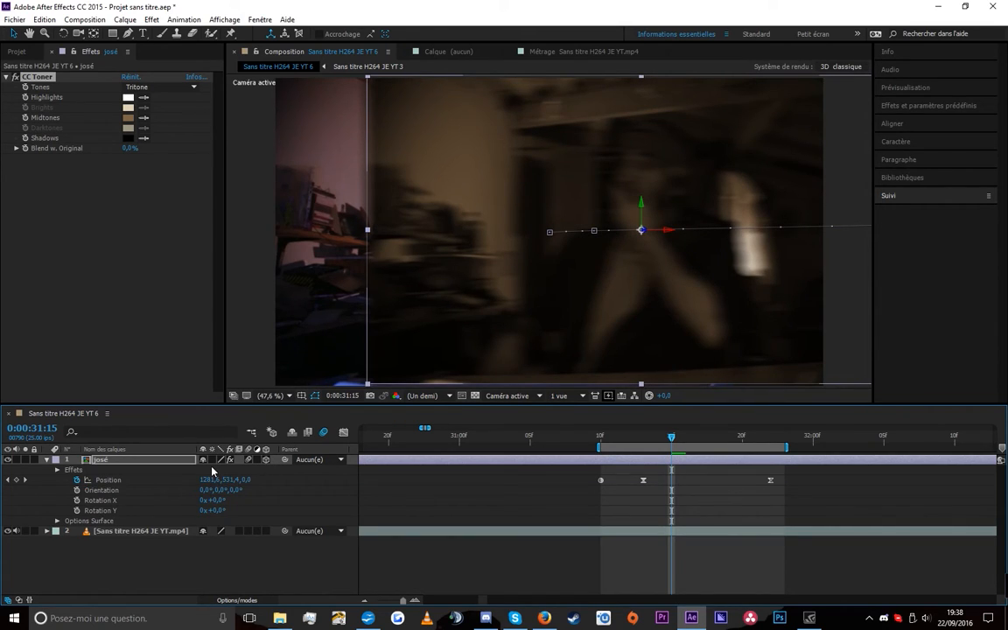
key("u")
key("u")
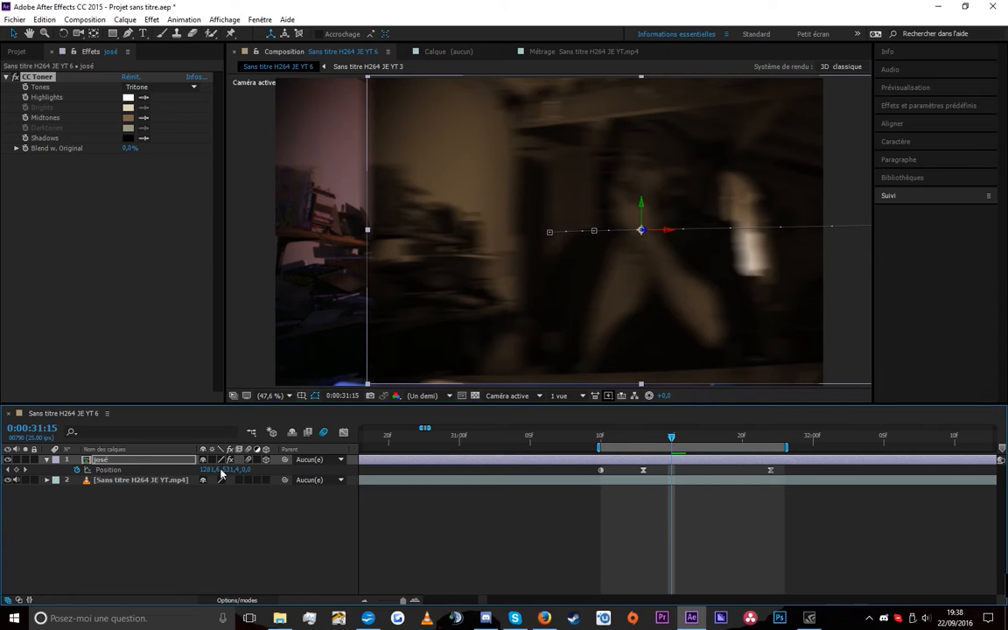
left_click(266, 461)
left_click(267, 461)
left_click(267, 461)
left_click(266, 460)
left_click(267, 461)
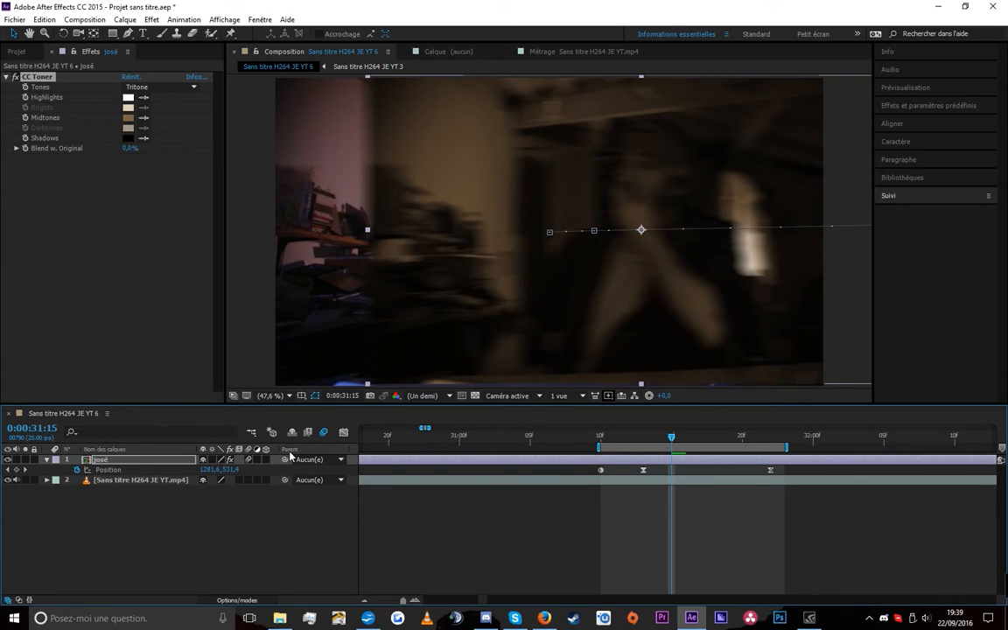
Reveal the mp4 layer's rotation and parent the renamed layer to the mp4 layer
left_click_drag(285, 460, 132, 497)
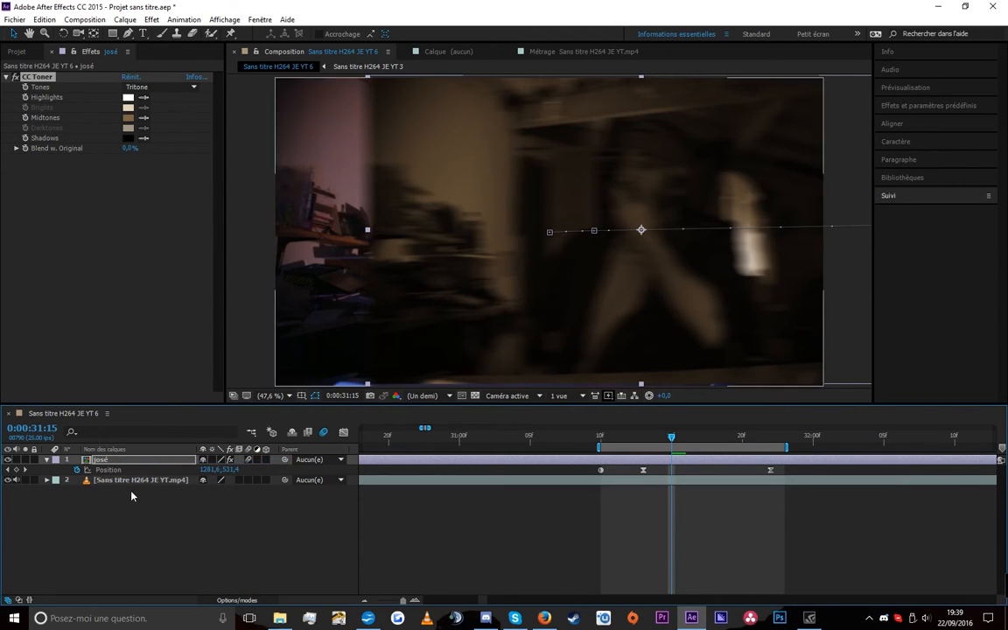
left_click(142, 482)
key("r")
left_click(311, 459)
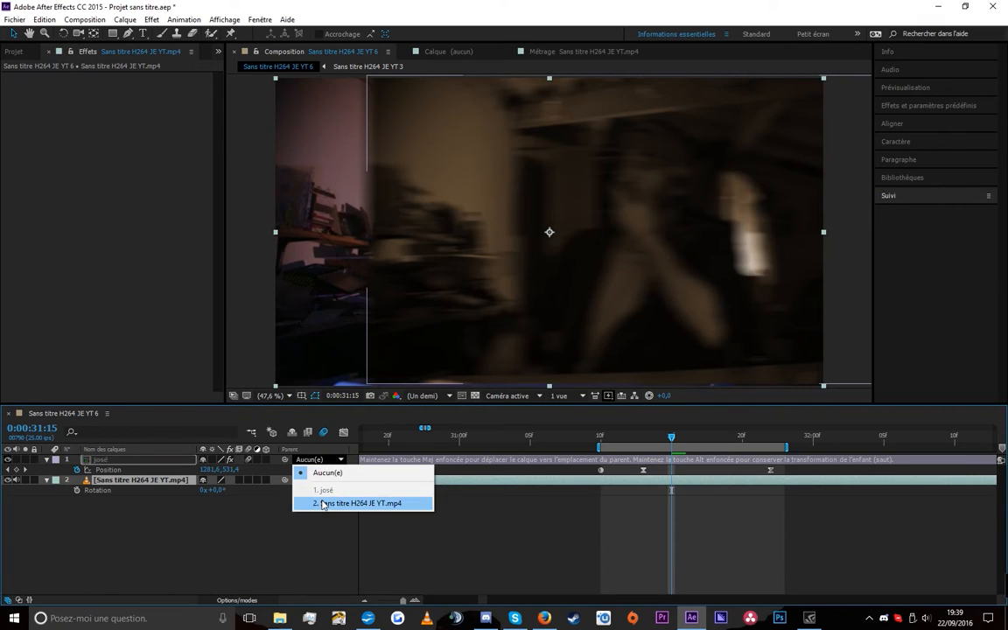
left_click(322, 504)
left_click(310, 460)
left_click(324, 499)
left_click_drag(285, 459, 166, 488)
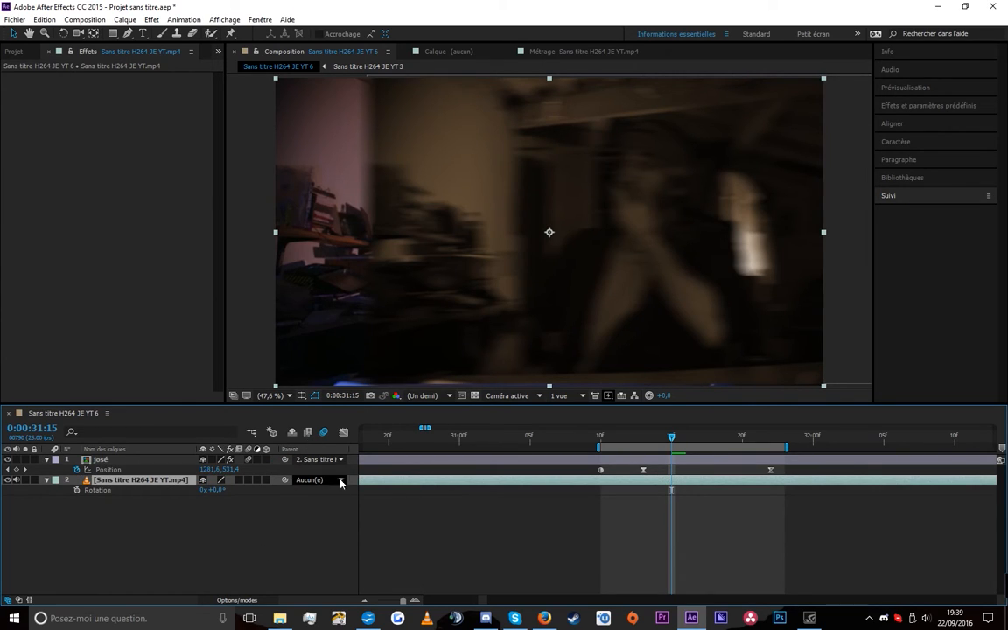
left_click(382, 473)
left_click(388, 482)
left_click_drag(385, 281, 536, 265)
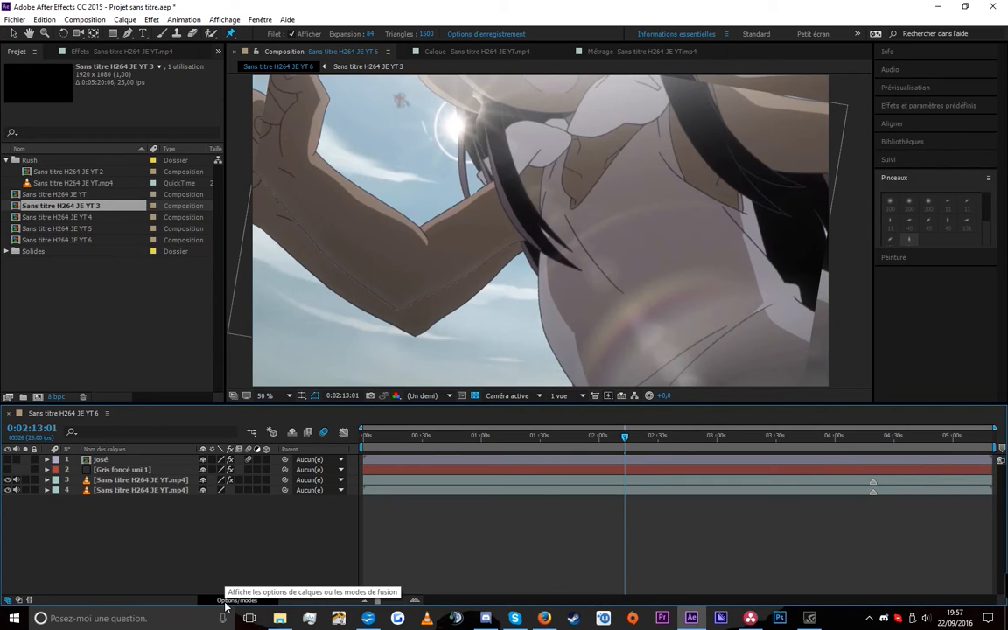
Display the blending mode columns, make the renamed layer visible, and try Ecran before setting its mode to Lumière neutre
left_click(225, 602)
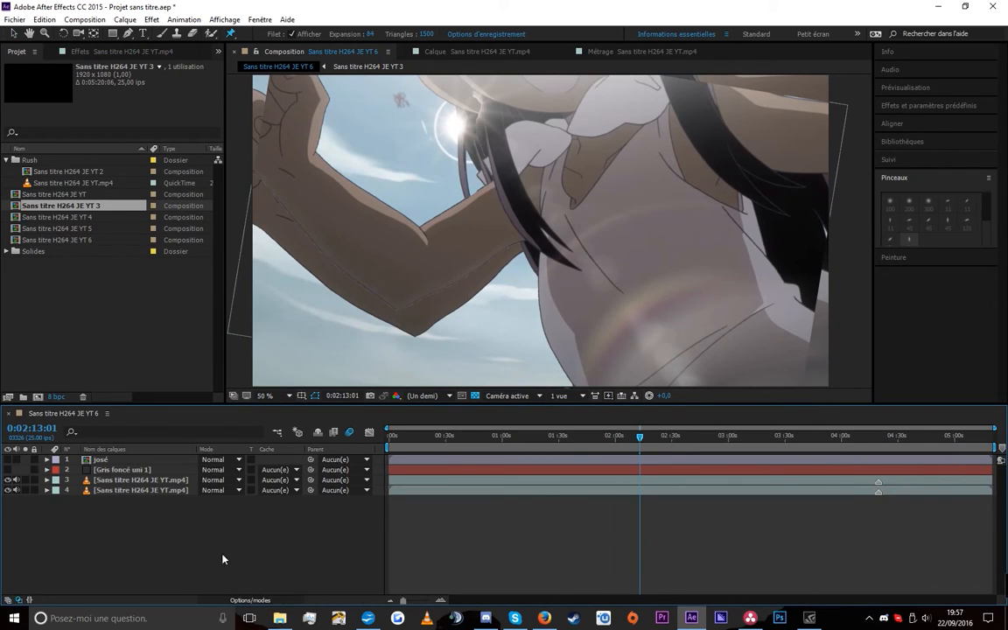
left_click(219, 461)
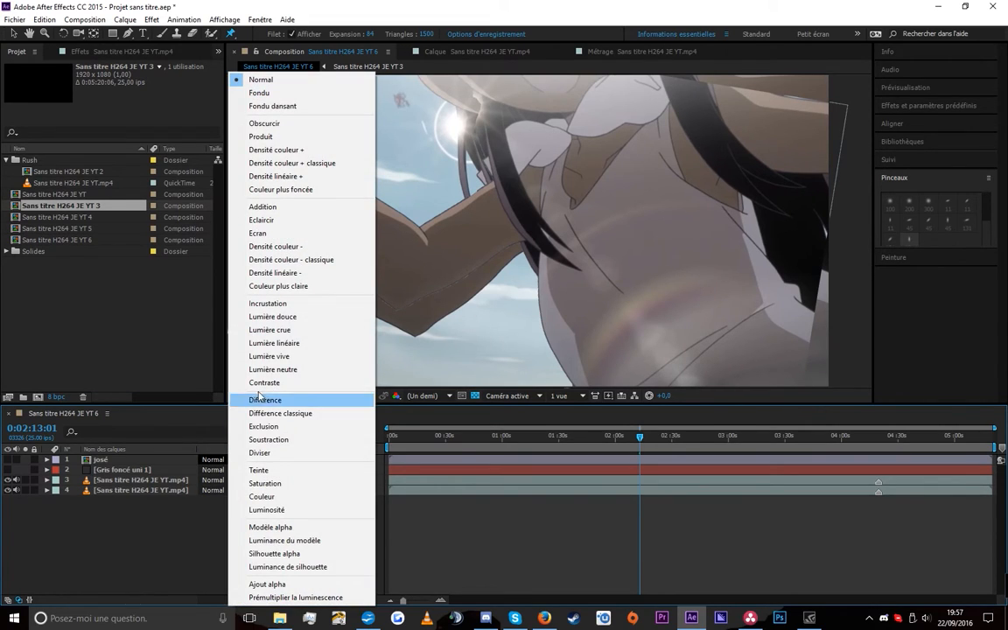
left_click(274, 233)
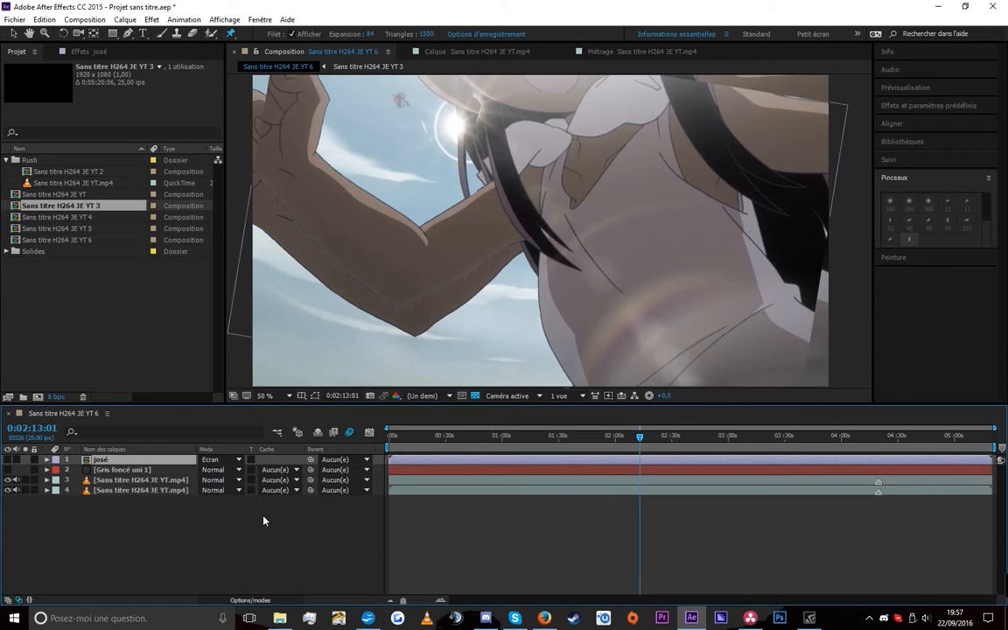
key("v")
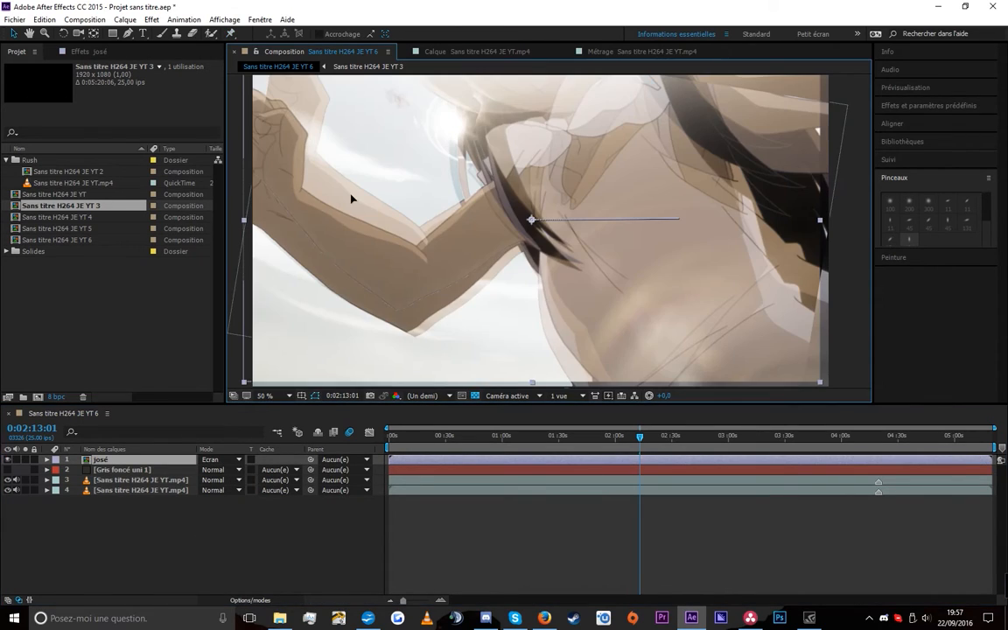
left_click(220, 459)
left_click(271, 369)
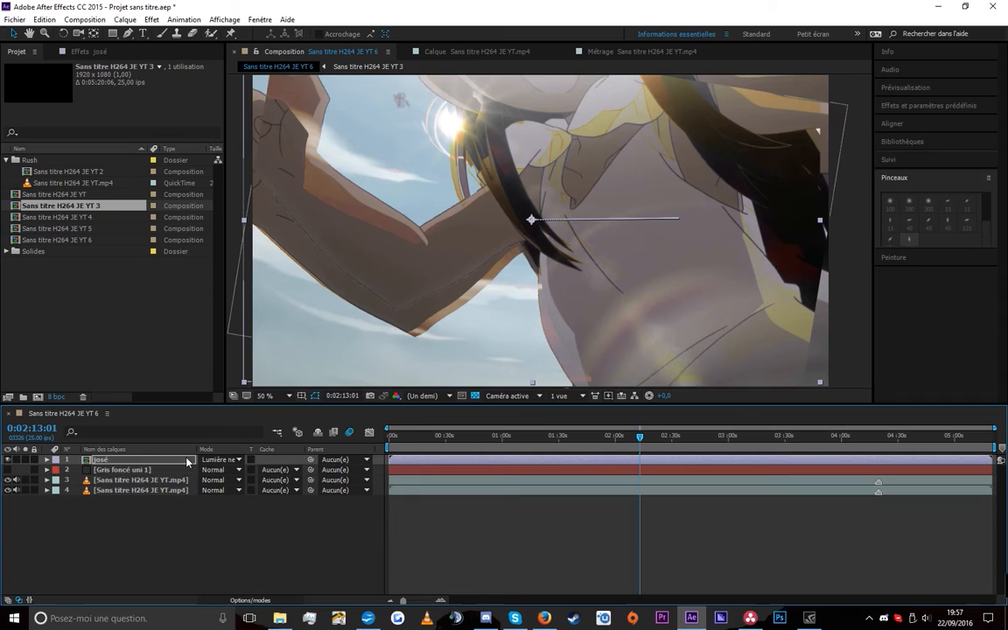
Move the renamed layer below the dark grey solid and inspect its track matte options
key("ctrl+bracketleft")
left_click(279, 471)
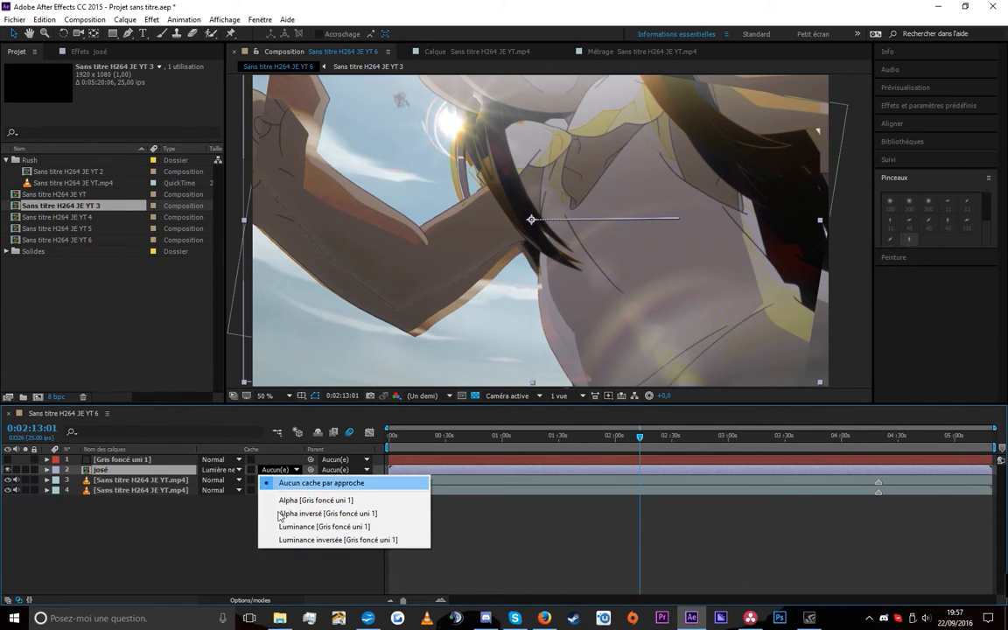
left_click(249, 545)
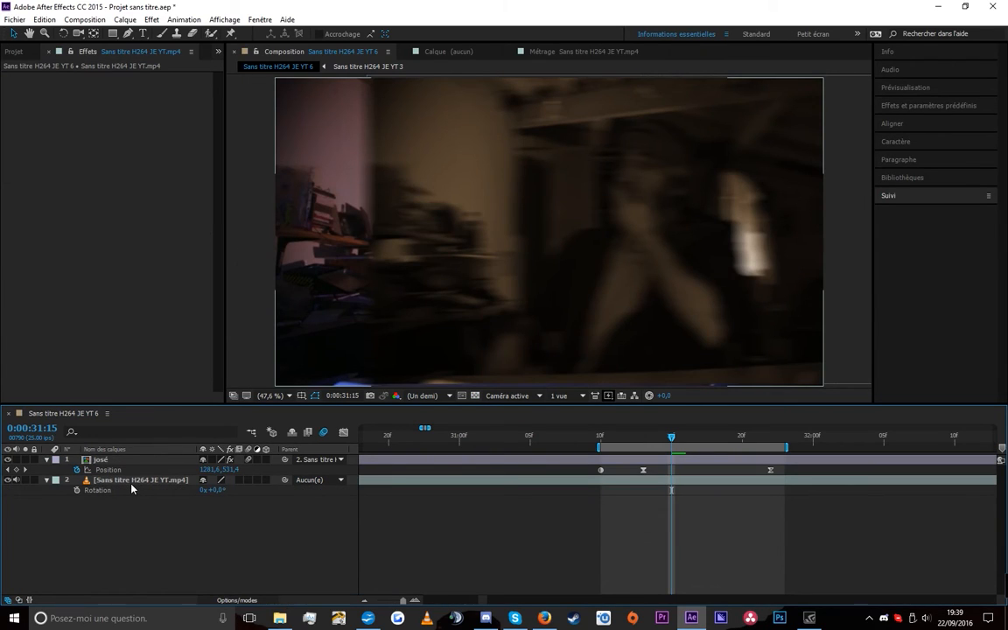
Select and deselect the mp4 layer, and toggle the display of the layers' keyframed properties
left_click(133, 479)
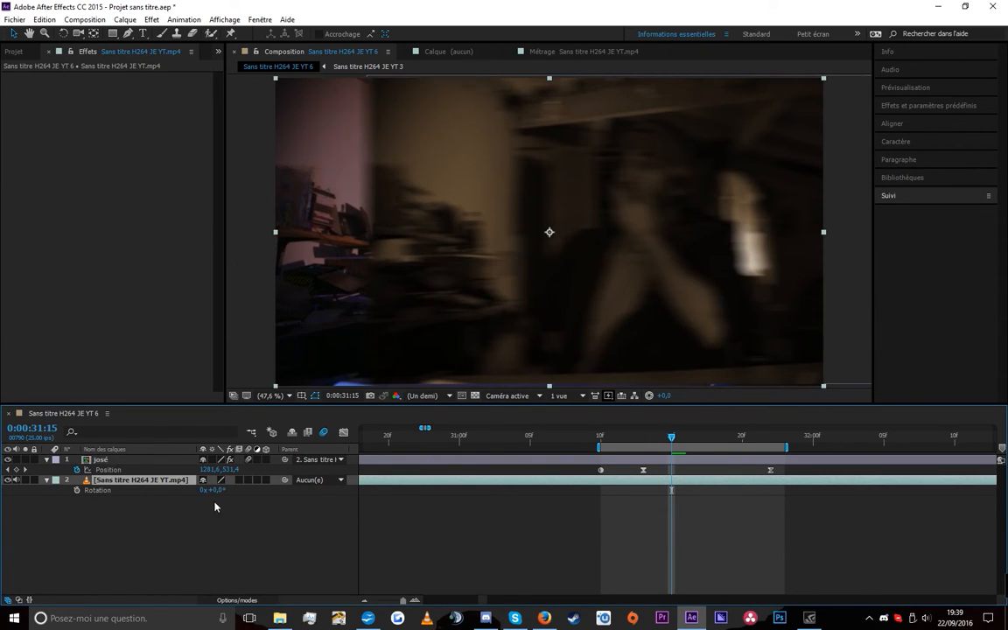
left_click(175, 530)
key("u")
key("u")
key("u")
key("u")
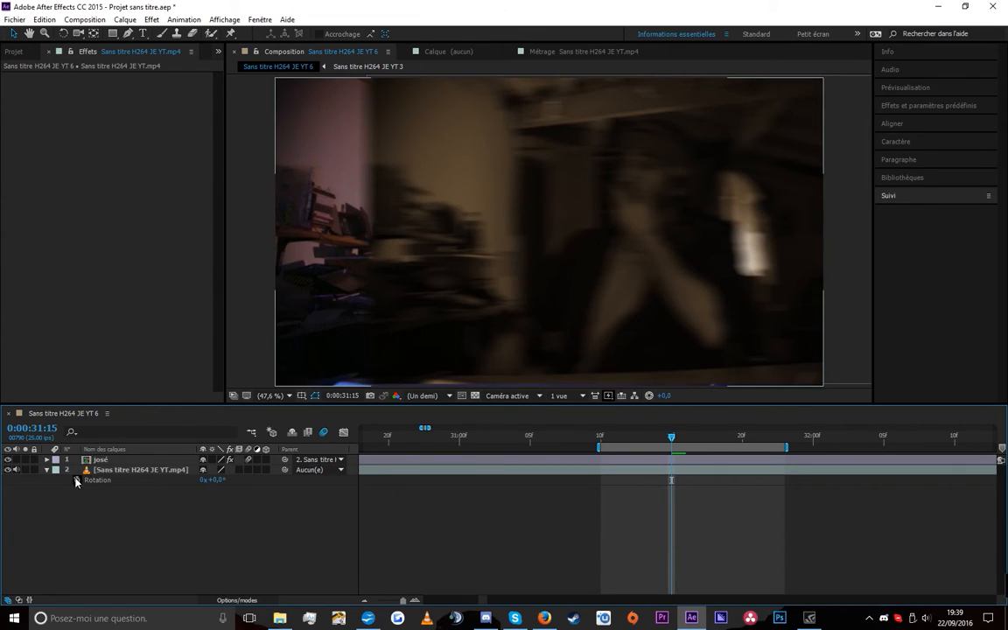
Reveal the renamed layer's position, opacity and rotation one after another, returning to position
left_click(112, 461)
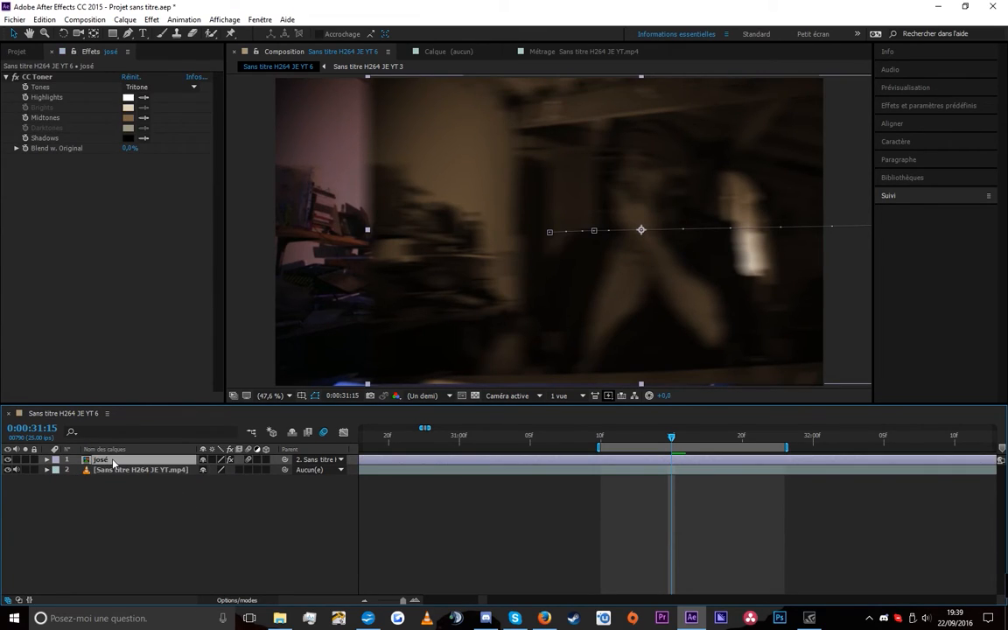
key("p")
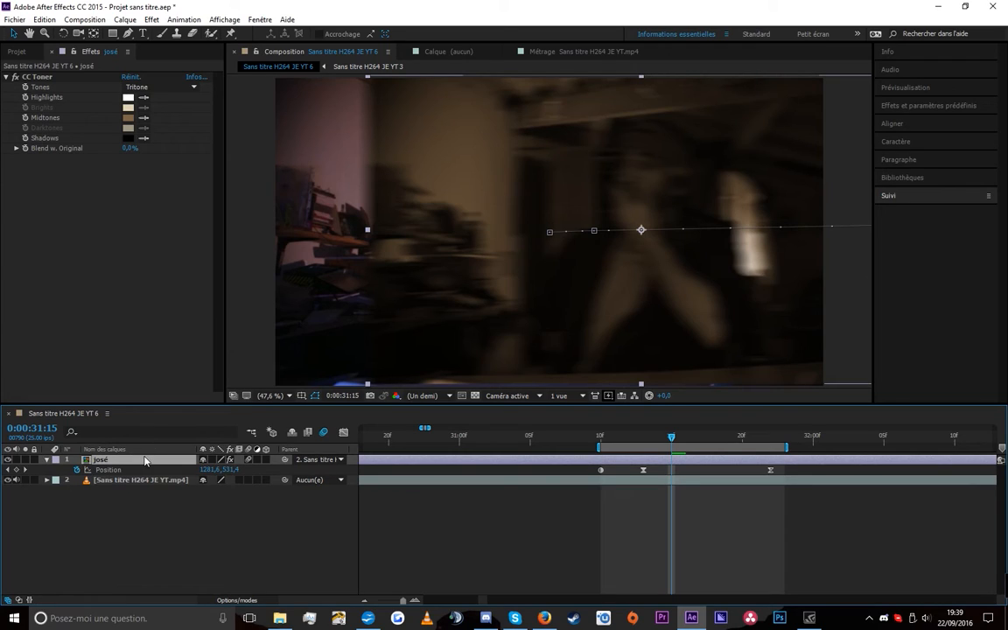
key("t")
key("r")
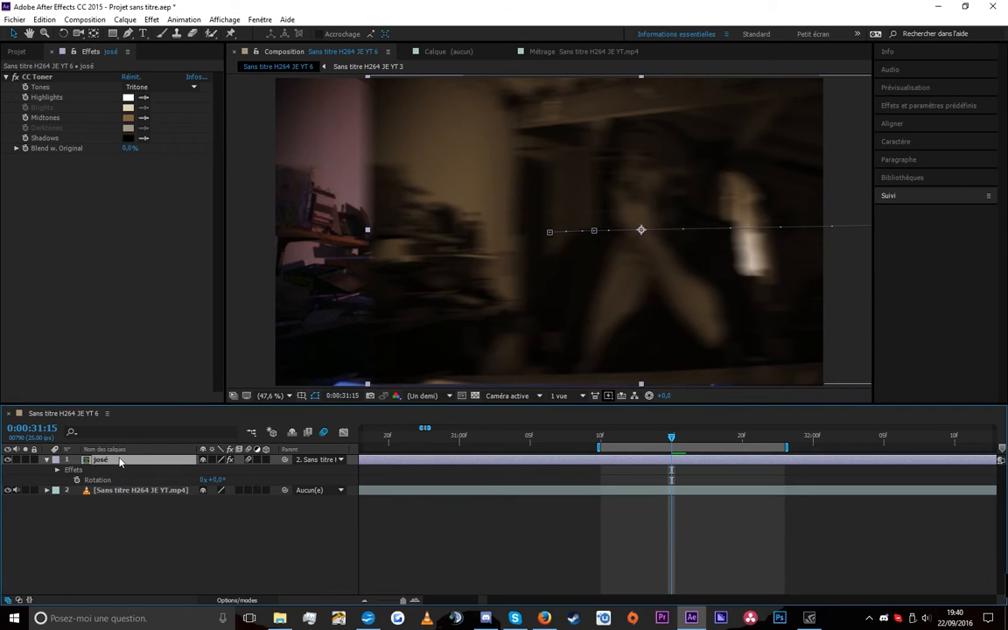
key("p")
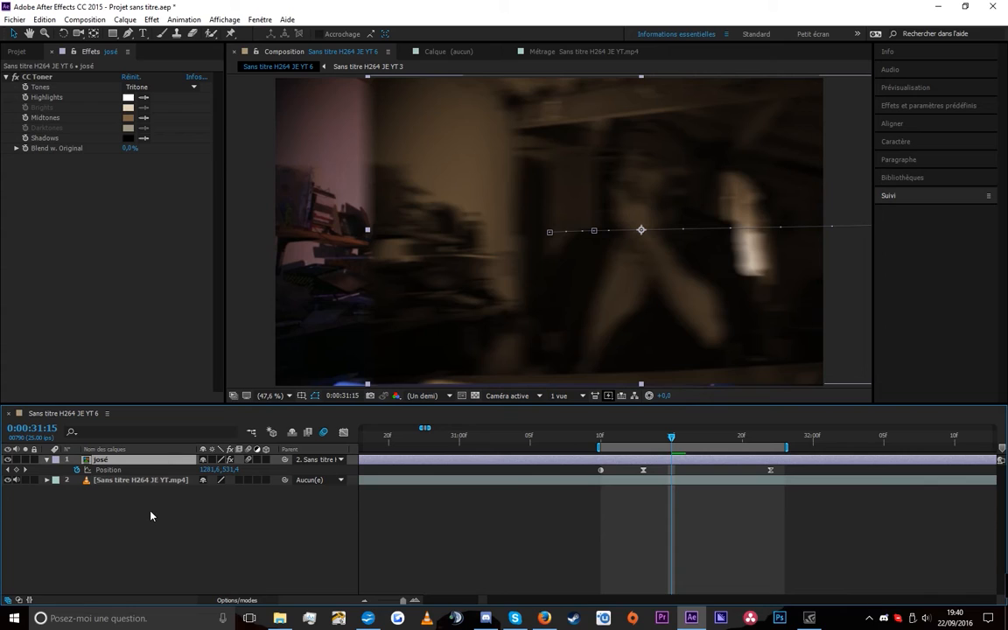
Reveal the mp4 layer's rotation and enable its keyframing at 0:00:31:15
left_click(175, 529)
left_click(162, 490)
key("r")
left_click(481, 551)
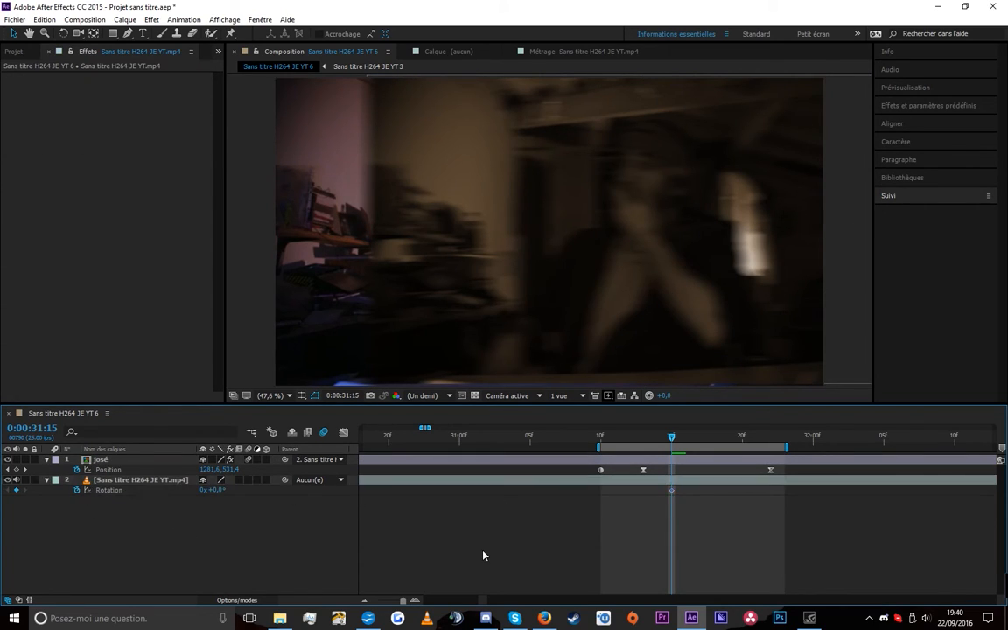
Collapse the layers, then show and hide the keyframed properties of both layers
left_click(46, 480)
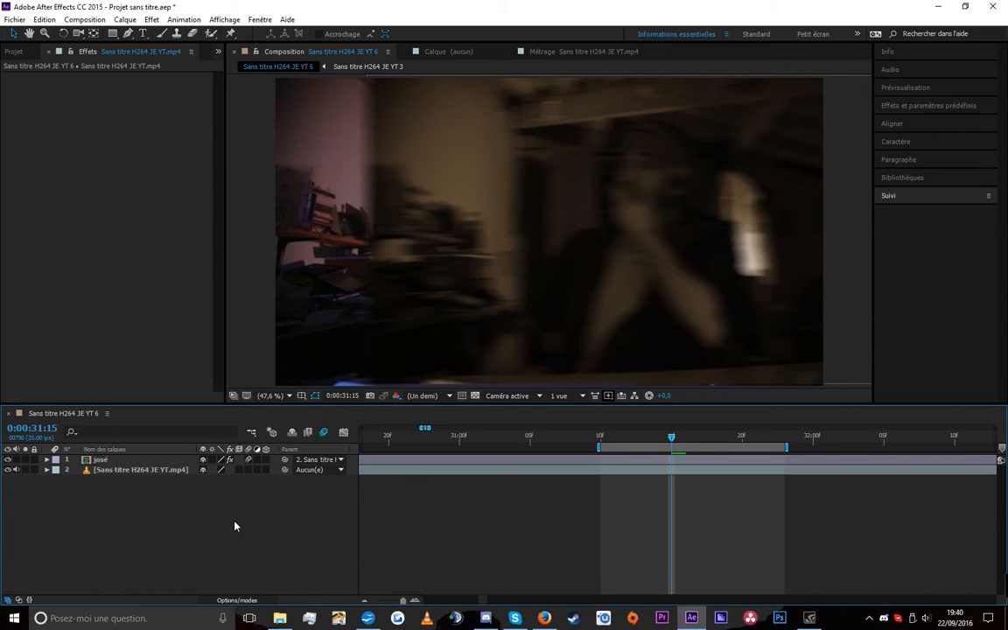
key("u")
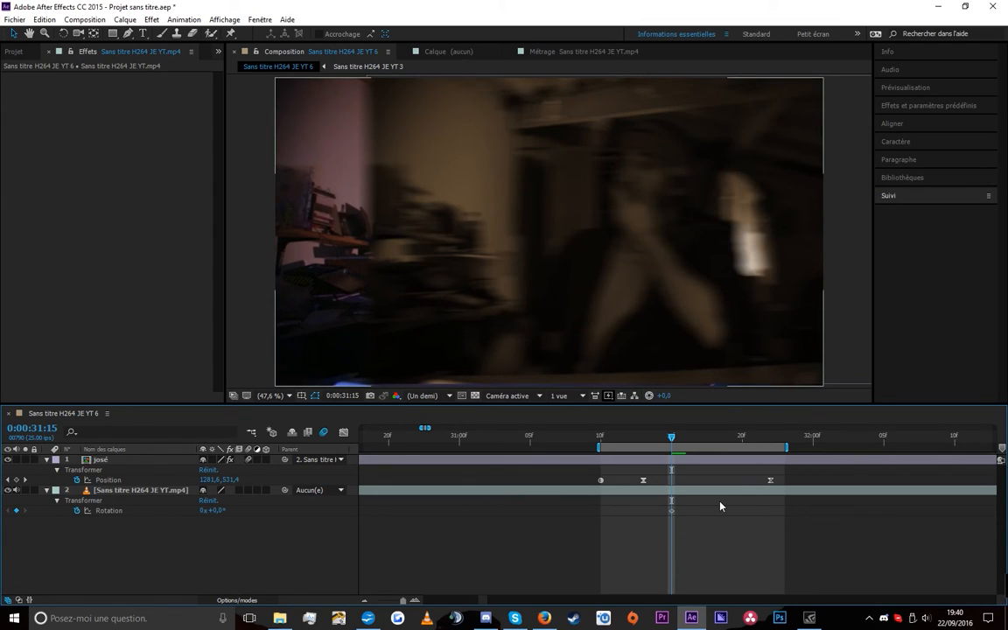
key("u")
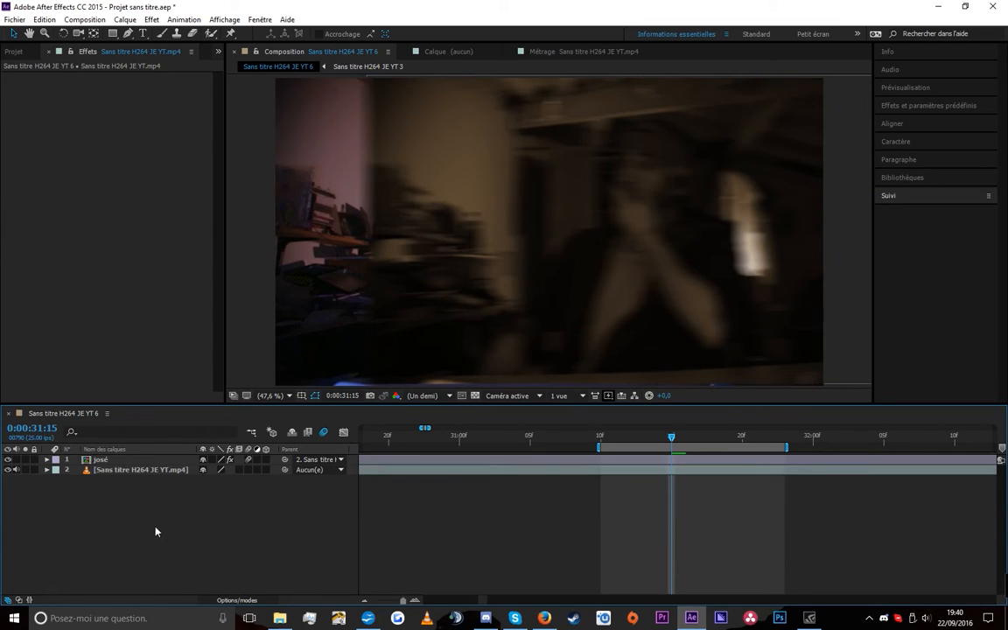
Duplicate the mp4 layer and try the Scinder le calque command on the copy
left_click(189, 473)
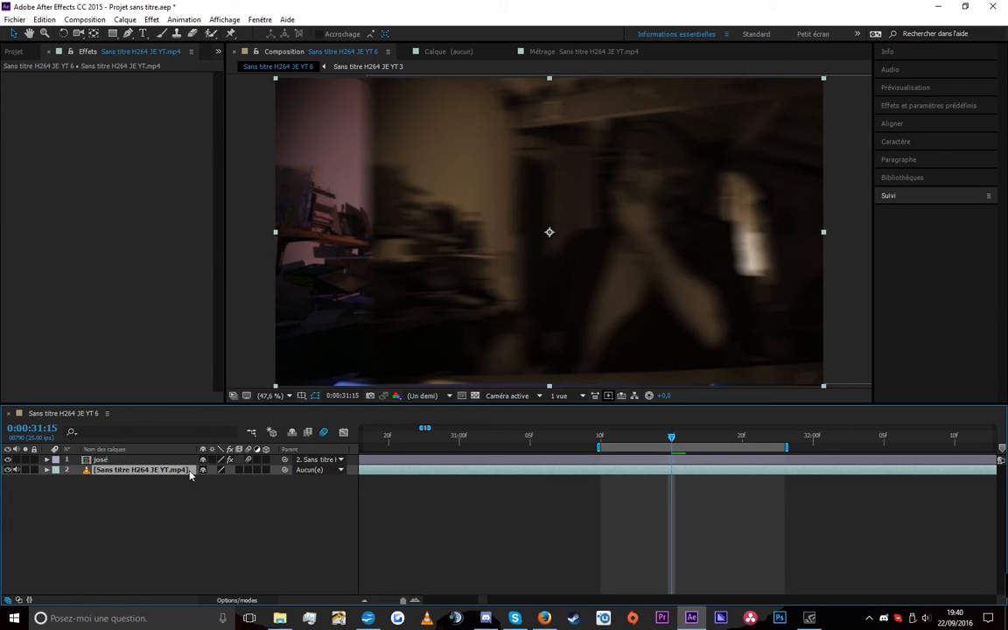
key("ctrl+d")
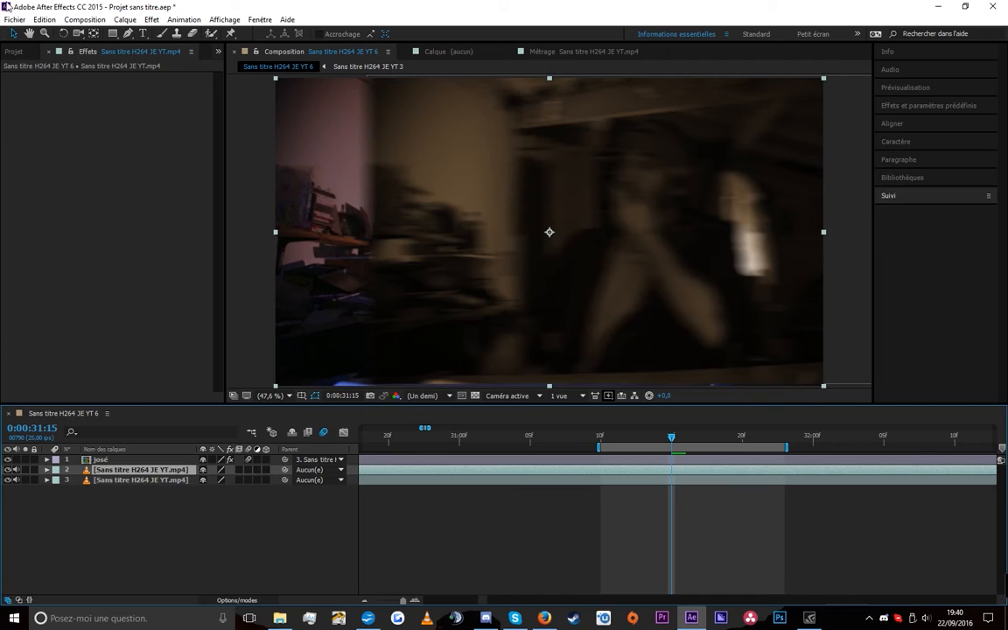
left_click(81, 19)
mouse_move(41, 24)
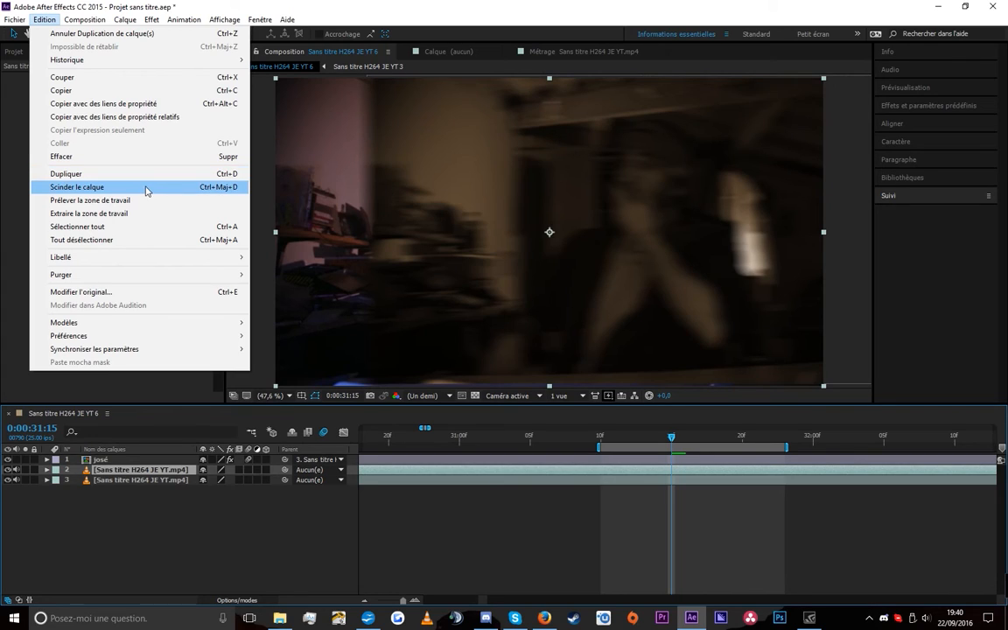
left_click(223, 187)
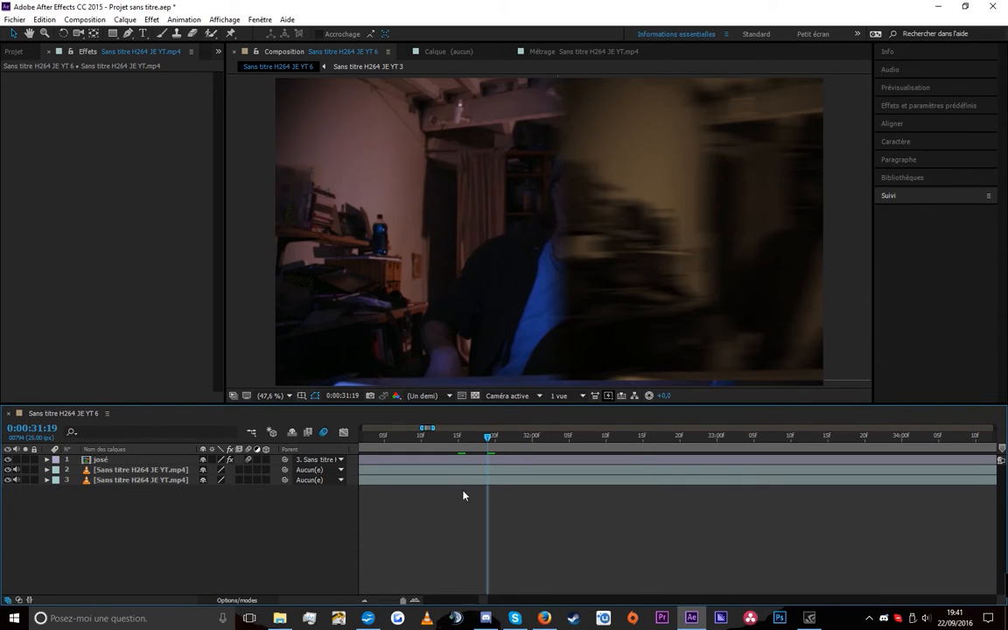
Examine the timeline at full length and close up, and open the preview settings
scroll(454, 505, "down", 6)
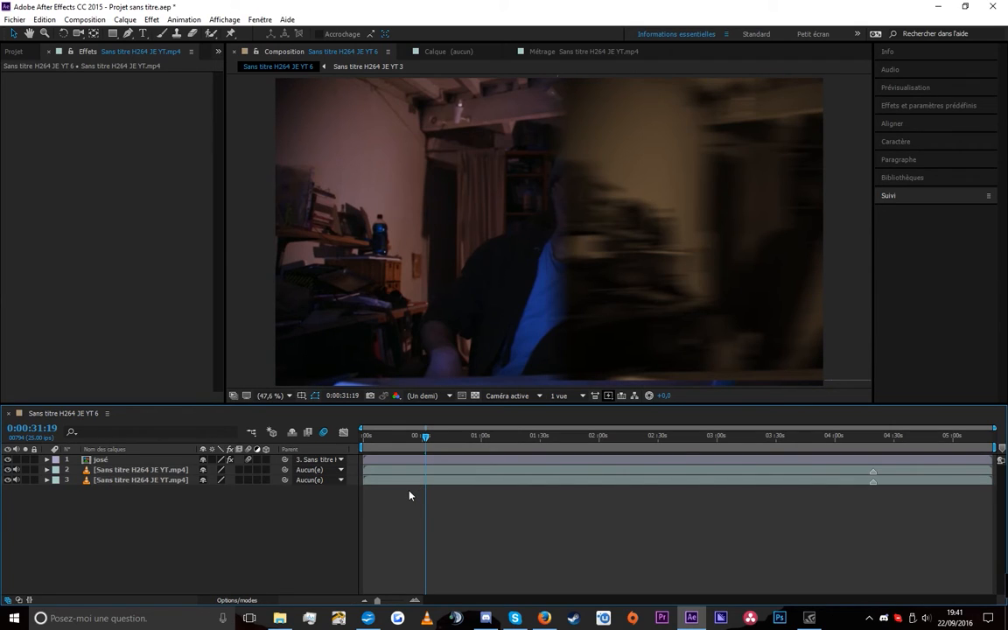
scroll(410, 496, "up", 6)
scroll(417, 513, "down", 6)
mouse_move(998, 428)
left_mouse_down()
mouse_move(350, 437)
mouse_move(997, 442)
left_mouse_up()
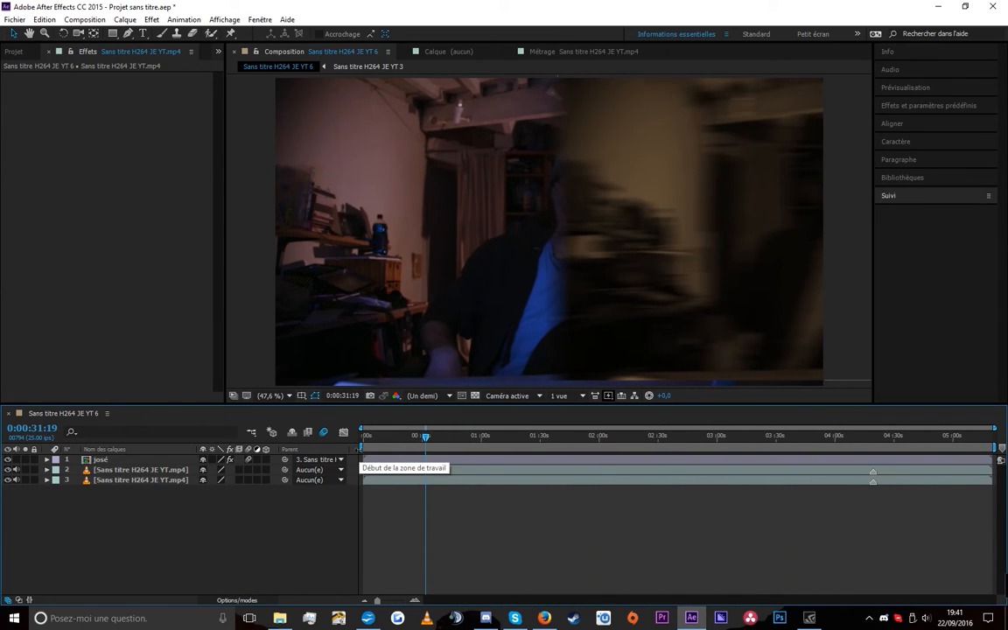
left_click(908, 92)
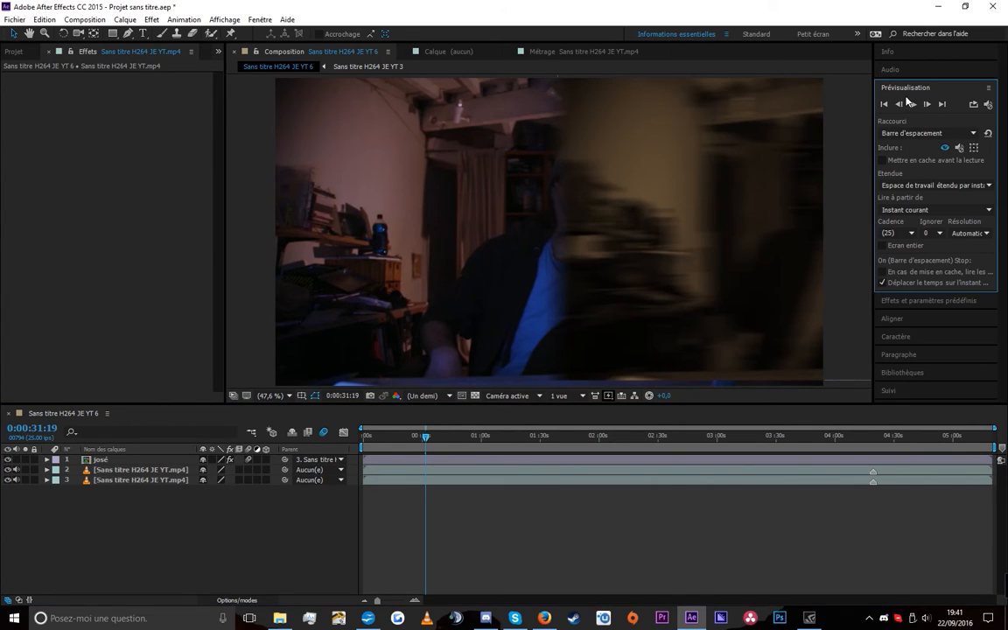
Scrub the playhead to 0:00:44:07 and limit the work area to about 35 to 50 seconds
left_click(371, 440)
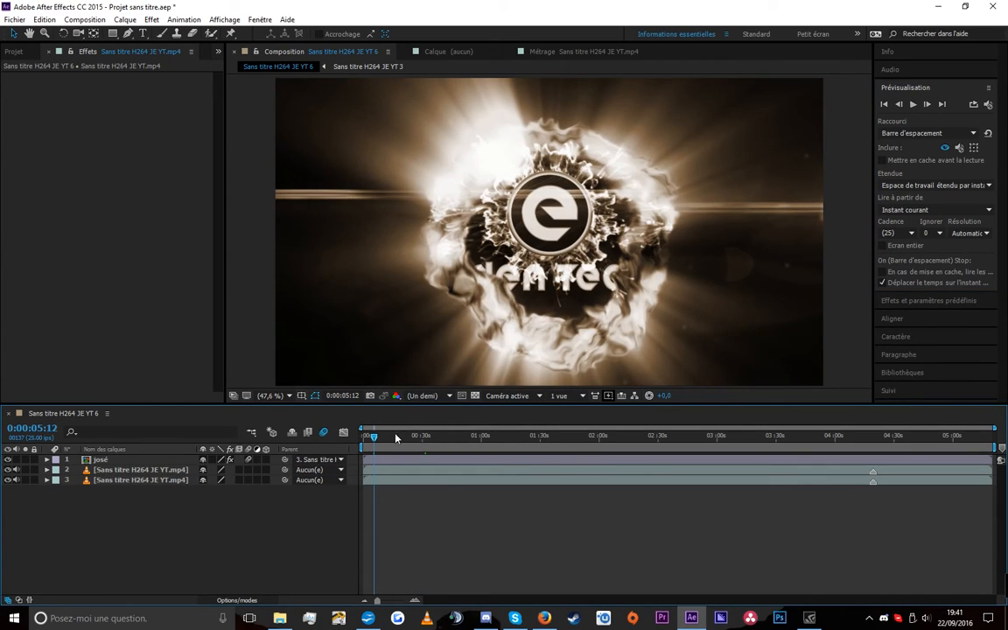
left_click_drag(375, 441, 429, 442)
left_click(451, 442)
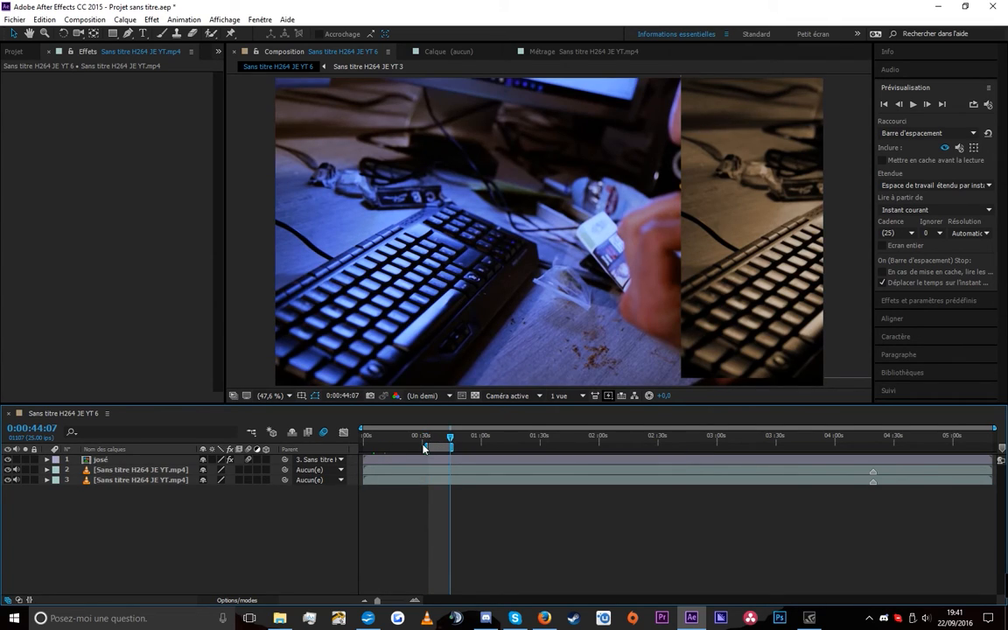
mouse_move(426, 447)
left_mouse_down()
mouse_move(396, 448)
mouse_move(430, 448)
left_mouse_up()
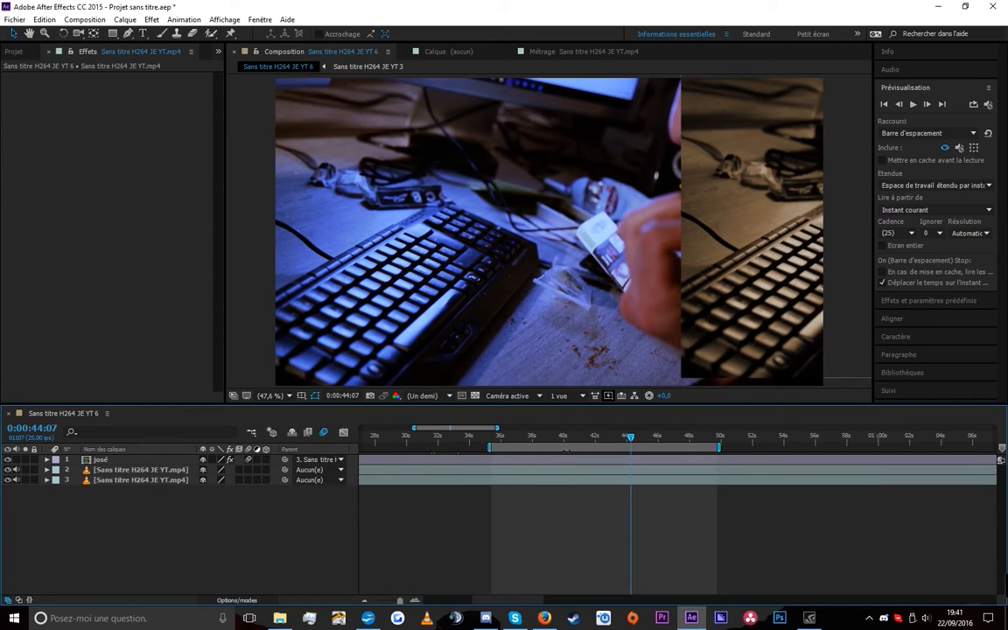
Shift the work area to the composition's start, then extend its end to cover the whole composition
left_click_drag(560, 447, 255, 458)
scroll(453, 506, "down", 5)
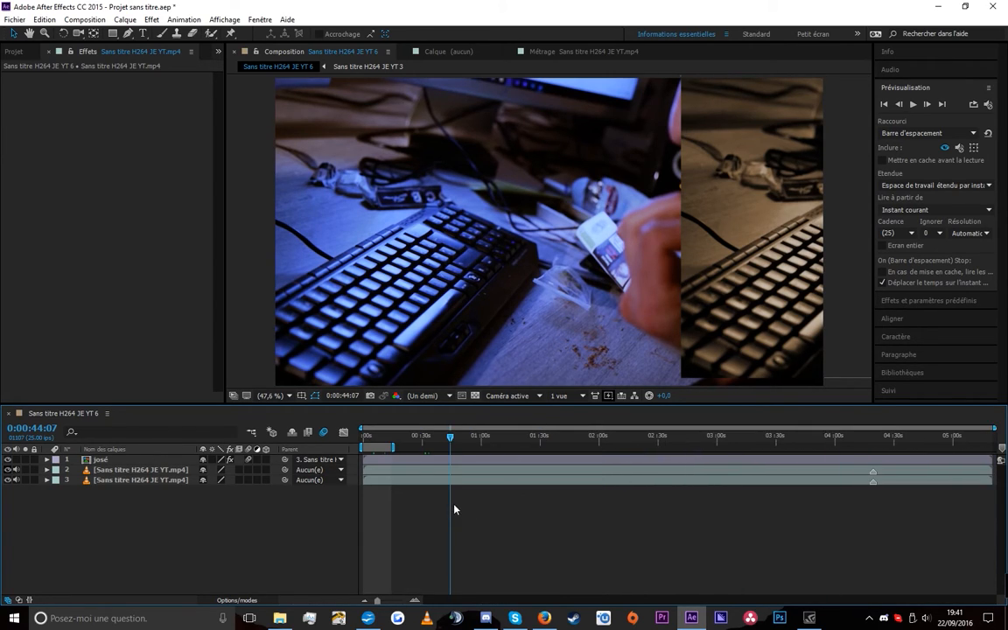
scroll(377, 509, "up", 5)
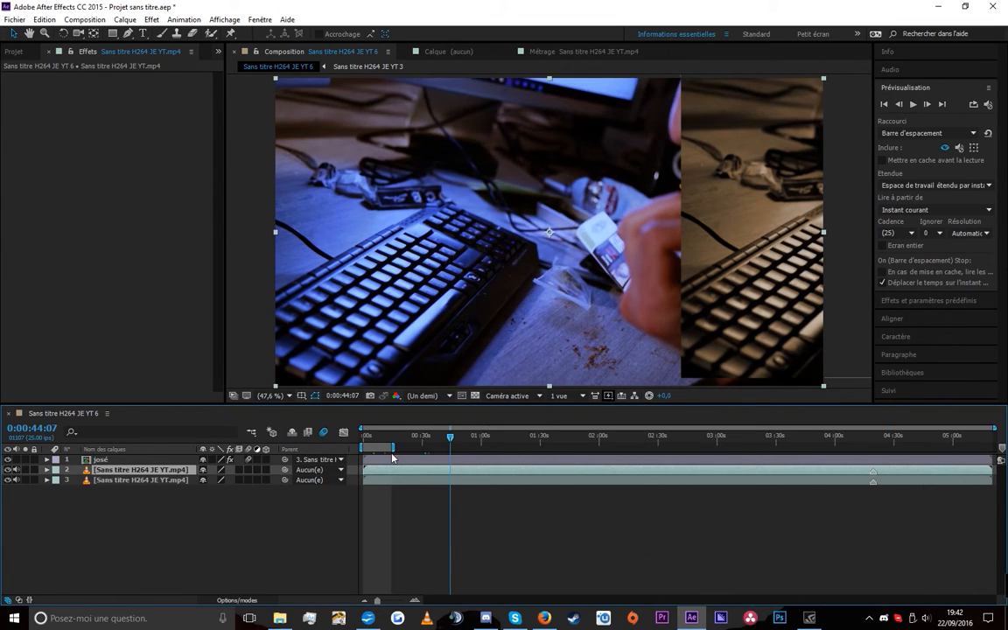
left_click_drag(394, 448, 996, 457)
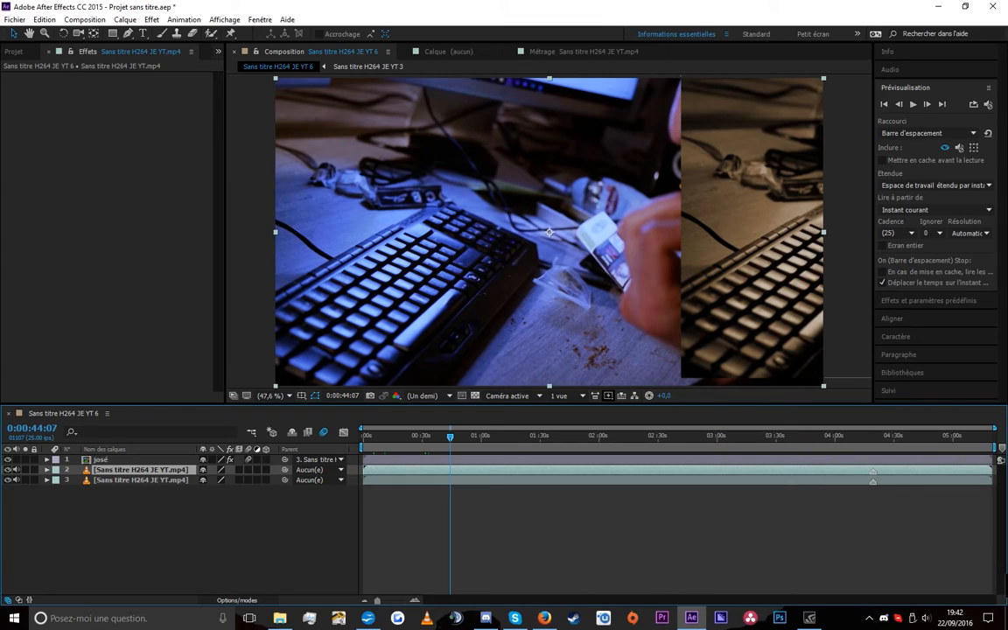
Examine the timeline close up, moving along it in time with the Hand tool
left_click(30, 35)
scroll(411, 507, "up", 5)
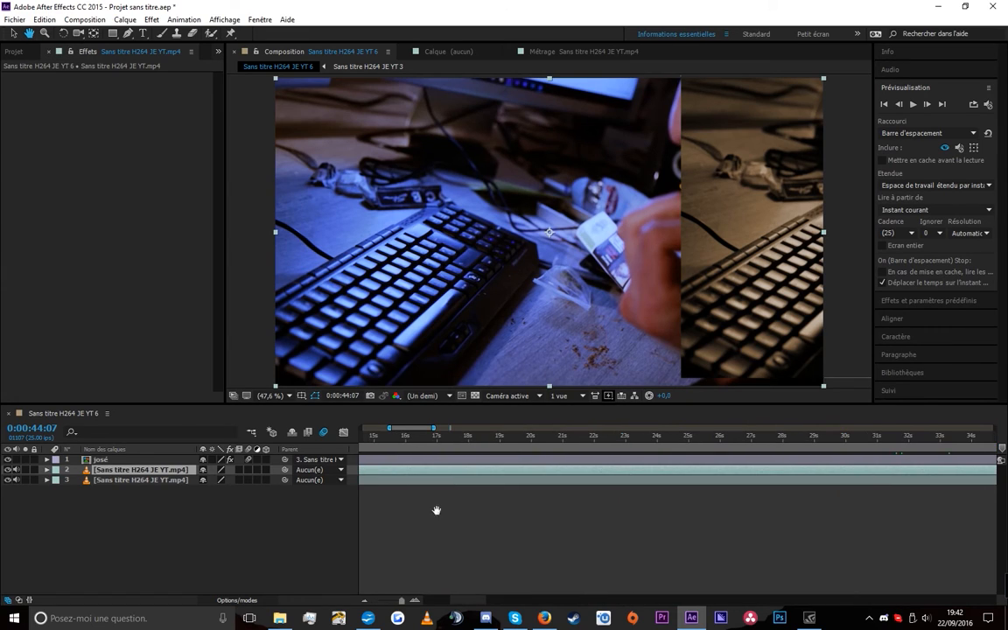
left_click_drag(680, 458, 484, 520)
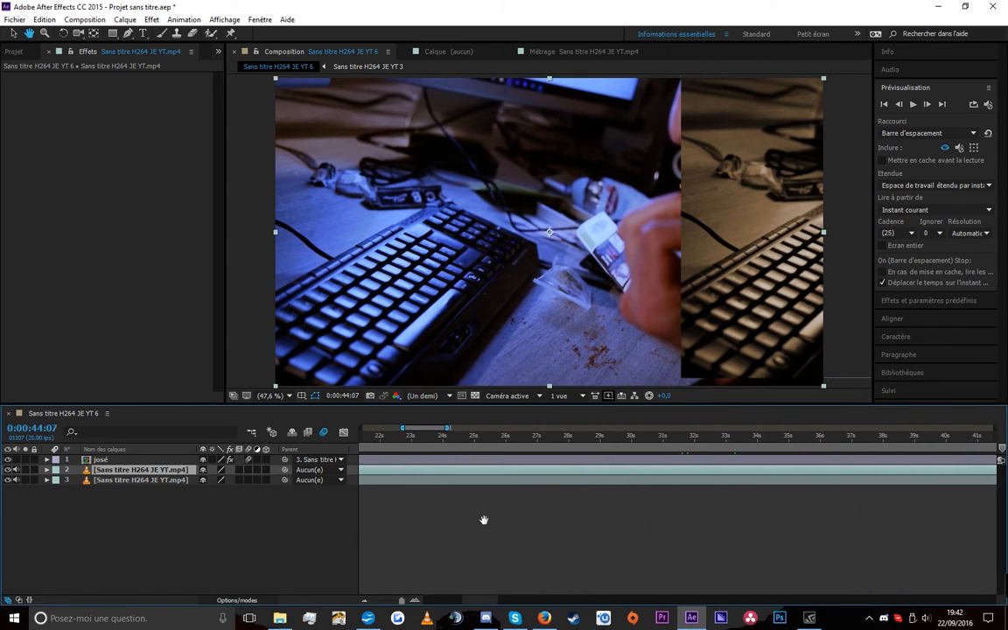
key("v")
left_click(566, 481)
key("c")
key("h")
left_click_drag(735, 495, 473, 499)
left_click_drag(907, 517, 614, 498)
left_click_drag(905, 495, 529, 458)
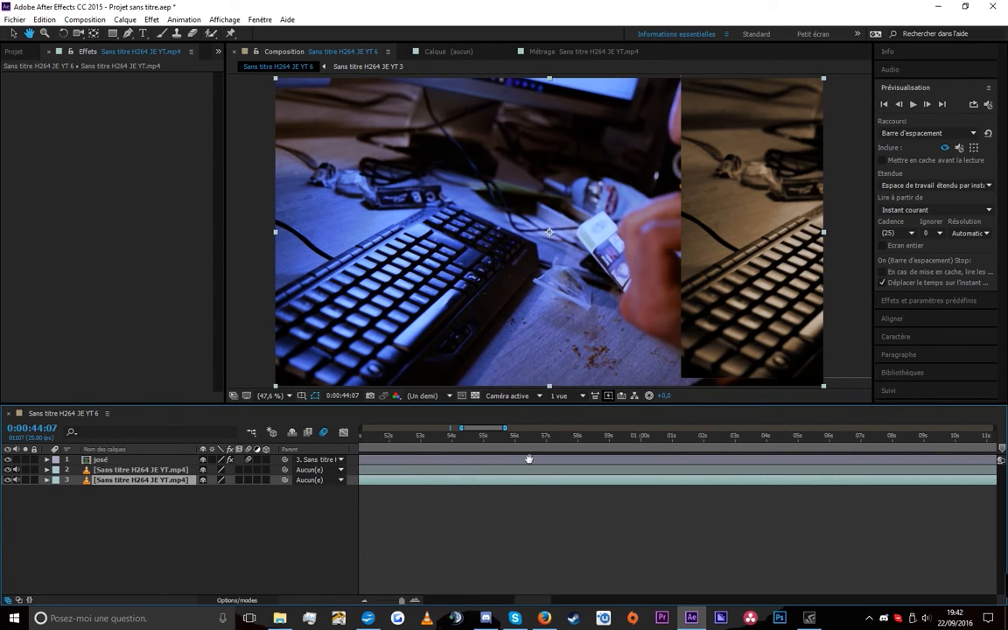
Duplicate the bottom mp4 layer dozens of times and look through the stack of copies with the Hand tool
key("ctrl+d")
key("ctrl+d")
key("ctrl+d")
key("ctrl+d")
key("ctrl+d")
key("ctrl+d")
key("ctrl+d")
key("ctrl+d")
key("ctrl+d")
key("ctrl+d")
key("ctrl+d")
key("ctrl+d")
key("ctrl+d")
key("ctrl+d")
key("ctrl+d")
key("ctrl+d")
key("ctrl+d")
key("ctrl+d")
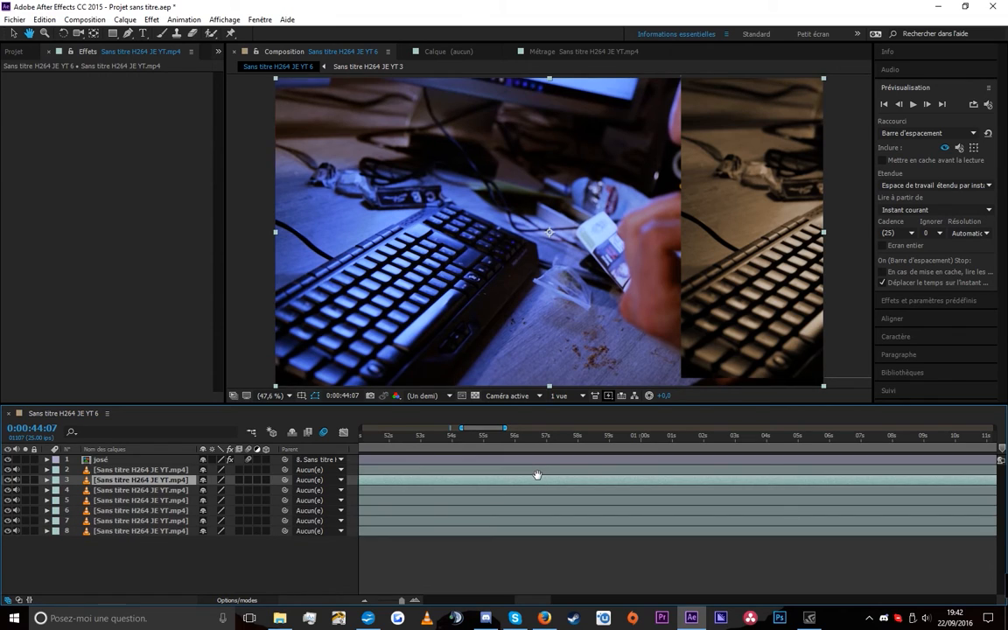
left_click_drag(528, 534, 569, 389)
left_click_drag(468, 517, 575, 383)
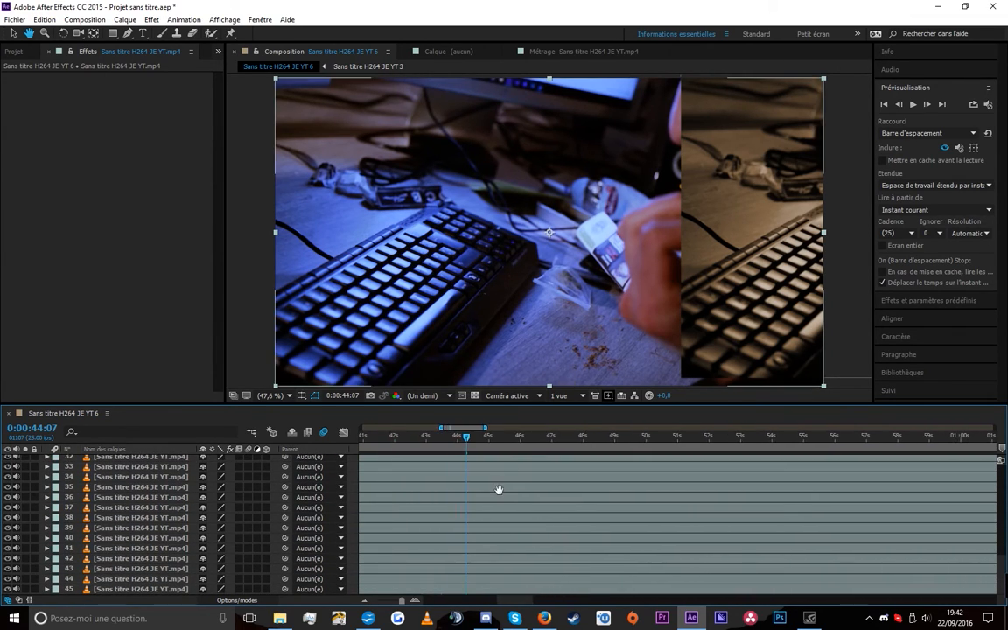
scroll(505, 492, "up", 10)
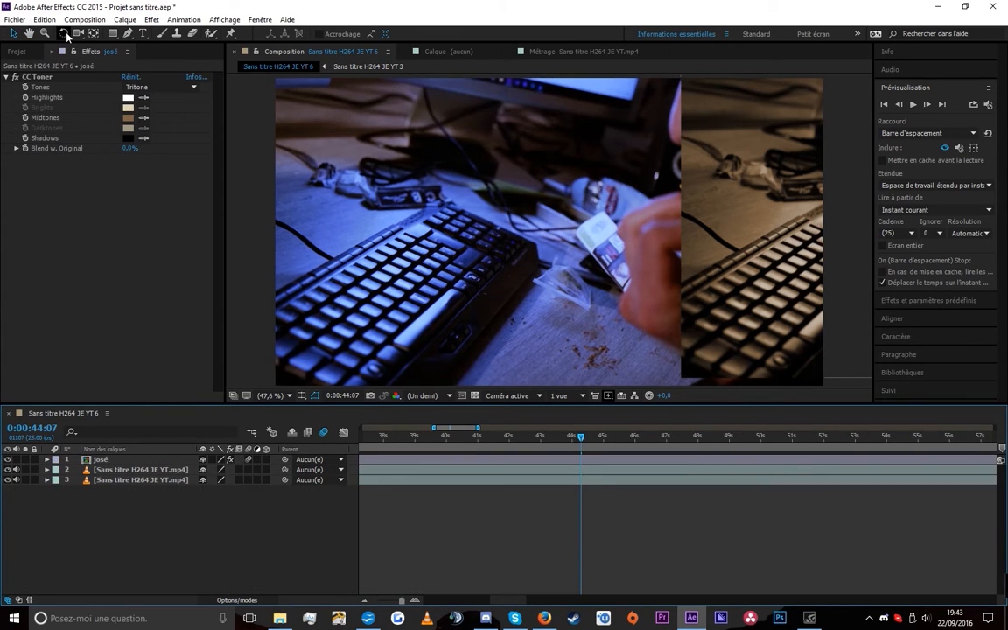
Rotate the upper mp4 layer well past a quarter turn with the Rotation tool
left_click(65, 35)
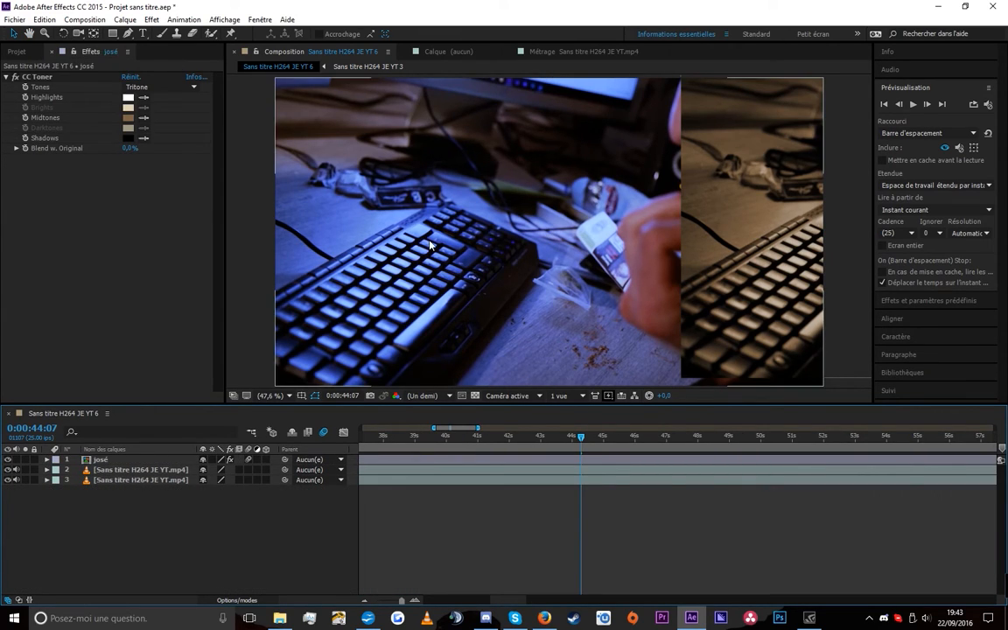
left_click_drag(448, 194, 511, 331)
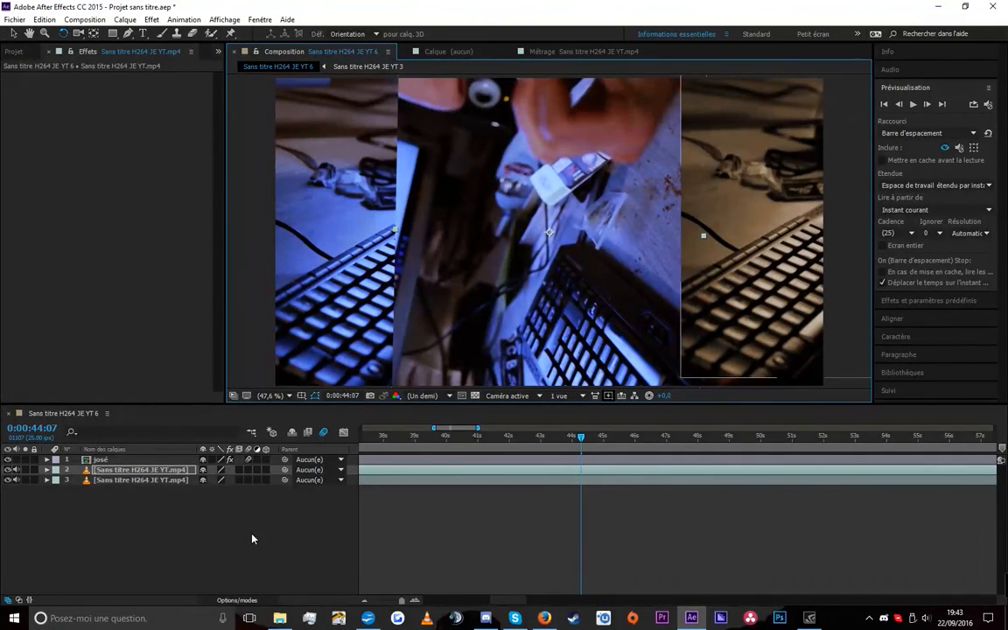
Create a two-node camera layer with the 50 mm preset
right_click(414, 496)
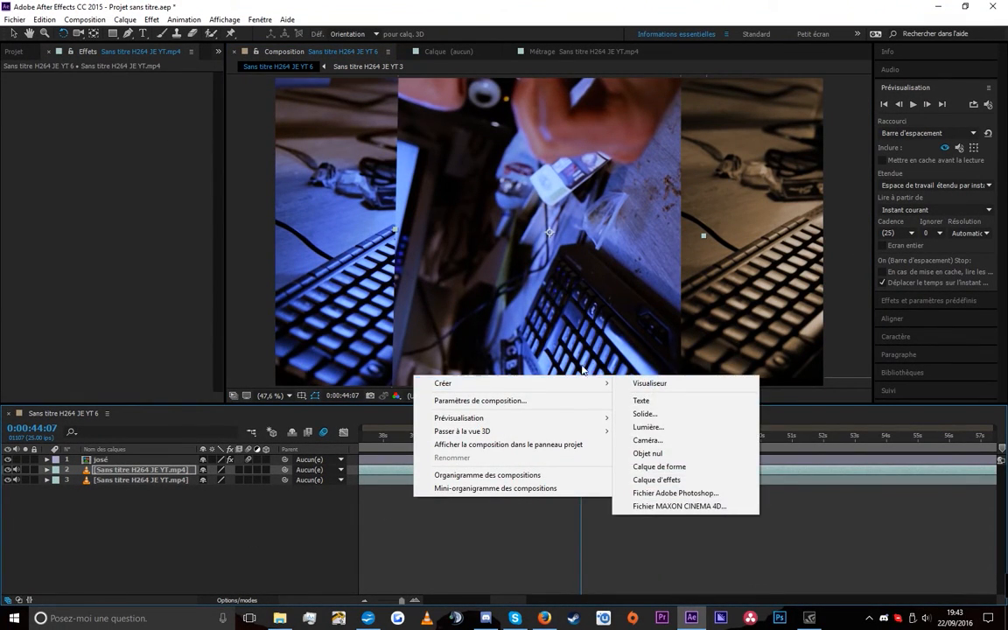
right_click(439, 523)
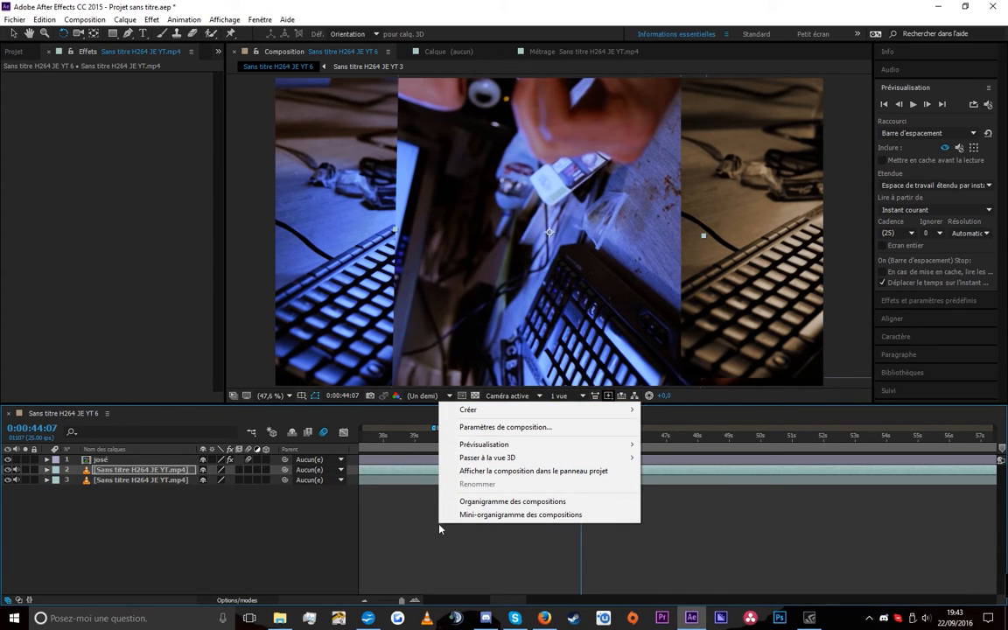
right_click(438, 529)
right_click(435, 522)
mouse_move(494, 413)
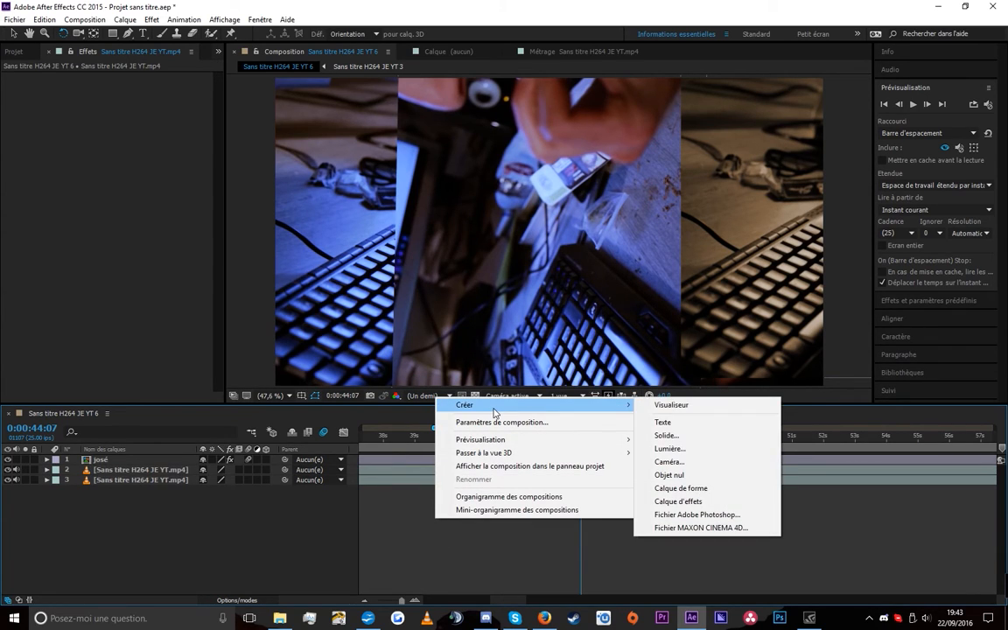
left_click(674, 462)
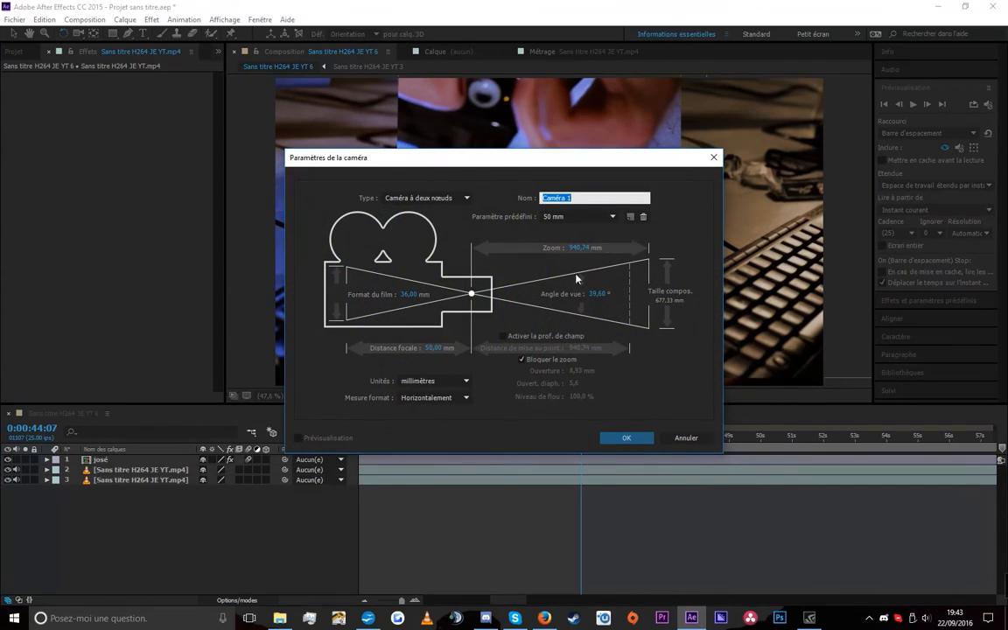
left_click(602, 216)
left_click(710, 217)
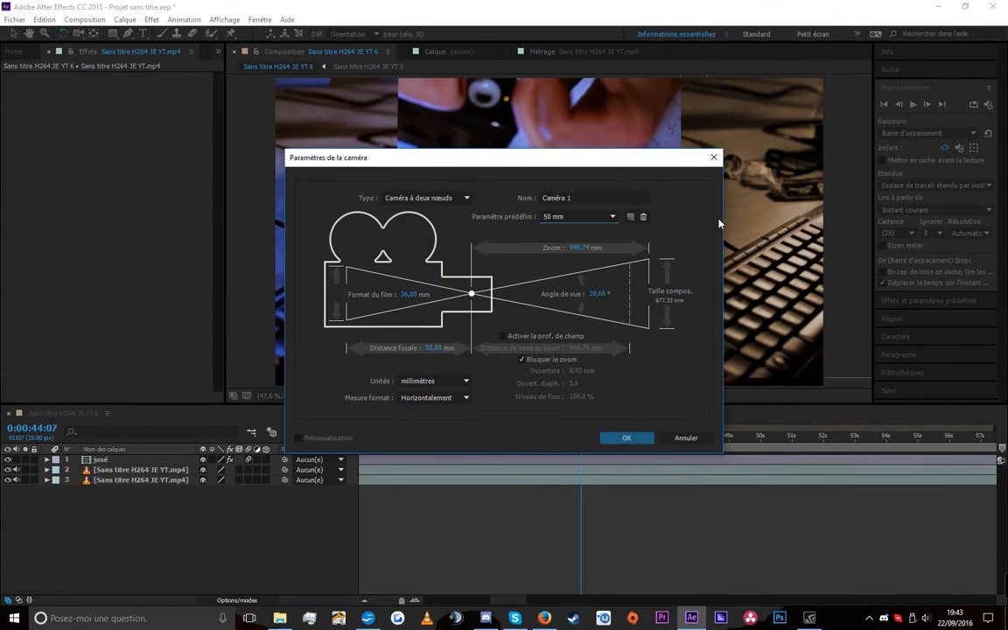
left_click(640, 440)
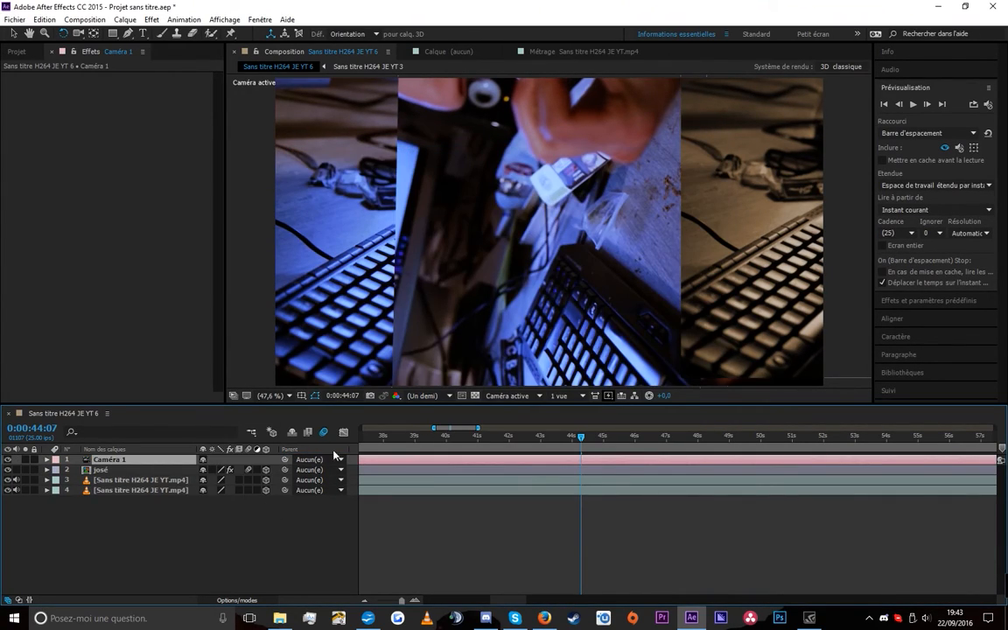
Set the playhead to 0:00:41:20 and orbit the new camera around the layers with the camera tool
left_click(78, 33)
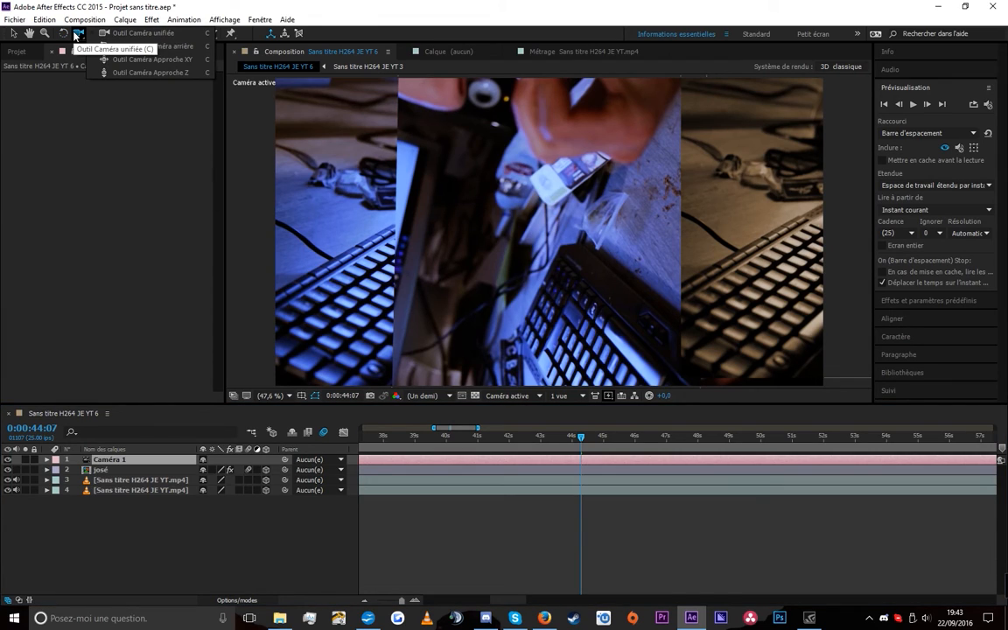
left_click(85, 112)
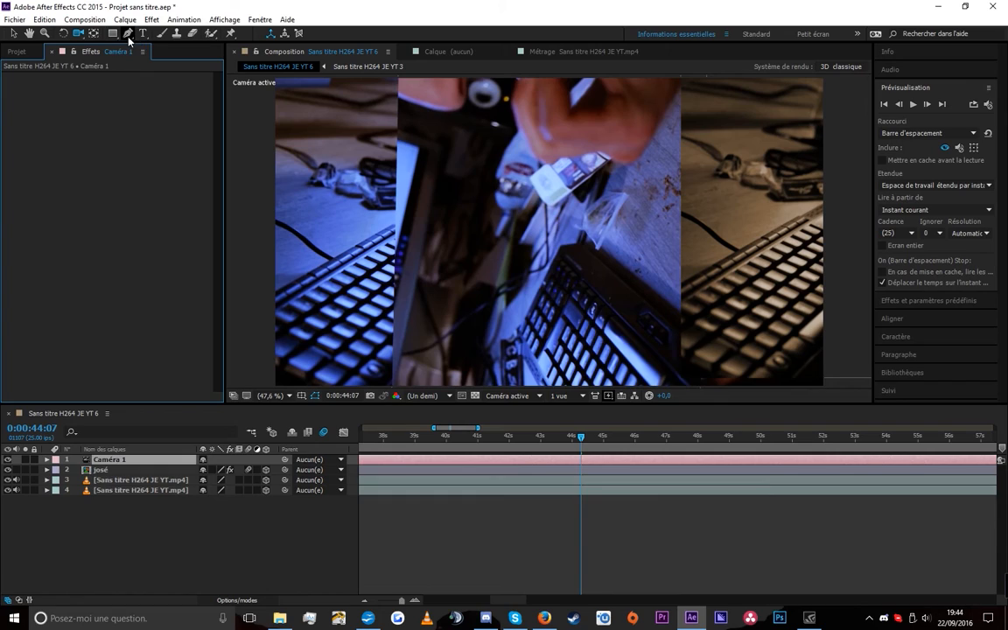
left_click(112, 35)
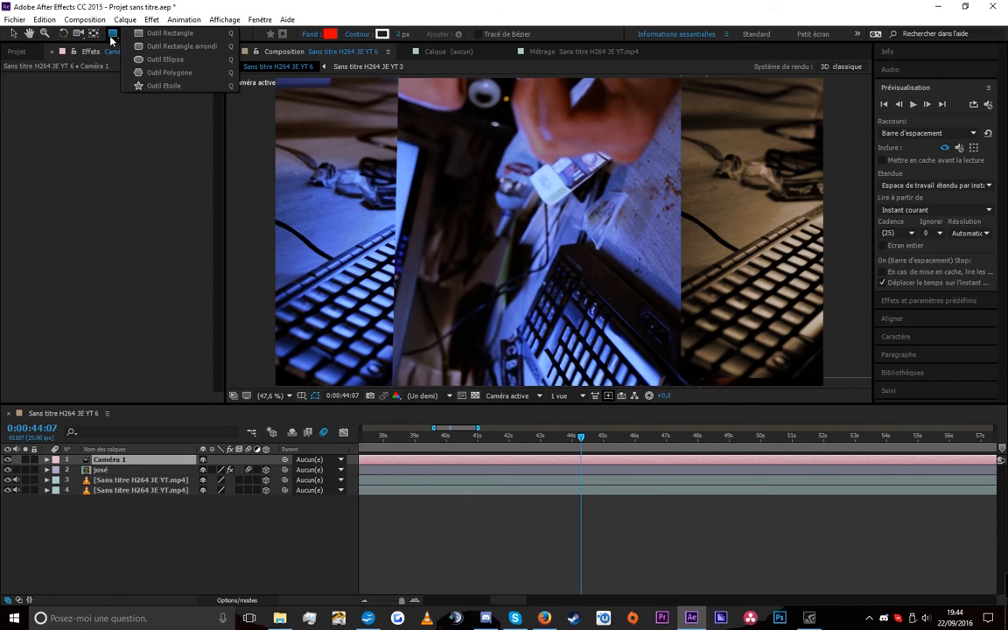
left_click(79, 33)
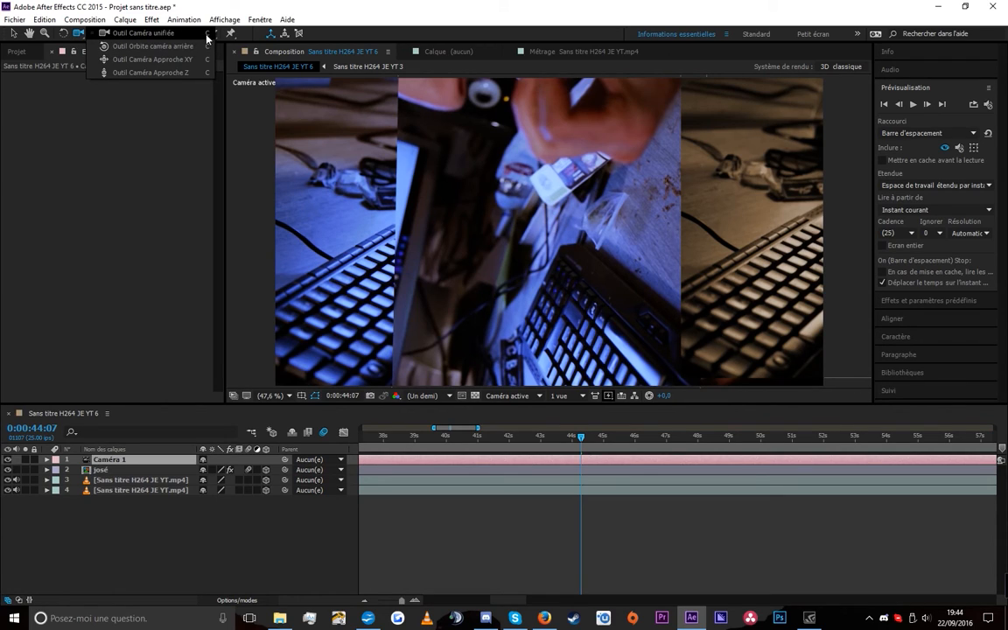
left_click(490, 540)
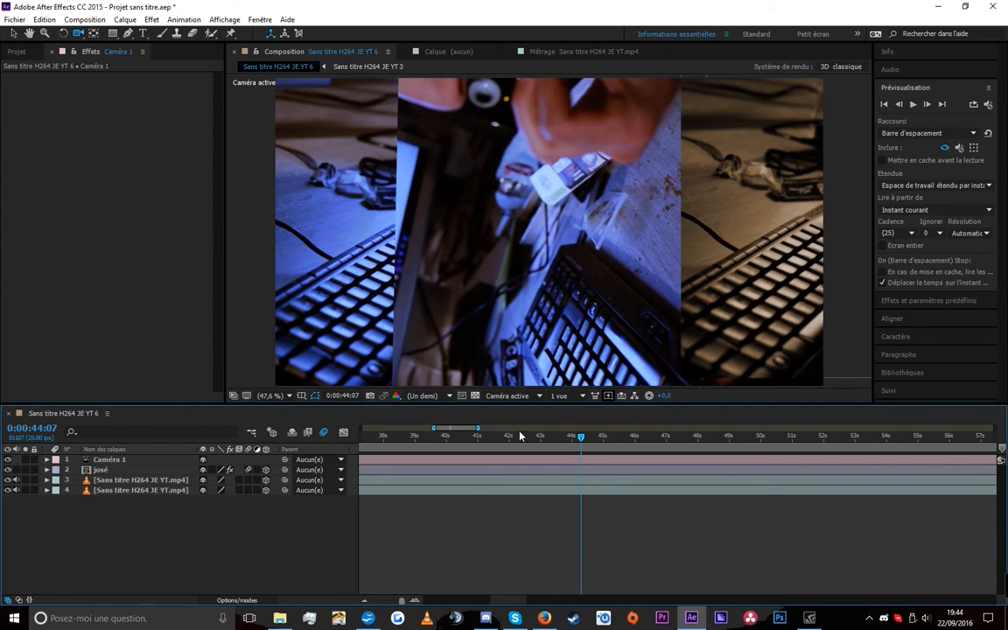
left_click_drag(521, 436, 503, 436)
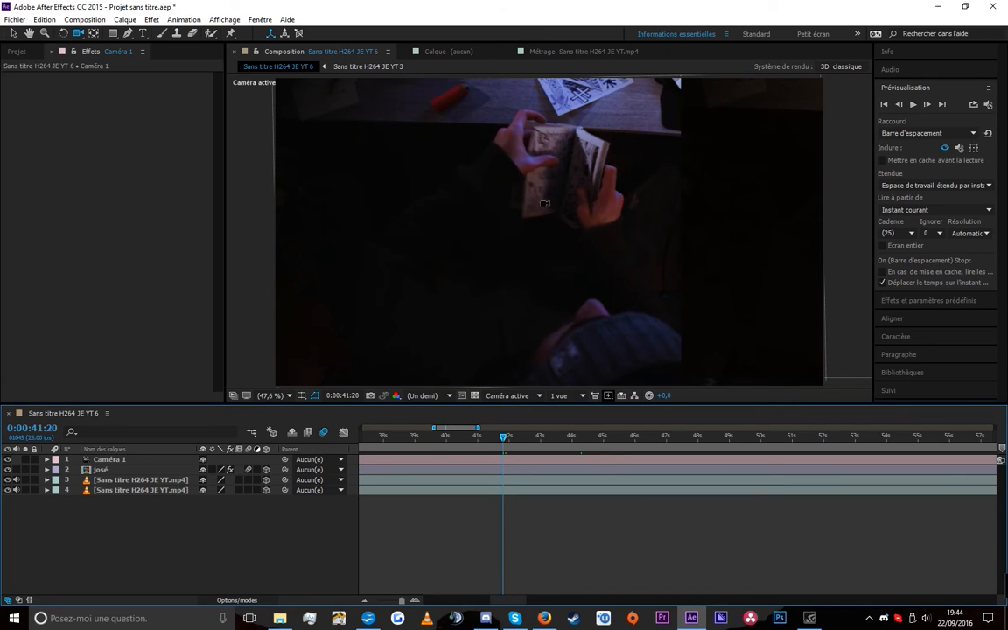
left_click_drag(556, 210, 525, 162)
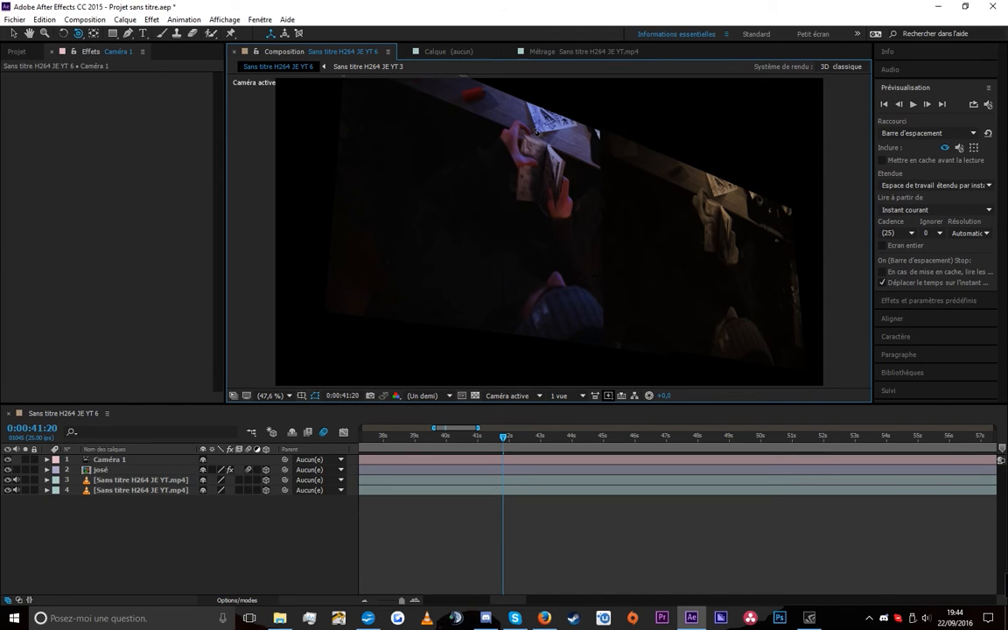
Undo the last two camera moves and reposition the camera so the video layers appear smaller in the frame
key("ctrl+z")
key("ctrl+z")
key("h")
mouse_move(506, 198)
left_mouse_down()
mouse_move(556, 205)
mouse_move(511, 189)
mouse_move(501, 202)
left_mouse_up()
key("c")
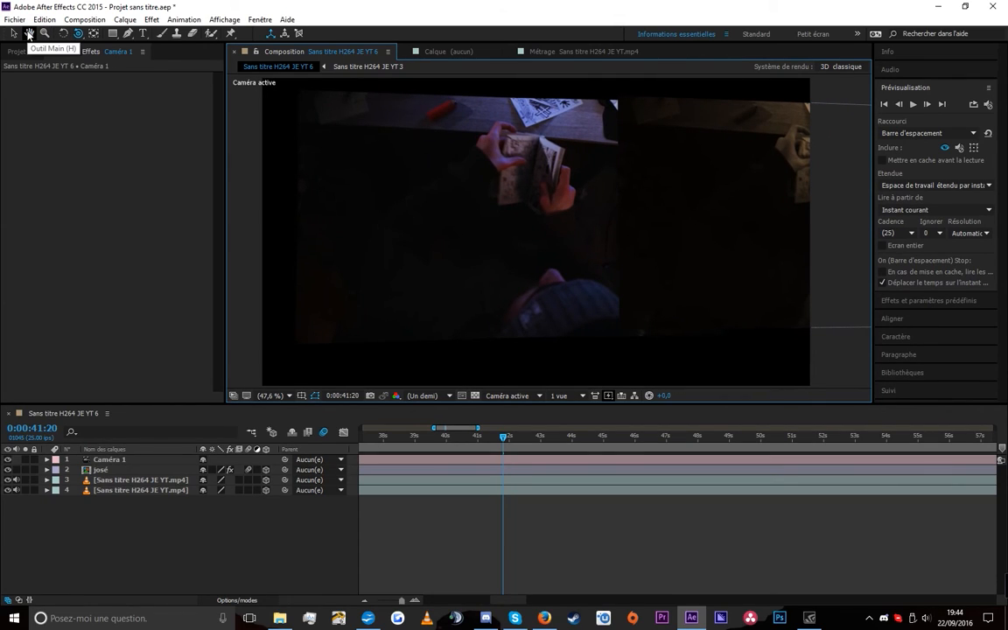
left_click_drag(298, 75, 645, 463)
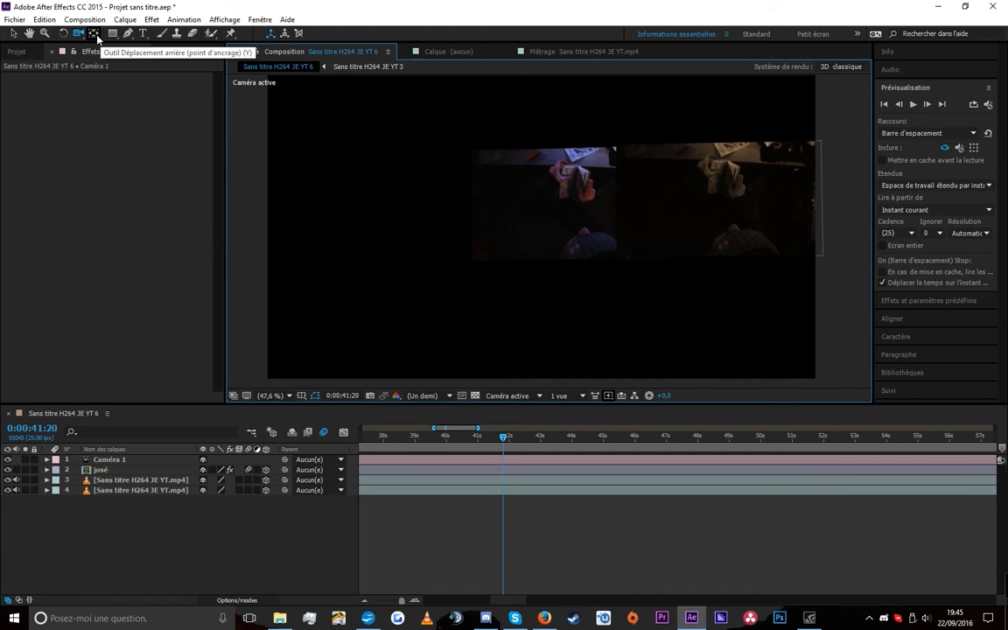
Rotate the upper mp4 layer slightly clockwise around its central anchor point
left_click(94, 35)
left_click(567, 206)
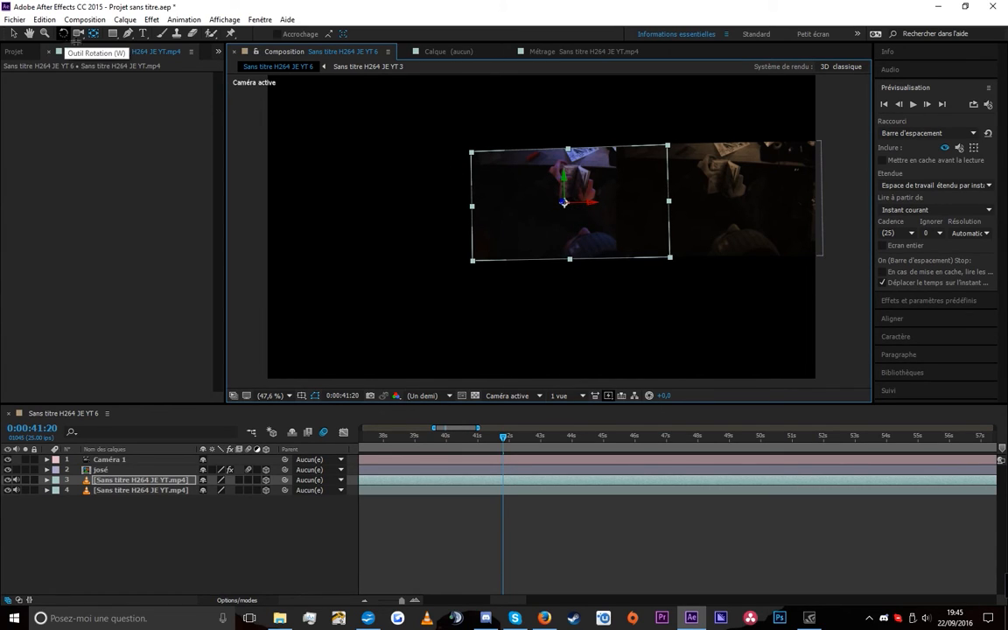
left_click(65, 35)
mouse_move(564, 203)
left_mouse_down()
mouse_move(578, 194)
mouse_move(560, 214)
mouse_move(578, 229)
mouse_move(597, 215)
mouse_move(566, 203)
mouse_move(563, 180)
mouse_move(551, 214)
mouse_move(574, 202)
mouse_move(641, 270)
mouse_move(569, 210)
mouse_move(560, 215)
mouse_move(561, 201)
left_mouse_up()
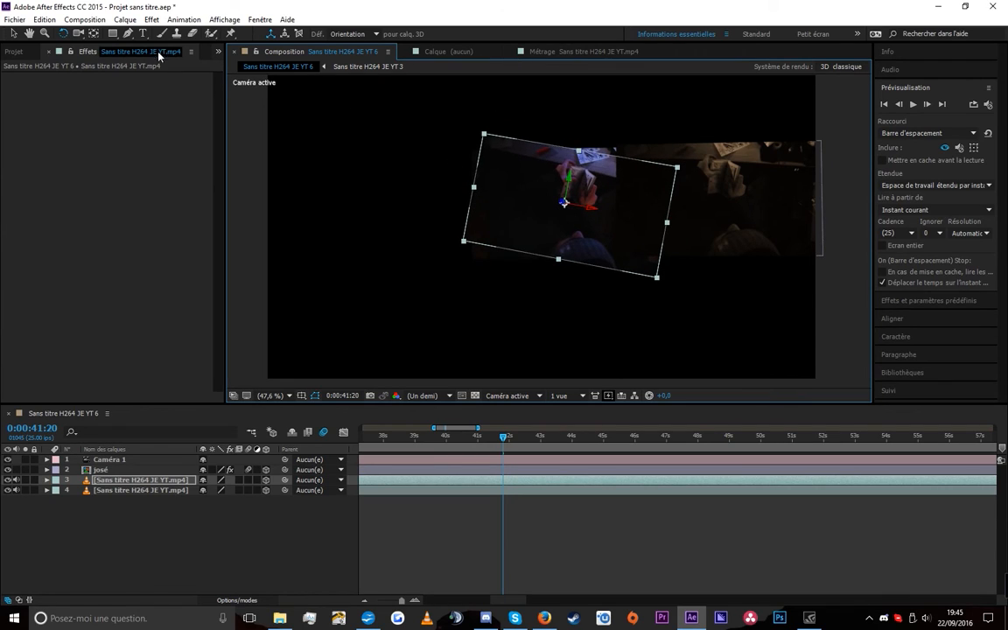
Move the upper mp4 layer's anchor point near its lower-left corner and rotate the layer around it
left_click(94, 34)
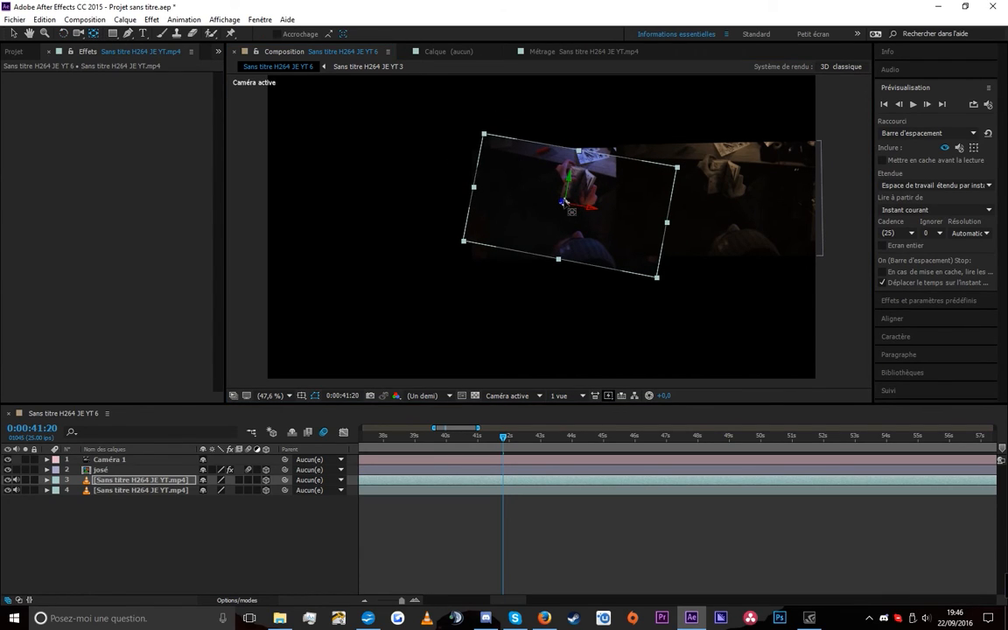
left_click_drag(565, 203, 477, 227)
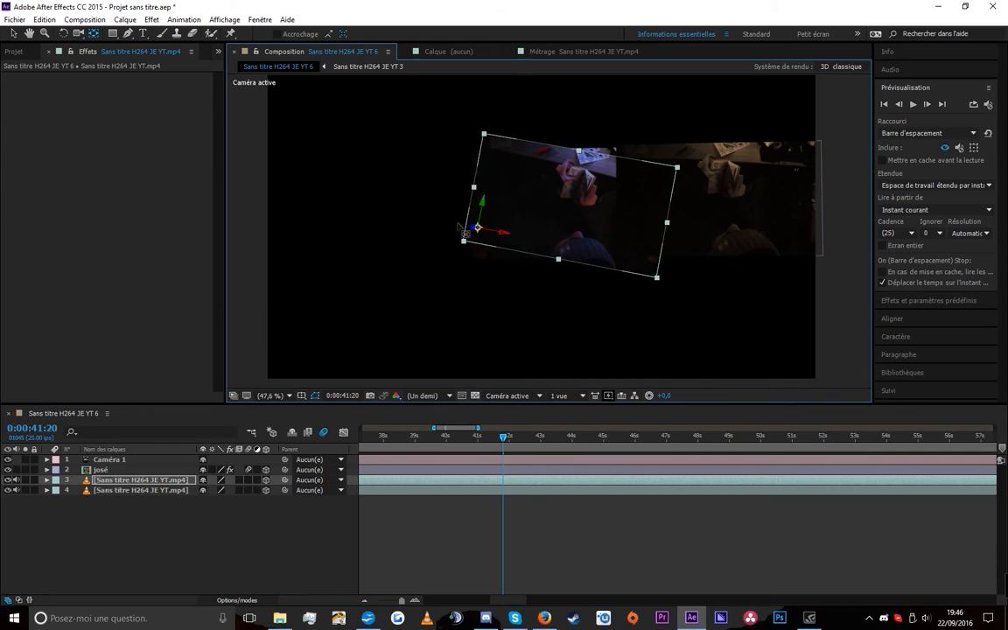
left_click(63, 33)
left_click_drag(475, 226, 512, 210)
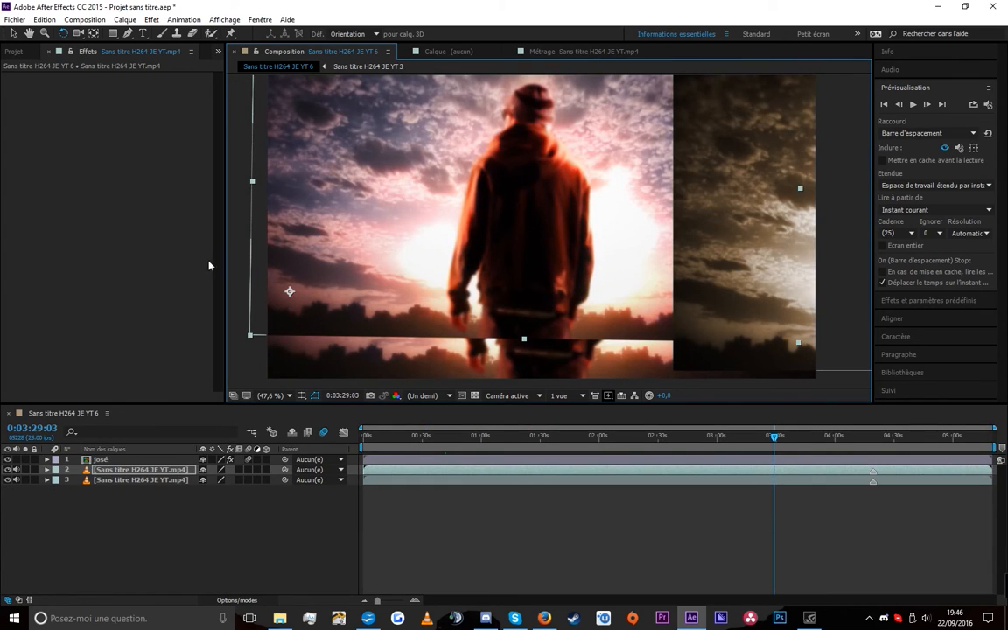
Draw a large red rectangle with a 2 px white outline on a new shape layer, covering most of the composition
left_click(113, 35)
left_click(114, 35)
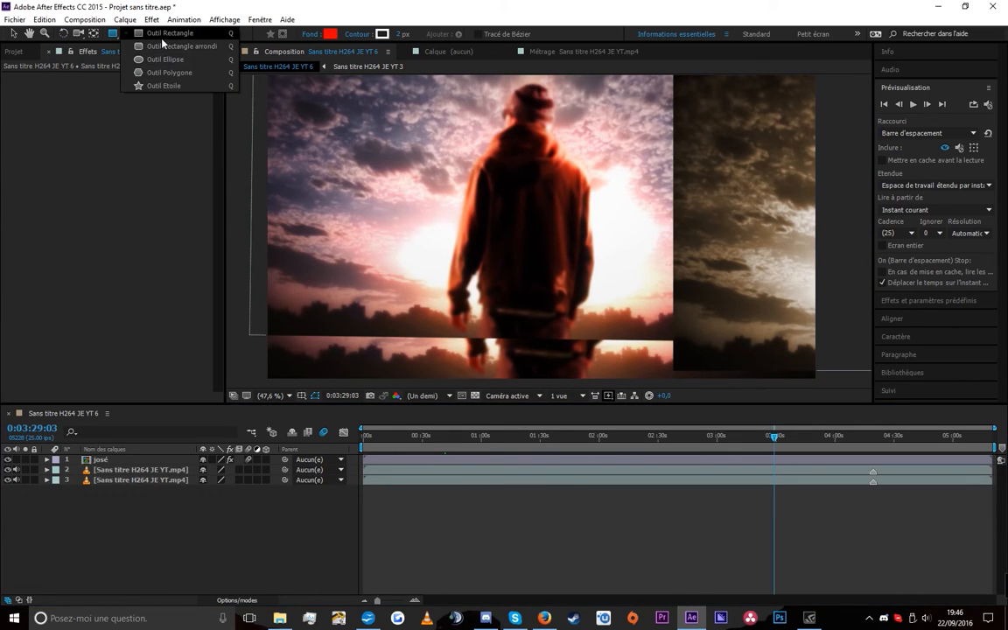
left_click(173, 47)
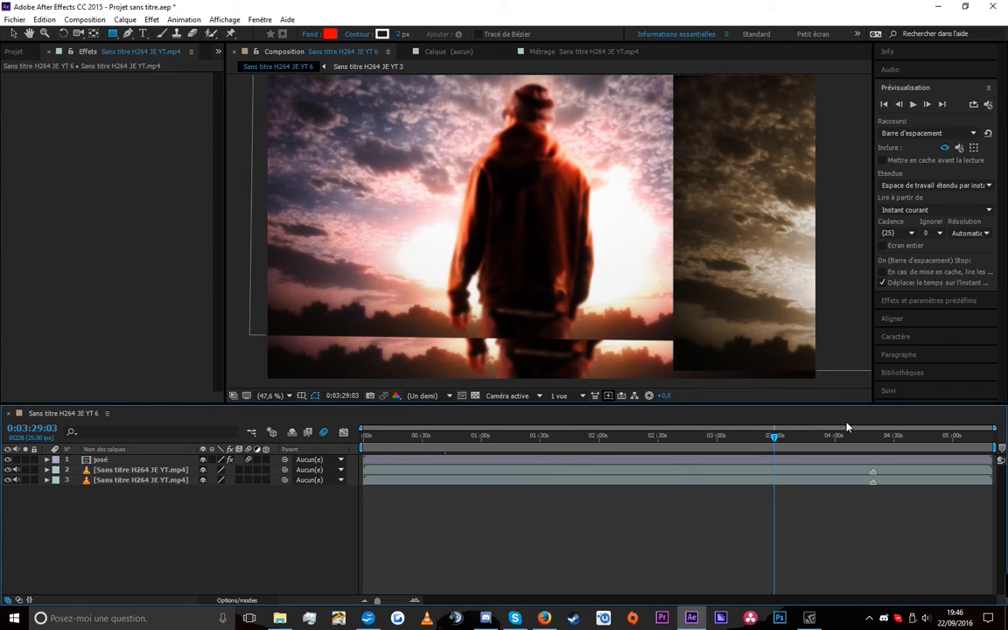
key("comma")
key("comma")
left_click_drag(400, 147, 689, 309)
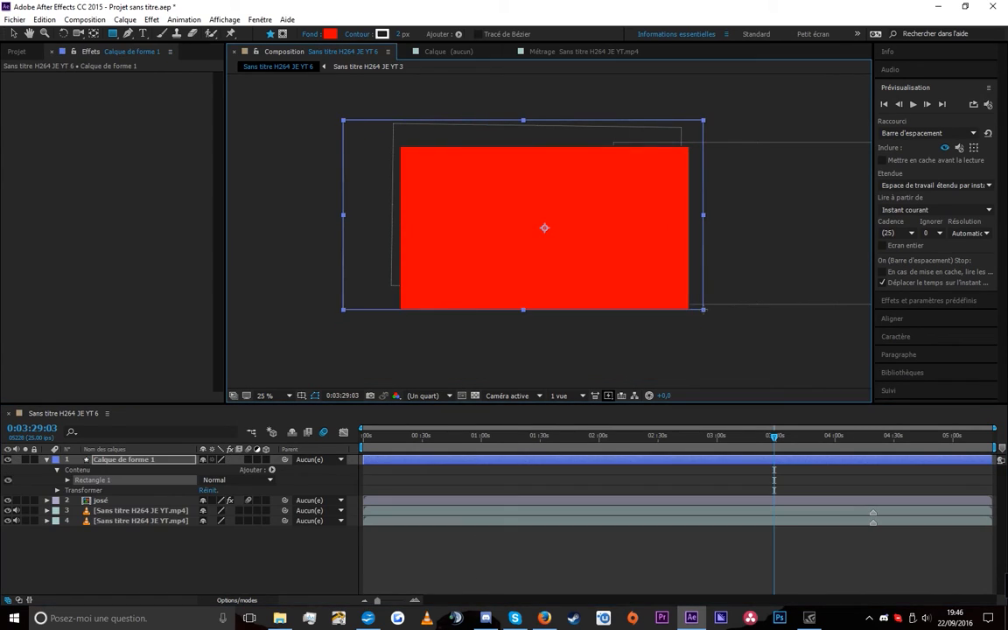
Create a second, empty shape layer (Calque de forme) above the first one
left_click(131, 470)
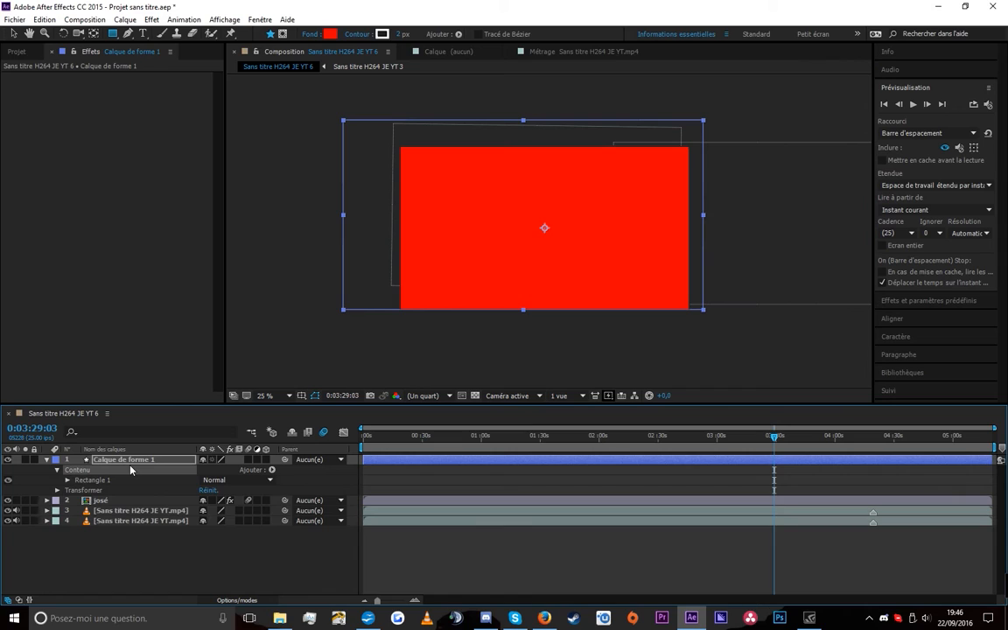
left_click(124, 19)
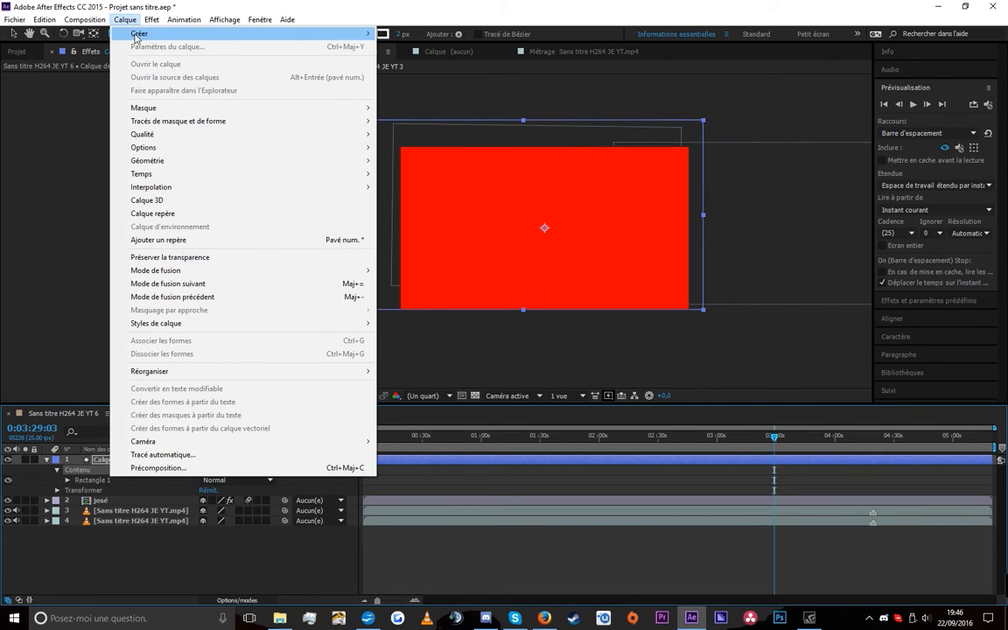
mouse_move(124, 33)
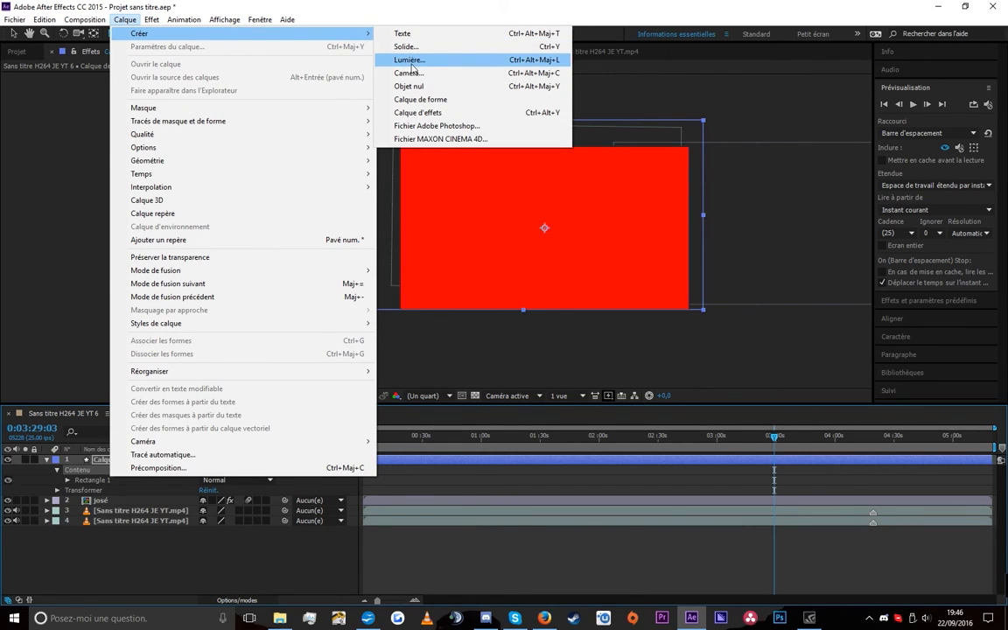
left_click(432, 99)
Draw a series of overlapping red rectangles of varied sizes across the frame on the new shape layer
left_click_drag(447, 228, 356, 287)
left_click_drag(471, 200, 643, 293)
left_click_drag(634, 240, 472, 327)
left_click_drag(533, 188, 536, 376)
left_click_drag(633, 185, 759, 201)
mouse_move(671, 171)
left_mouse_down()
mouse_move(527, 228)
mouse_move(492, 264)
left_mouse_up()
left_click_drag(501, 131, 532, 83)
mouse_move(547, 128)
left_mouse_down()
mouse_move(600, 171)
mouse_move(625, 224)
left_mouse_up()
left_click_drag(587, 182, 391, 213)
left_click_drag(420, 177, 497, 50)
left_click_drag(484, 125, 541, 271)
scroll(105, 501, "down", 2)
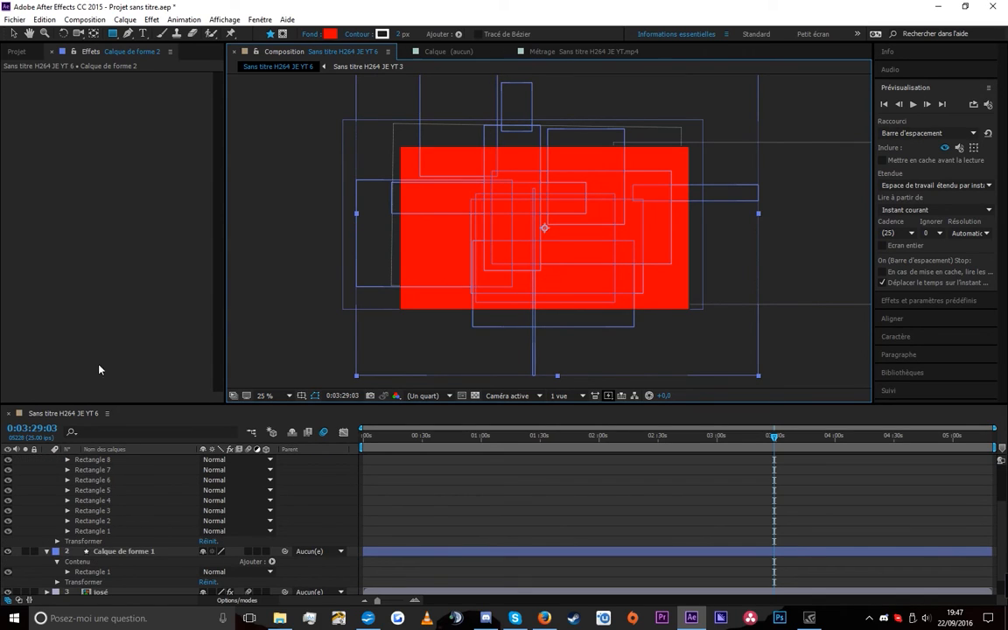
Delete both shape layers (Calque de forme 2 and Calque de forme 1) from the composition
scroll(98, 487, "up", 2)
left_click(117, 468)
key("Delete")
left_click(139, 462)
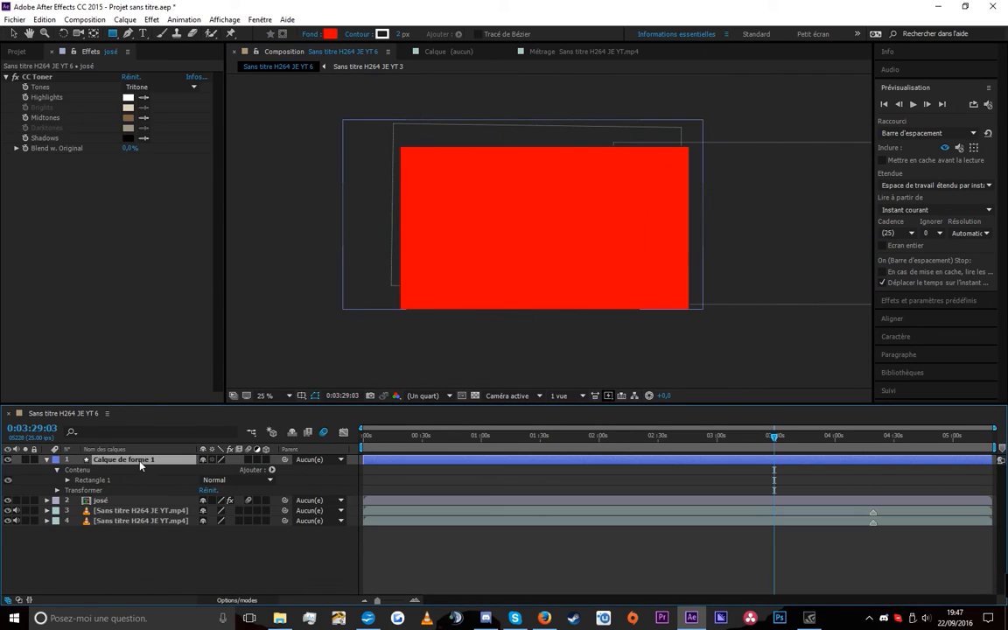
key("Delete")
Draw a closed five-point red polygon over the figure with the Pen tool, on a new shape layer
left_click_drag(130, 38, 185, 34)
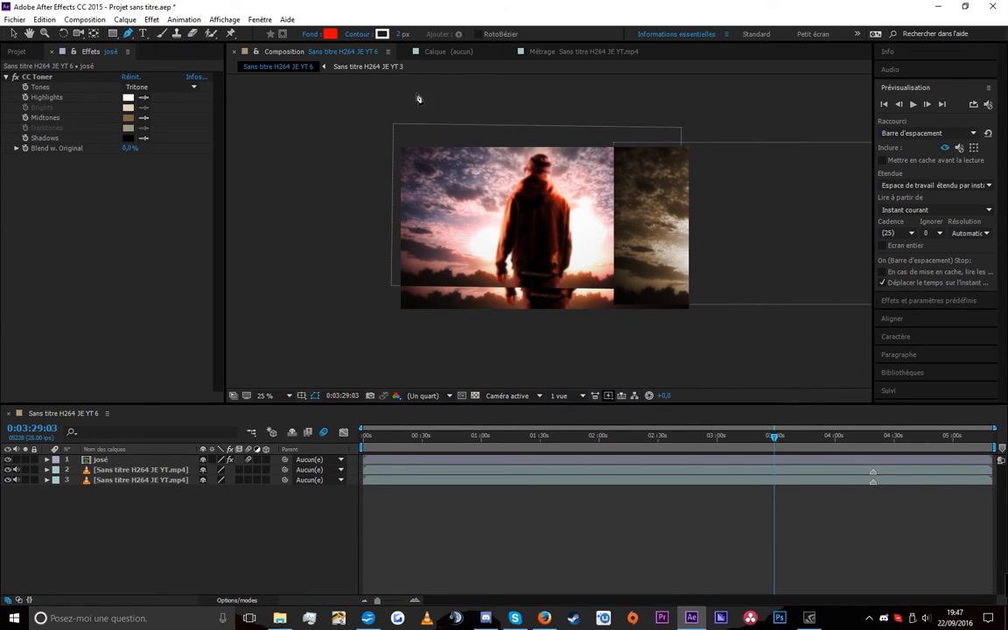
key("period")
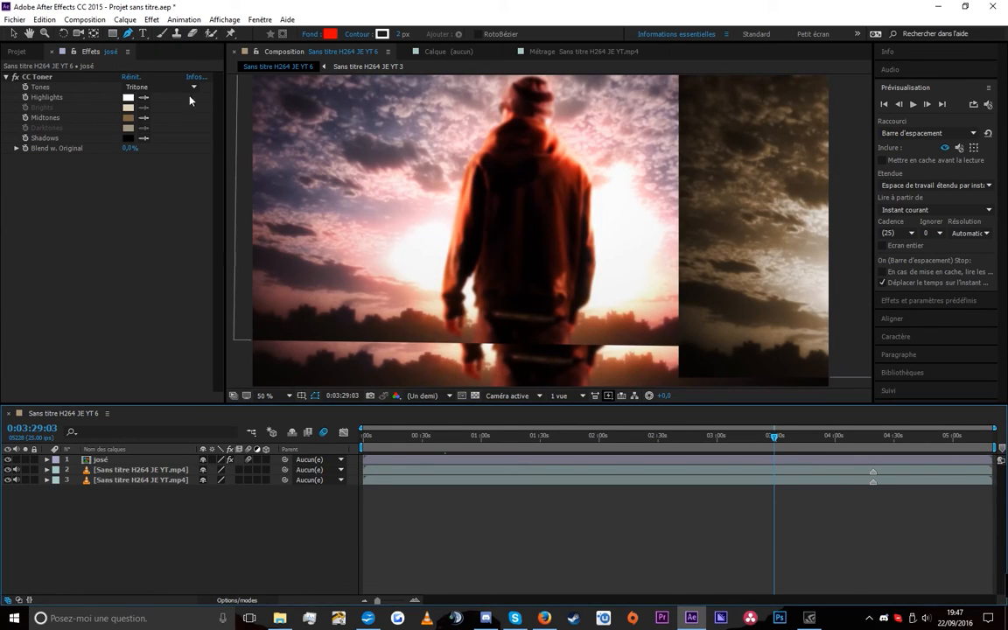
left_click(399, 226)
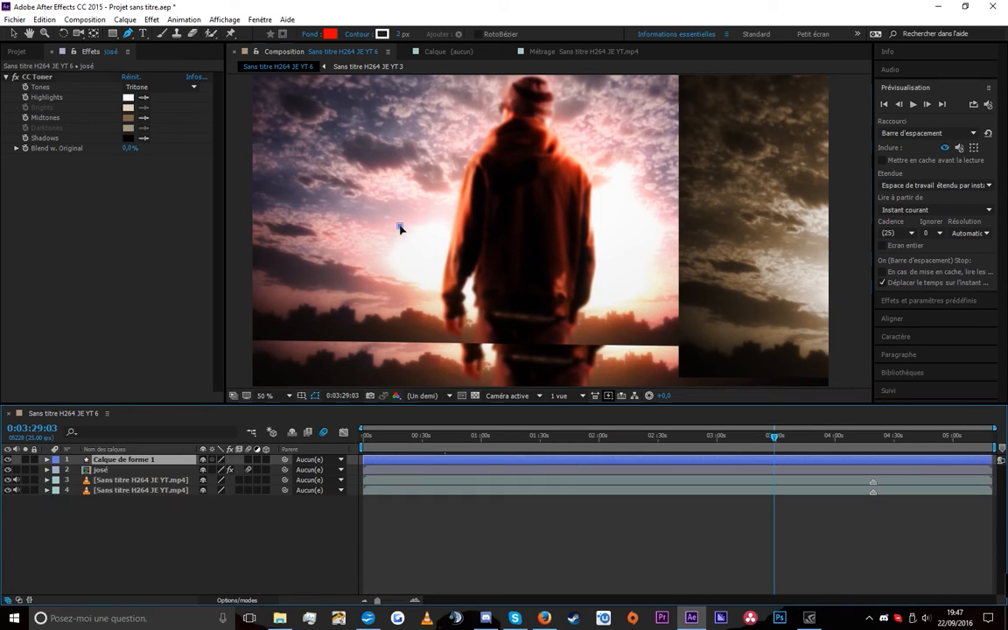
left_click(424, 158)
left_click(630, 166)
left_click(663, 324)
left_click(457, 308)
left_click(399, 226)
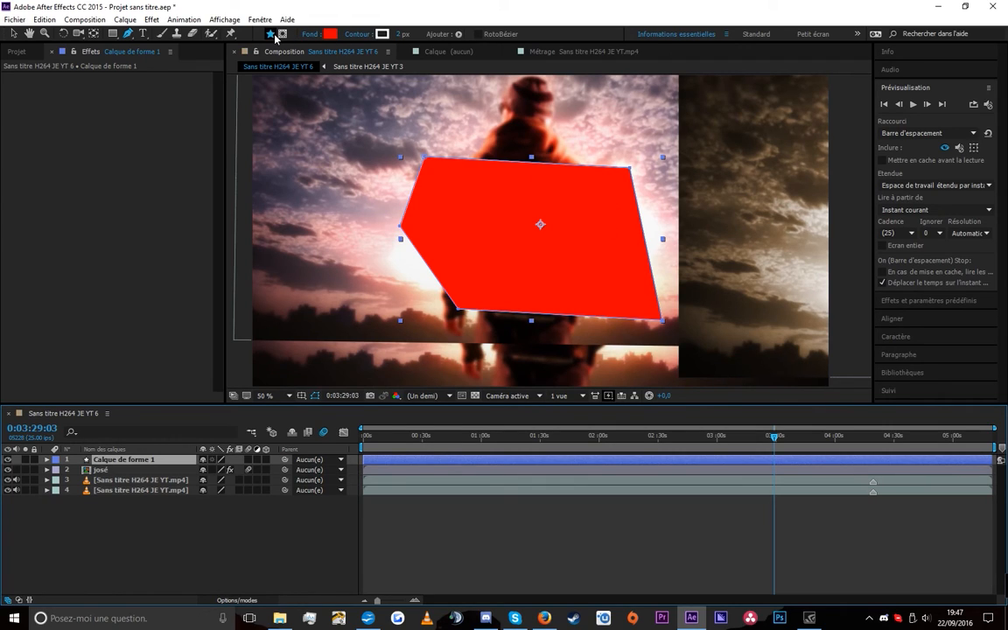
Keep the shape's stroke colour at white FFFFFF and set its stroke type to none
left_click(382, 34)
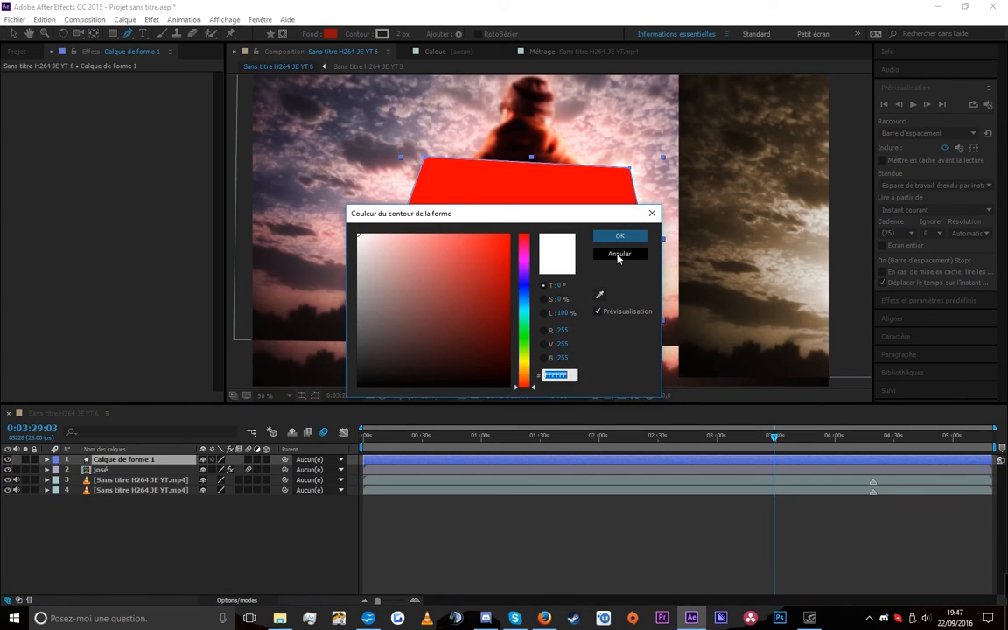
left_click(619, 235)
left_click(359, 39)
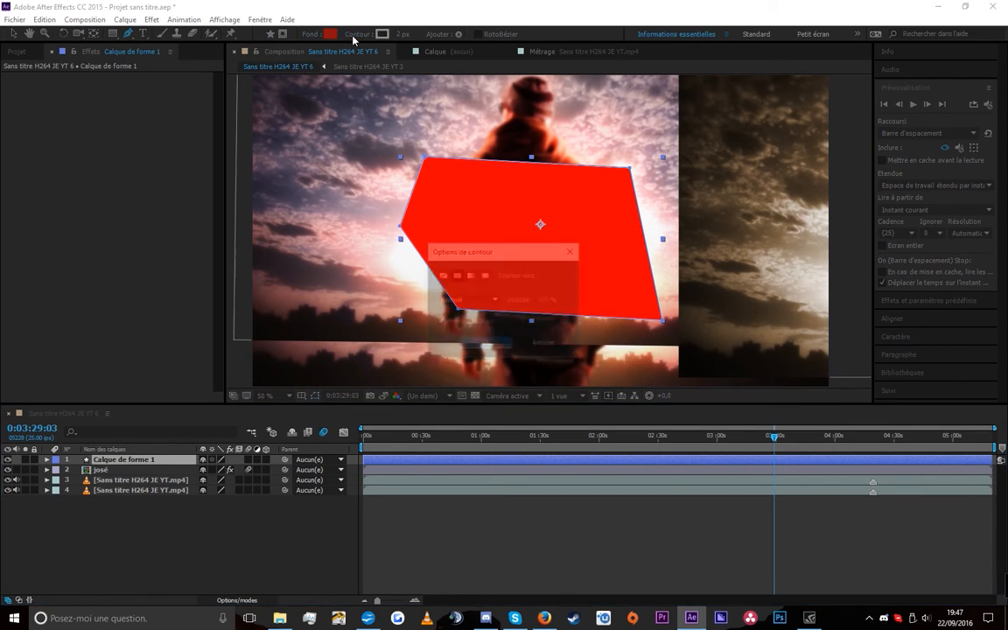
left_click(446, 277)
left_click(486, 344)
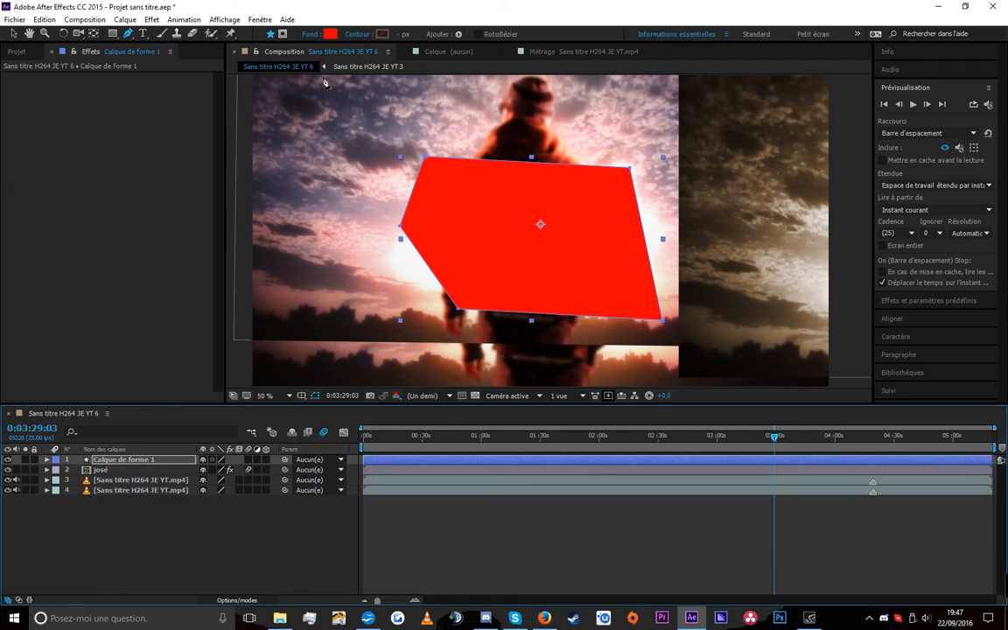
Preview the linear gradient, solid and radial gradient fill types on the polygon, and cancel the fill options
left_click(309, 35)
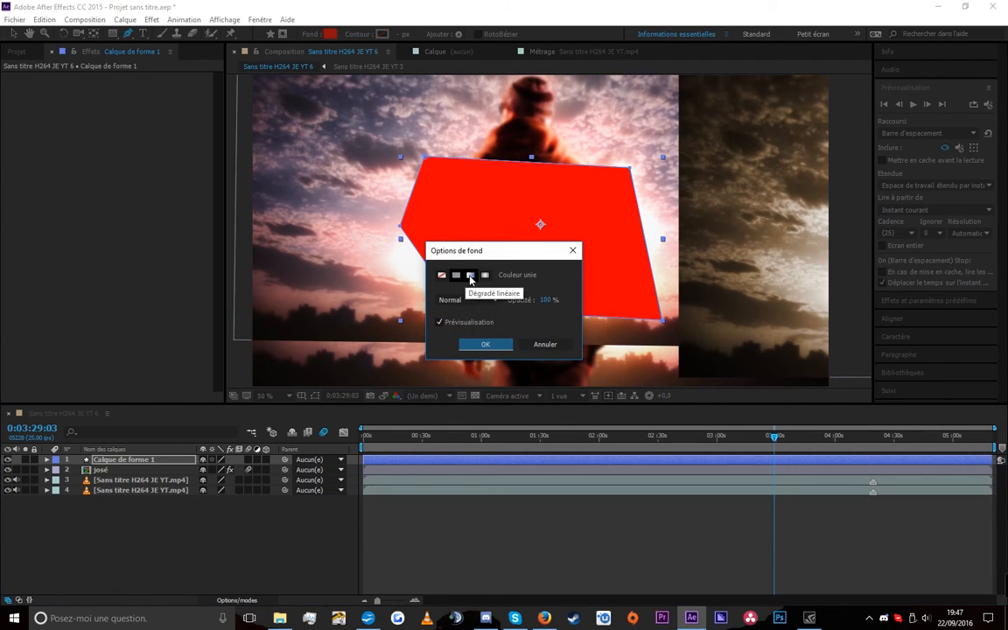
left_click(470, 277)
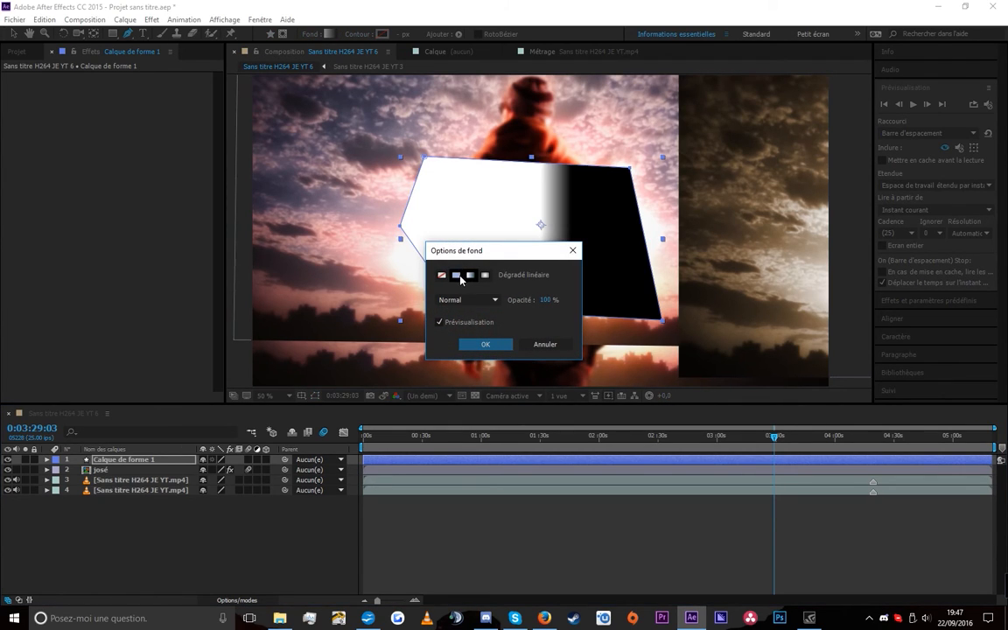
left_click(456, 274)
left_click(485, 275)
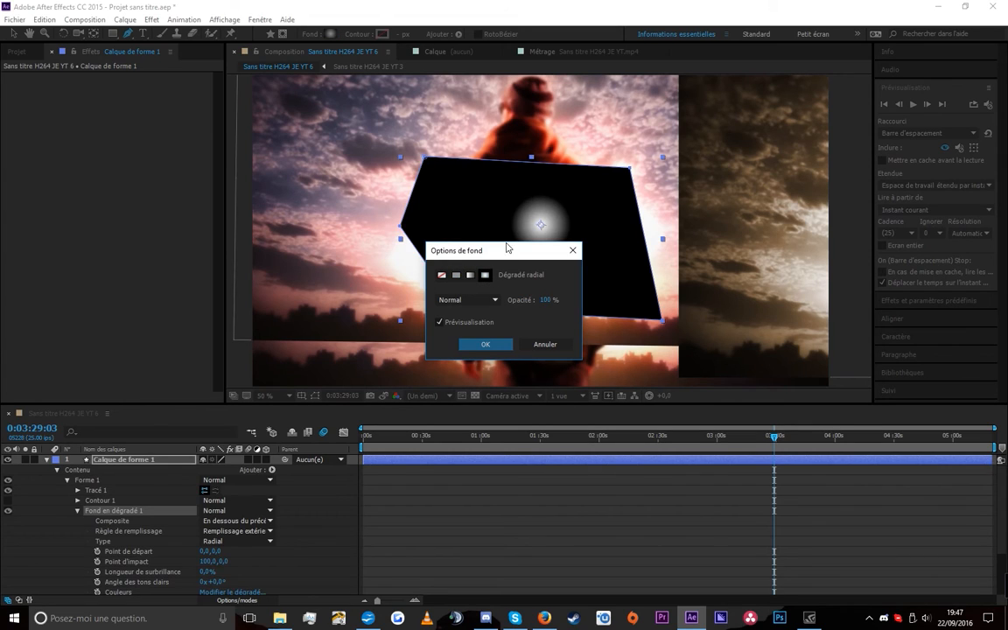
left_click_drag(451, 251, 298, 253)
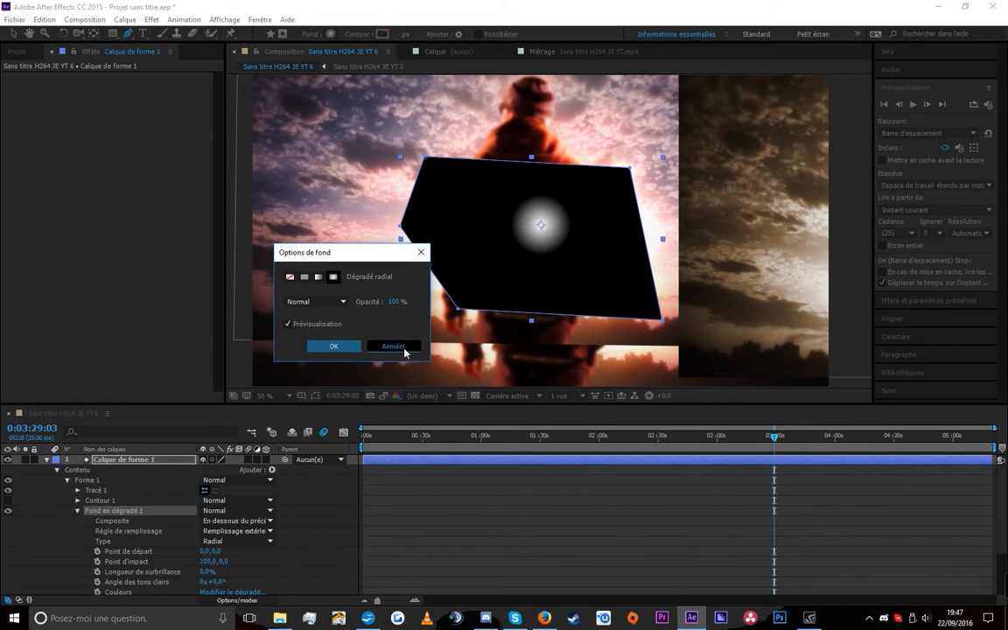
left_click(405, 350)
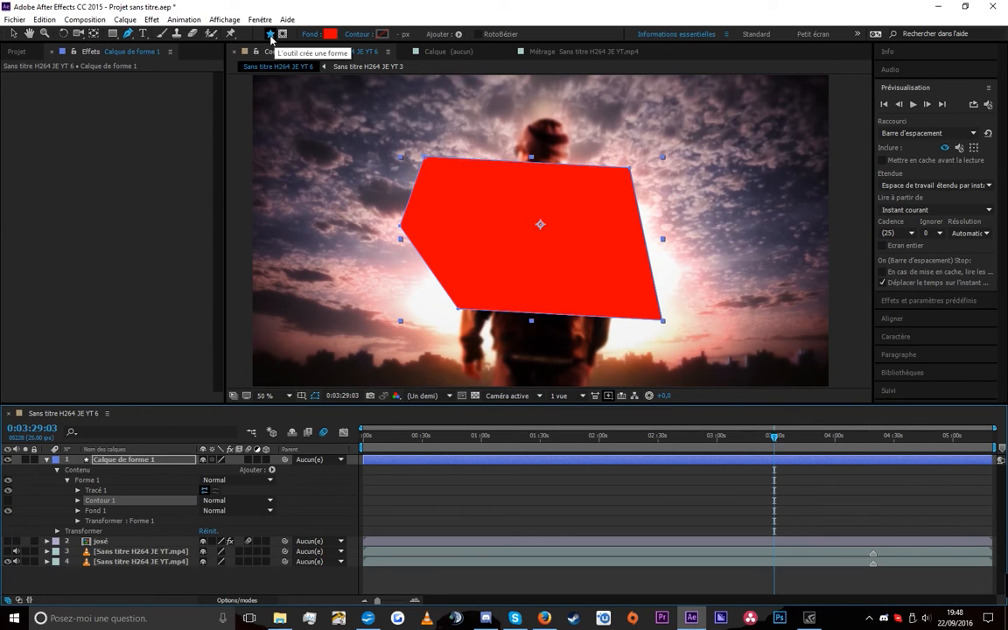
Draw a second closed four-point red shape overlapping the polygon's left edge, on the same shape layer
left_click_drag(364, 140, 374, 222)
left_click(411, 280)
left_click(446, 225)
left_click(365, 141)
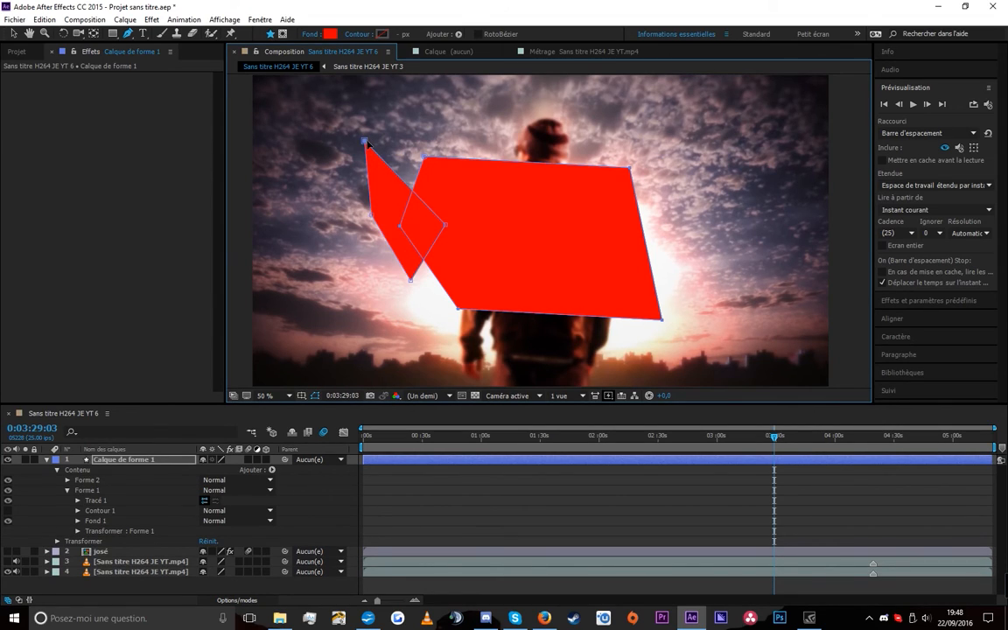
Switch the Pen tool to mask creation and draw a closed mask around the polygon's upper-right part on the shape layer
left_click(283, 35)
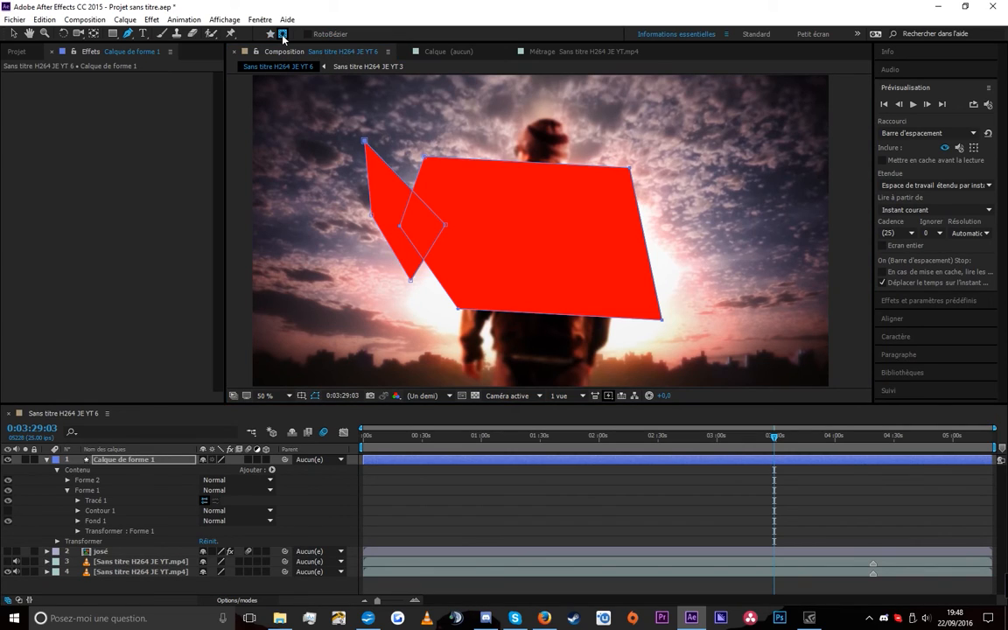
left_click(128, 33)
left_click(458, 118)
left_click(476, 174)
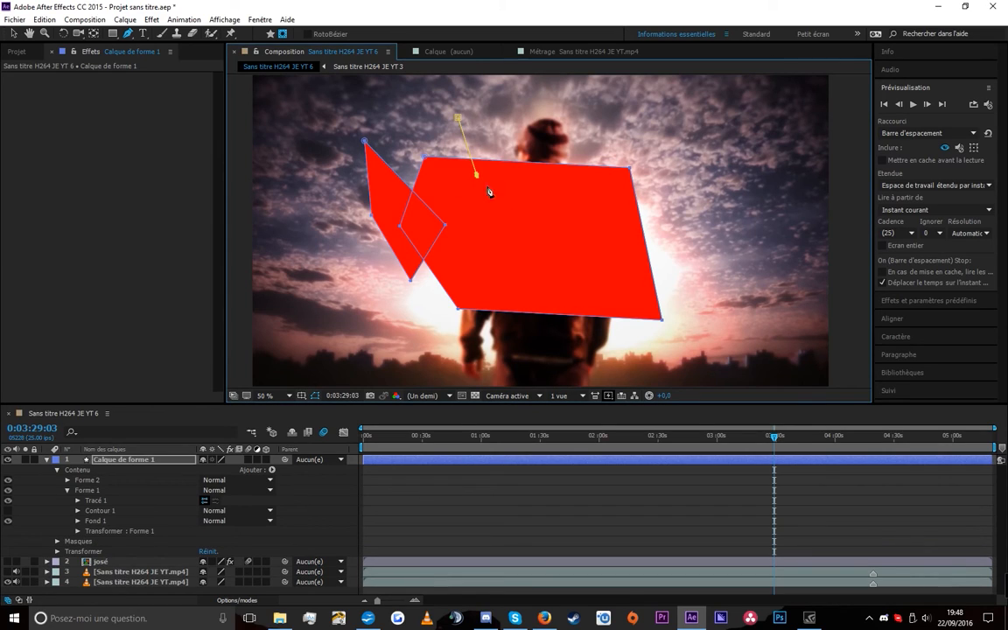
left_click(555, 235)
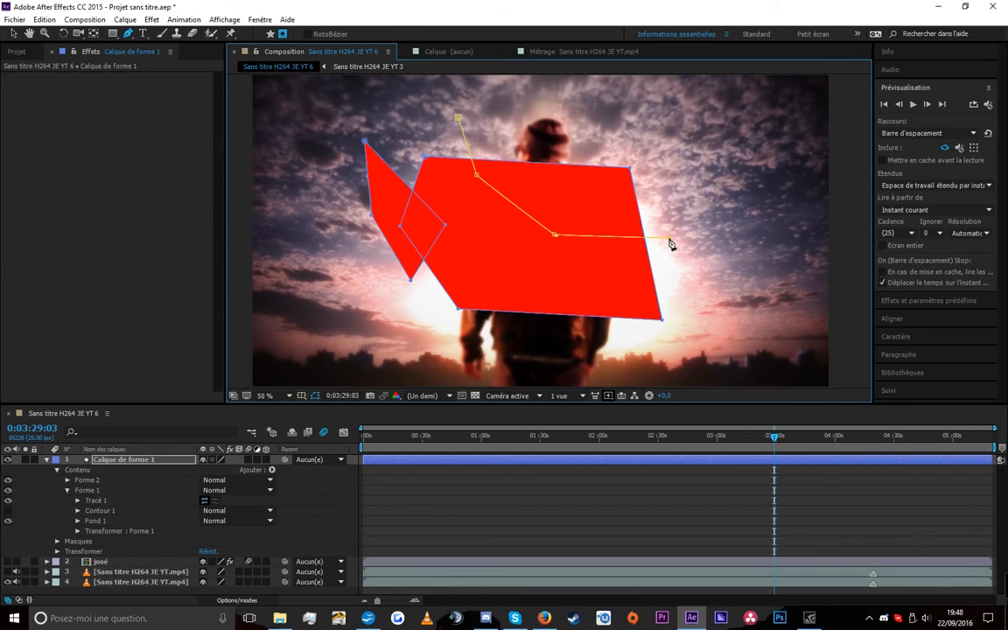
left_click(458, 117)
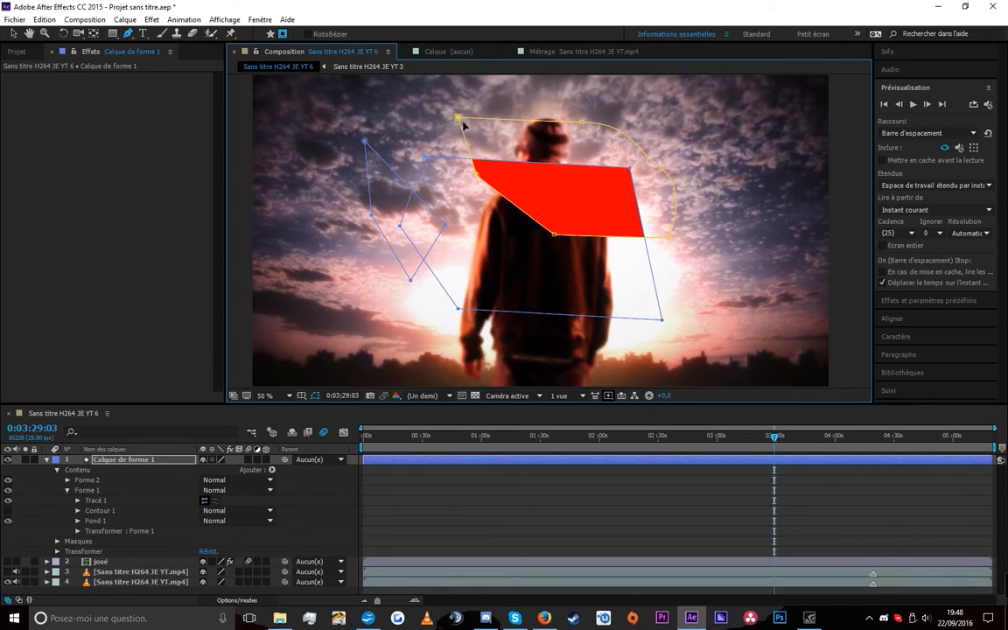
Reveal the shape layer's mask properties and change the outline colour of Masque 1 to a darker yellow
left_click(116, 469)
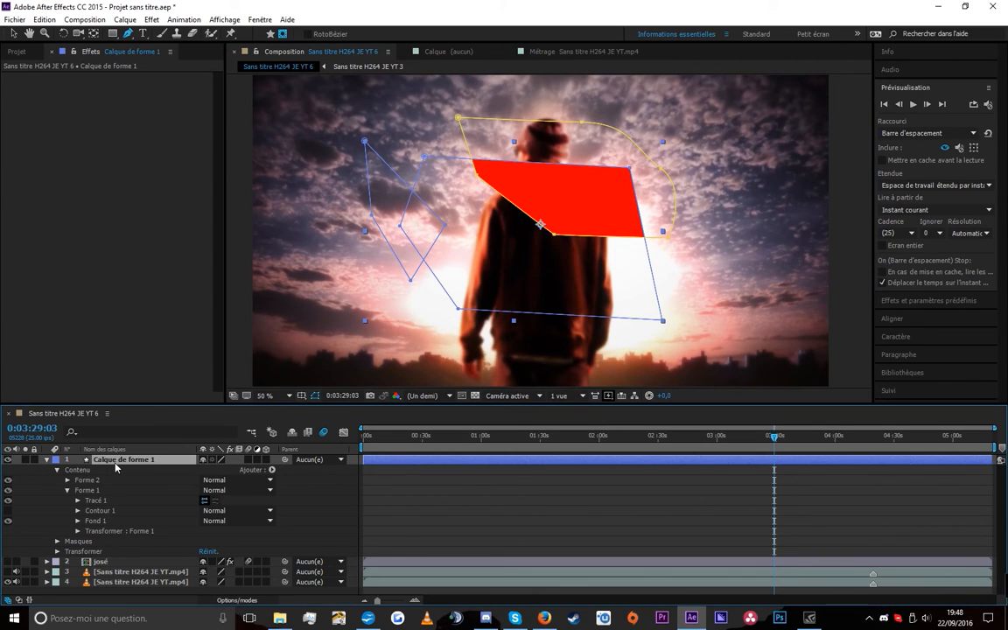
key("m")
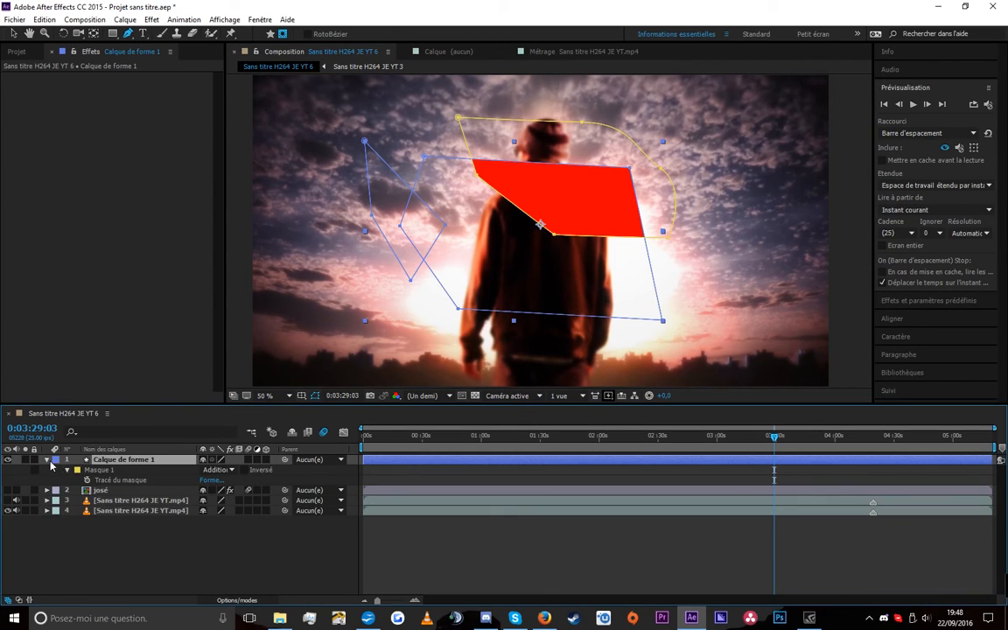
left_click(79, 471)
left_click(497, 313)
key("Return")
Draw a small four-point shape above the polygon's upper-left corner, and delete the whole shape layer
left_click(396, 105)
left_click(452, 193)
left_click(477, 137)
left_click(406, 93)
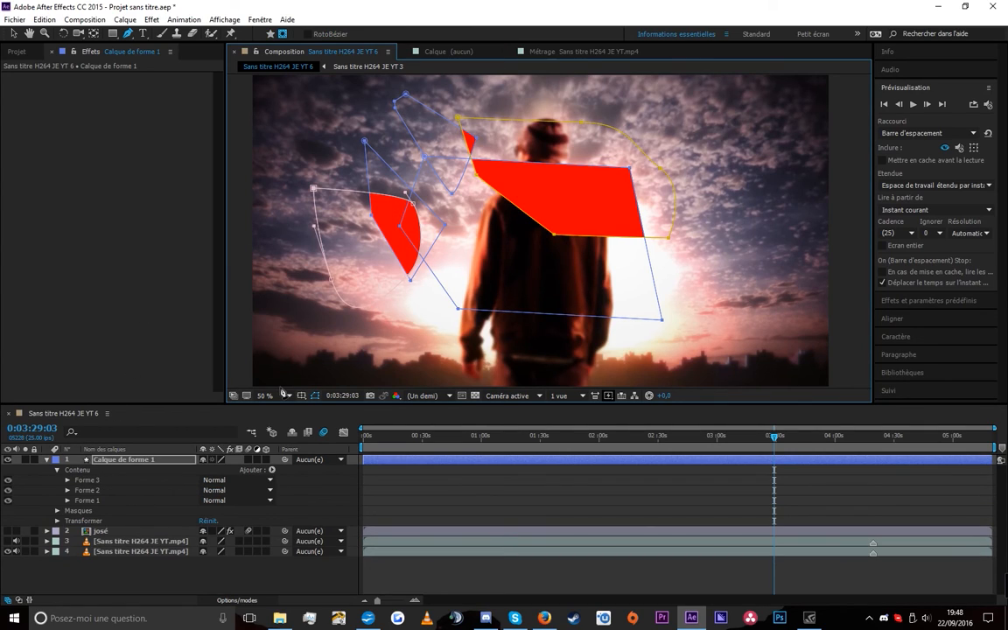
left_click(158, 470)
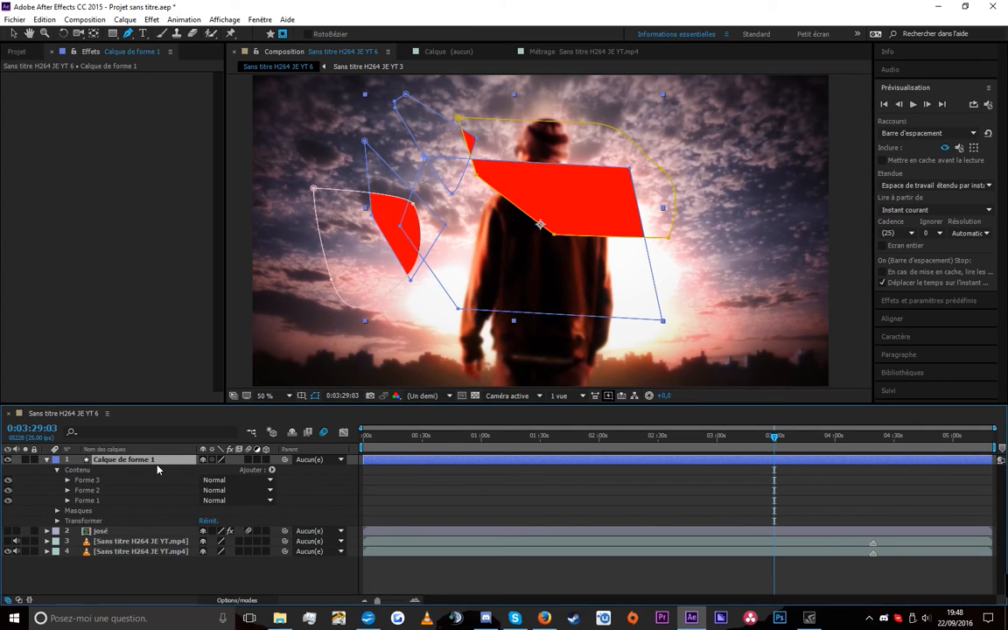
key("Delete")
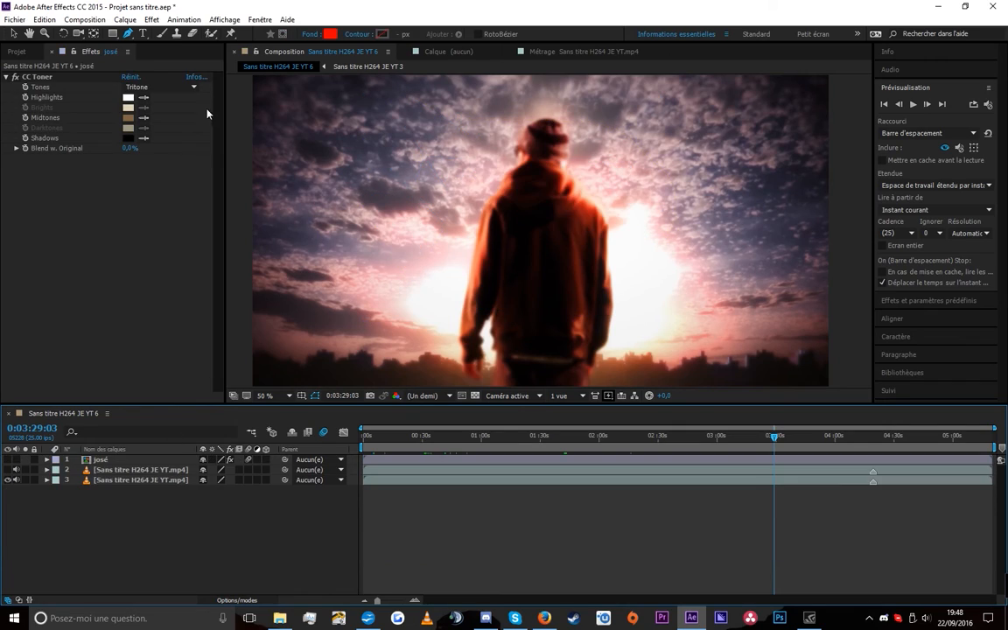
Create a horizontal text layer reading "fdjgekghejghjed" at the centre of the composition
left_click(143, 33)
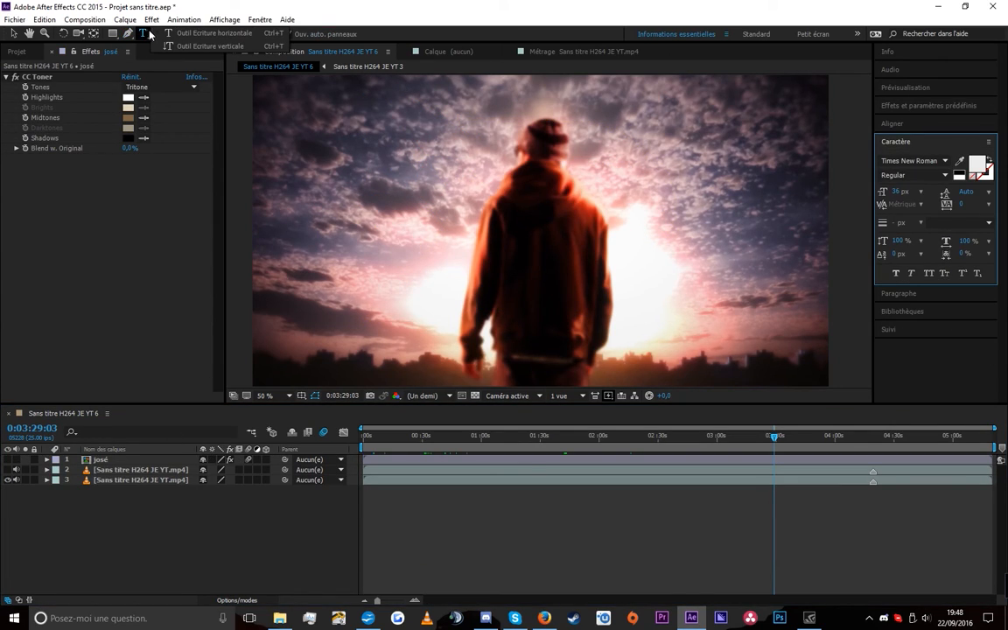
left_click(173, 38)
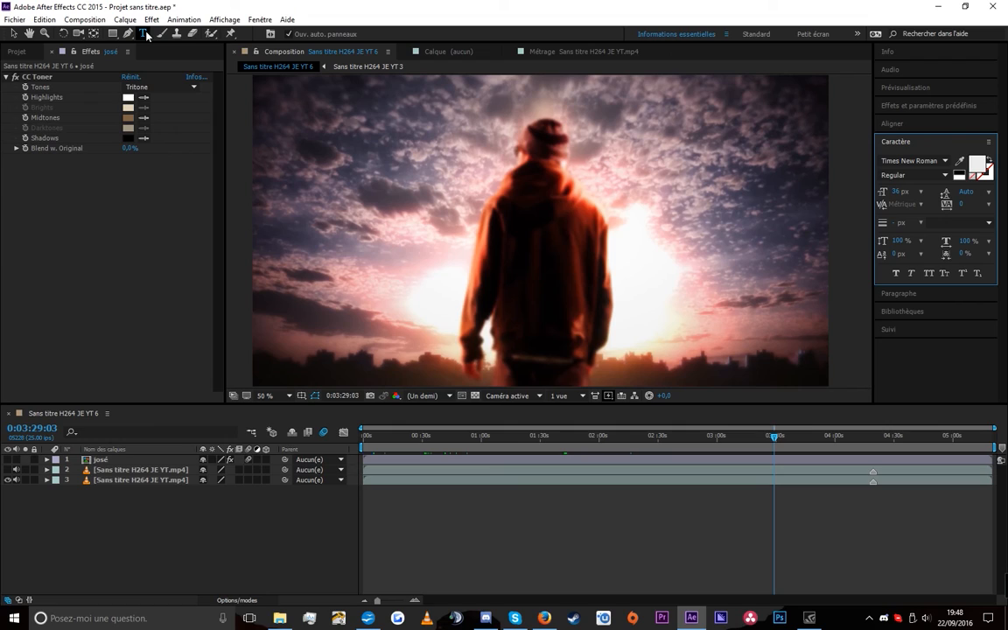
key("ctrl+alt+shift+t")
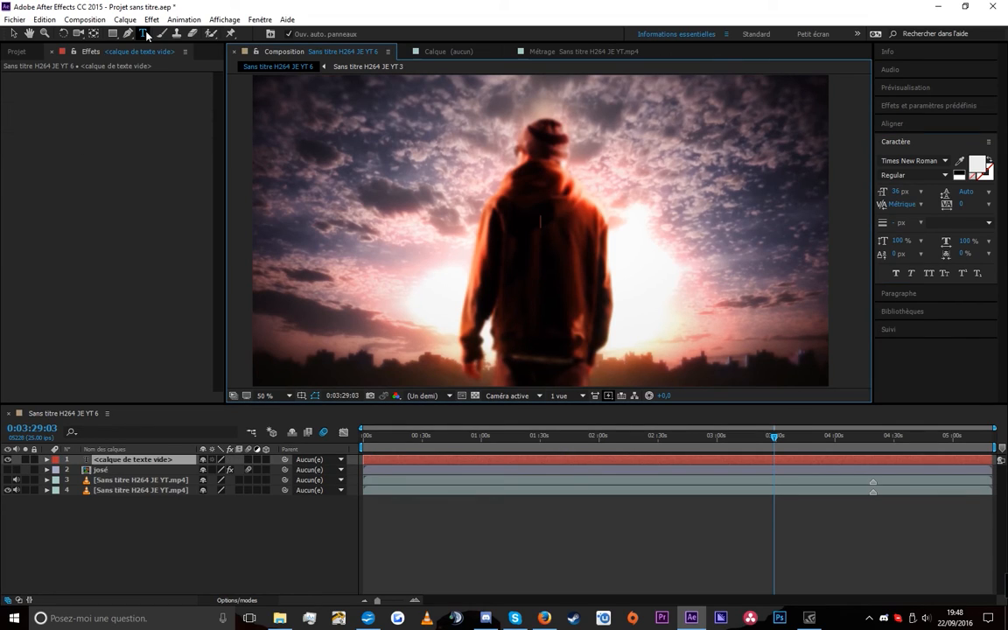
type("fdjgekghejghjed")
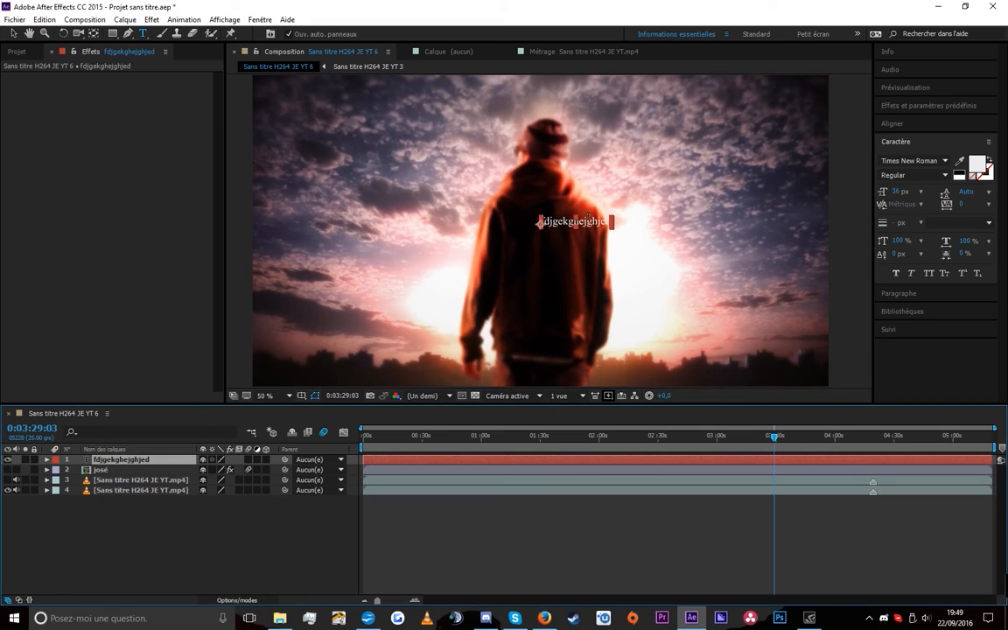
Set the whole text to the SimSun font at 152 px with a 10 px stroke over the fill
key("ctrl+a")
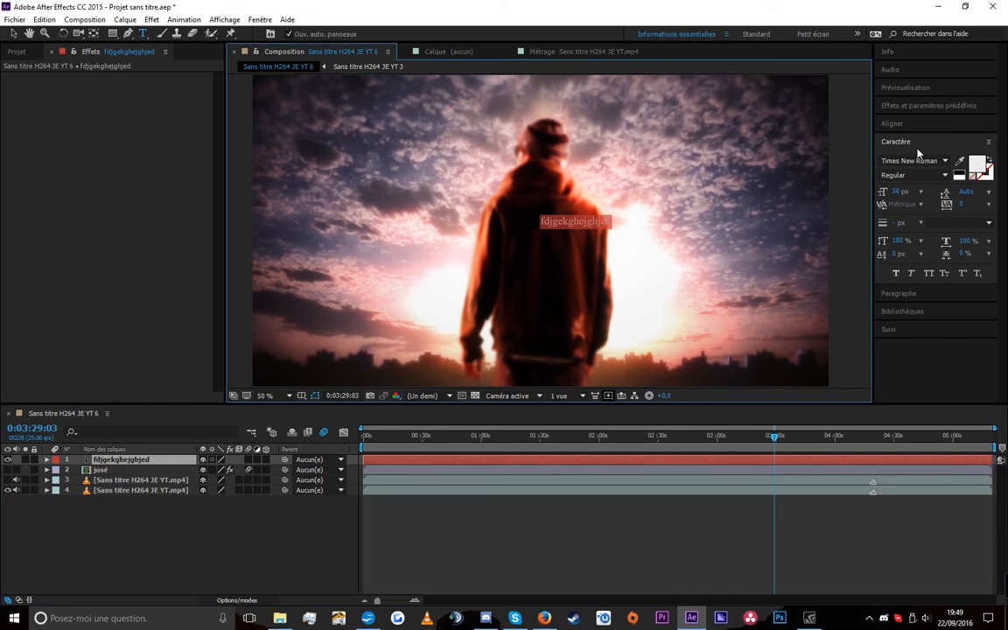
left_click(945, 160)
scroll(943, 213, "down", 5)
scroll(942, 219, "down", 3)
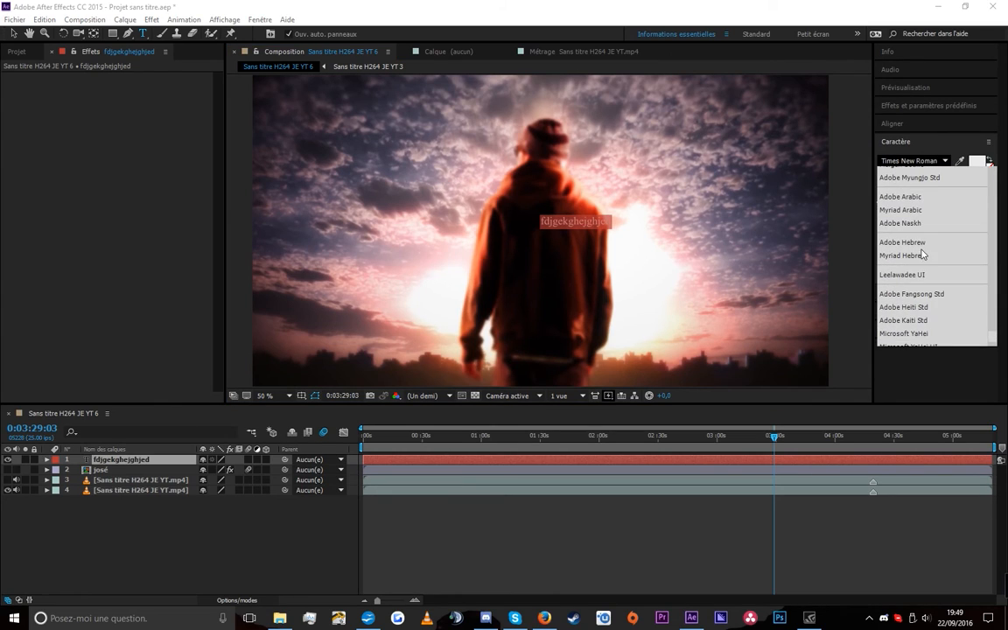
left_click(913, 302)
mouse_move(912, 190)
left_mouse_down()
mouse_move(945, 215)
mouse_move(899, 223)
left_mouse_up()
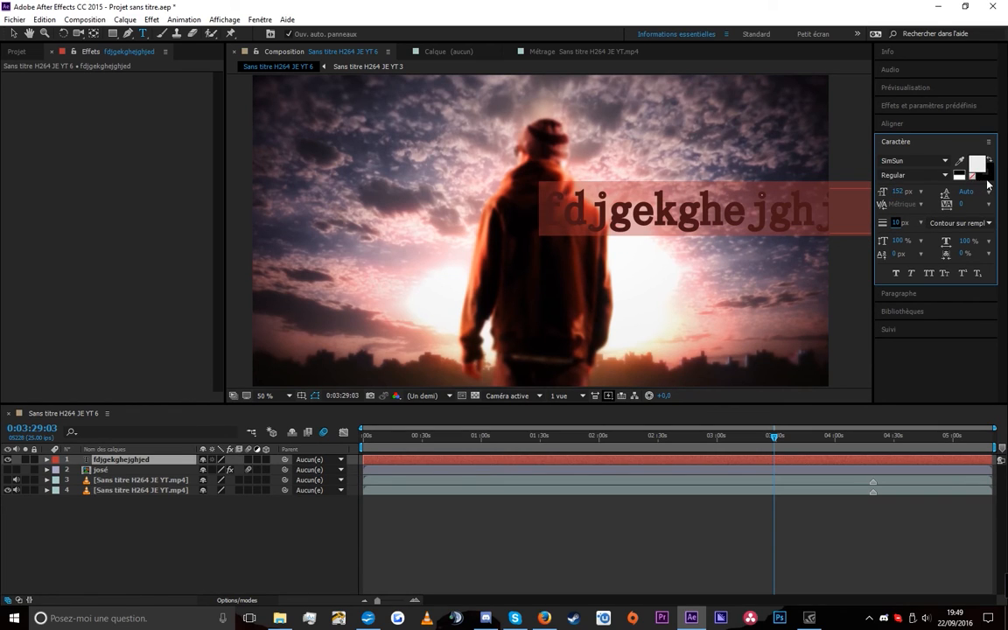
Change the text's stroke colour to red FF0000
left_click(987, 178)
left_click_drag(477, 252, 617, 190)
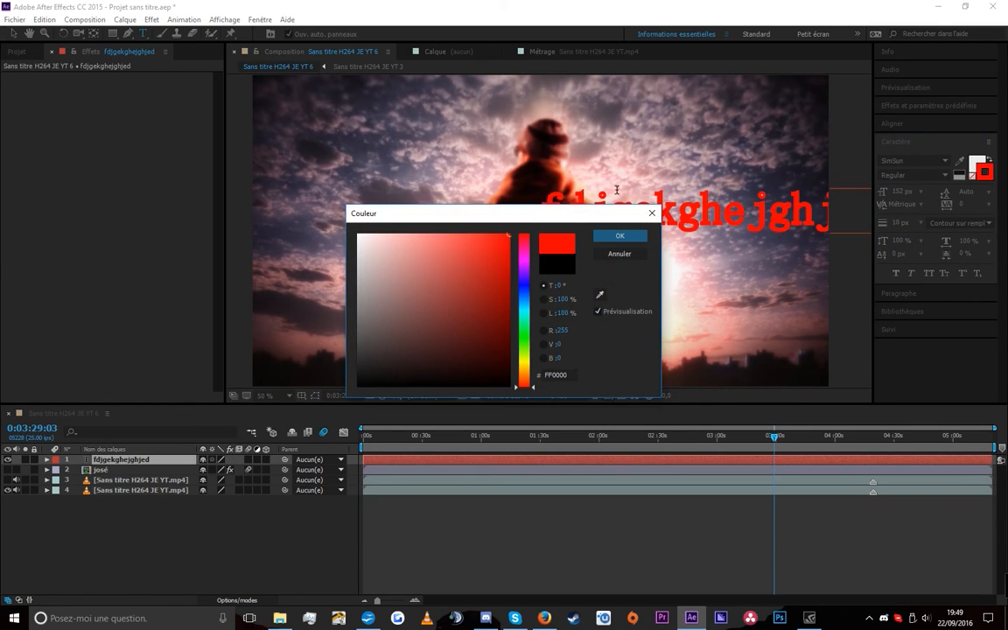
left_click(617, 235)
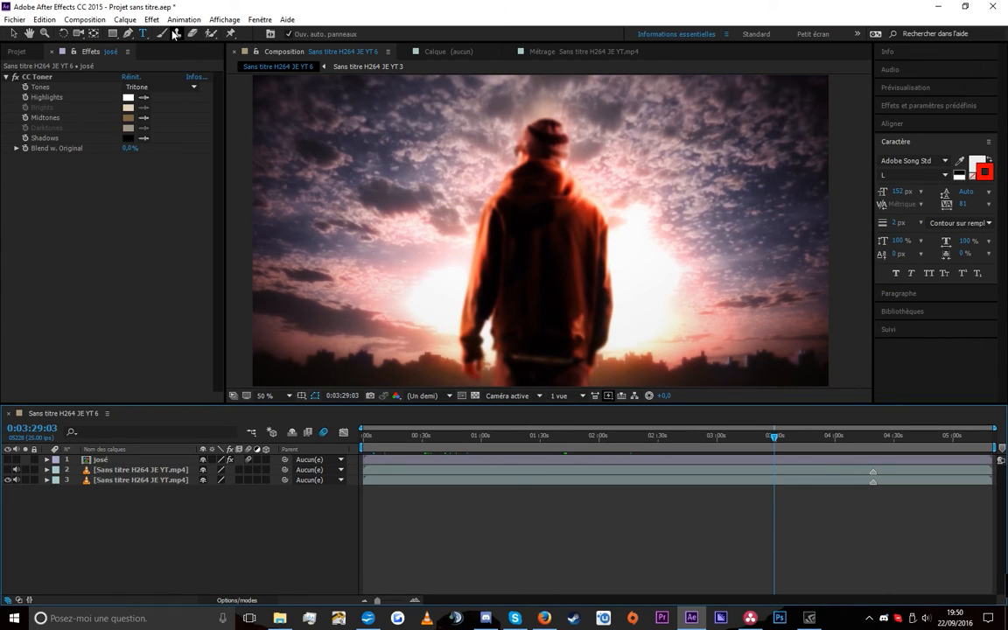
Open the upper mp4 layer for painting and try a red zigzag Brush stroke across it, undoing the stroke
left_click(163, 34)
double_click(149, 470)
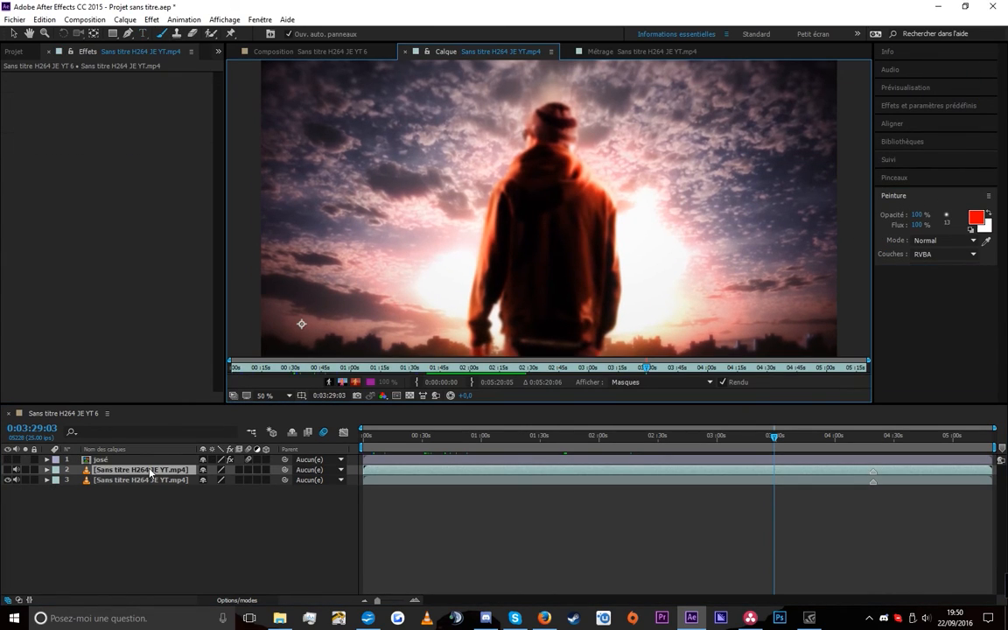
mouse_move(402, 141)
left_mouse_down()
mouse_move(603, 264)
mouse_move(757, 232)
left_mouse_up()
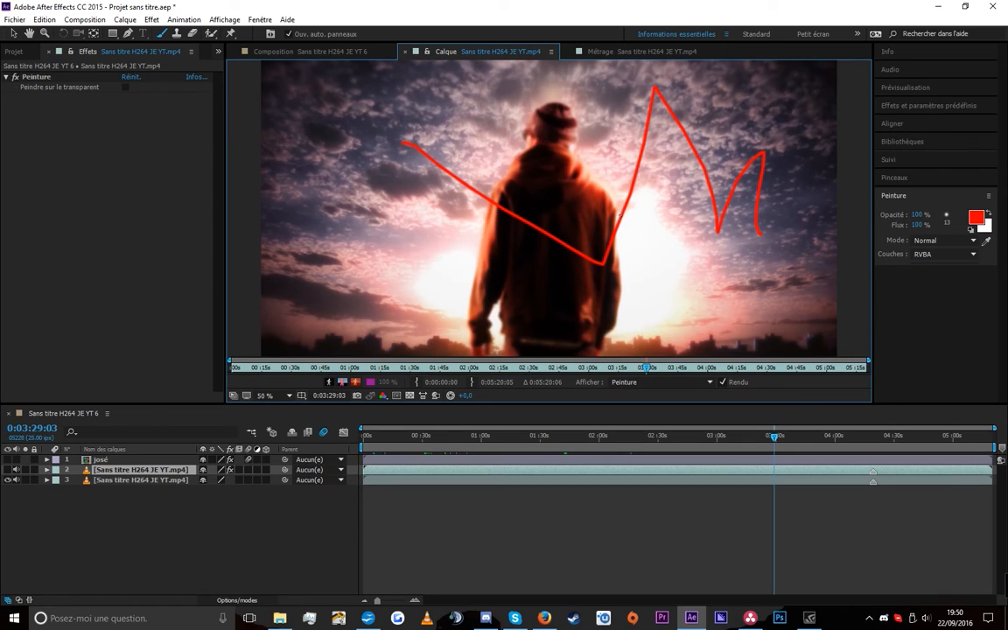
key("ctrl+z")
mouse_move(650, 284)
left_mouse_down()
mouse_move(712, 285)
mouse_move(670, 266)
left_mouse_up()
Create a dark grey solid layer above the two mp4 layers in the timeline
right_click(379, 536)
mouse_move(491, 427)
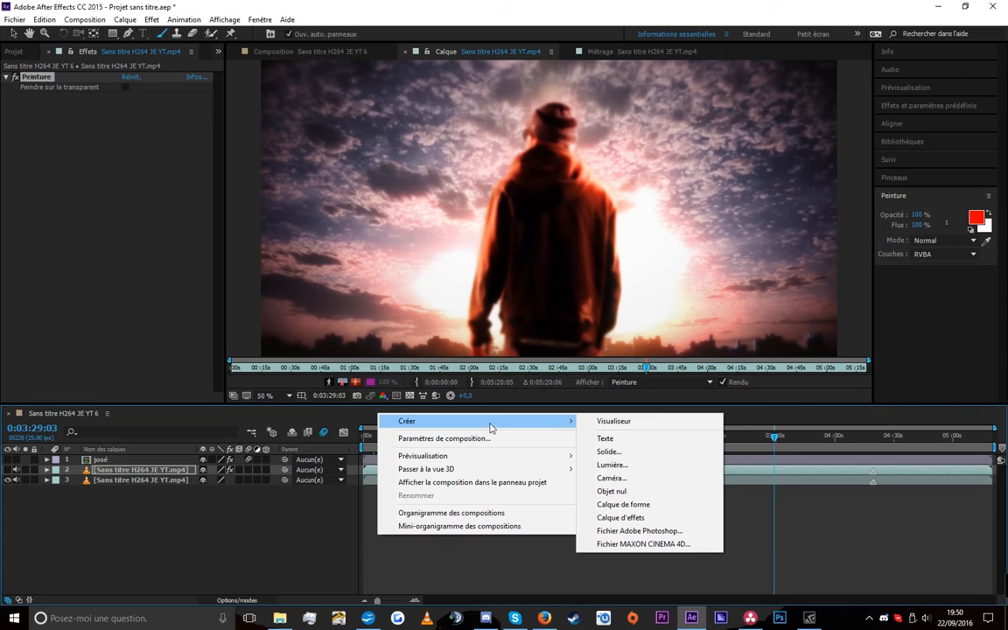
left_click(632, 451)
left_click(566, 415)
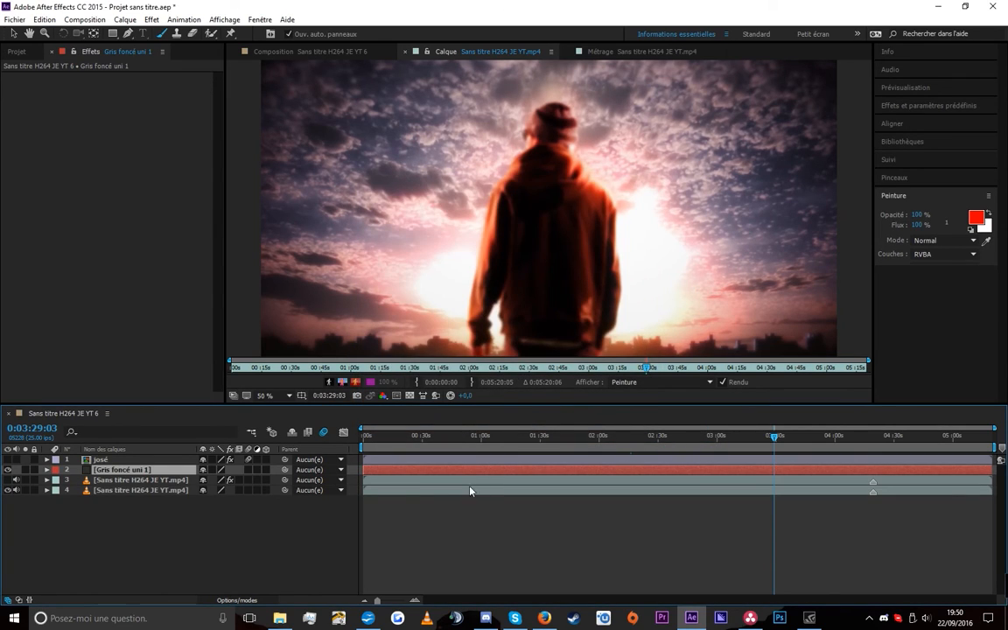
Open the dark grey solid for painting and draw several thin red freehand Brush strokes around its middle
double_click(131, 473)
left_click_drag(449, 148, 452, 259)
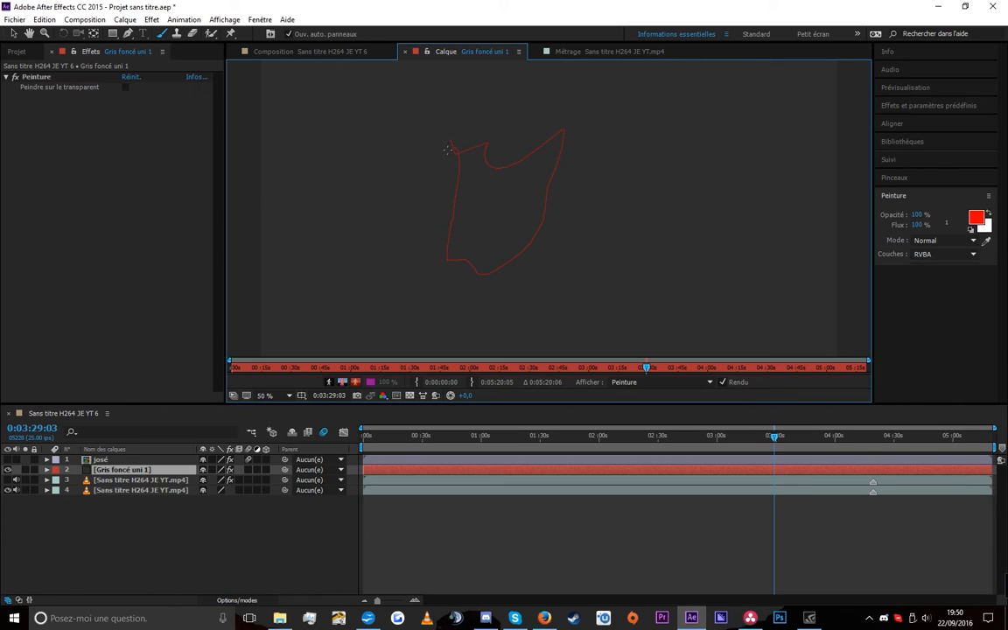
left_click_drag(456, 153, 570, 160)
left_click_drag(530, 230, 316, 213)
left_click_drag(355, 228, 392, 227)
Choose a 45-pixel brush tip and paint two thick red strokes over the thin lines on the grey solid
left_click(947, 221)
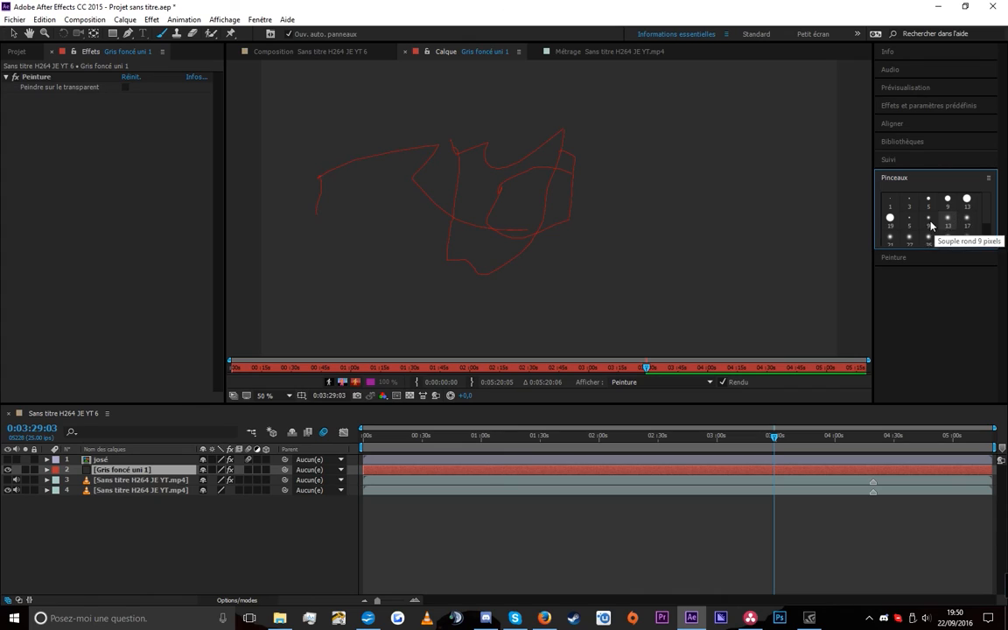
scroll(947, 224, "down", 3)
left_click(947, 222)
left_click_drag(598, 149, 477, 247)
scroll(919, 232, "up", 3)
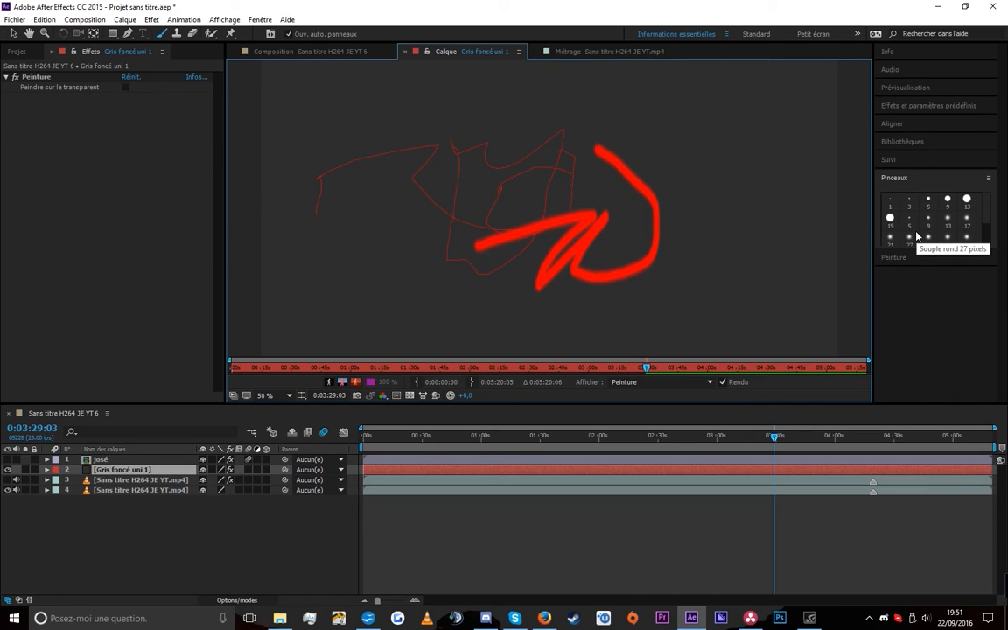
left_click_drag(519, 78, 385, 166)
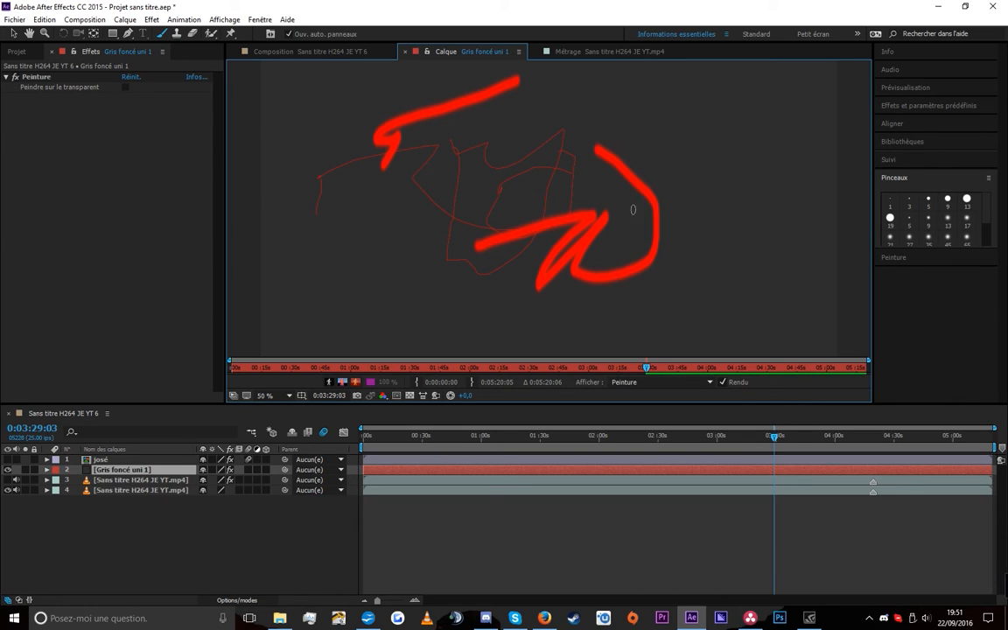
Choose the last, larger brush tip and paint broad red strokes across the grey solid
scroll(963, 226, "down", 3)
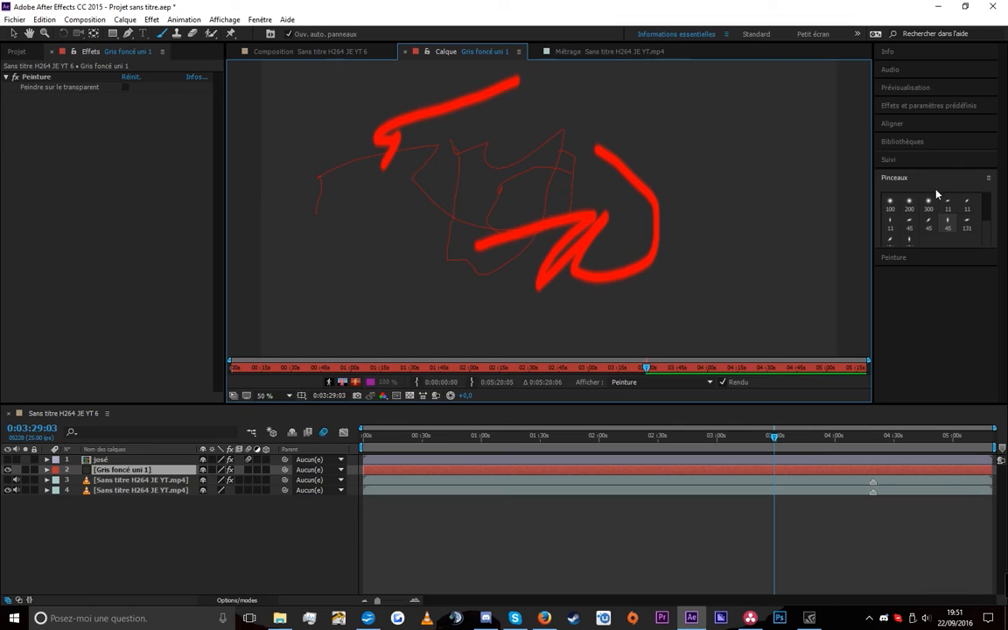
scroll(950, 201, "up", 3)
left_click(901, 258)
left_click(916, 216)
left_click(907, 179)
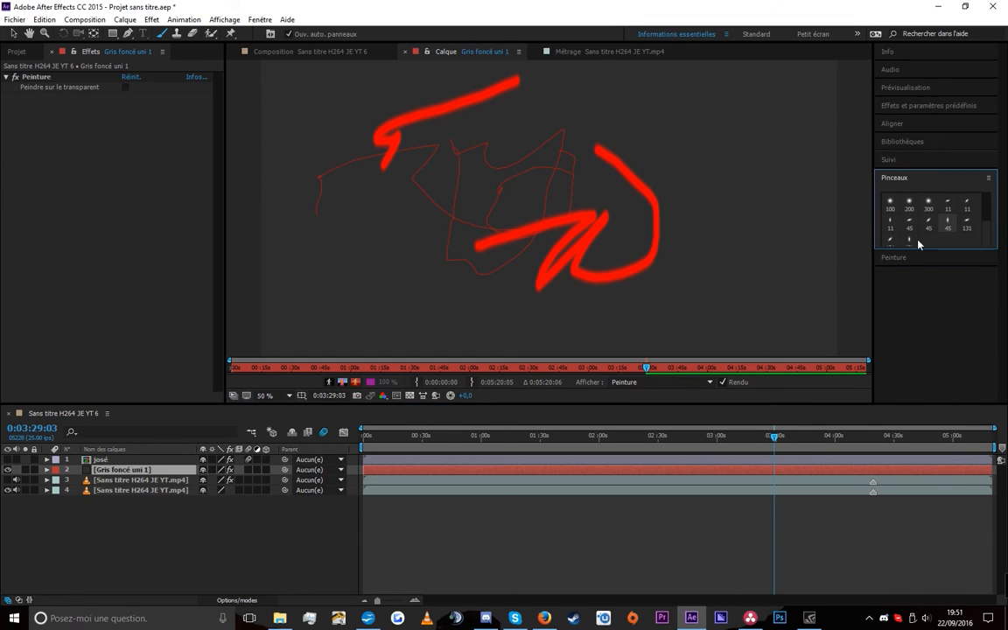
scroll(948, 226, "down", 3)
left_click_drag(540, 136, 635, 149)
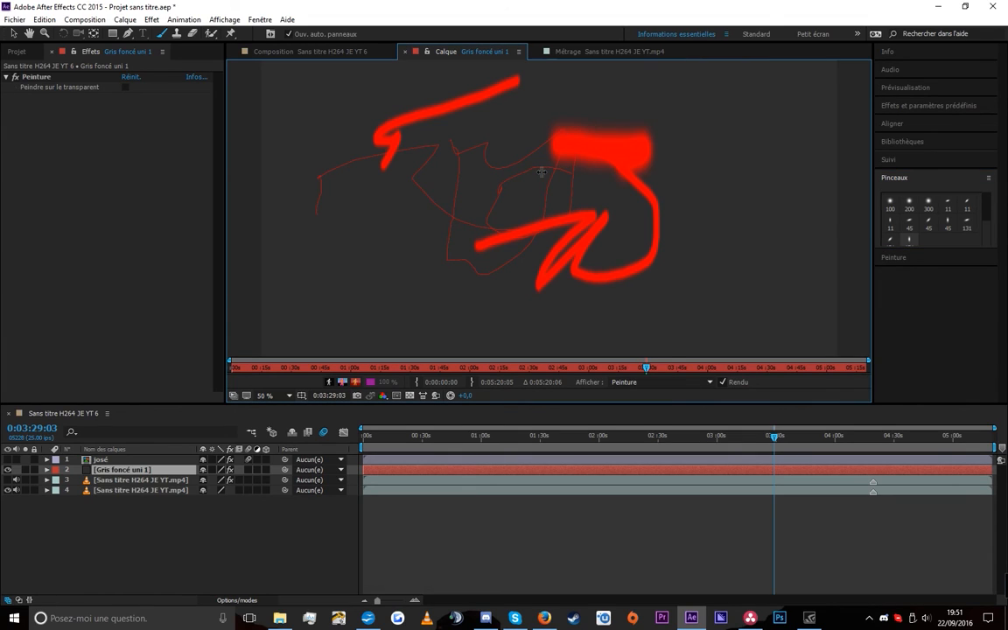
mouse_move(455, 182)
left_mouse_down()
mouse_move(585, 164)
mouse_move(691, 160)
mouse_move(724, 170)
mouse_move(343, 207)
left_mouse_up()
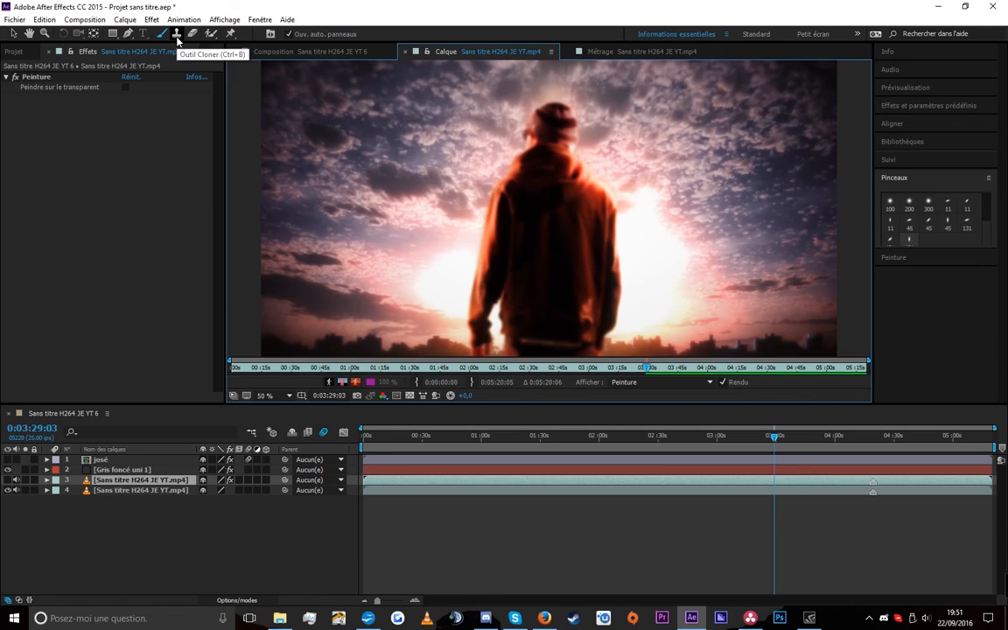
Clone sky areas of the upper mp4 layer over the hooded man with the Clone Stamp tool until he is covered
left_click(177, 35)
left_click_drag(385, 190, 371, 119)
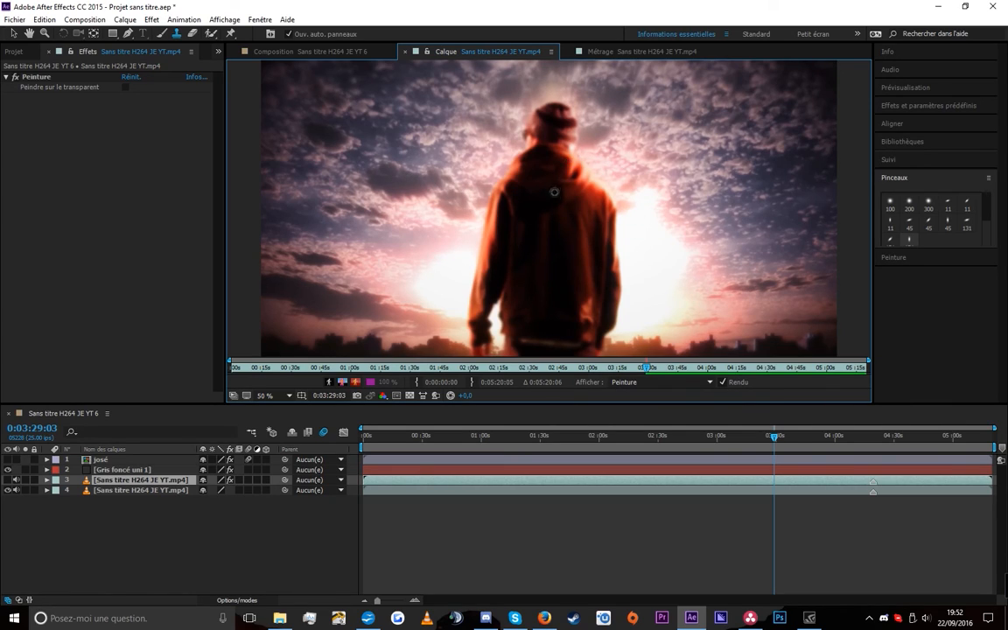
left_click(568, 172)
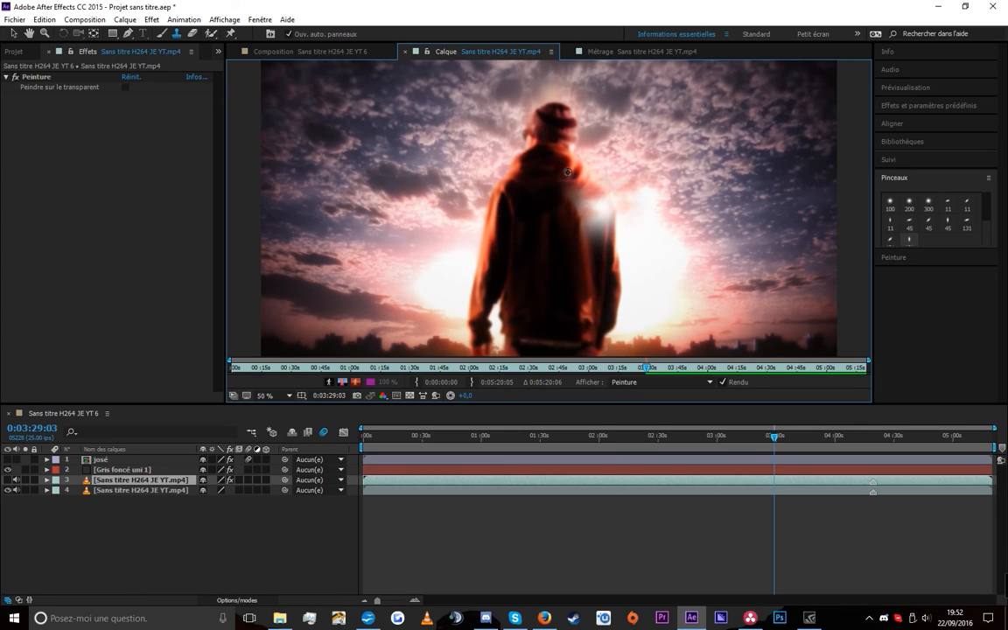
left_click(535, 169)
left_click(513, 170)
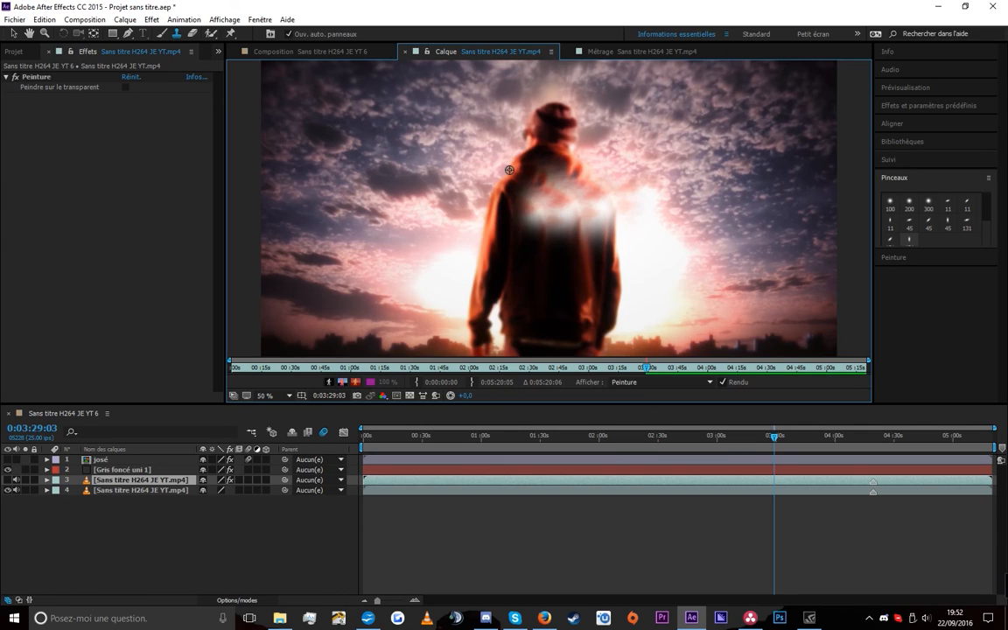
left_click(476, 169)
left_click(448, 165)
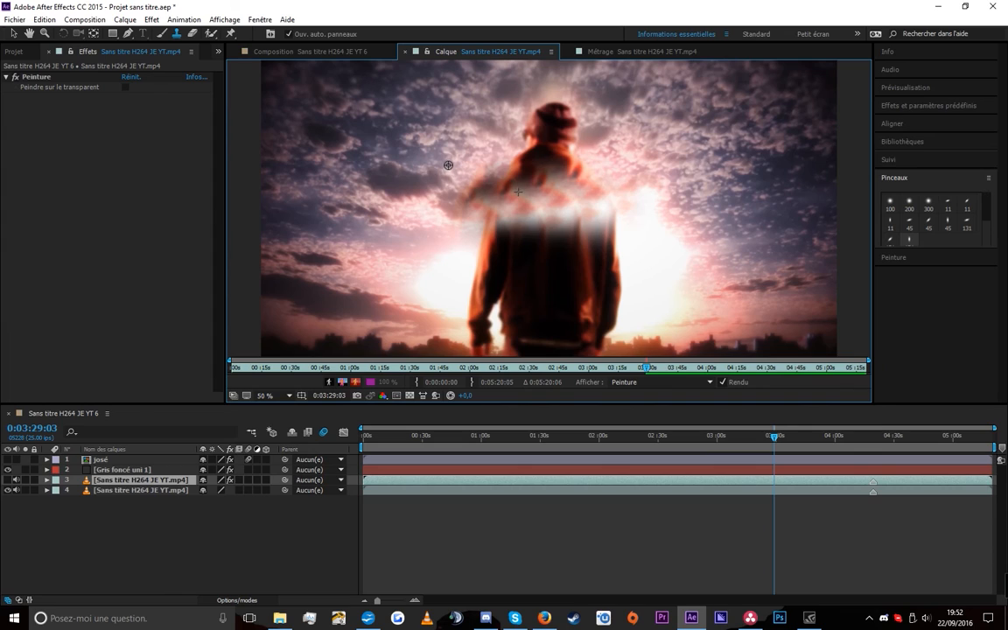
mouse_move(448, 165)
left_mouse_down()
mouse_move(473, 157)
mouse_move(605, 170)
mouse_move(569, 271)
mouse_move(413, 89)
mouse_move(488, 223)
mouse_move(374, 284)
mouse_move(717, 213)
mouse_move(583, 232)
mouse_move(610, 177)
mouse_move(544, 125)
left_mouse_up()
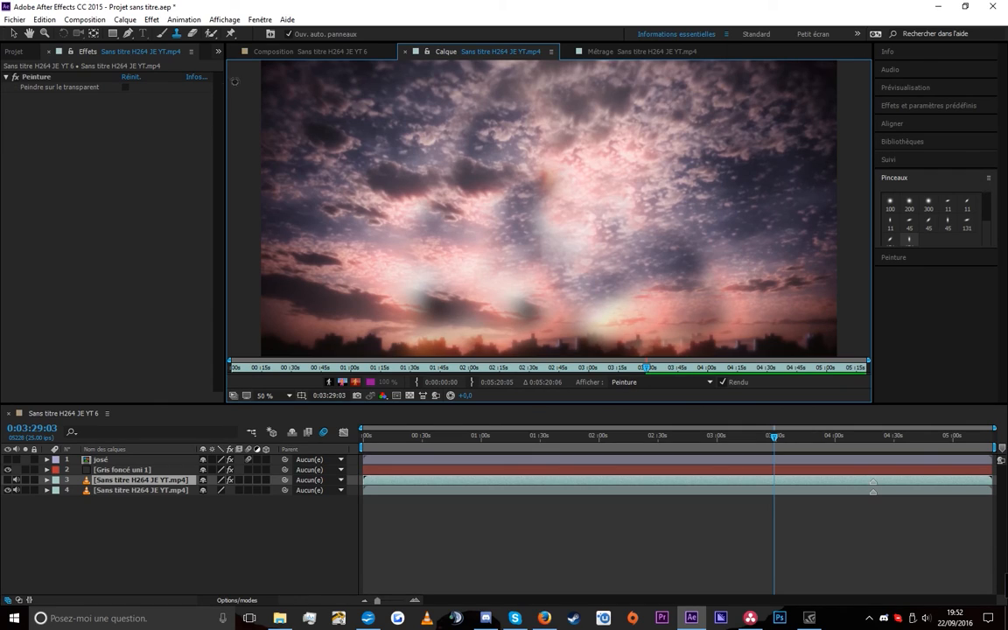
Erase a thin curved line across the sky of the upper mp4 layer and turn on the transparency grid
left_click(193, 33)
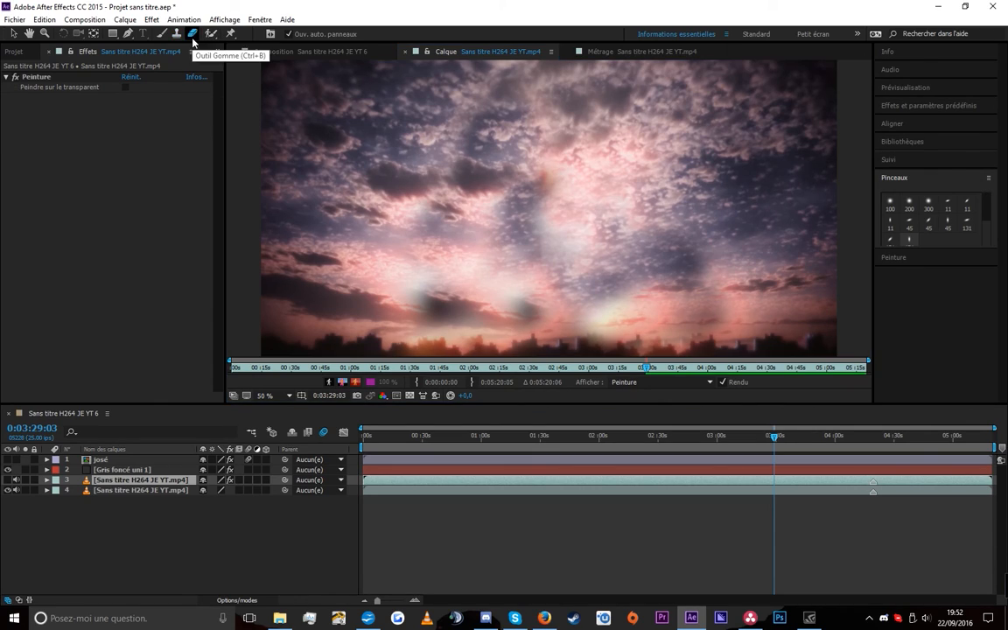
mouse_move(366, 134)
left_mouse_down()
mouse_move(517, 215)
mouse_move(597, 243)
mouse_move(445, 259)
left_mouse_up()
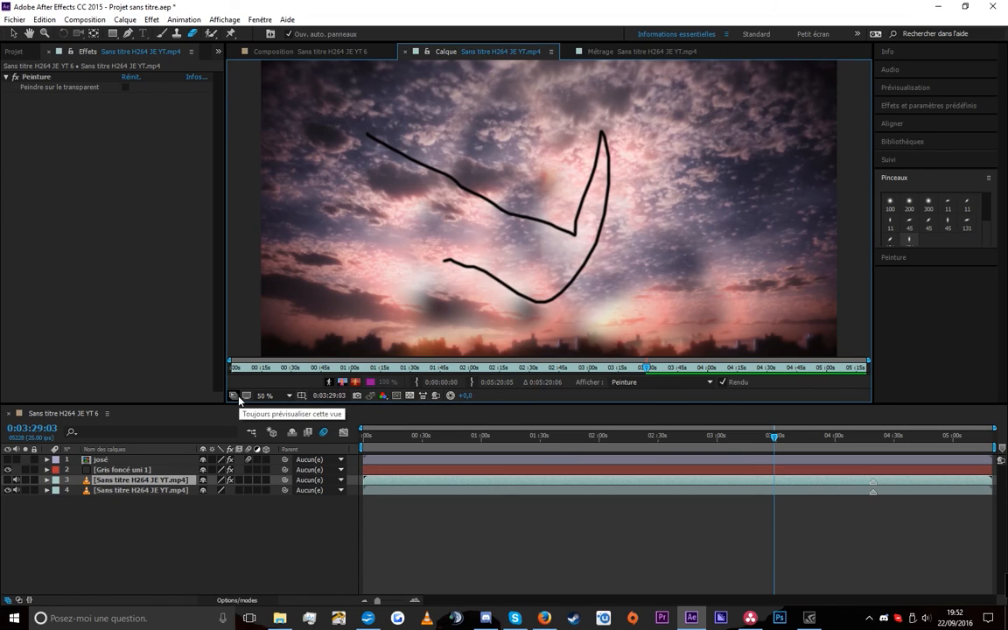
left_click(409, 399)
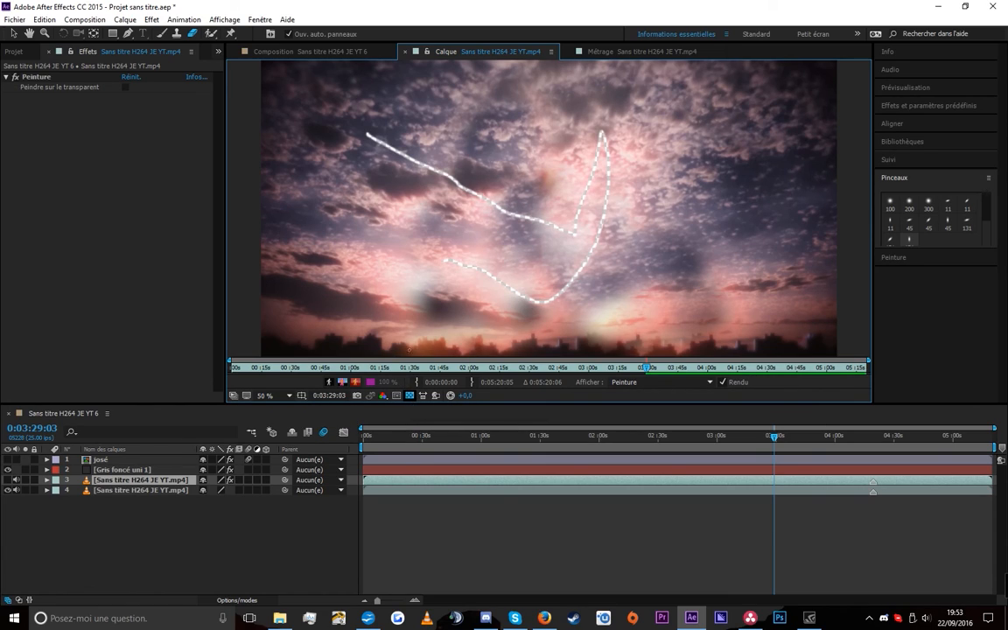
Try erasing the middle of the upper mp4 layer, check it against the composition's transparency grid, and undo the erasing
left_click_drag(482, 110, 438, 226)
left_click_drag(438, 80, 324, 180)
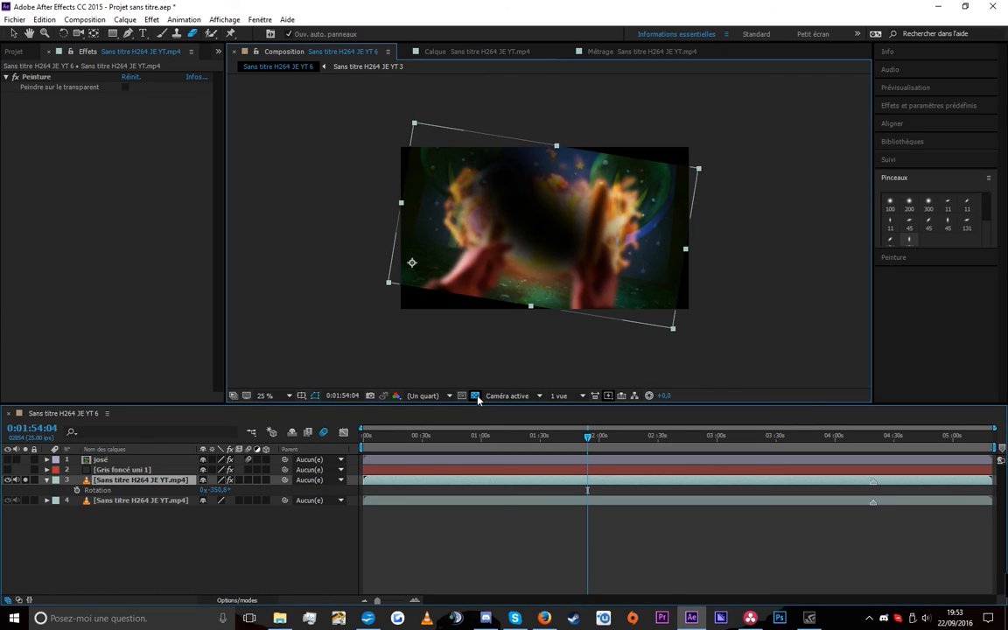
left_click(476, 397)
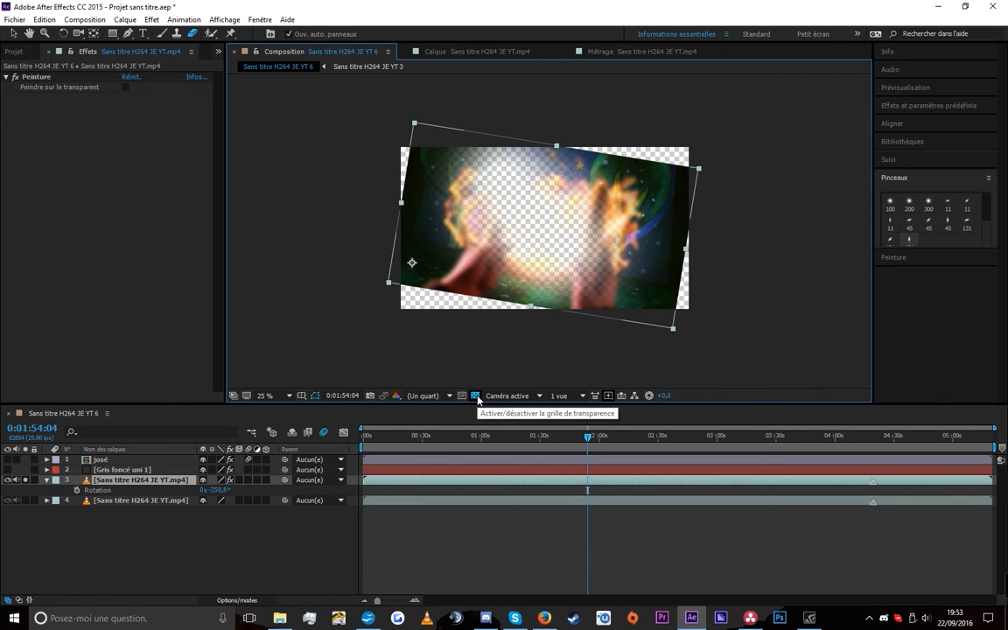
left_click(443, 52)
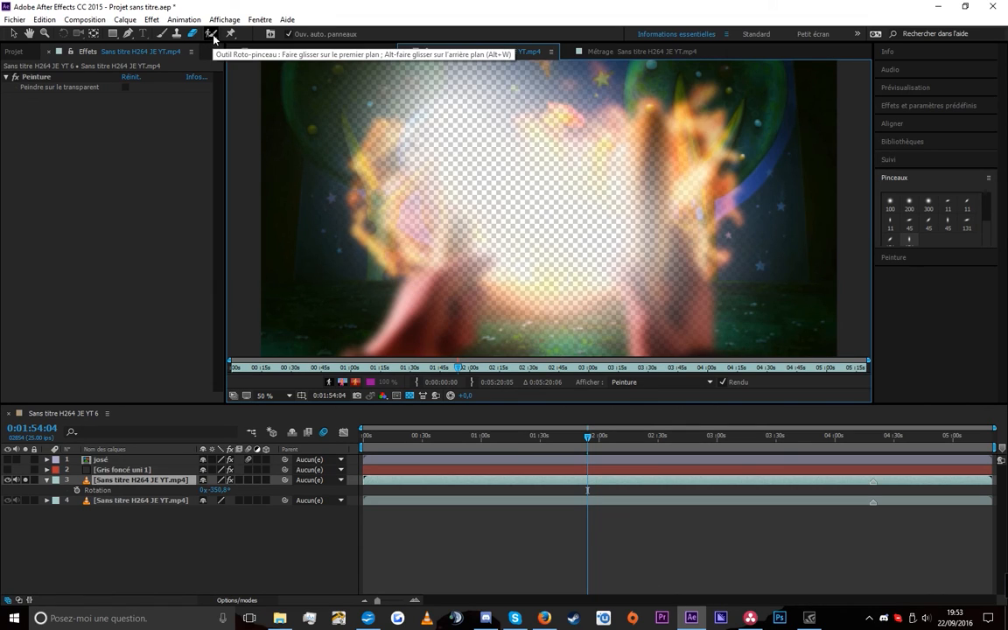
key("ctrl+z")
key("ctrl+z")
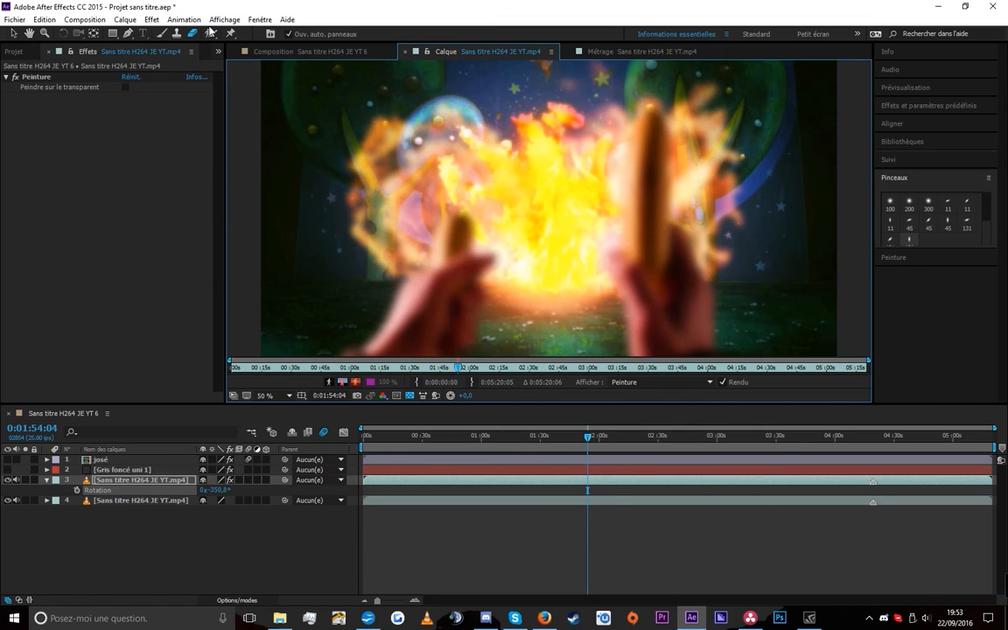
key("ctrl+z")
Isolate the character's arm and body at 0:02:13:03 with a Roto Brush stroke and check the outline on neighbouring frames
left_click(211, 34)
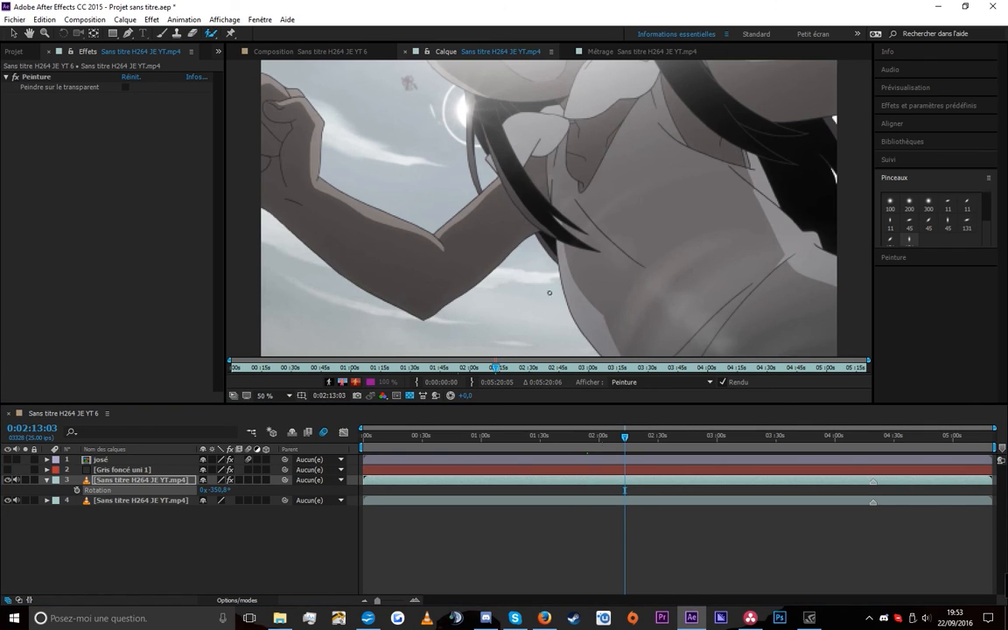
left_click(446, 52)
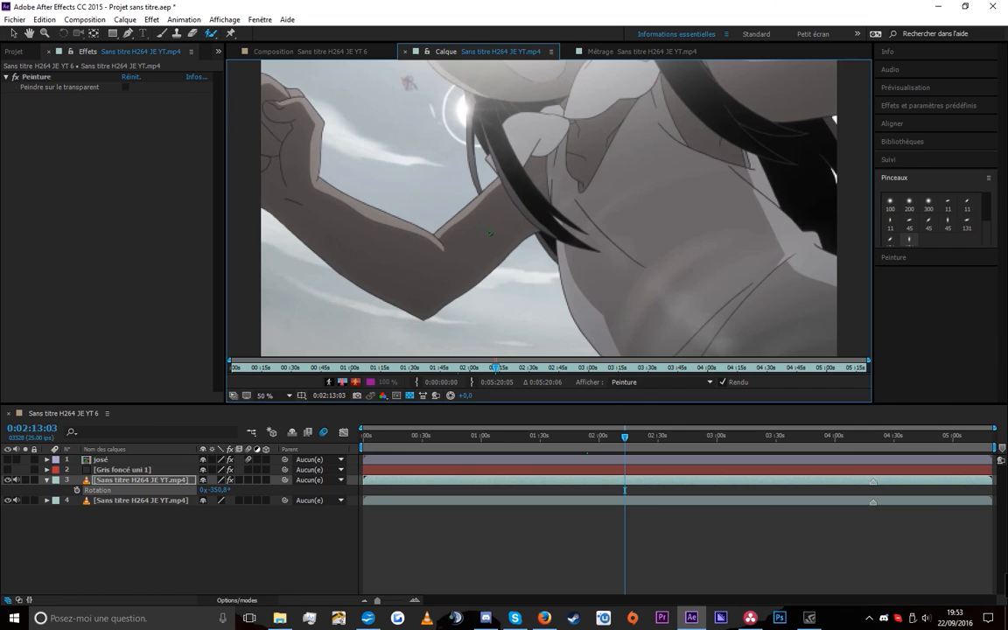
mouse_move(264, 112)
left_mouse_down()
mouse_move(323, 211)
mouse_move(398, 254)
mouse_move(560, 158)
mouse_move(604, 69)
mouse_move(678, 235)
left_mouse_up()
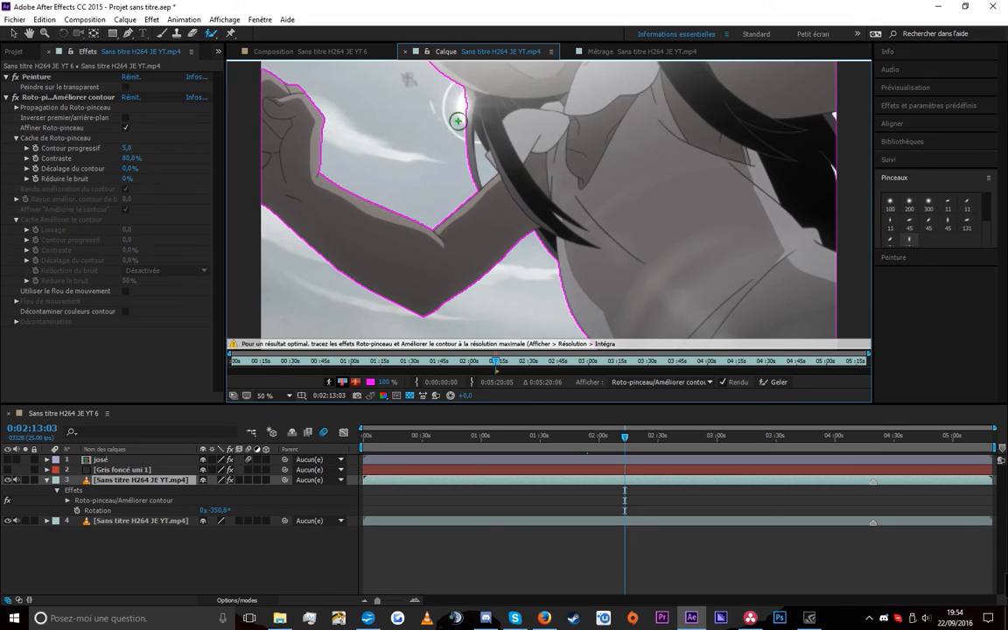
left_click(498, 362)
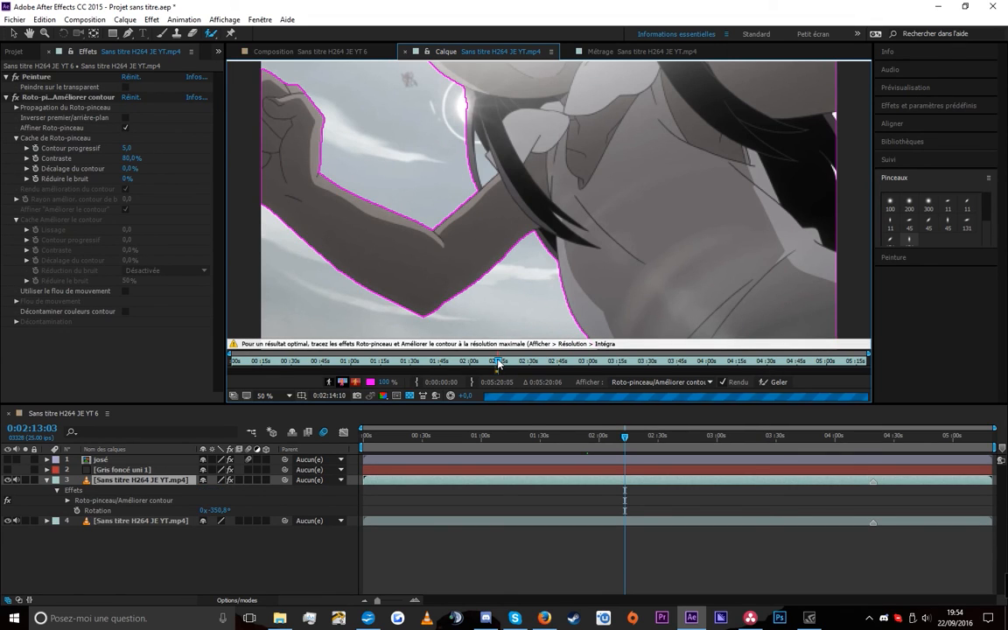
scroll(498, 363, "up", 4)
left_click_drag(474, 362, 466, 372)
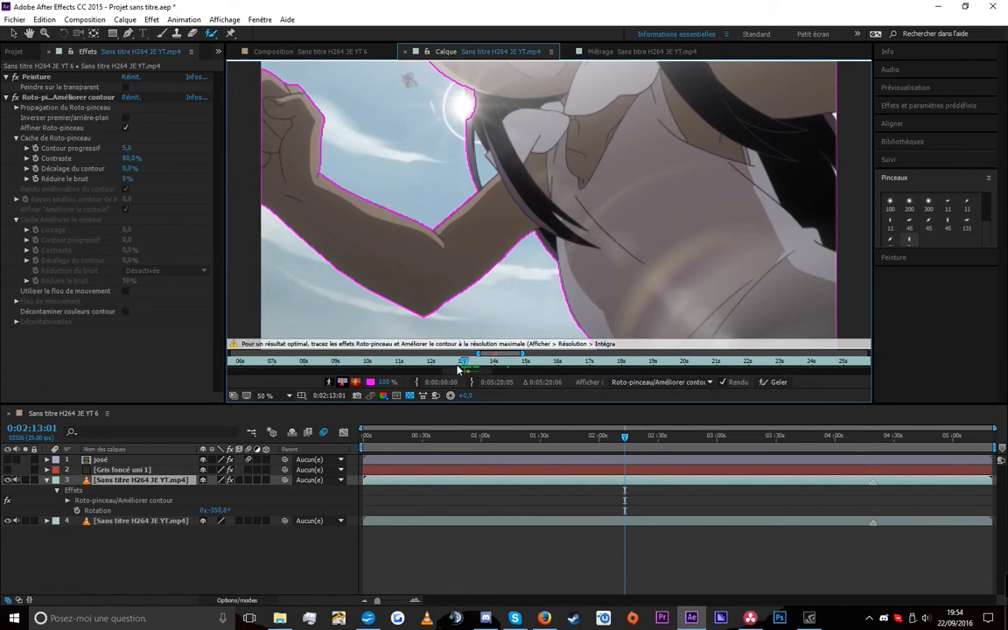
Place Puppet pins on the character's hand, arm and body, and shift the upper-arm pin slightly
left_click(232, 35)
left_click(275, 121)
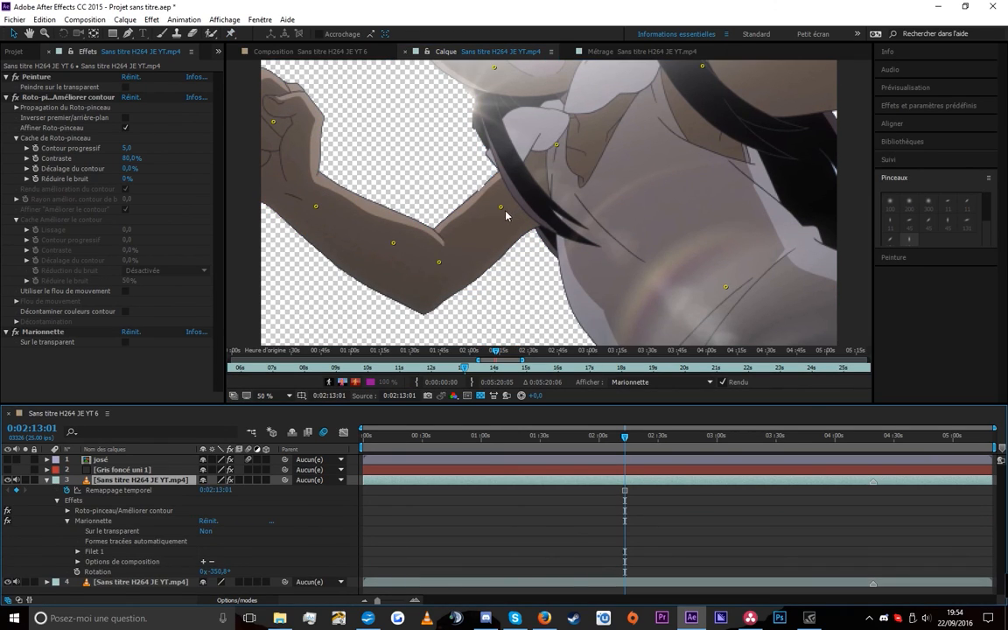
left_click(502, 209)
mouse_move(508, 215)
left_mouse_down()
mouse_move(452, 177)
mouse_move(524, 265)
mouse_move(521, 237)
mouse_move(495, 201)
left_mouse_up()
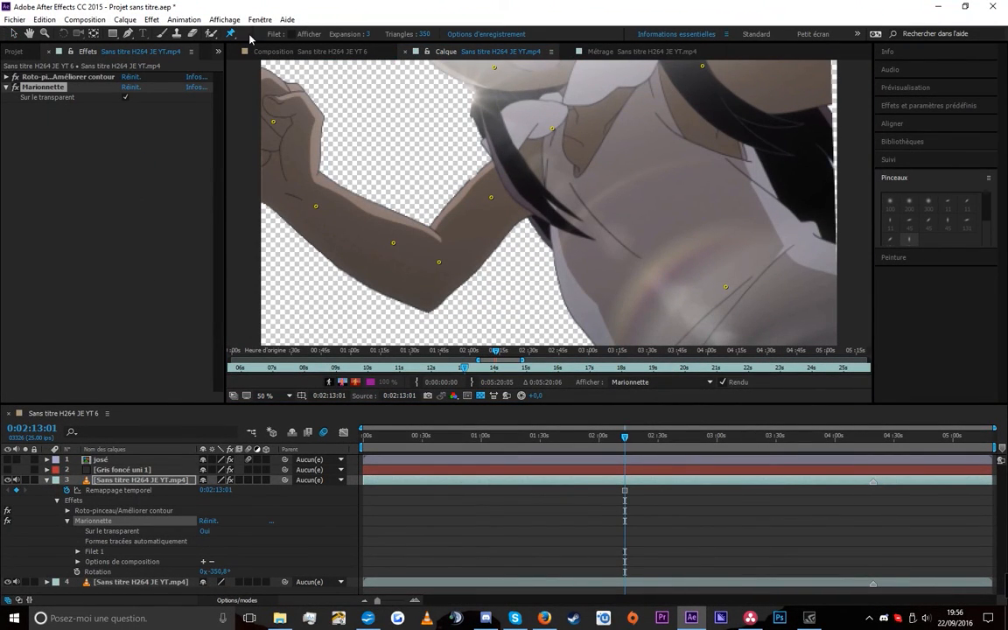
Display the Puppet mesh in the composition view, try a larger expansion, and nudge the upper-arm pin
left_click(59, 86)
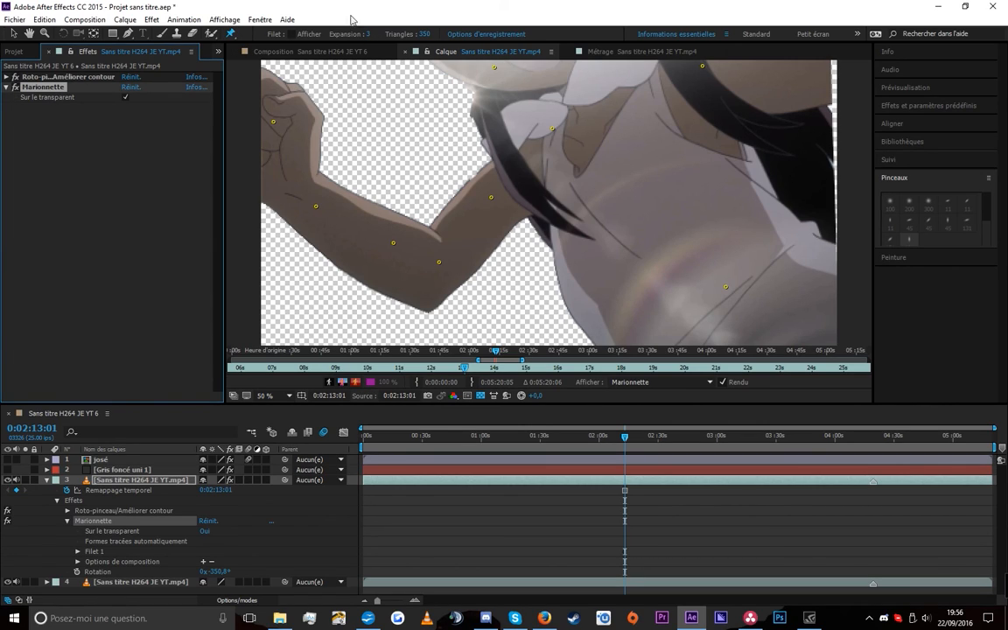
left_click(293, 35)
left_click(282, 51)
mouse_move(311, 34)
left_mouse_down()
mouse_move(328, 34)
mouse_move(314, 34)
left_mouse_up()
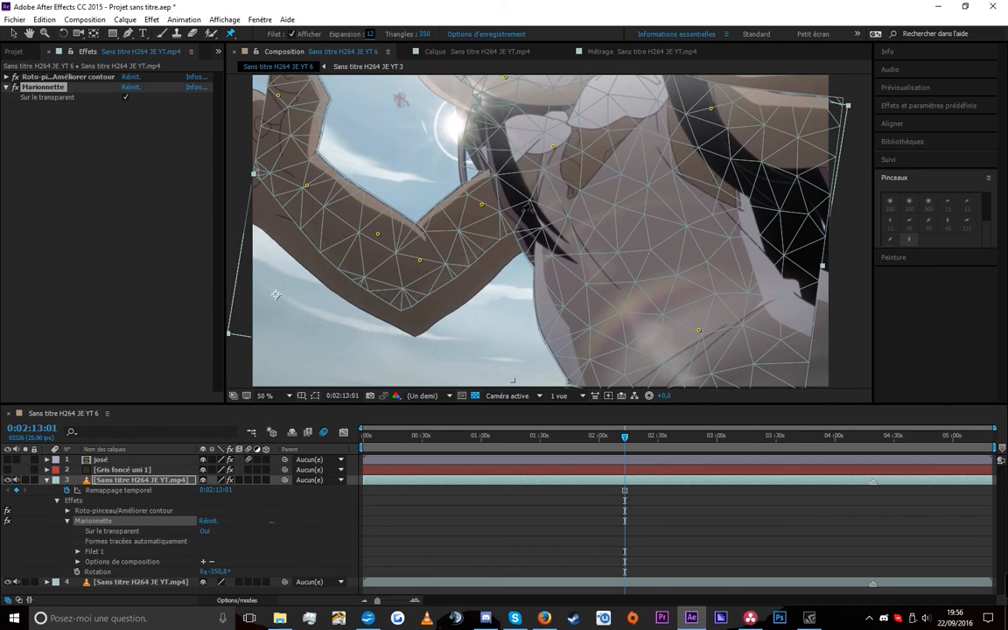
mouse_move(482, 205)
left_mouse_down()
mouse_move(500, 219)
mouse_move(475, 200)
left_mouse_up()
Set the Puppet mesh to 459 triangles with an expansion of 84
left_click_drag(424, 34, 454, 33)
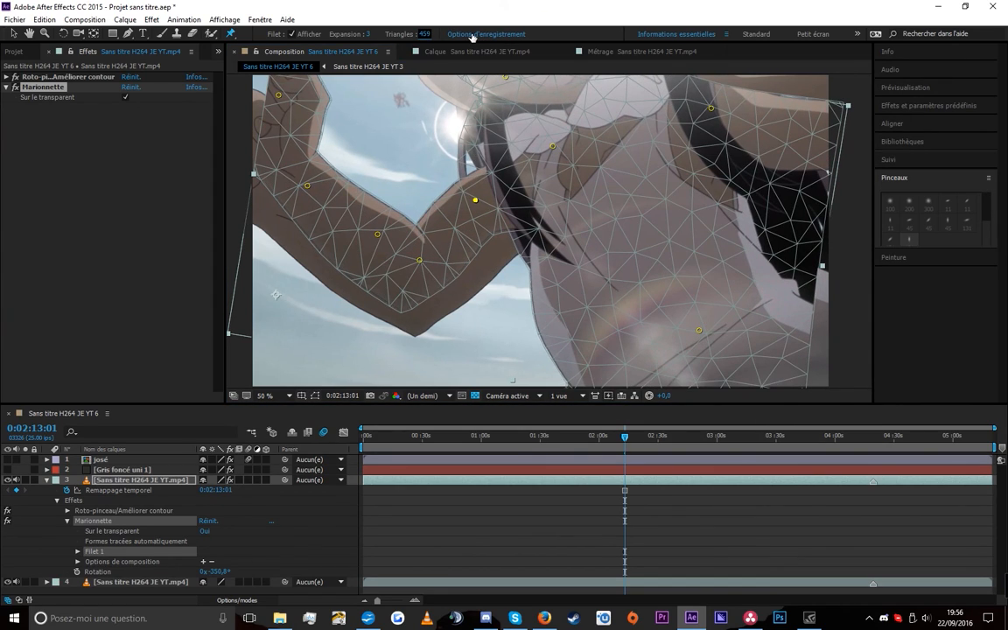
left_click_drag(366, 35, 477, 36)
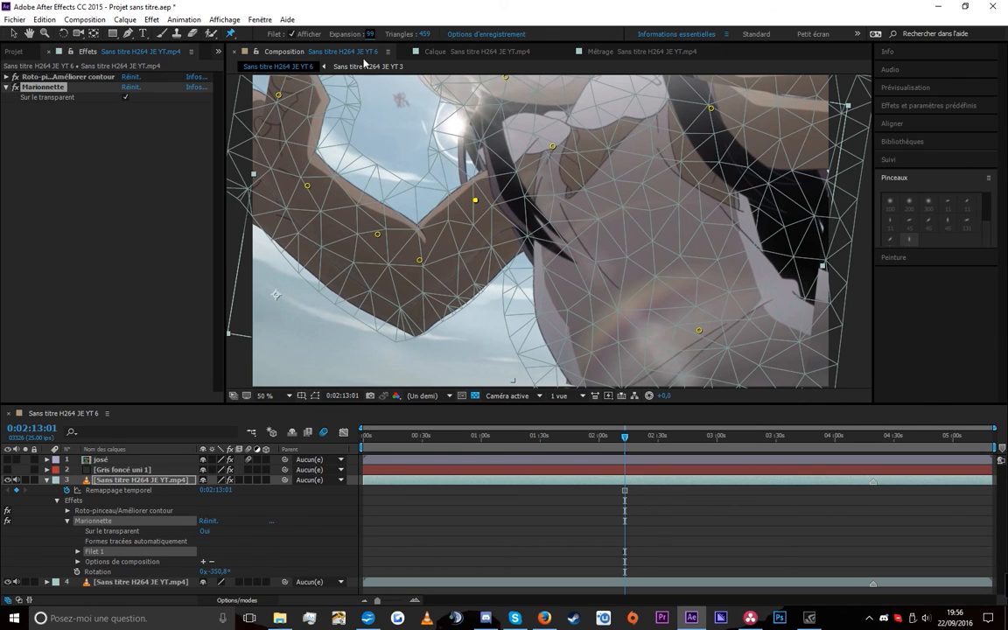
left_click_drag(368, 41, 331, 35)
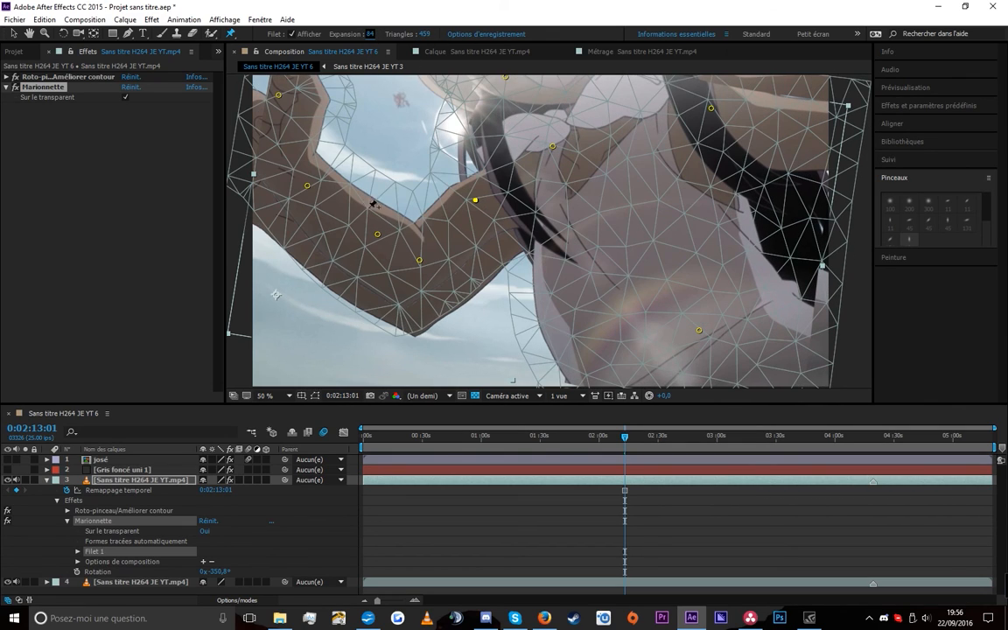
Bend the forearm by pulling its Puppet pin down towards the wrist side, and delete the Puppet effect from the layer
left_click_drag(378, 234, 310, 275)
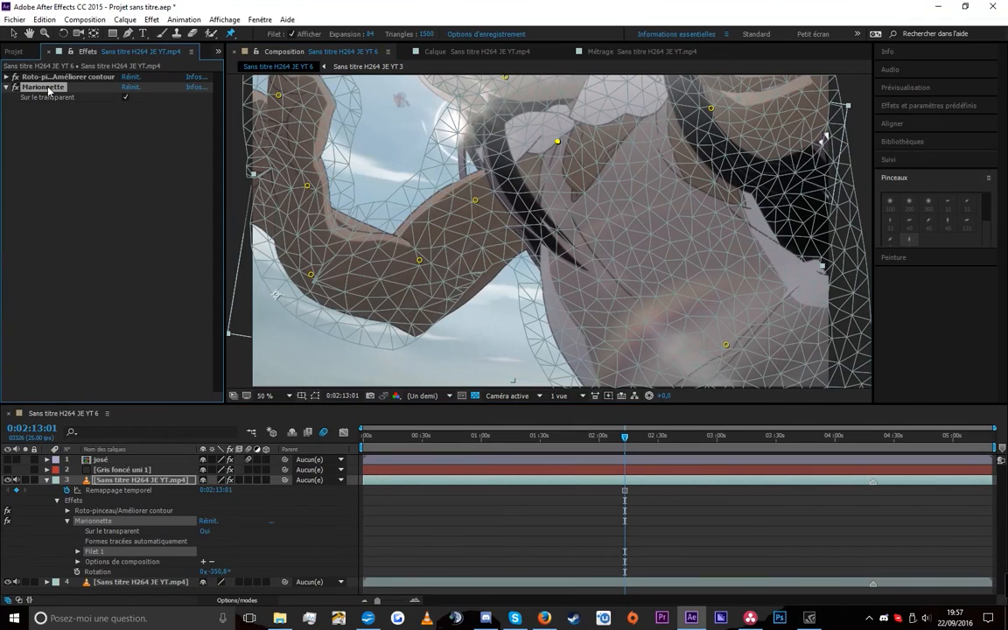
key("Delete")
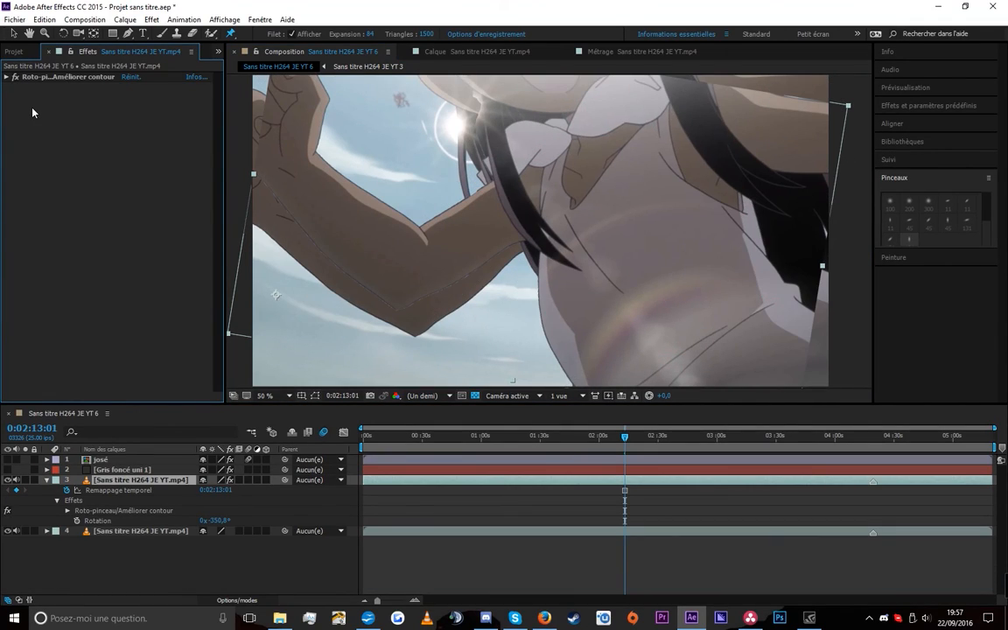